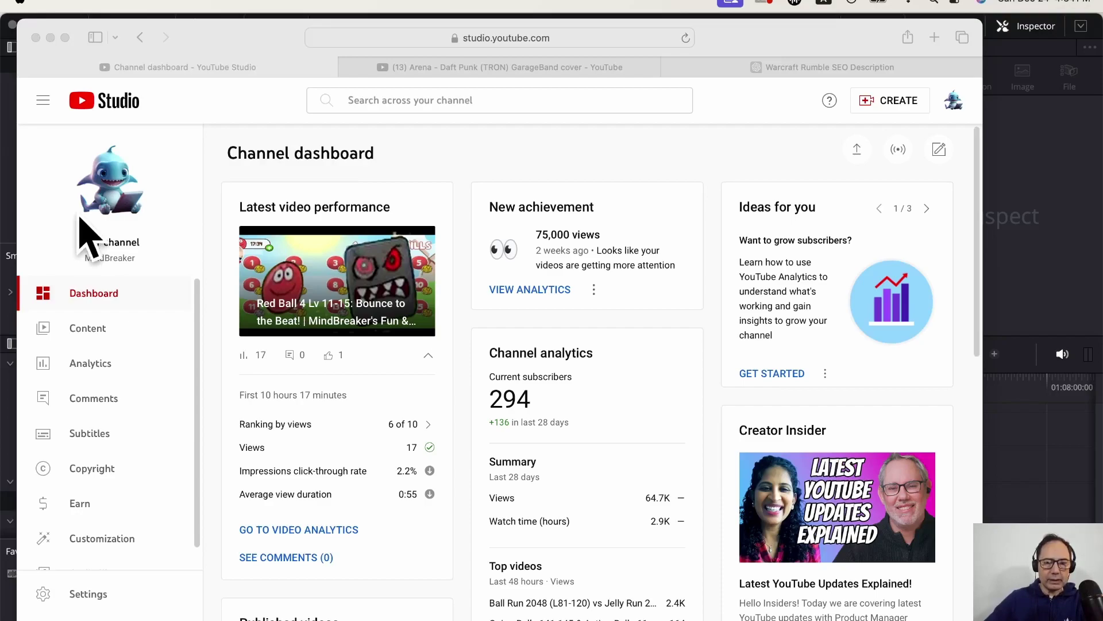
- Minimize the browser window and preview the opening title sequence of Timeline 1 from its start in DaVinci Resolve
click(51, 37)
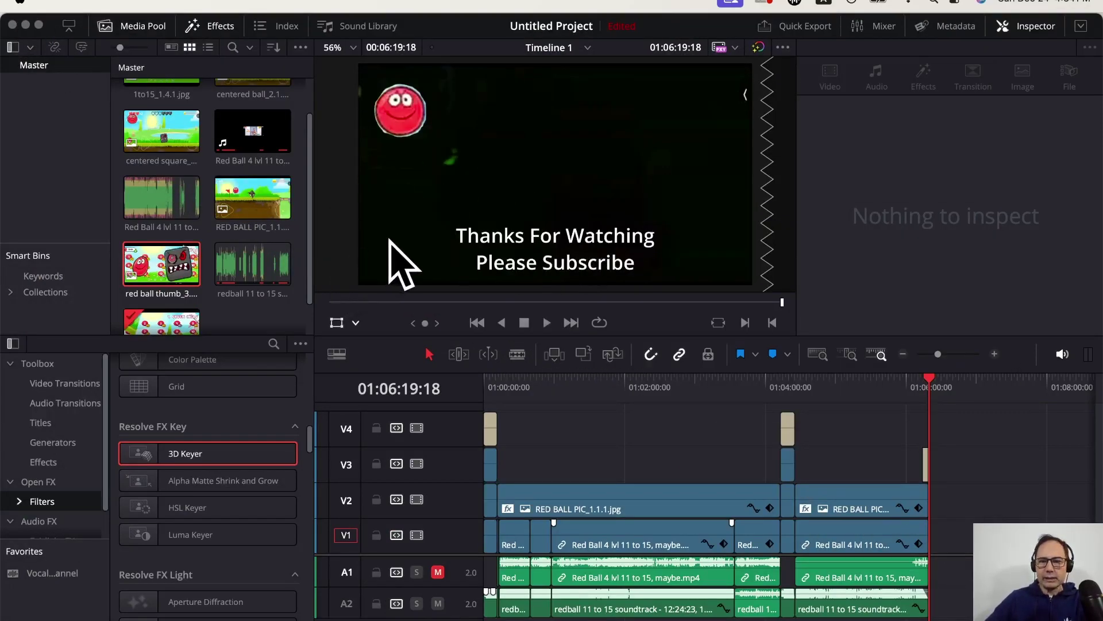
click(495, 383)
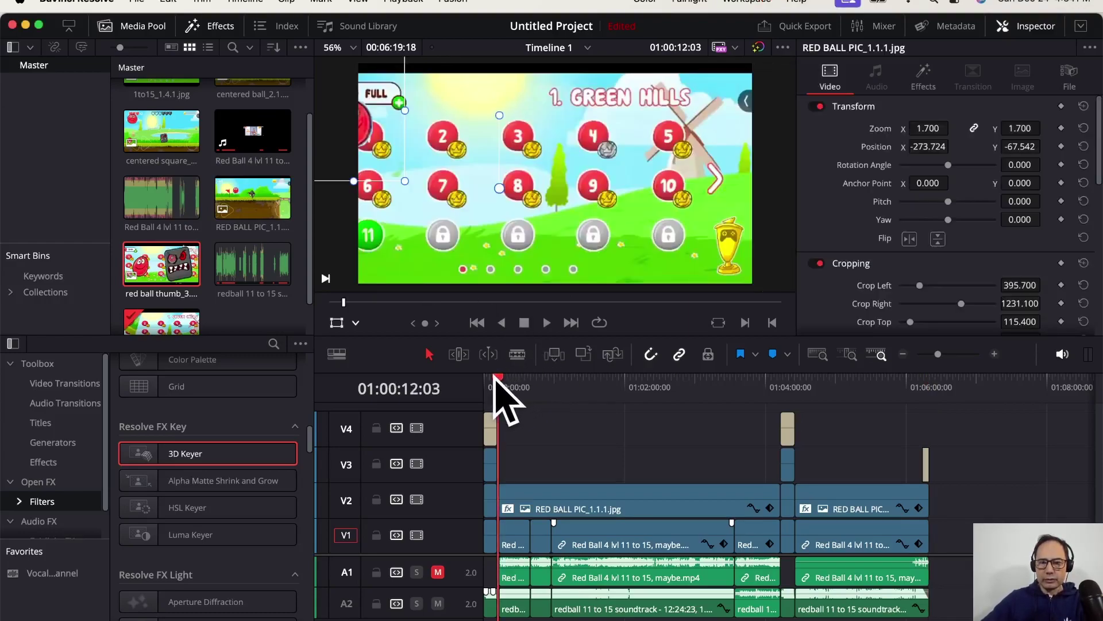
click(486, 381)
key(space)
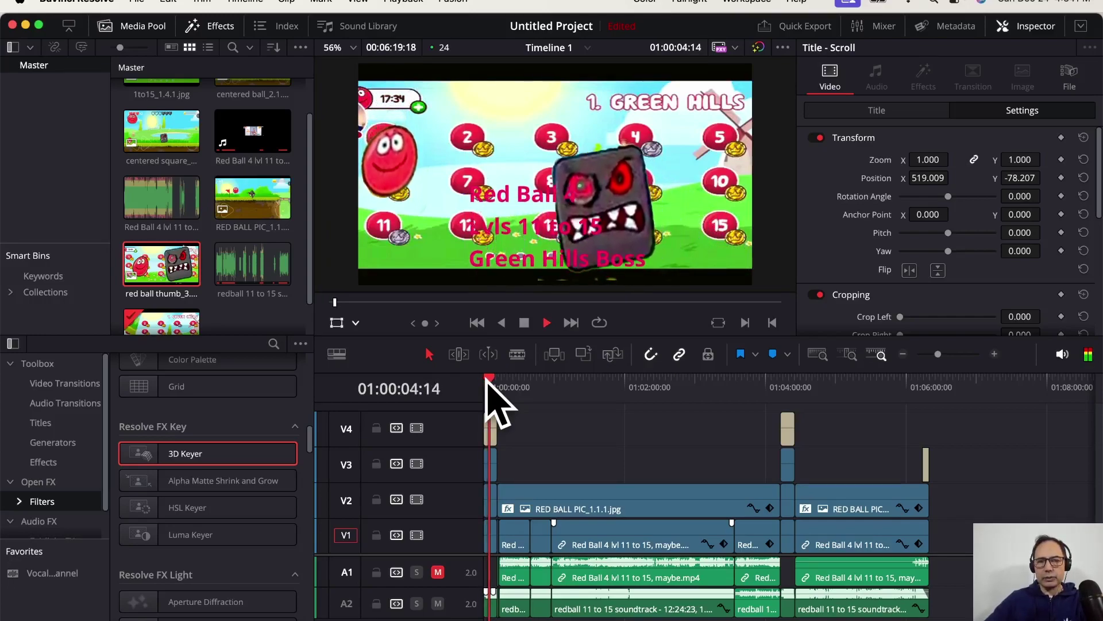
key(space)
key(q)
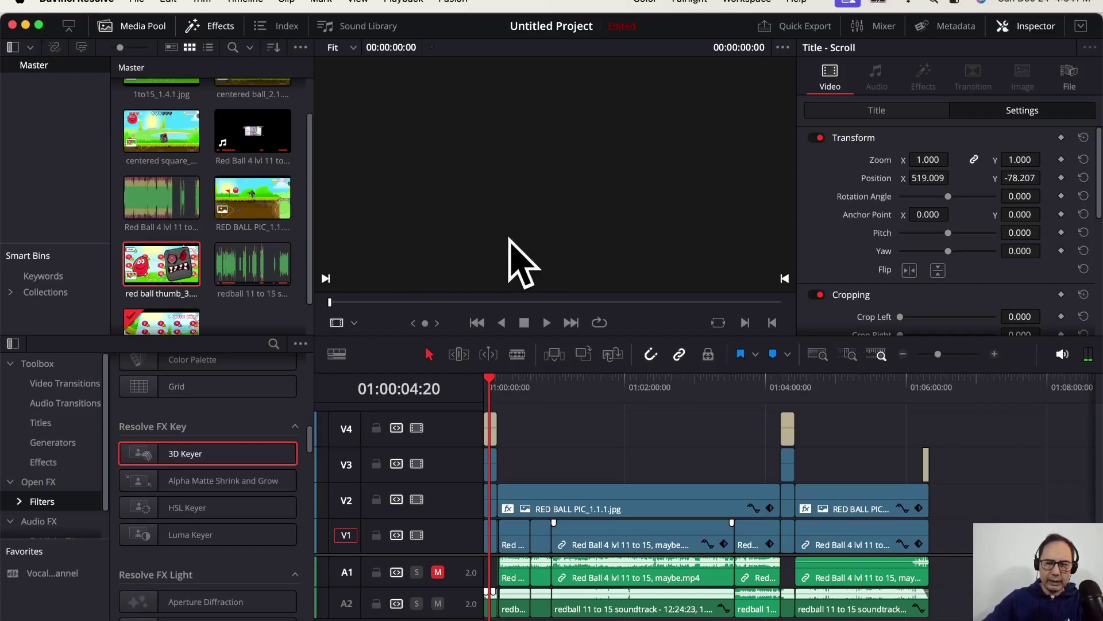
- Save the current project under the name "red ball 4 lvls 11 to 15 complete"
key(super+s)
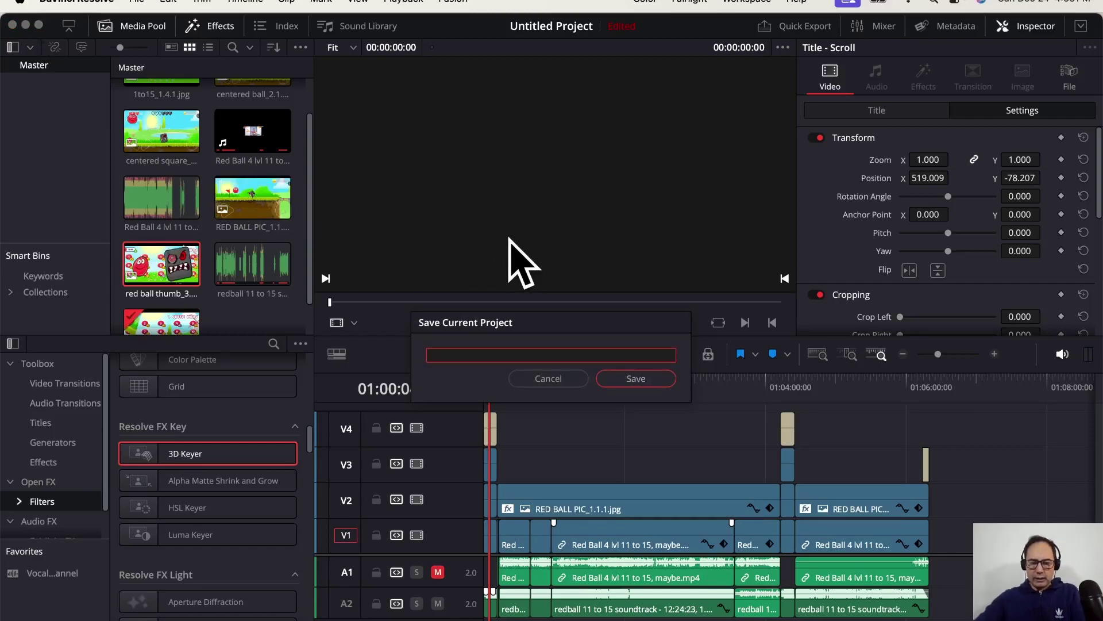
text(red ball 4 )
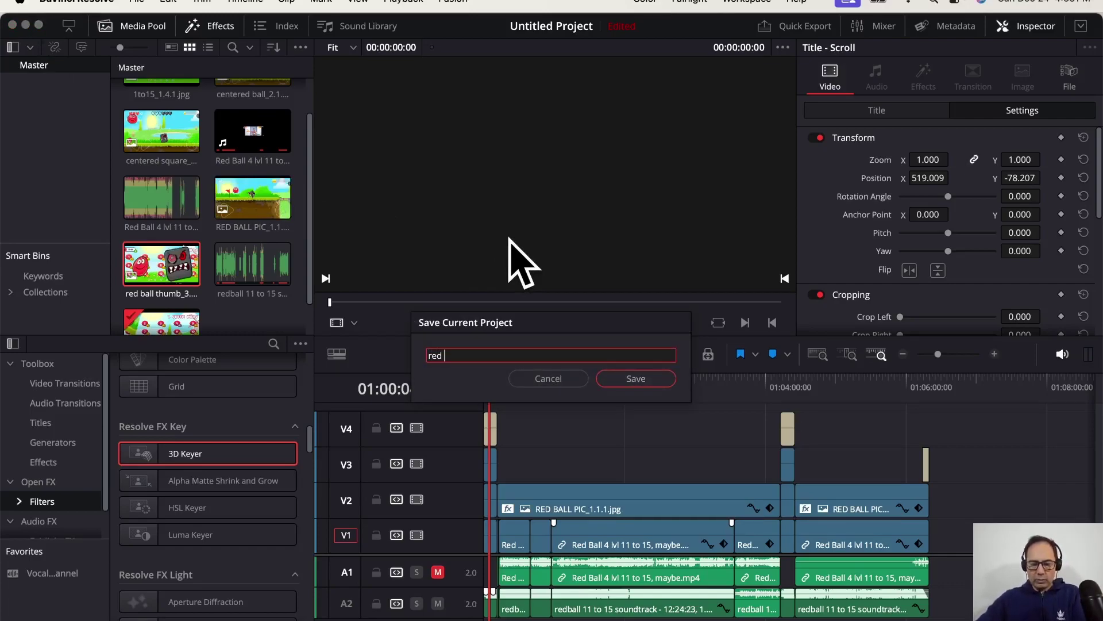
text(lvls )
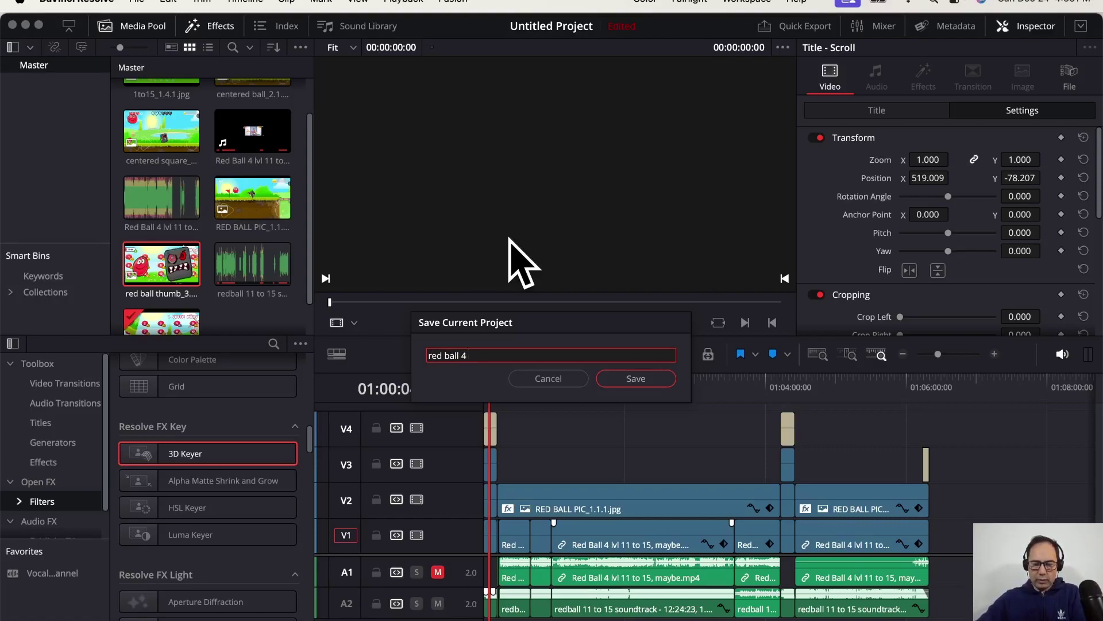
text(11 to 15 complete)
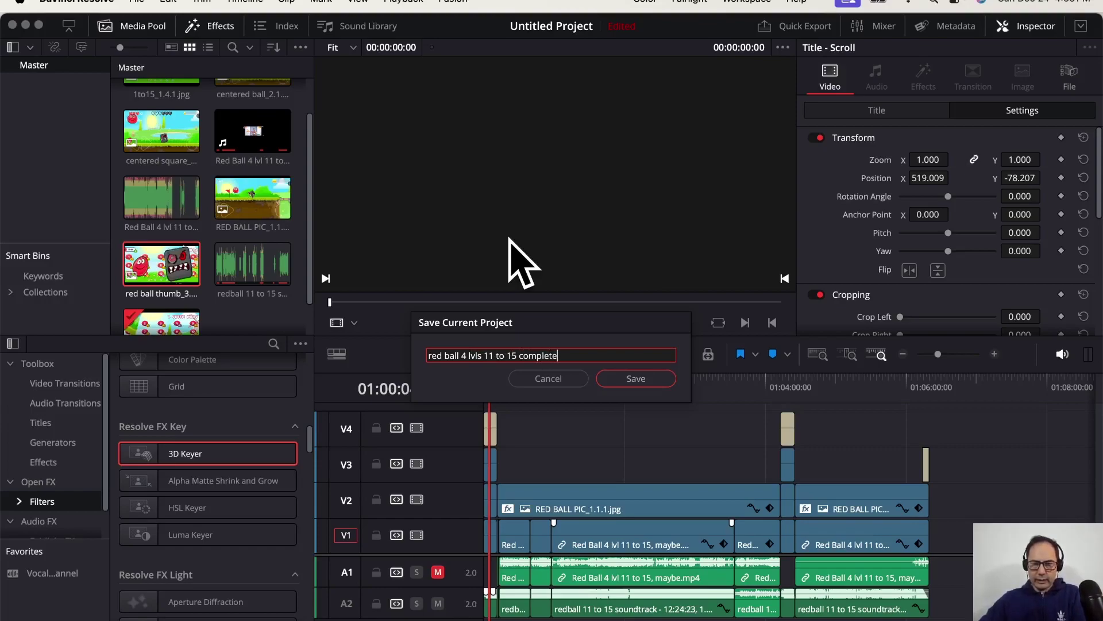
click(635, 379)
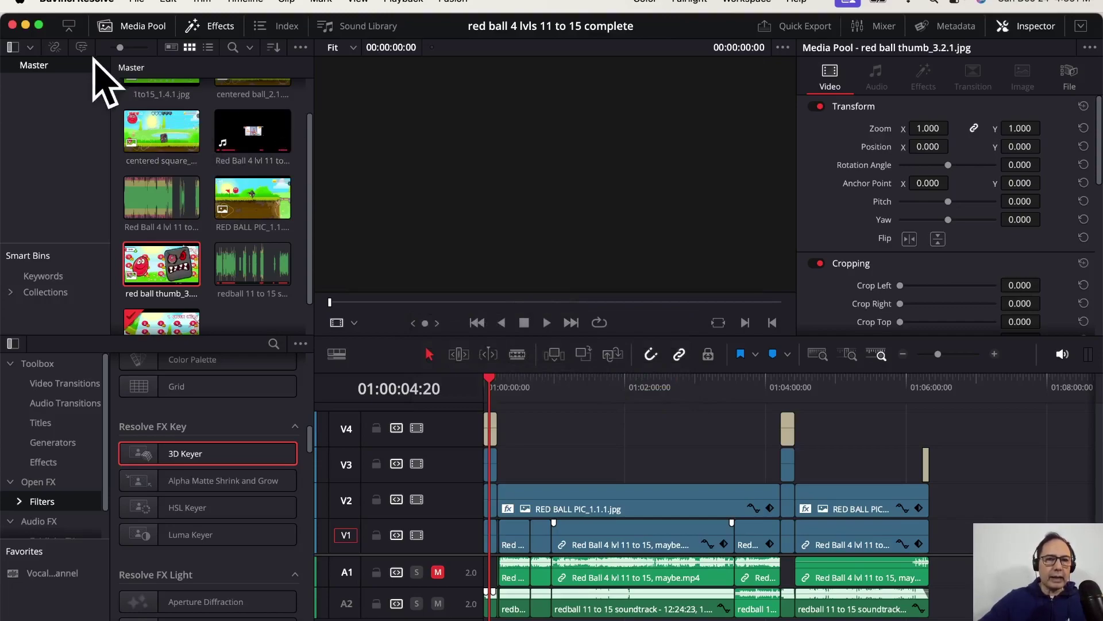
click(143, 2)
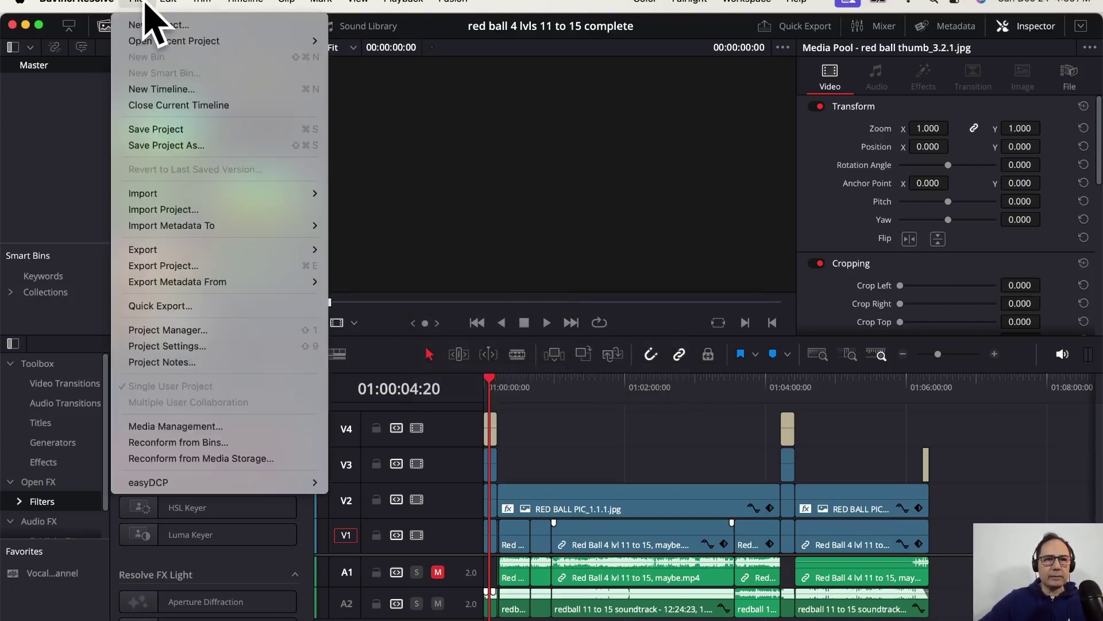
mouse_move(156, 41)
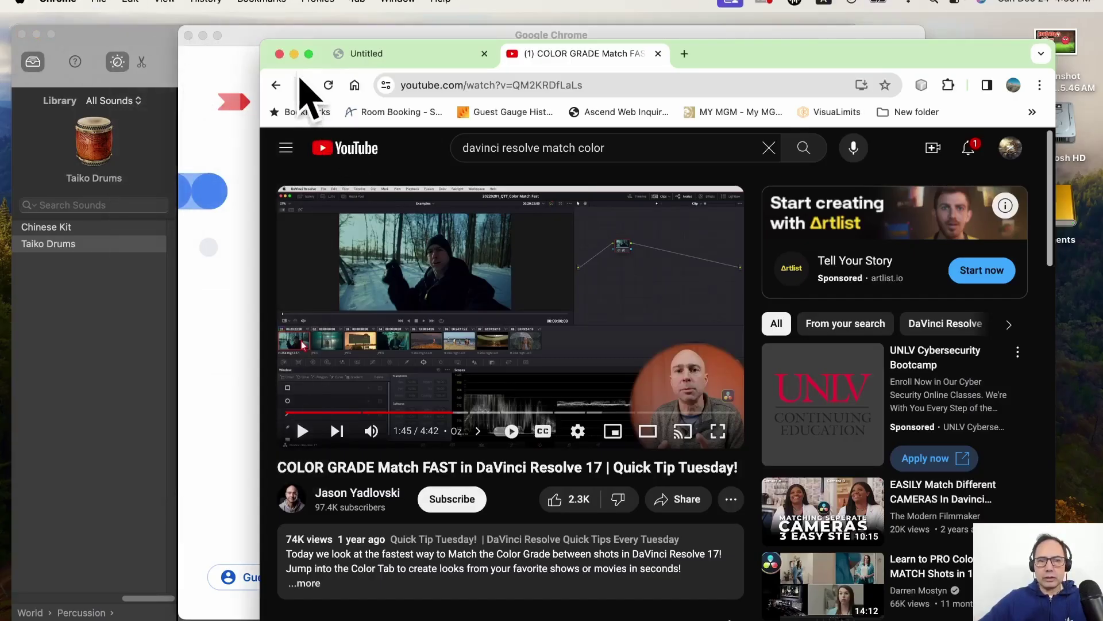
- Clear the desktop by closing both Chrome windows and the GarageBand soundtrack project, and minimizing the project chooser
click(280, 53)
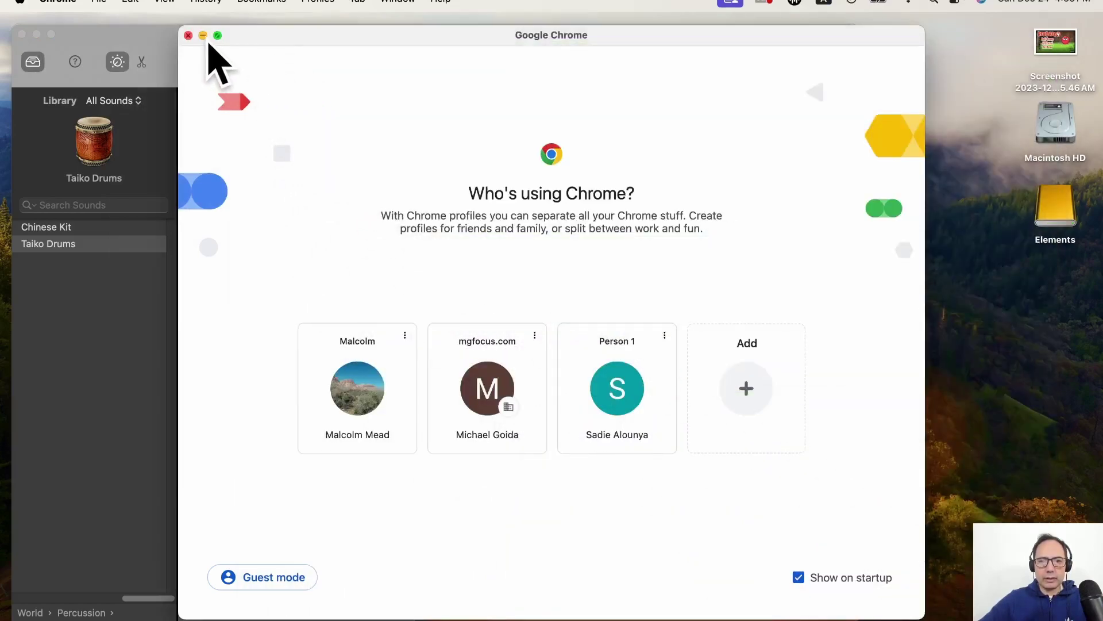
click(190, 36)
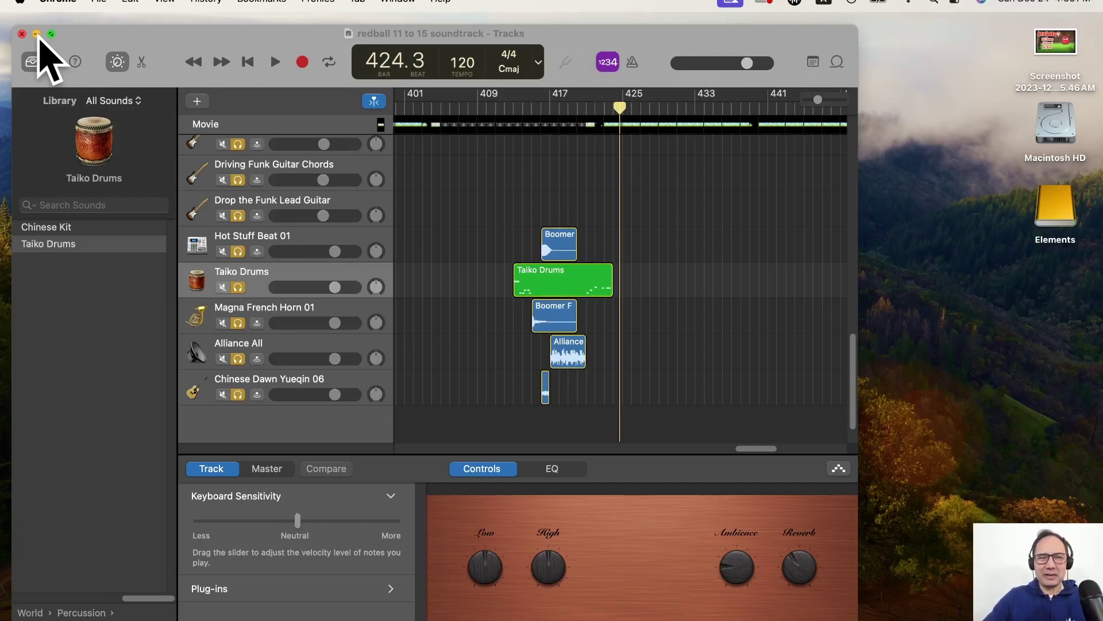
click(489, 207)
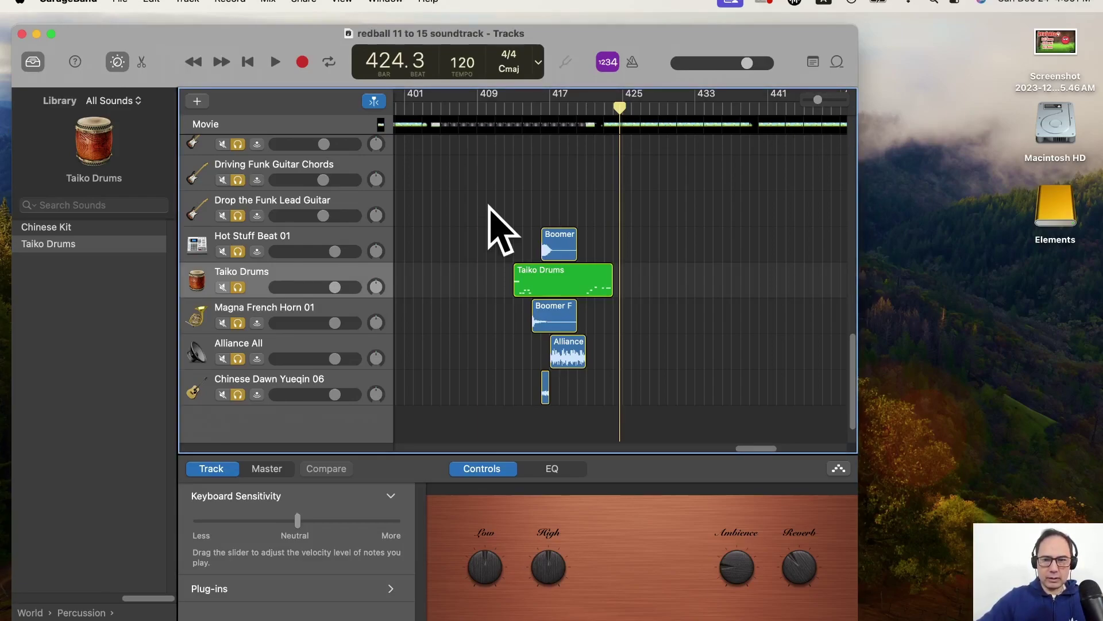
click(22, 33)
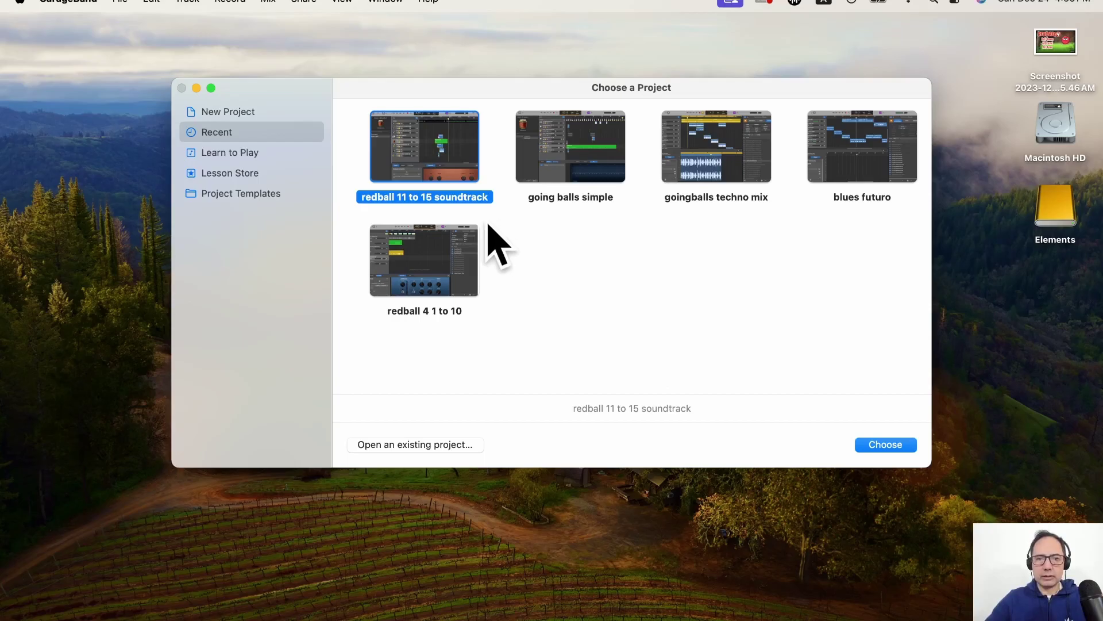
click(196, 88)
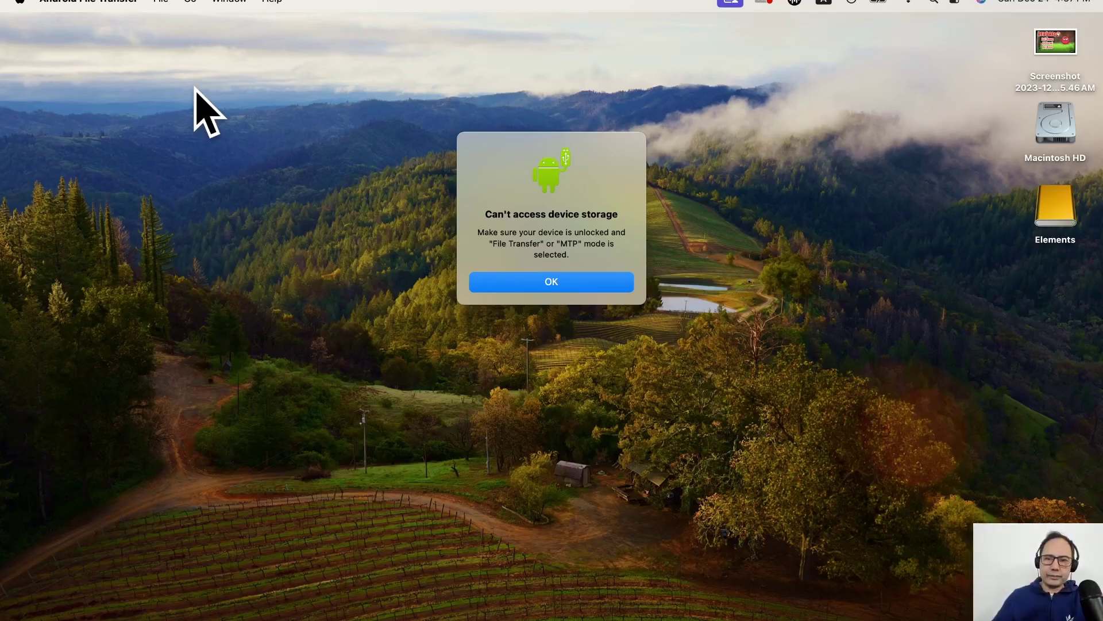
- Dismiss the device storage alerts and reposition the Pixel 8 Pro file window so its whole file list fits on screen
click(549, 282)
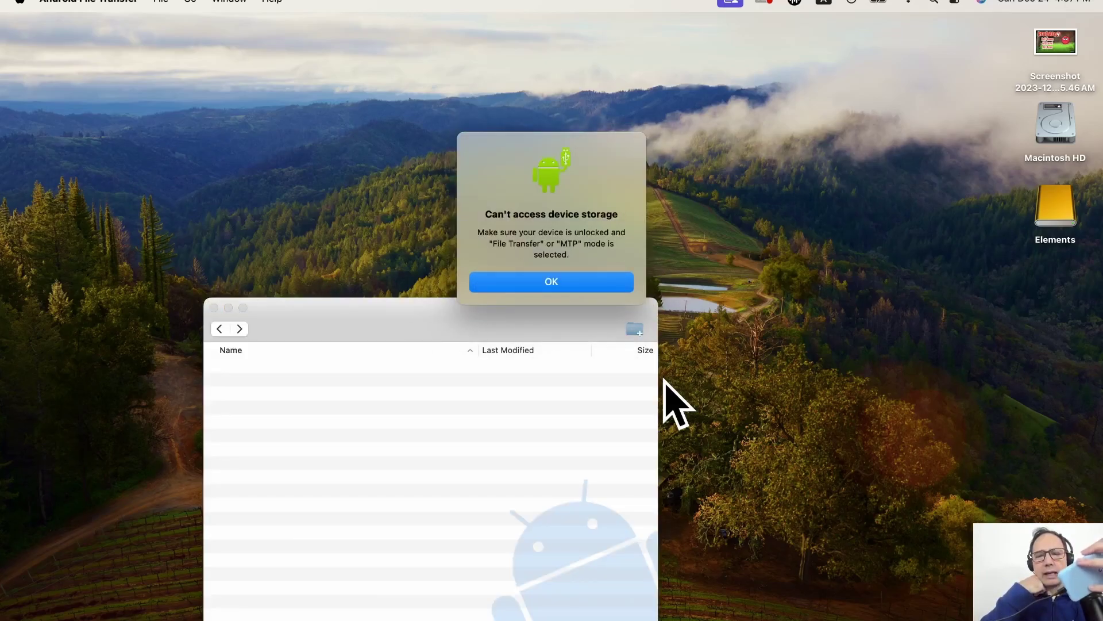
click(549, 281)
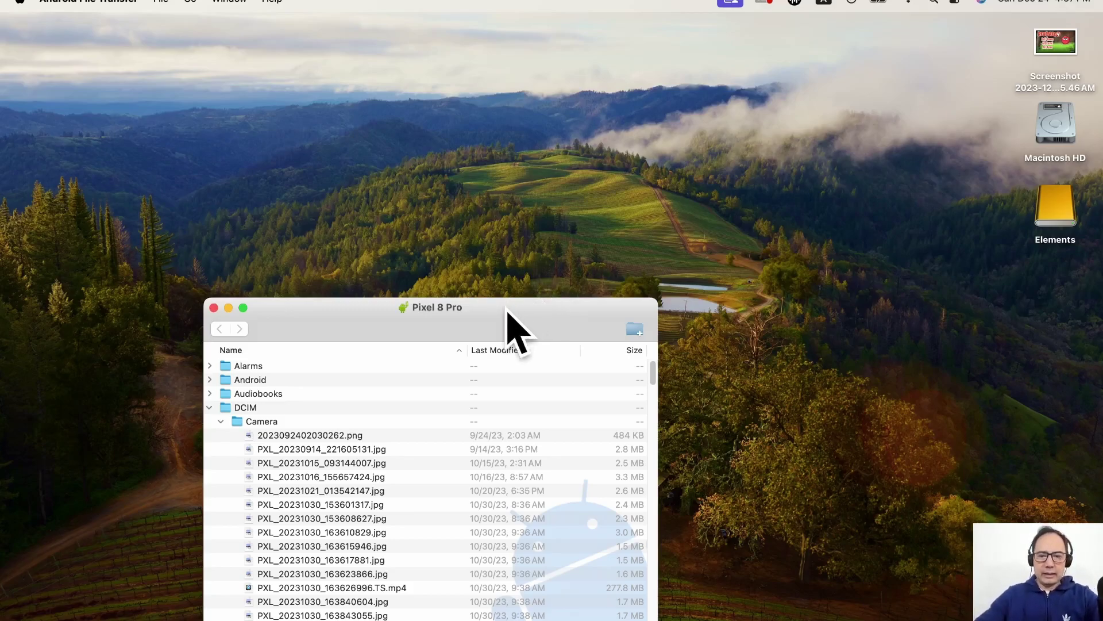
drag(507, 310, 701, 208)
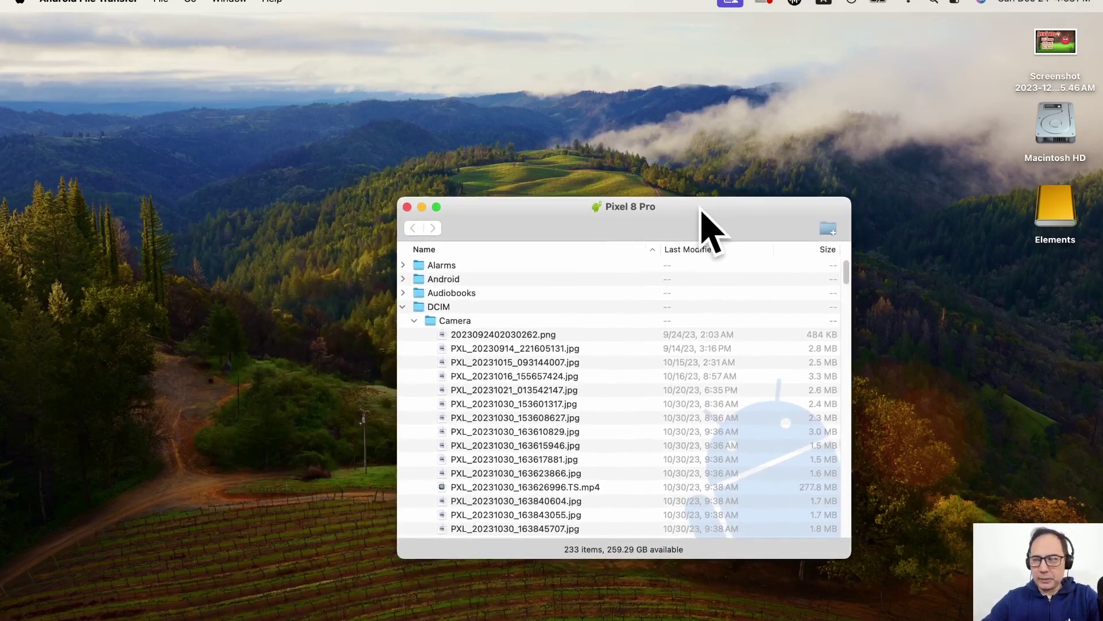
- Open Macintosh HD in Finder and arrange its window side by side with the Pixel 8 Pro window
double_click(1066, 134)
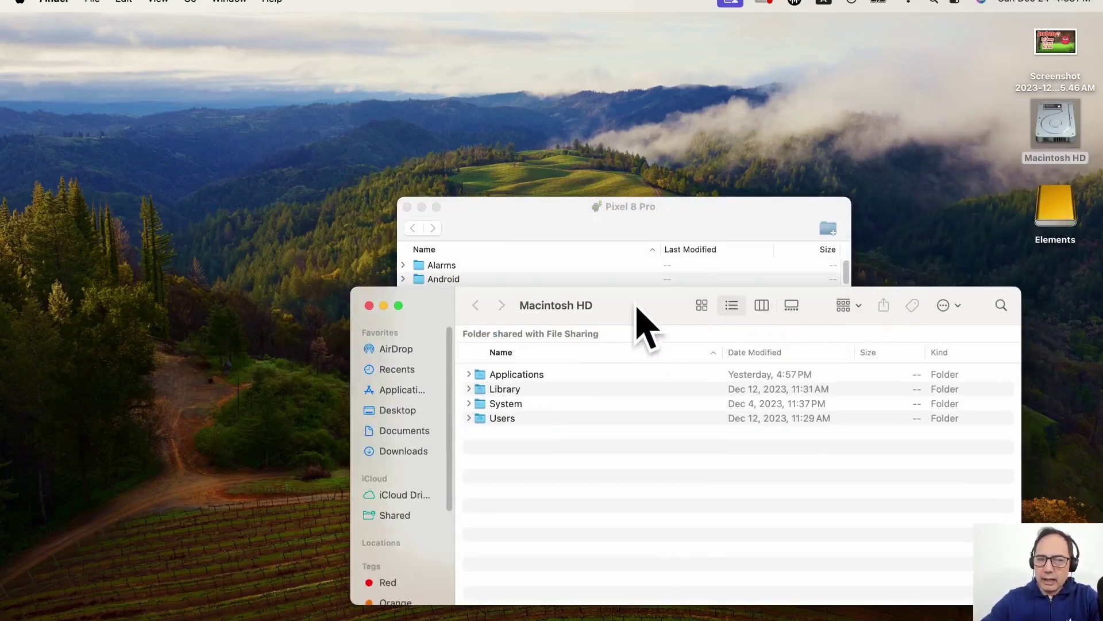
drag(647, 325, 288, 205)
drag(725, 215, 900, 201)
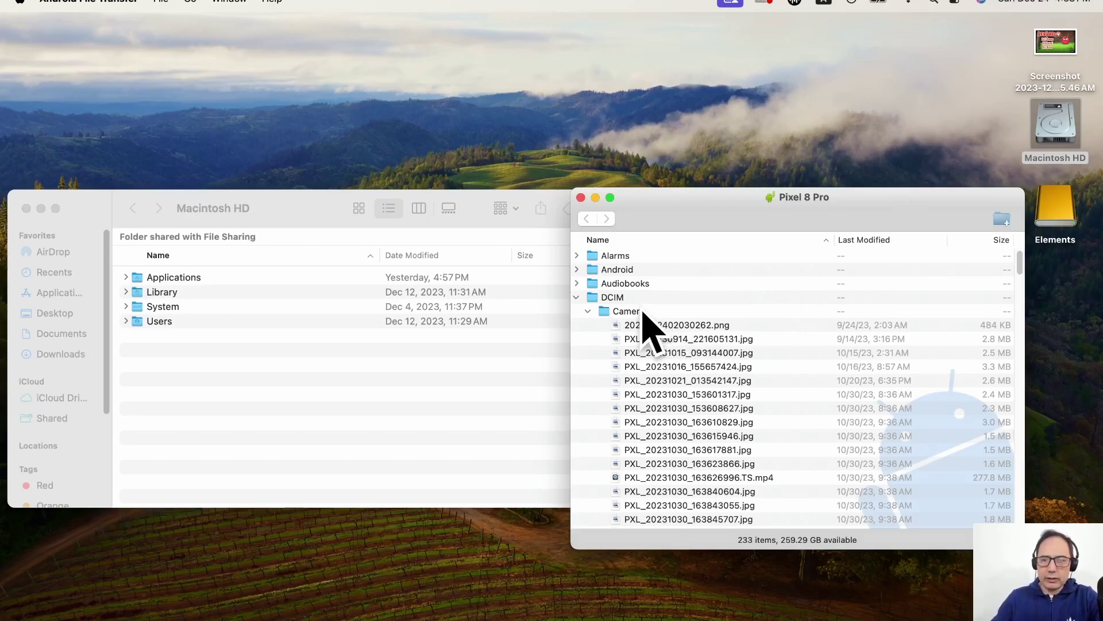
- Copy the phone's Movies recordings from screen-20231223-150549.mp4 through screen-20231224-161501.mp4 to the Mac's Downloads folder
scroll(653, 364, down, 10)
scroll(668, 385, down, 15)
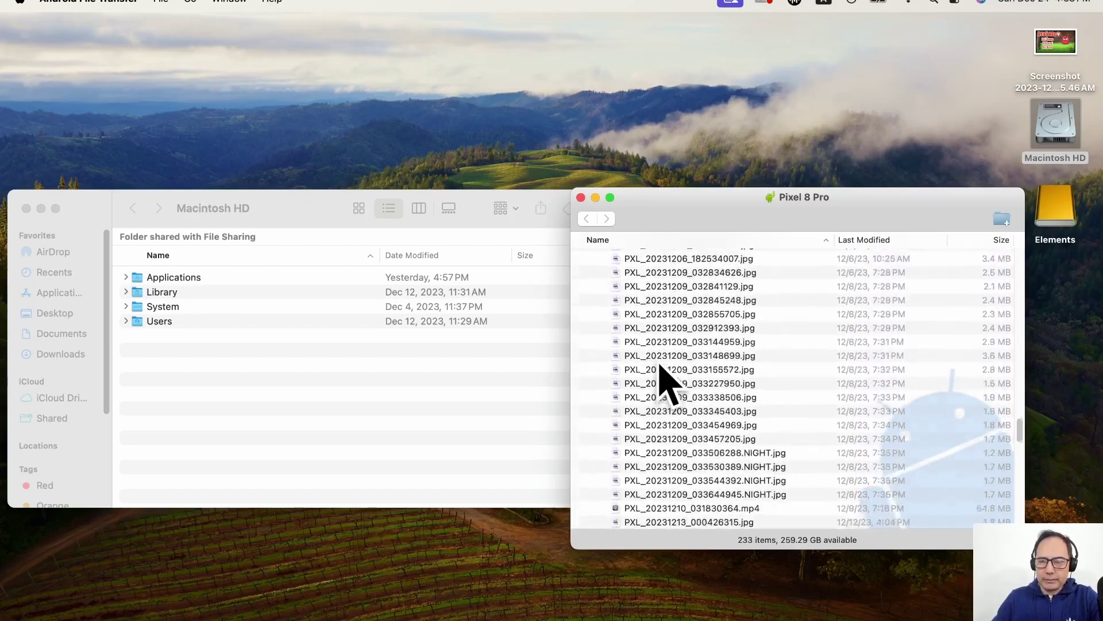
scroll(668, 385, down, 5)
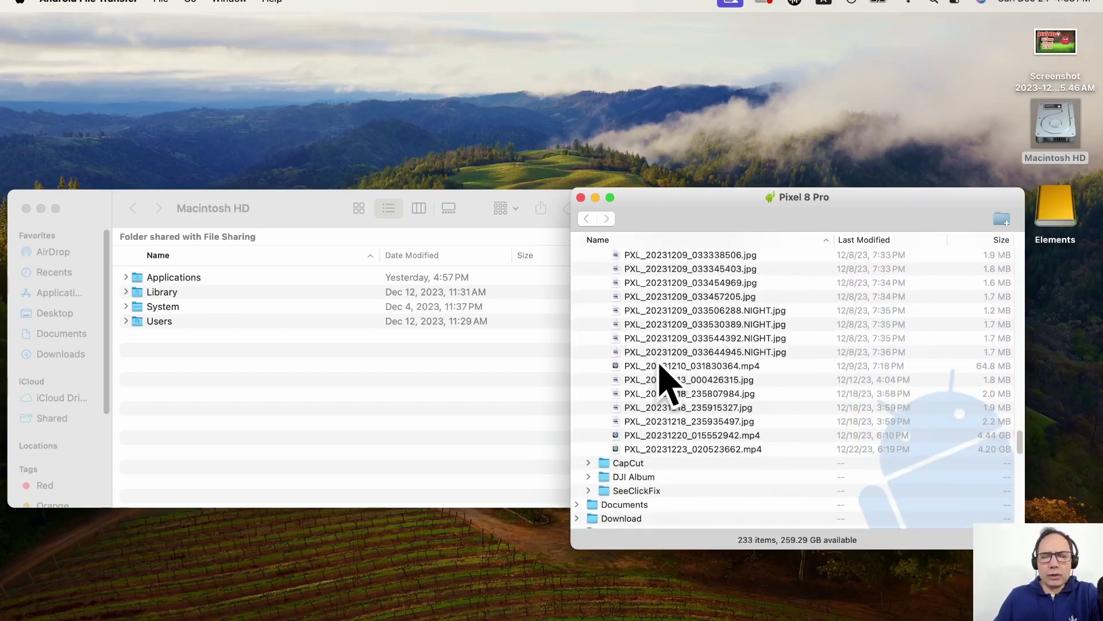
scroll(668, 384, down, 4)
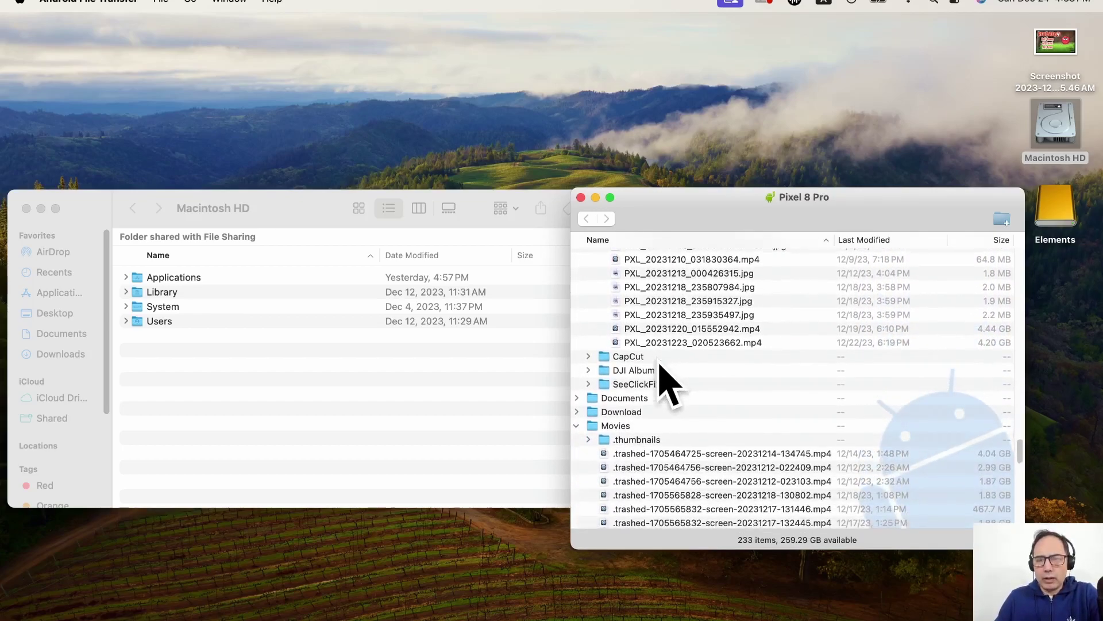
scroll(661, 368, down, 8)
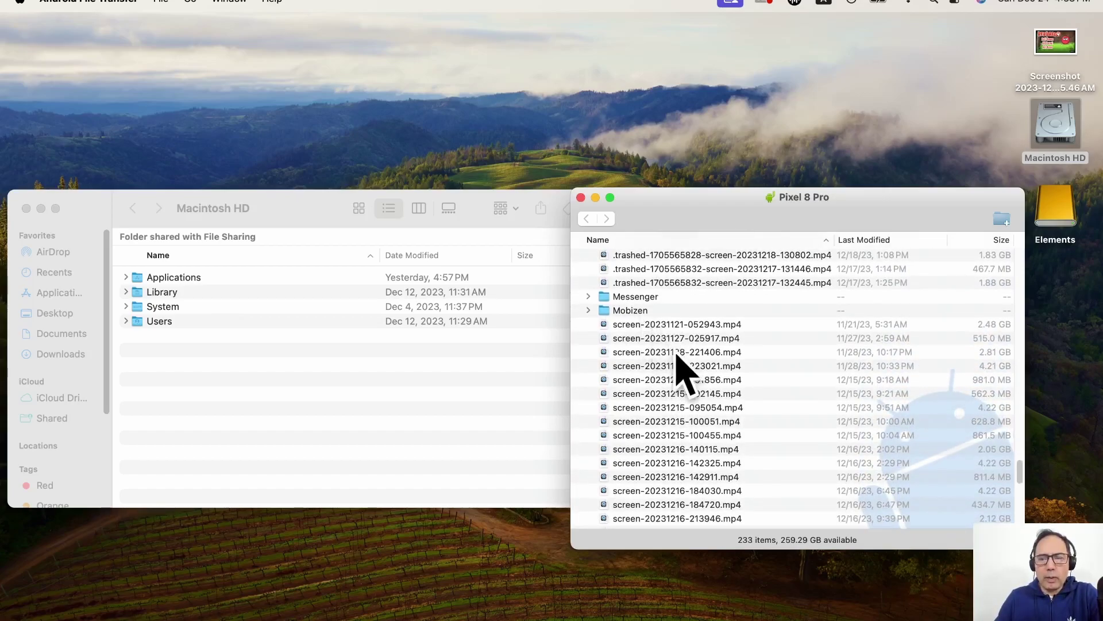
scroll(677, 352, down, 8)
scroll(684, 359, down, 2)
scroll(678, 344, down, 4)
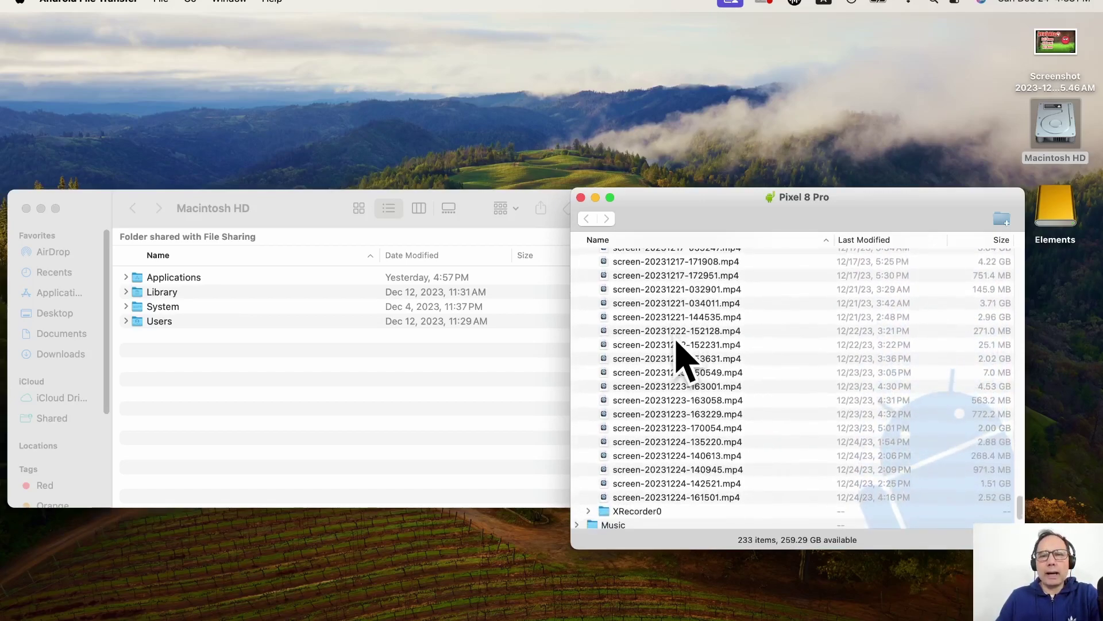
scroll(677, 344, down, 3)
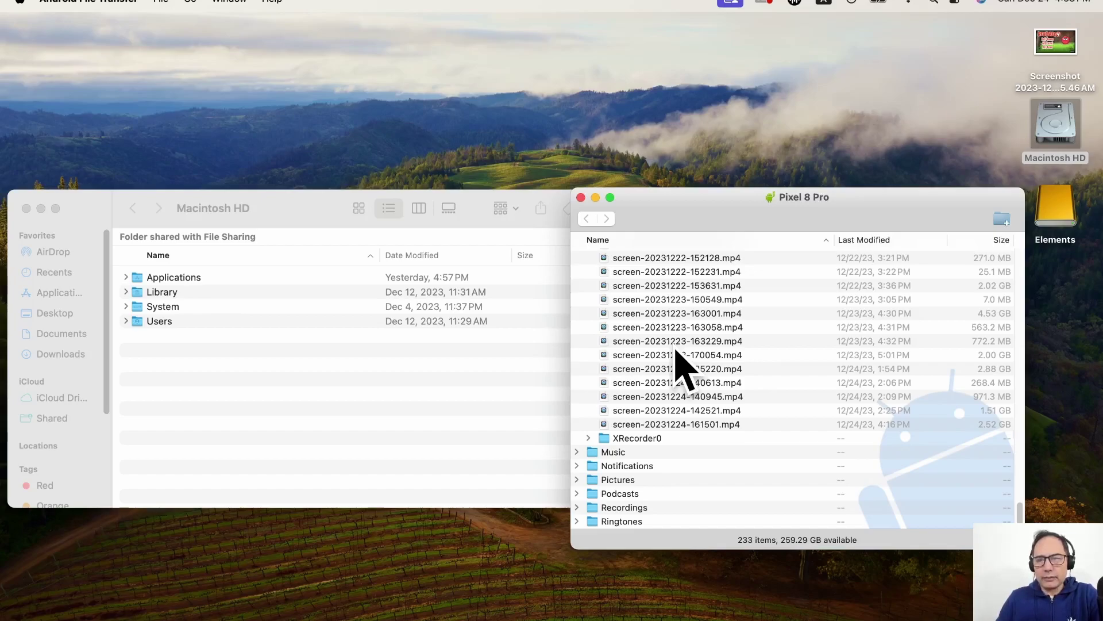
click(672, 425)
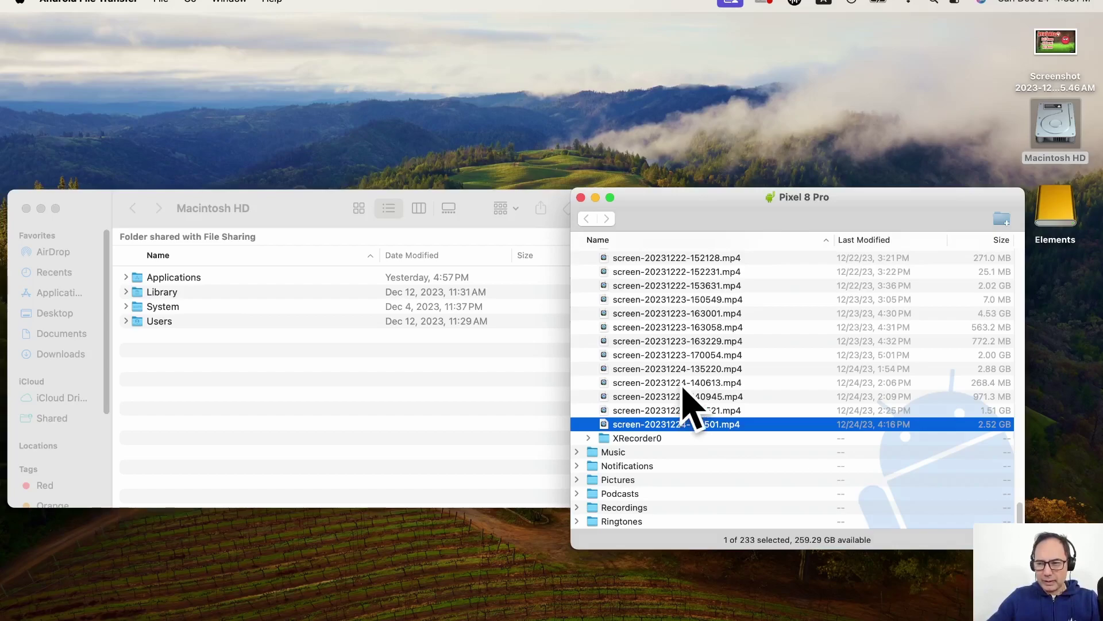
shift+click(665, 303)
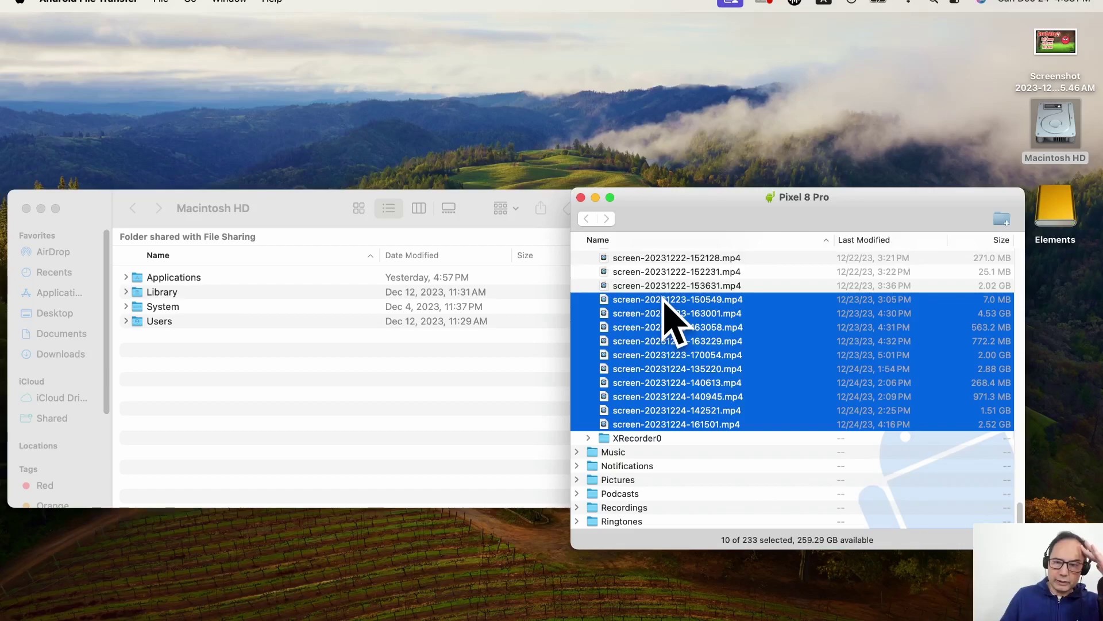
drag(665, 303, 69, 355)
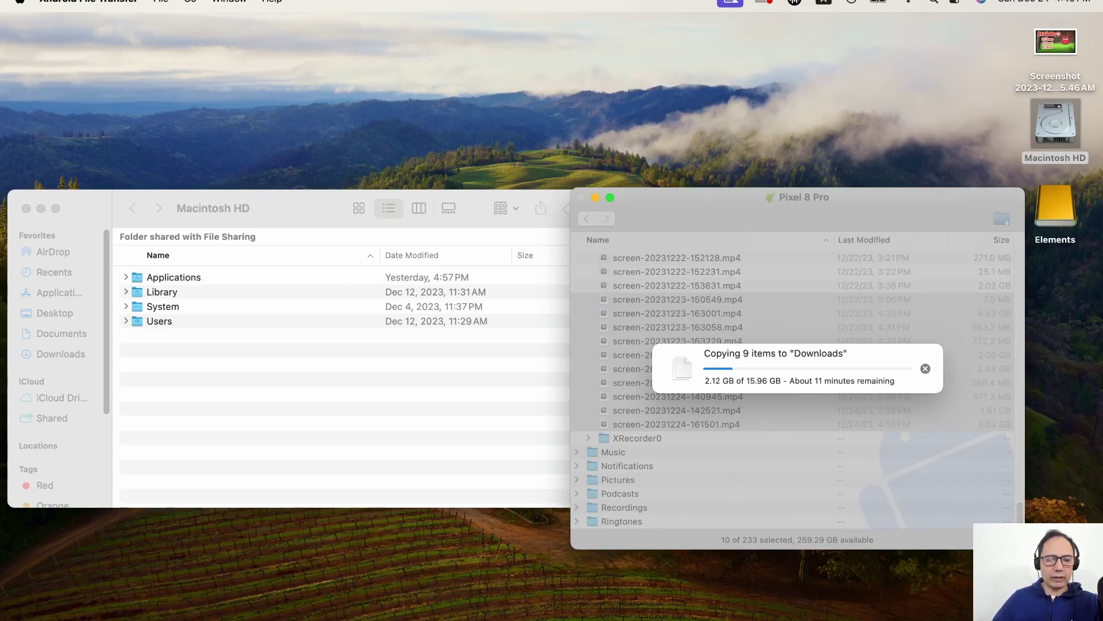
- Switch to Safari and search the web for "davinci resolve" in a new tab, leaving the existing tabs open
click(949, 619)
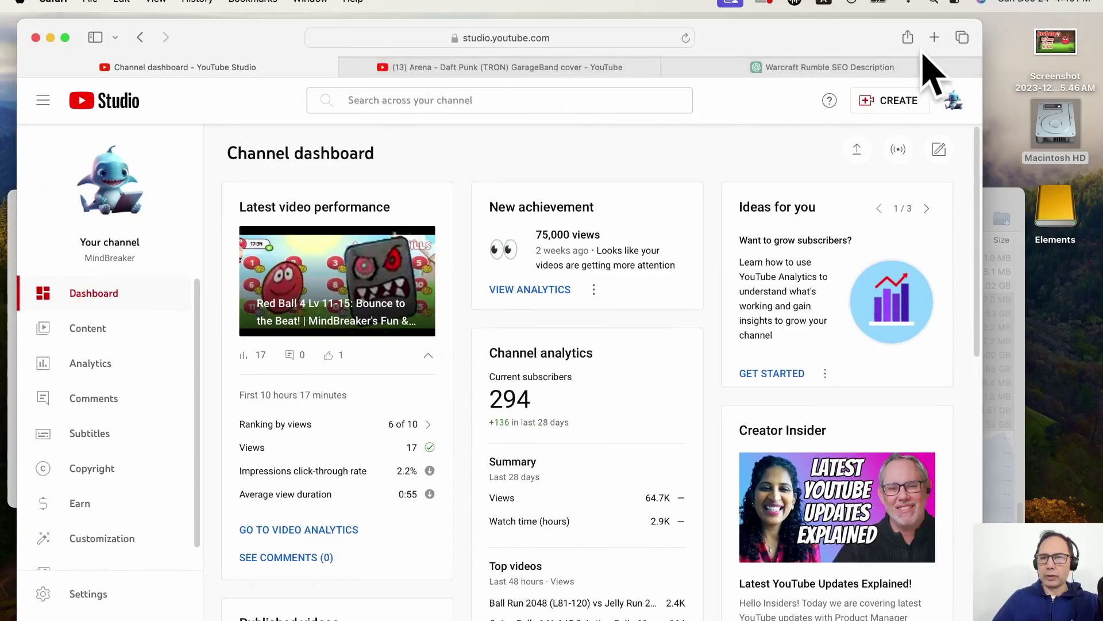
click(935, 37)
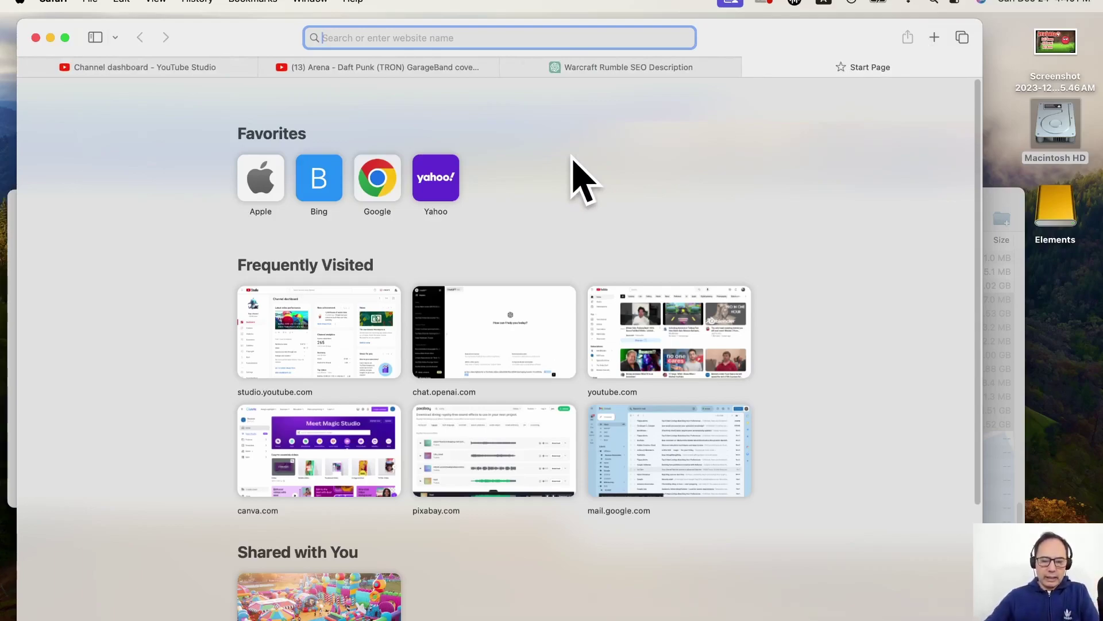
text(davin)
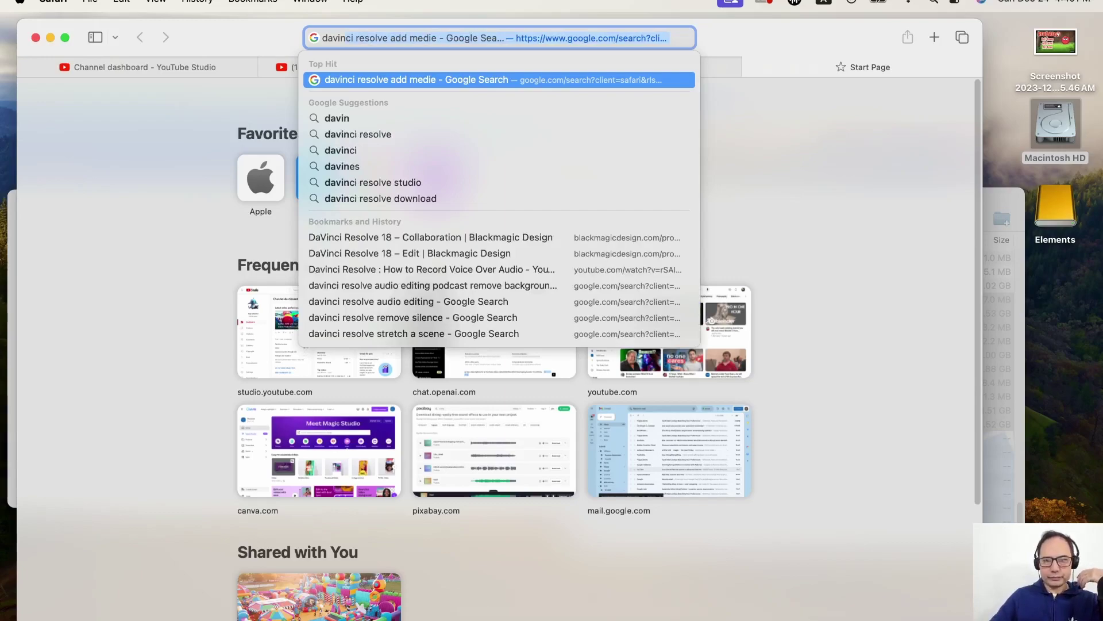
click(424, 161)
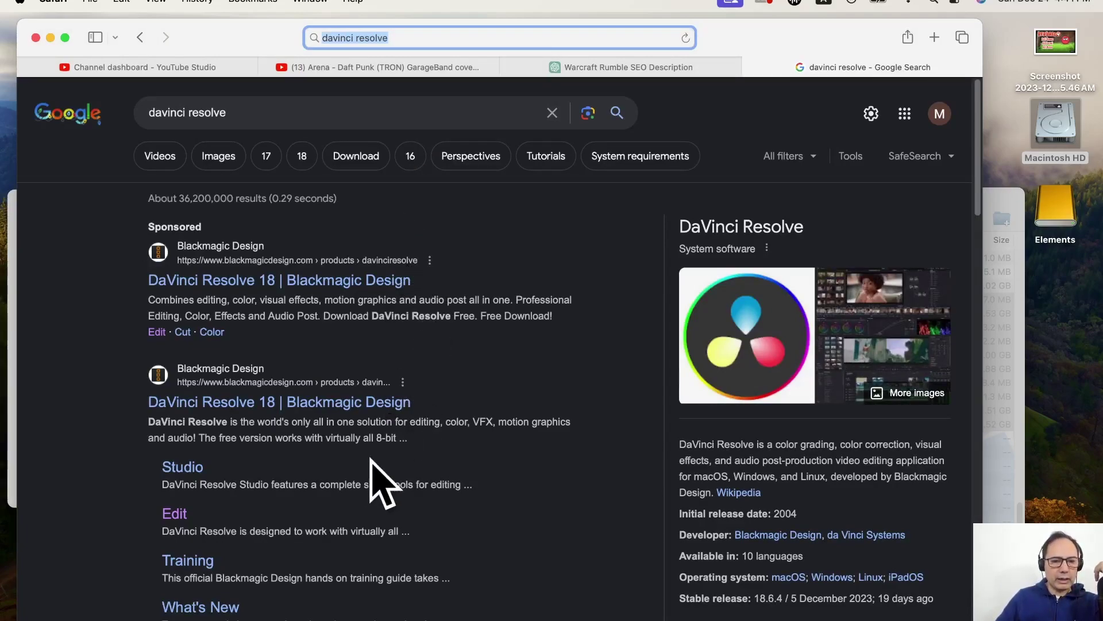
scroll(381, 474, down, 2)
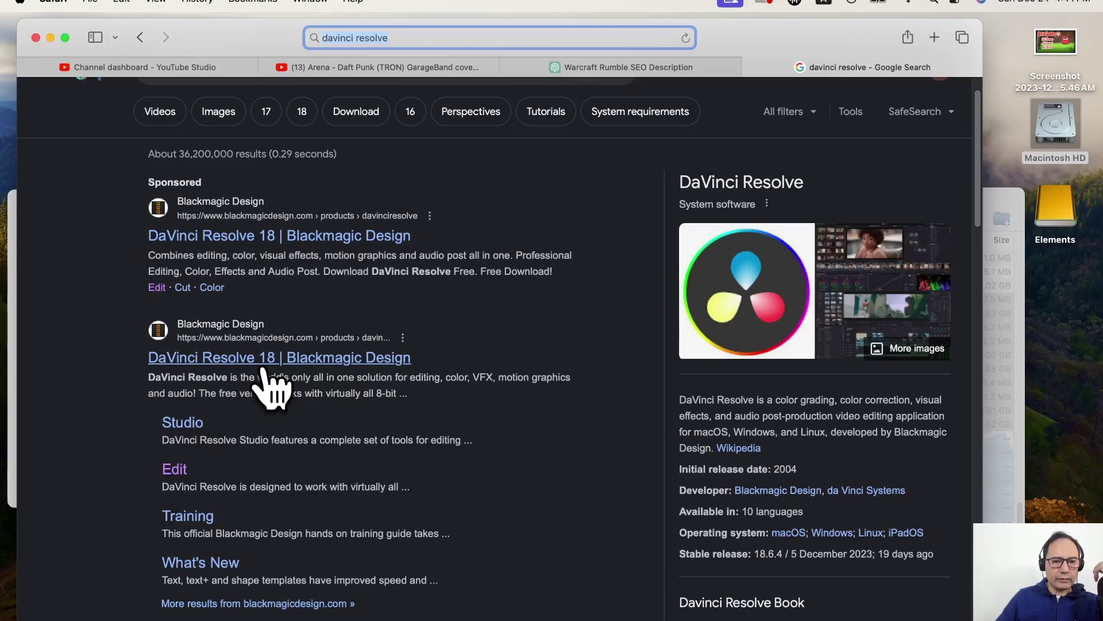
- Open Blackmagic Design's DaVinci Resolve 18 page from the search results and view its free download and purchase options
click(263, 365)
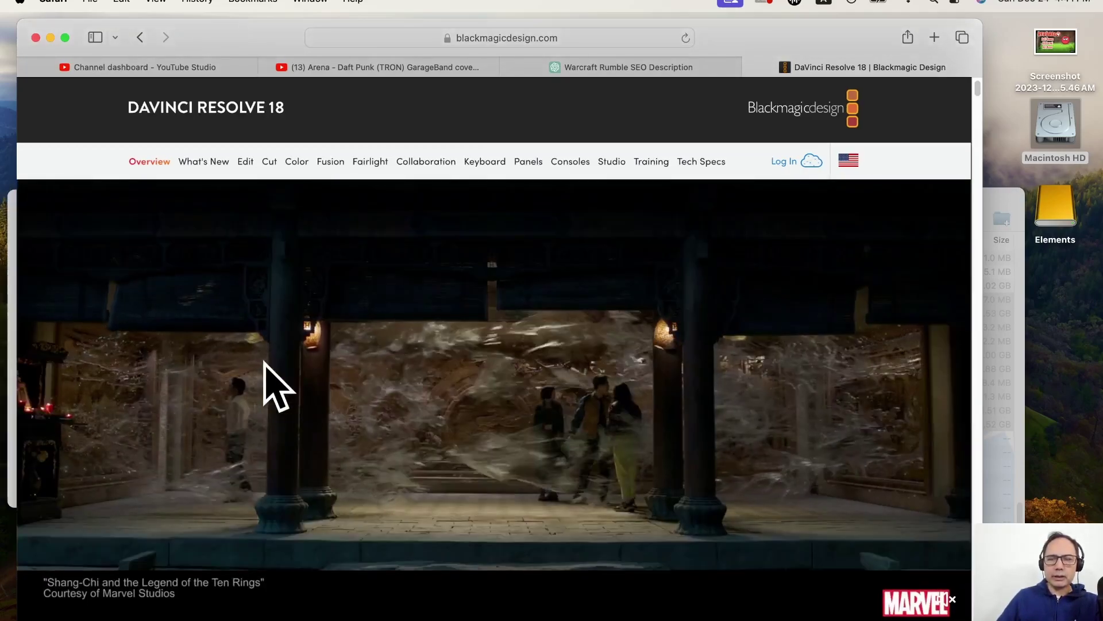
scroll(264, 362, down, 10)
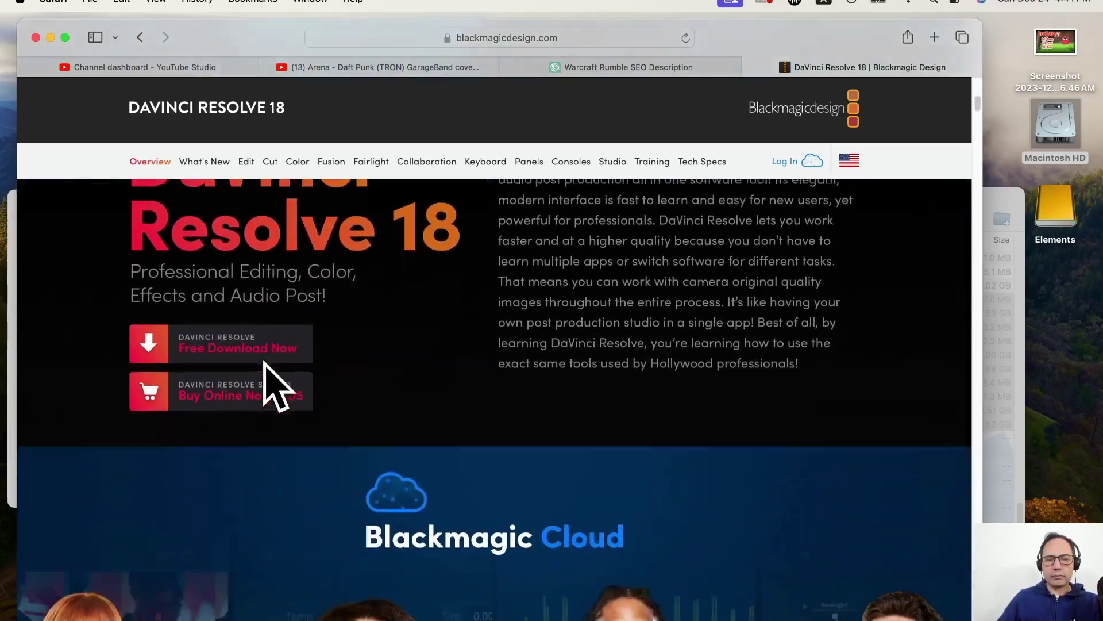
scroll(264, 361, down, 3)
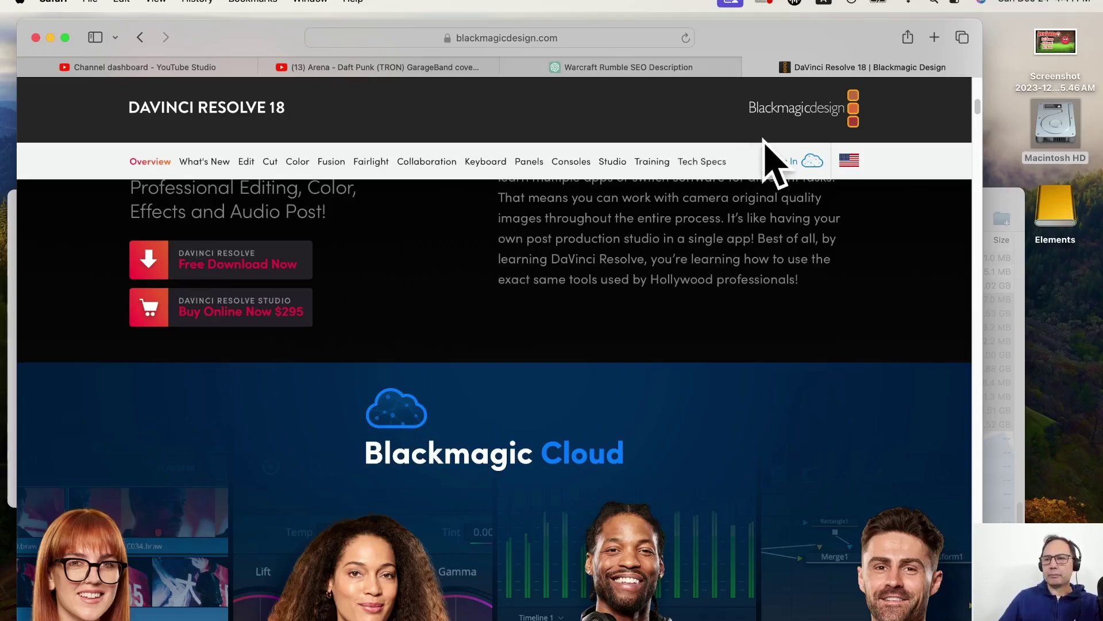
- Open amazon.com in a new tab and search the store for "davinci resolve"
click(934, 38)
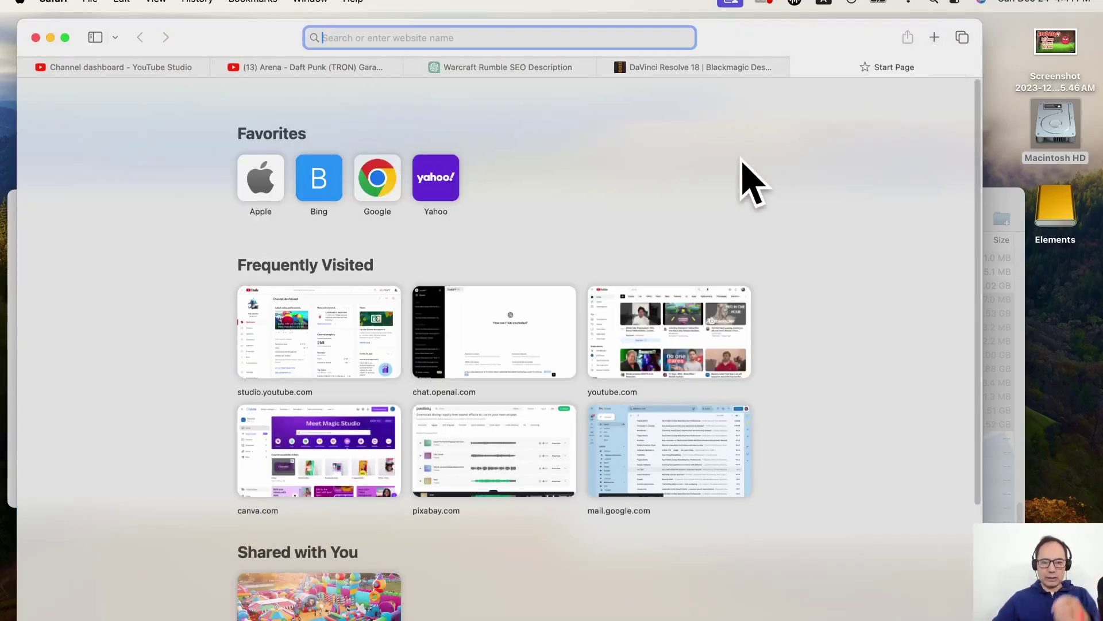
text(amazon.com — https://www.amazon.com/)
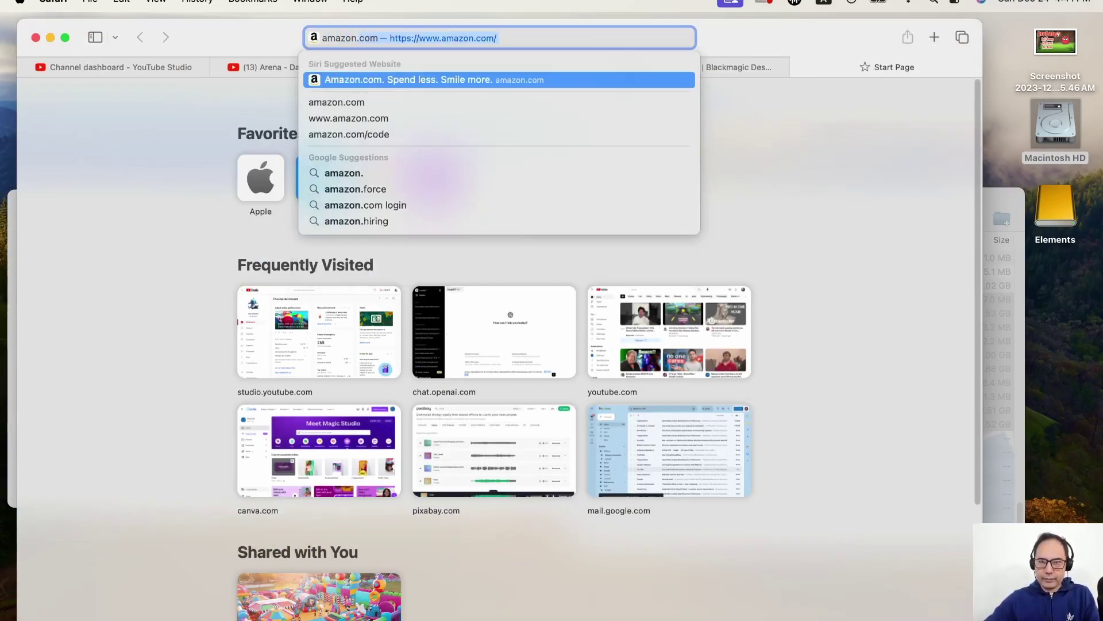
key(Return)
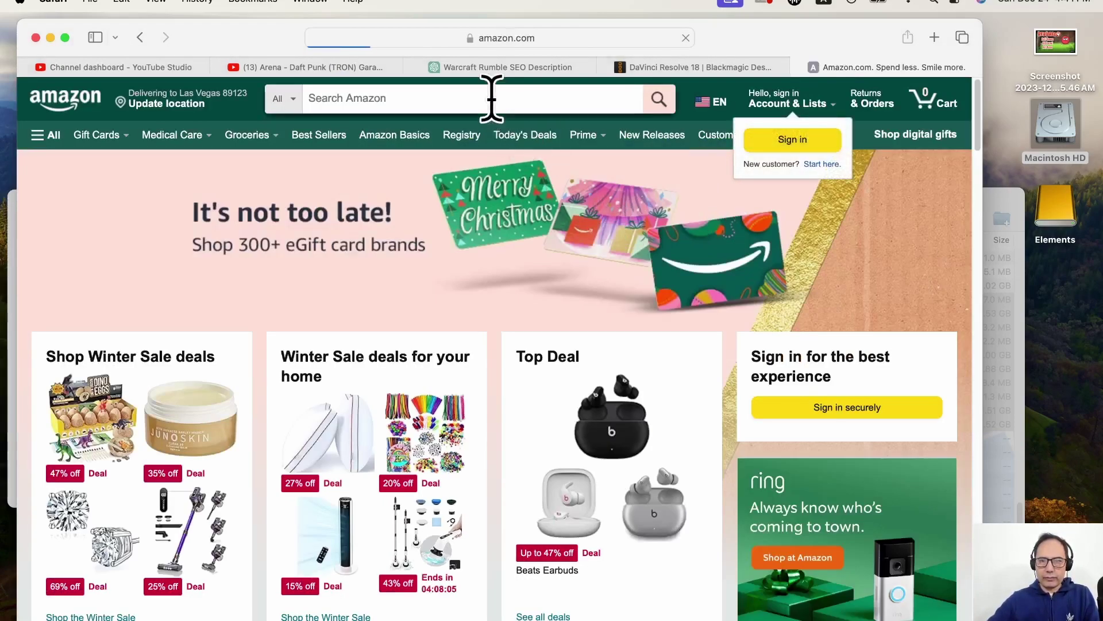
click(491, 98)
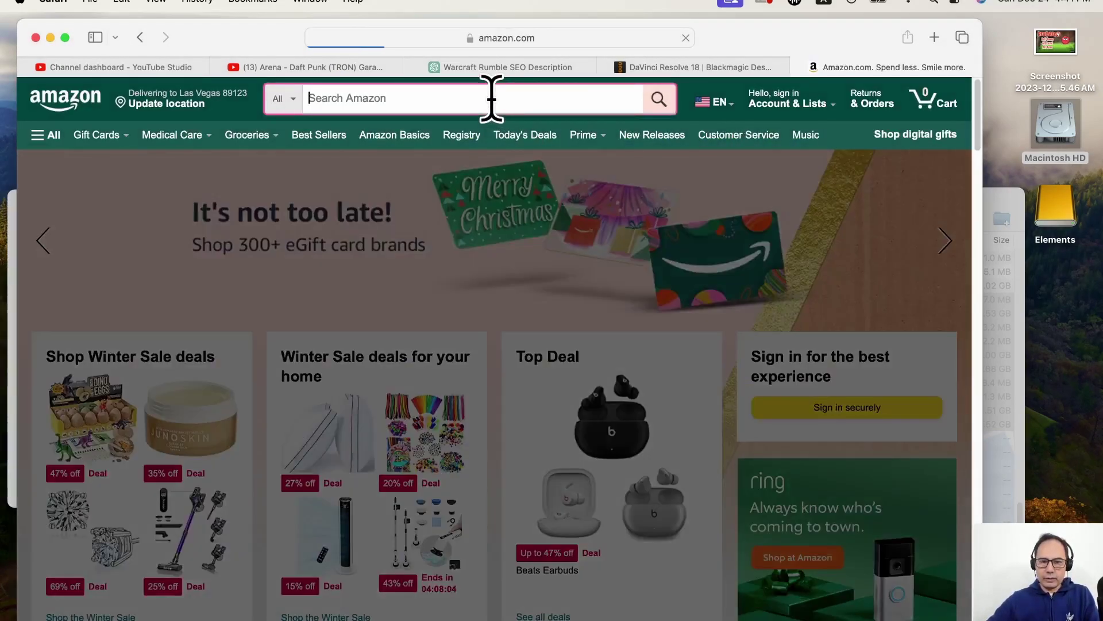
text(davu)
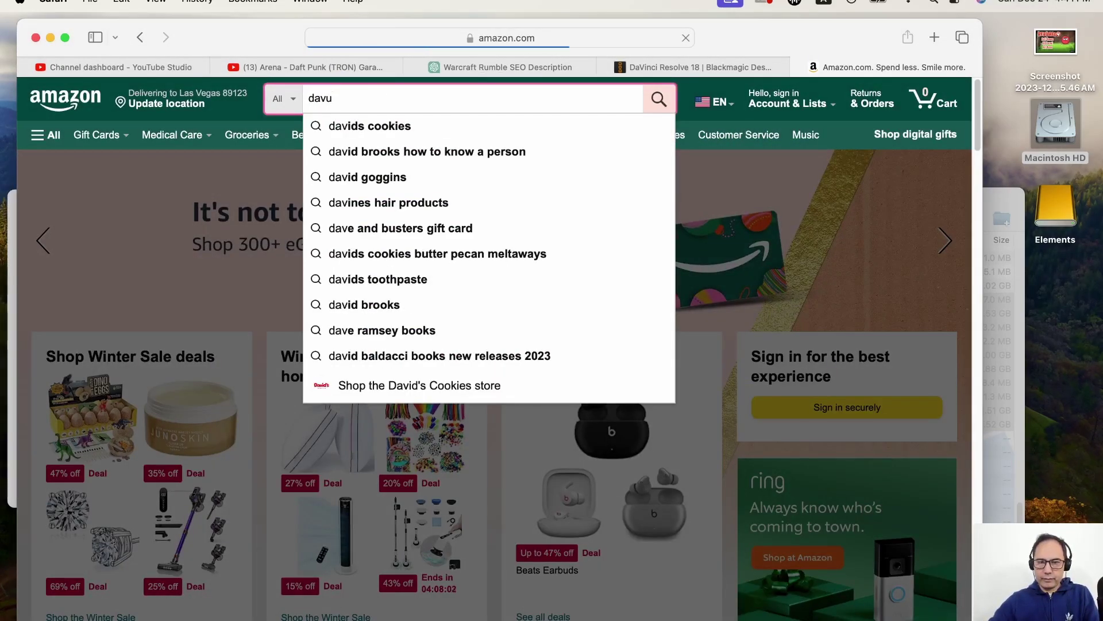
key(BackSpace)
text(inci)
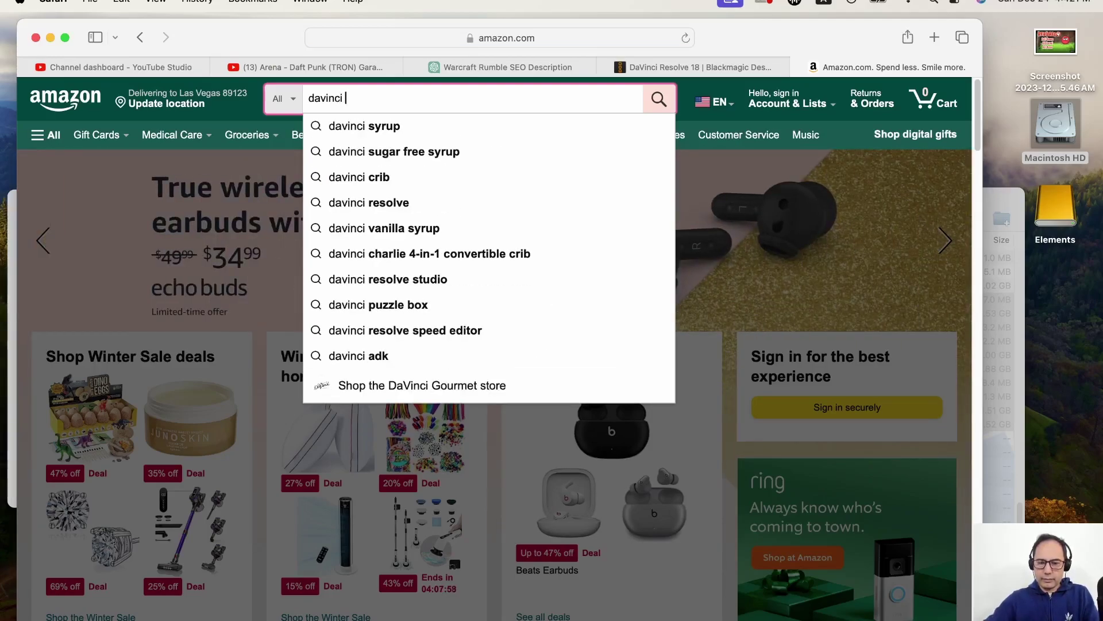
click(405, 203)
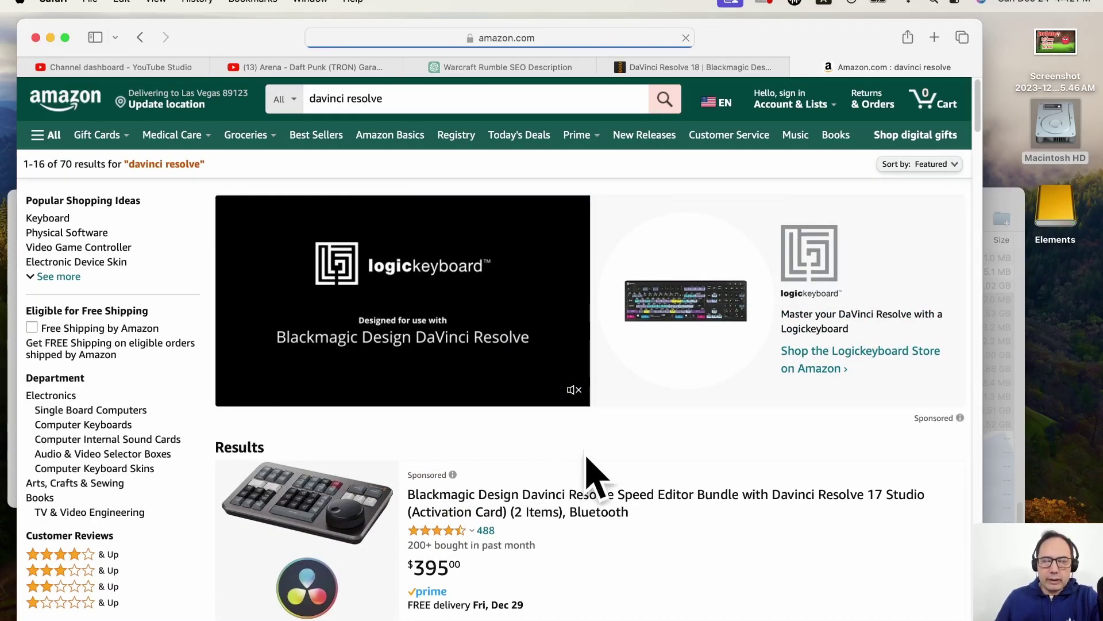
- Examine the Amazon results for DaVinci Resolve Studio licences, Speed Editor bundles and editing keyboards, comparing their prices
scroll(590, 471, down, 2)
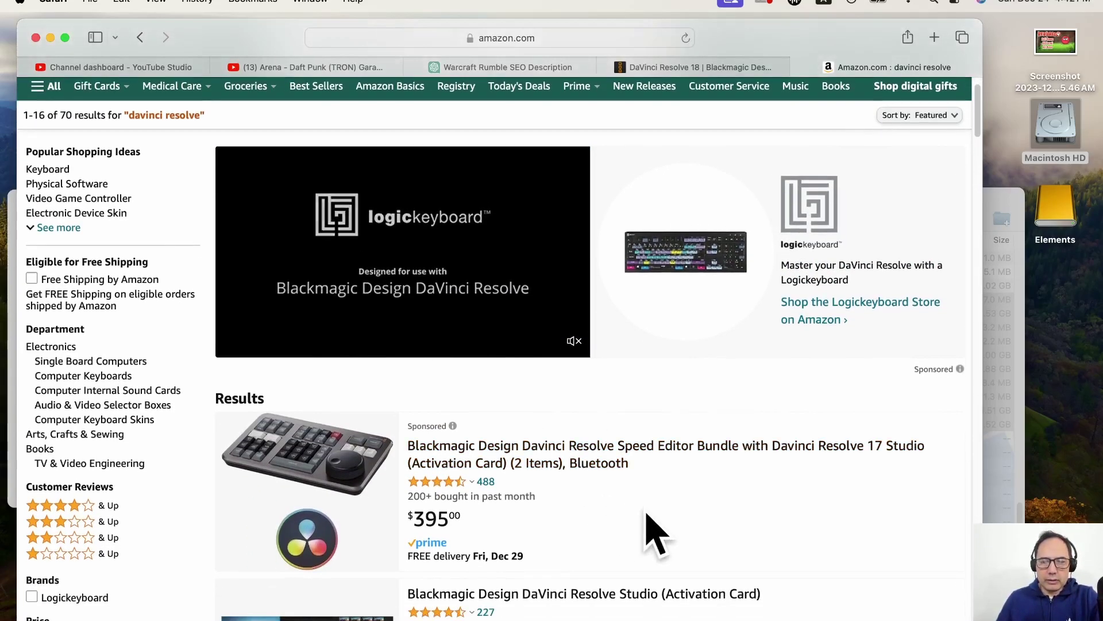
scroll(650, 529, down, 3)
scroll(632, 578, down, 1)
scroll(636, 580, down, 1)
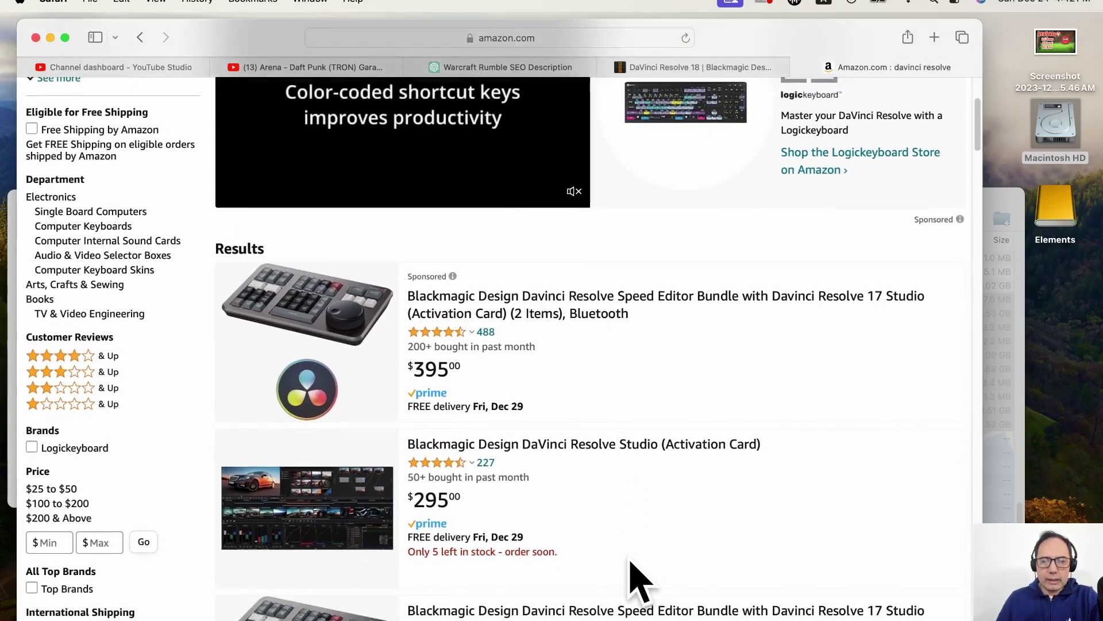
scroll(640, 529, down, 3)
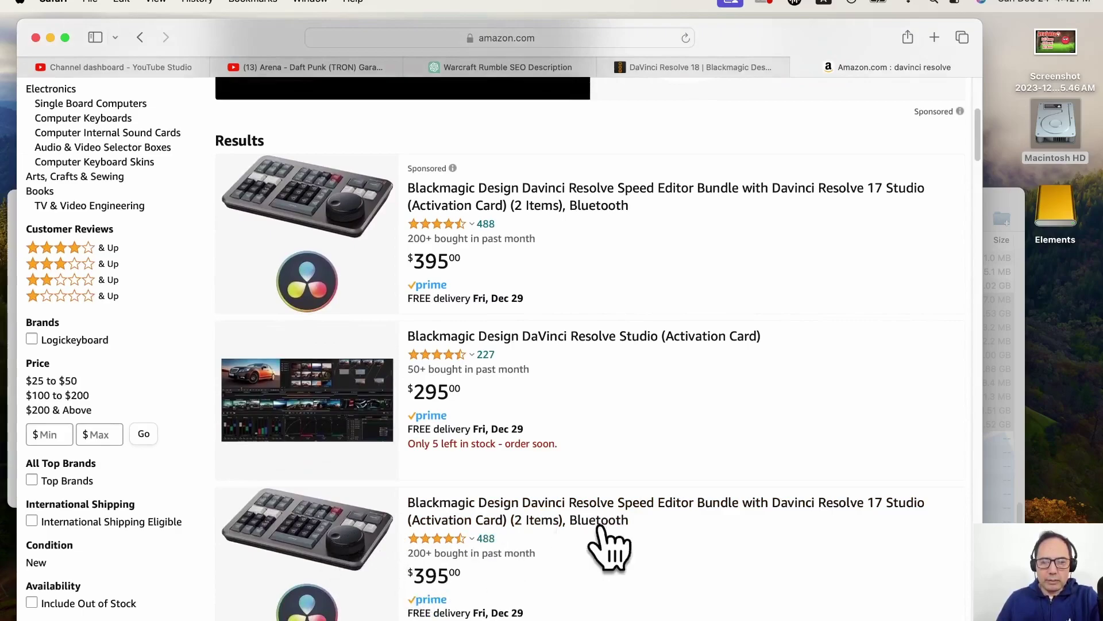
scroll(665, 552, down, 2)
scroll(675, 557, down, 10)
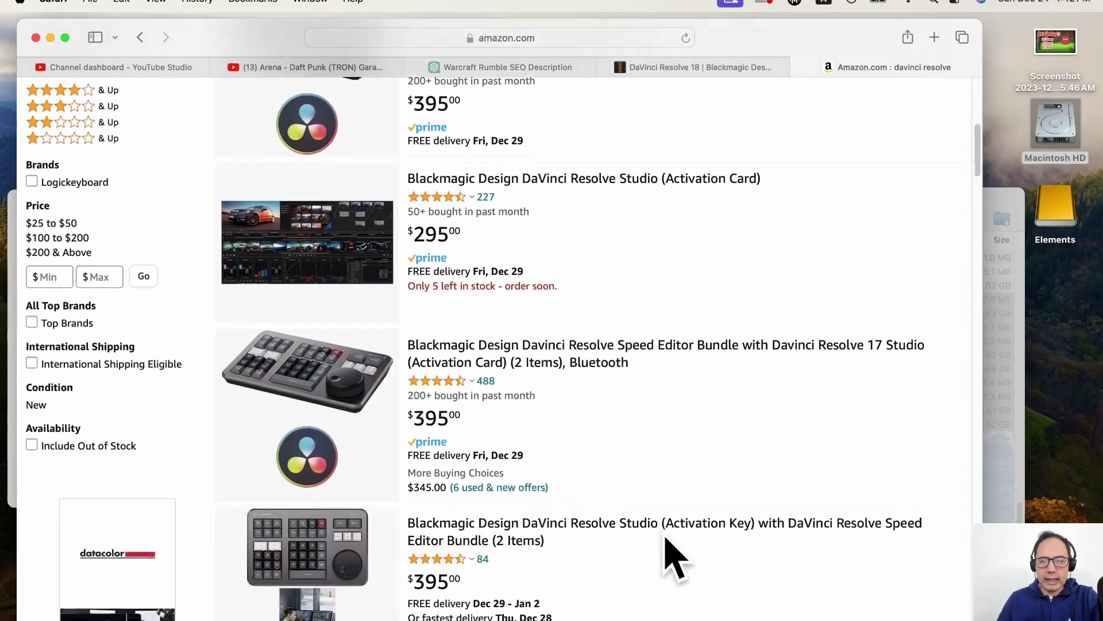
scroll(675, 557, down, 7)
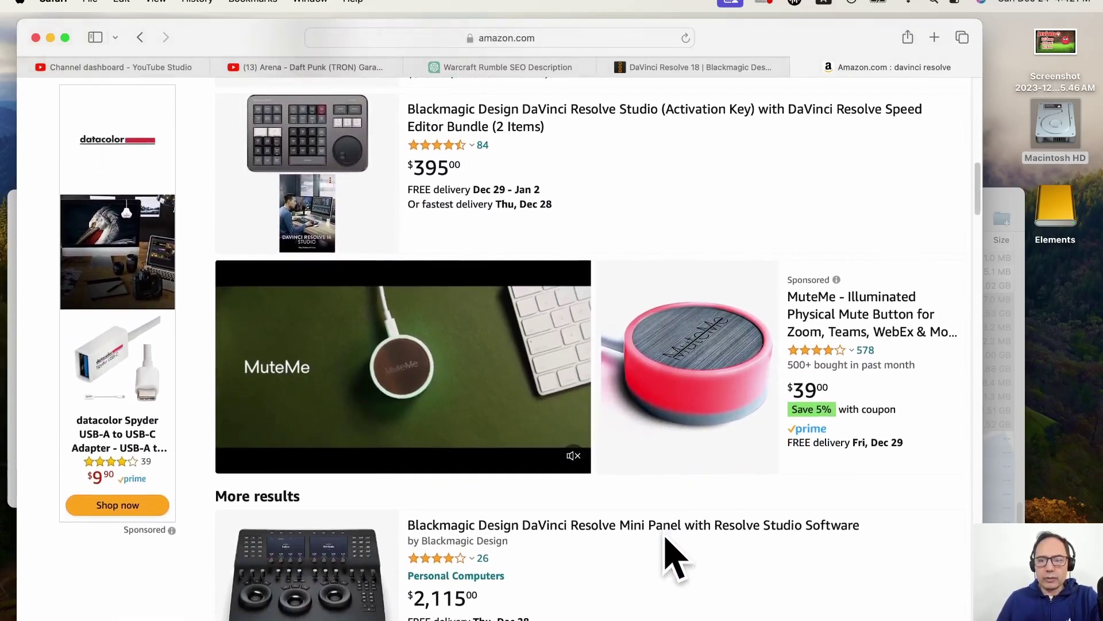
scroll(673, 558, down, 4)
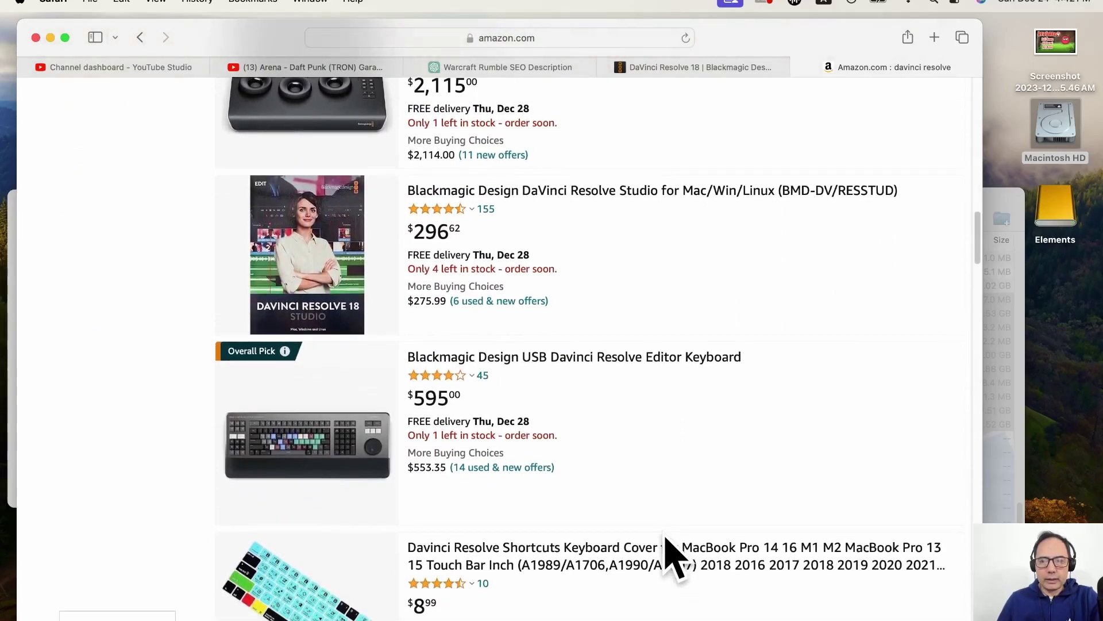
scroll(645, 505, down, 4)
scroll(655, 506, down, 8)
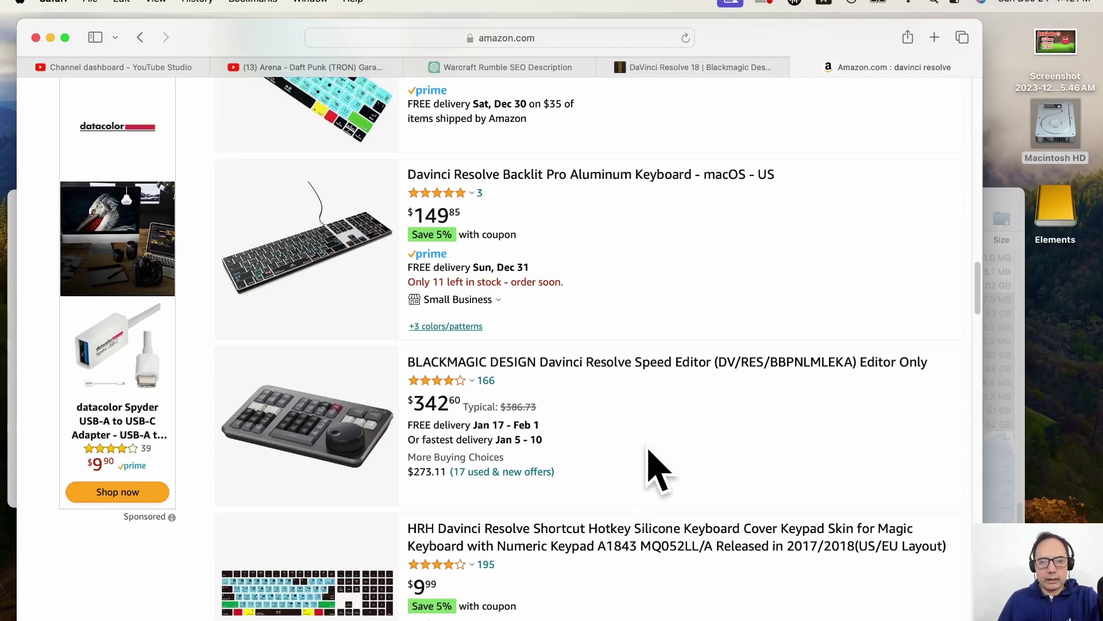
scroll(658, 468, up, 15)
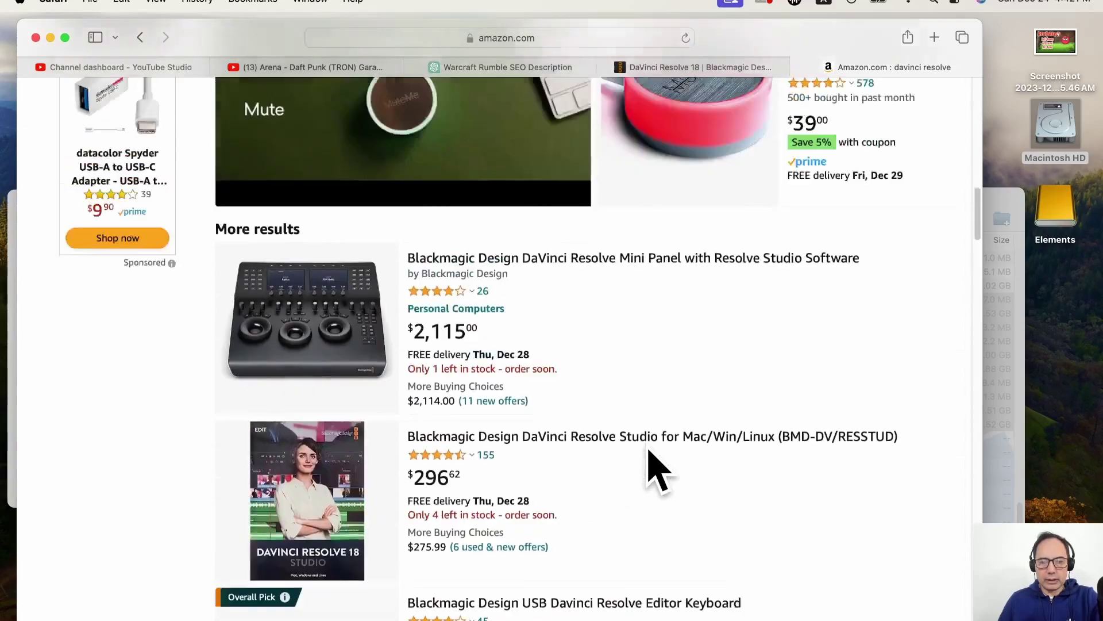
scroll(658, 468, up, 3)
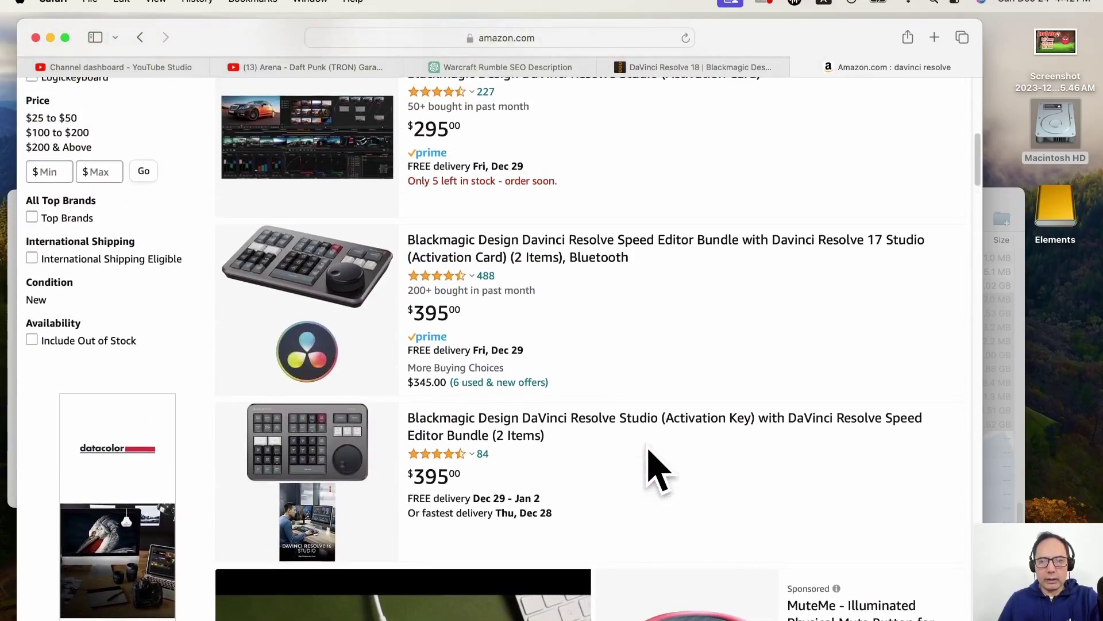
scroll(658, 468, up, 8)
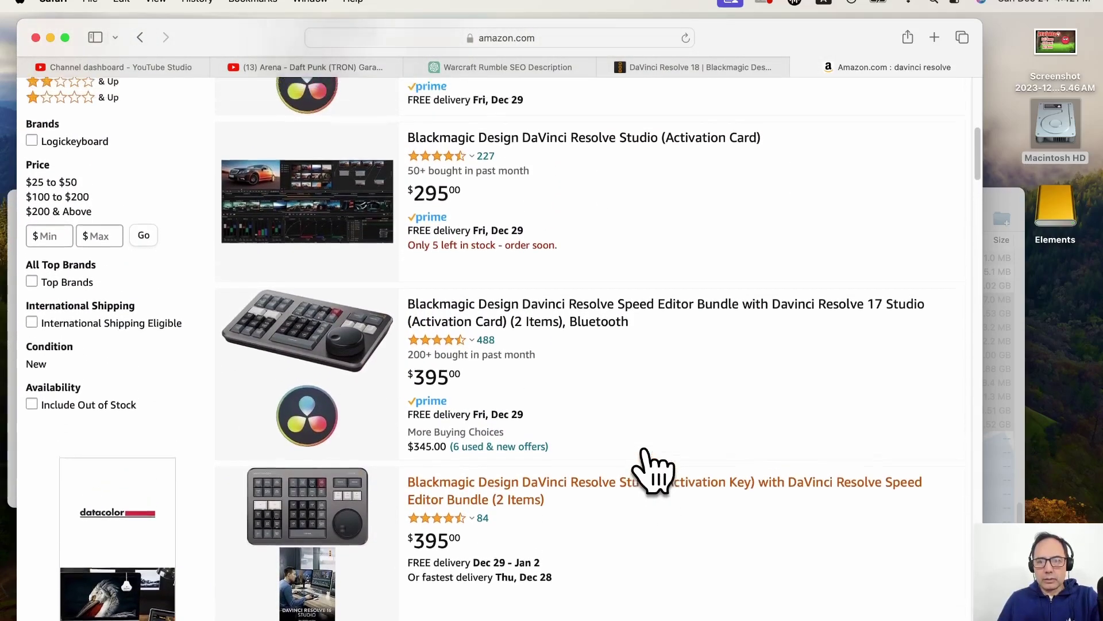
- Open the Speed Editor Bundle with DaVinci Resolve 17 Studio (Activation Card) and review its images, details and customer reviews
click(630, 388)
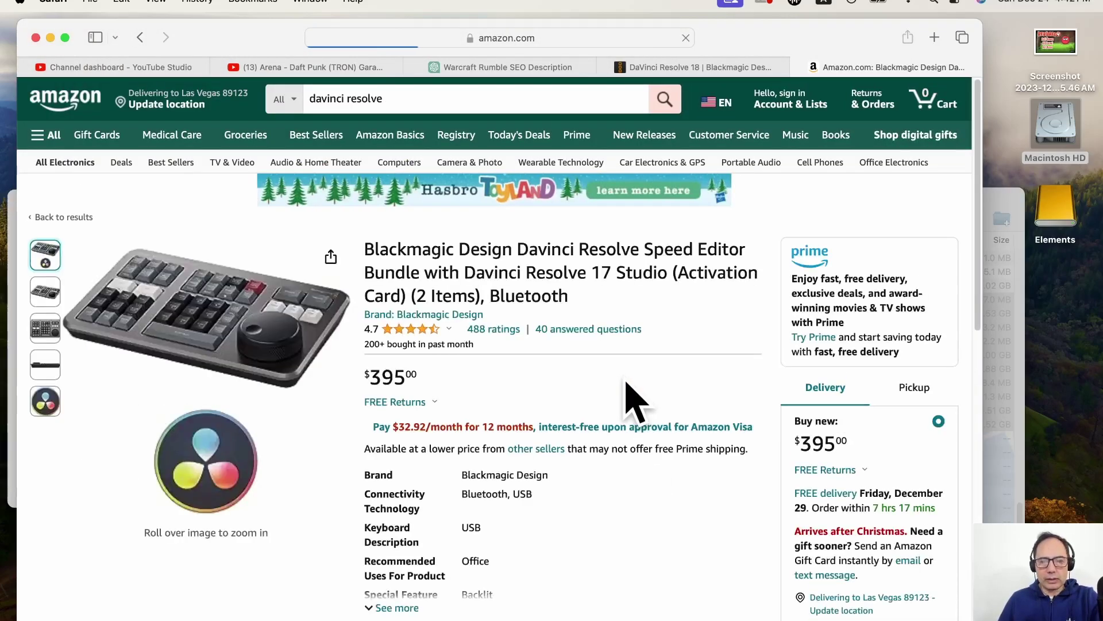
scroll(659, 505, down, 5)
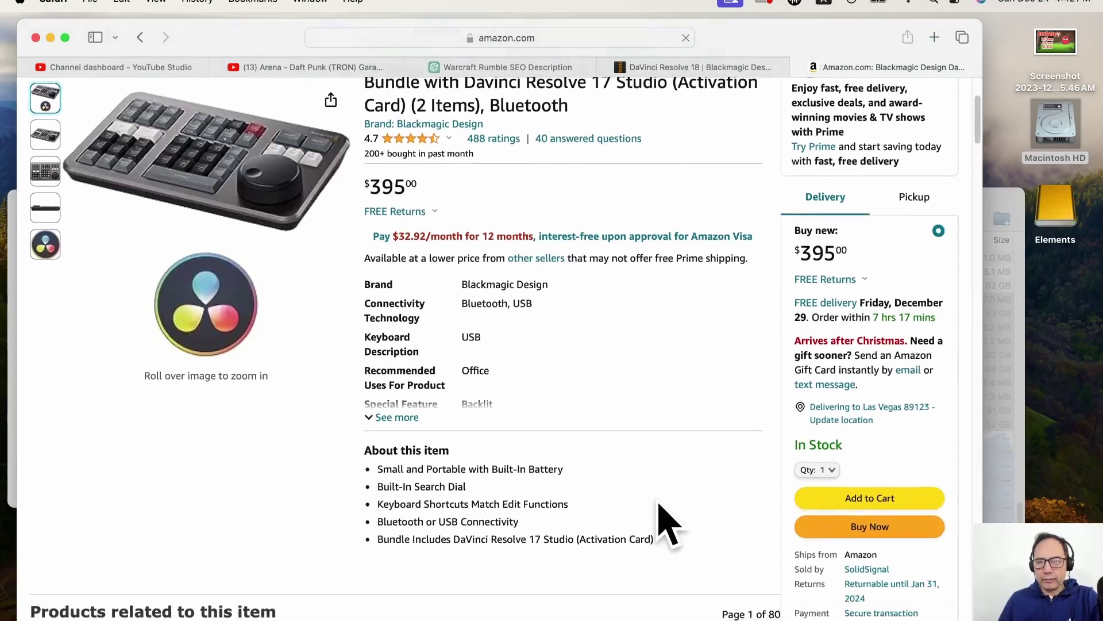
scroll(659, 506, down, 5)
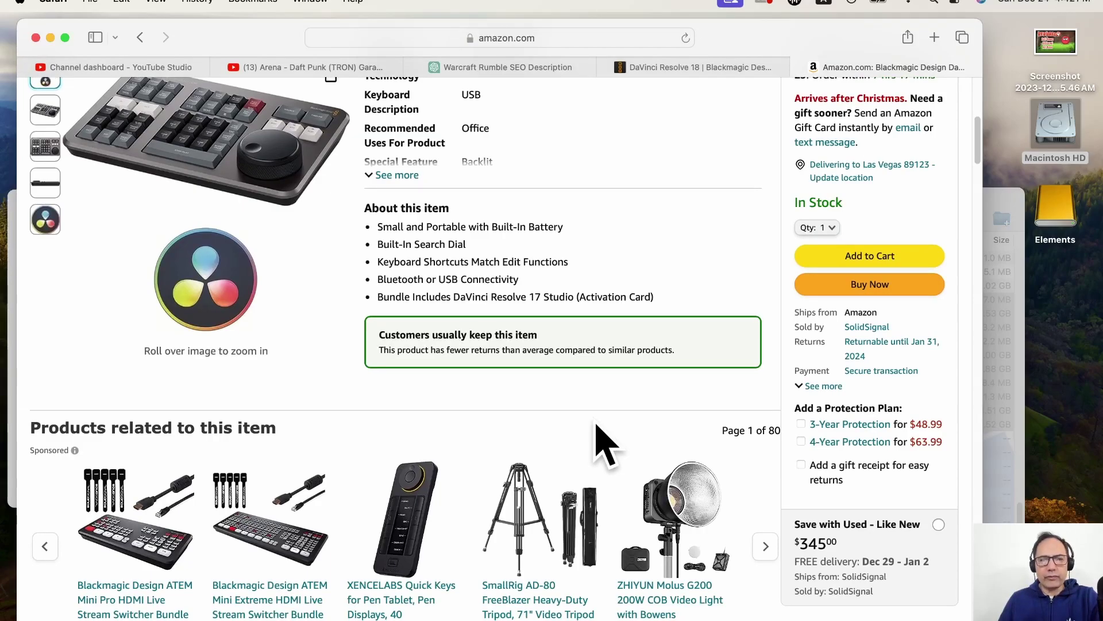
scroll(597, 427, up, 5)
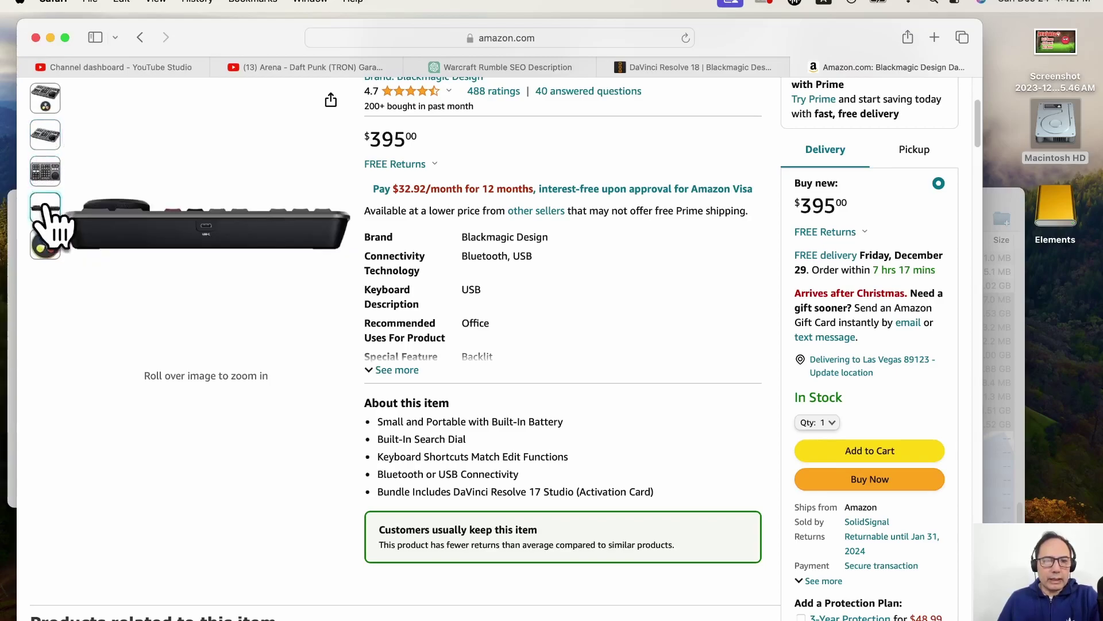
scroll(635, 438, down, 7)
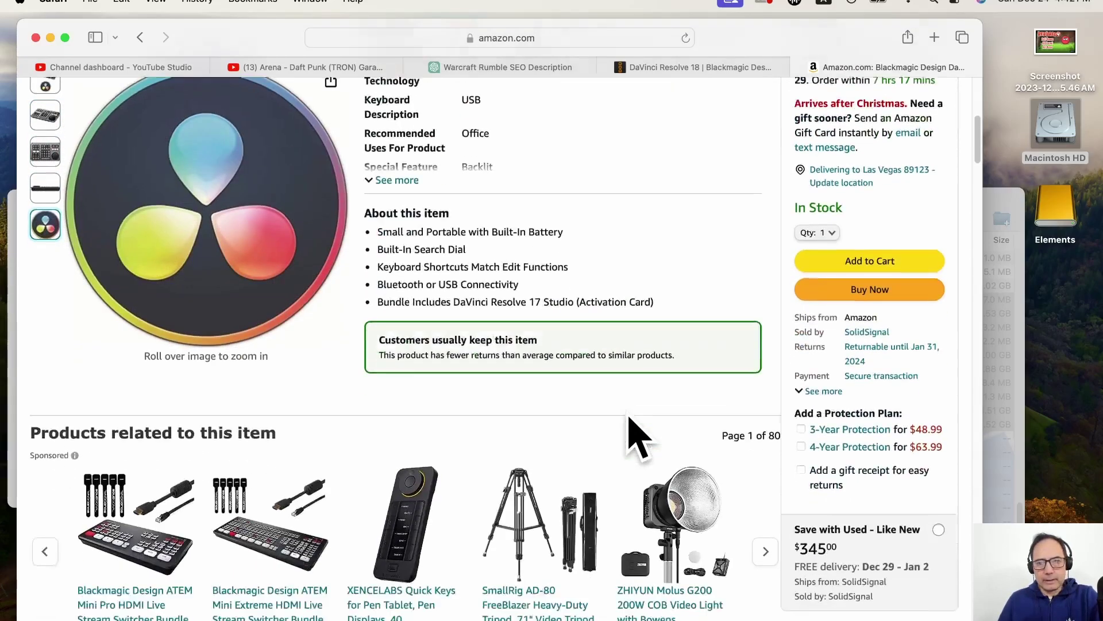
scroll(635, 439, down, 15)
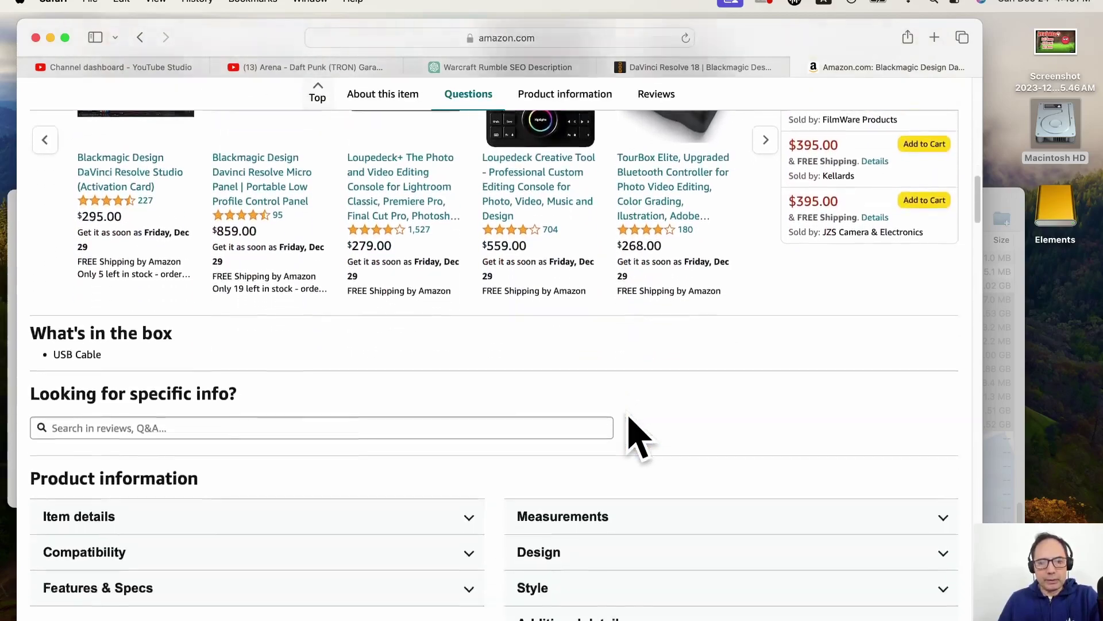
scroll(635, 439, down, 15)
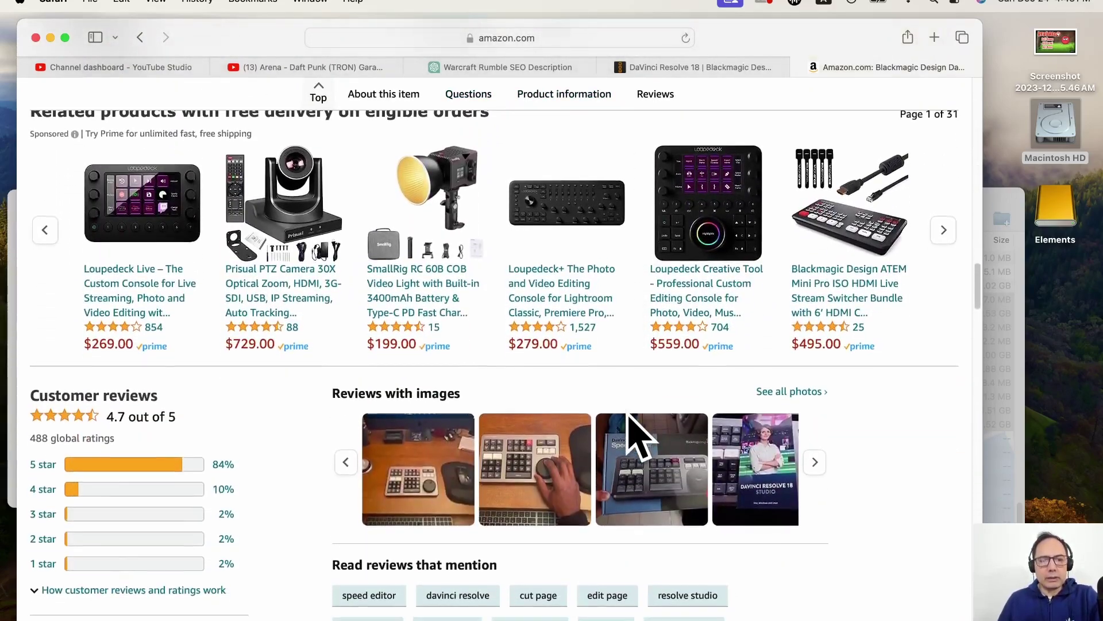
scroll(635, 439, down, 15)
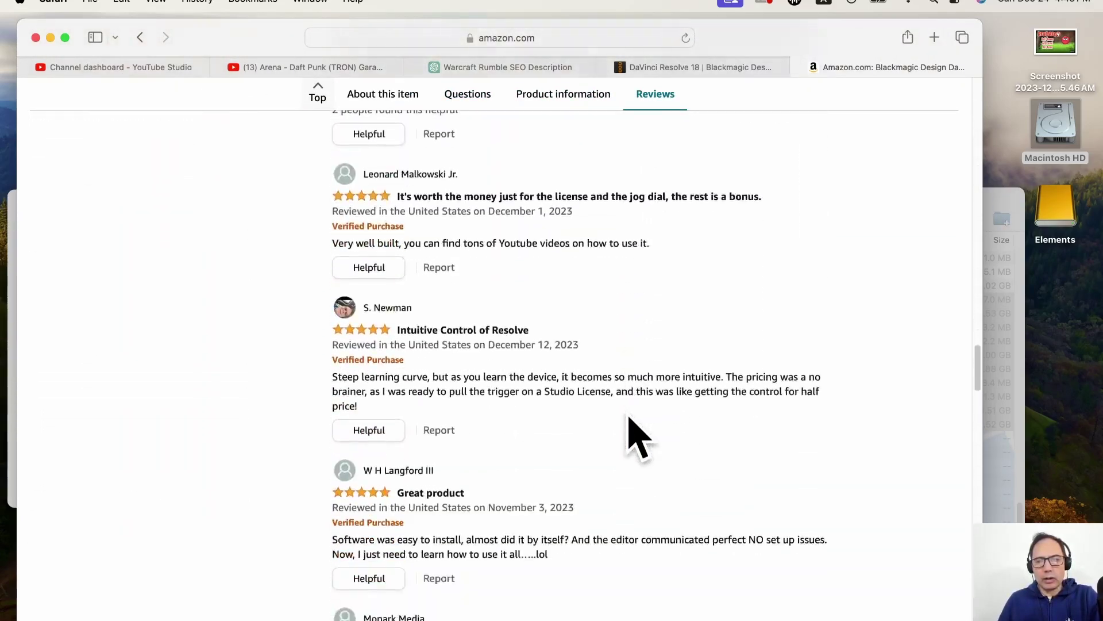
- Return to the DaVinci Resolve results and examine the further listings, including the editor keyboards, standalone Speed Editor and keyboard covers
click(139, 37)
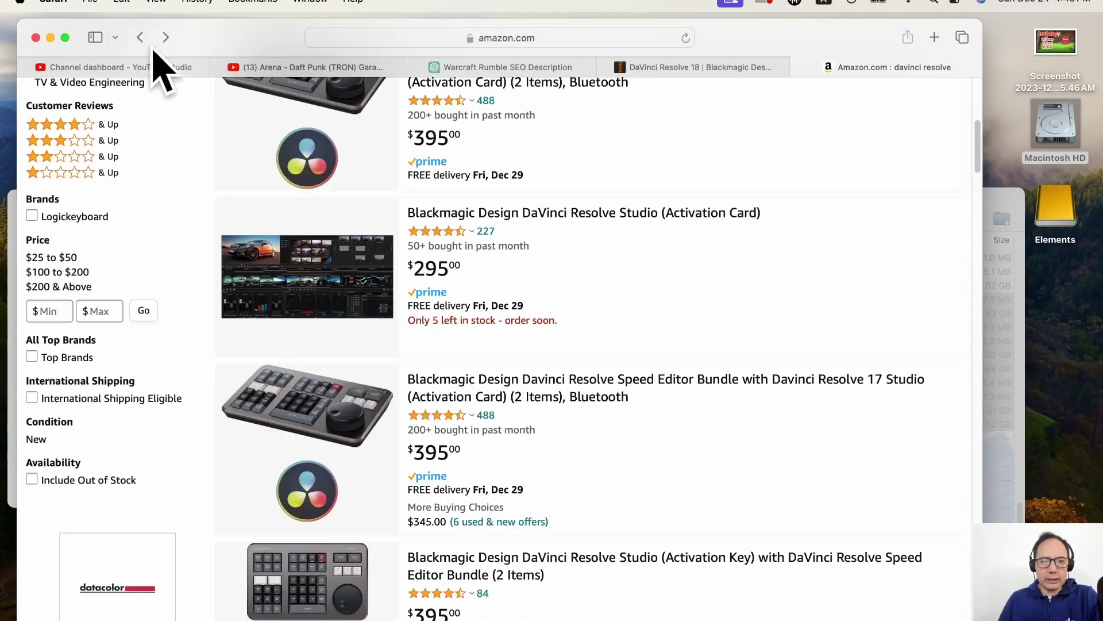
scroll(635, 468, down, 10)
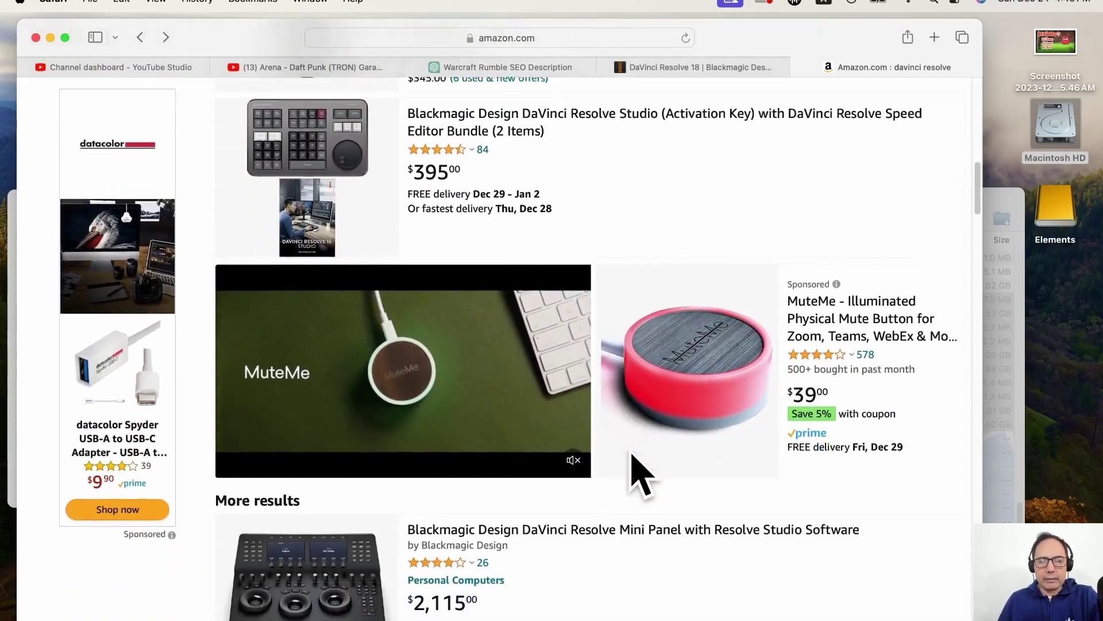
scroll(641, 474, down, 5)
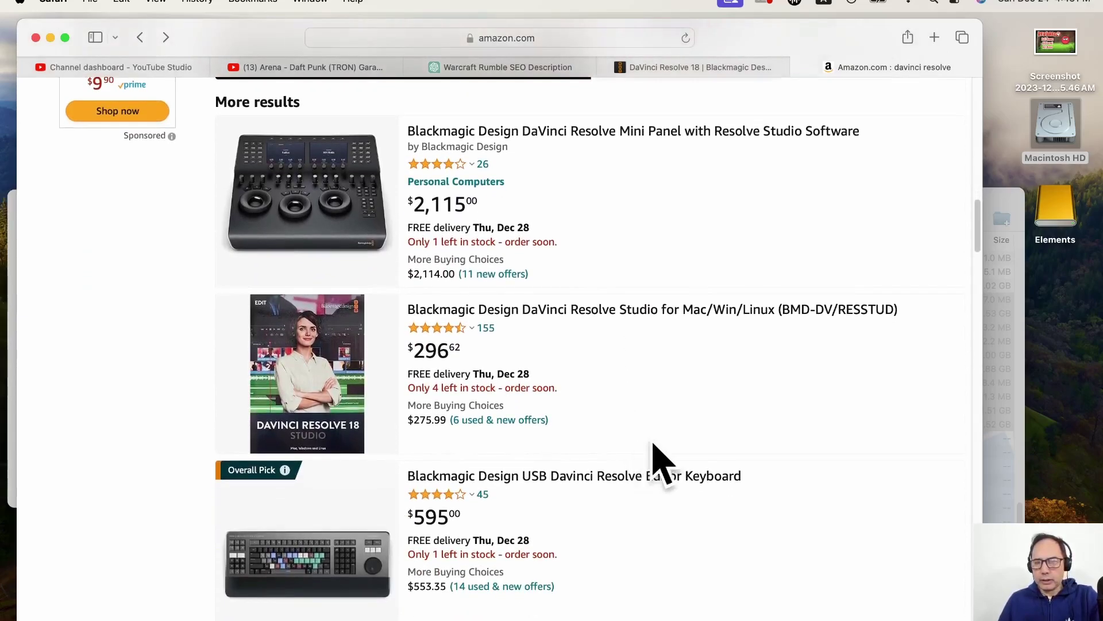
scroll(756, 415, down, 5)
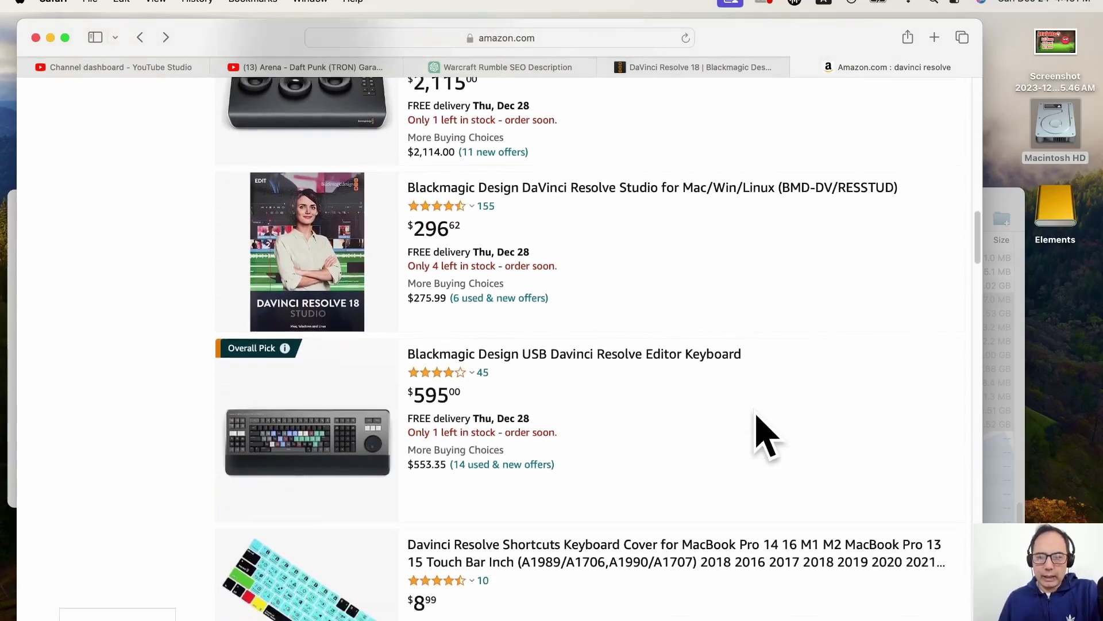
scroll(756, 415, down, 5)
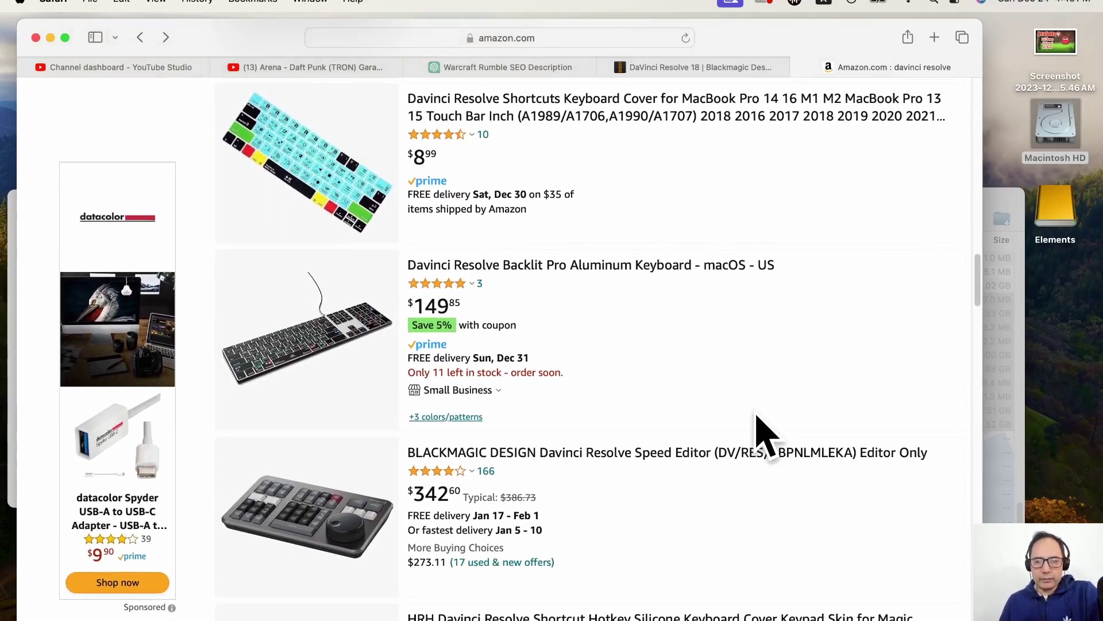
scroll(756, 415, down, 3)
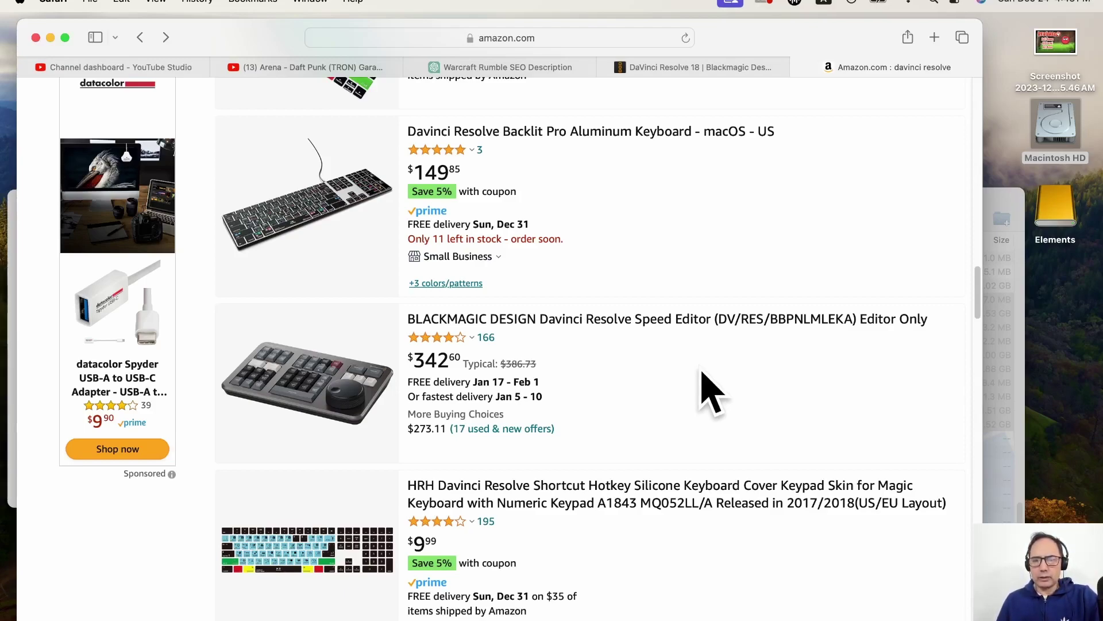
scroll(711, 393, down, 5)
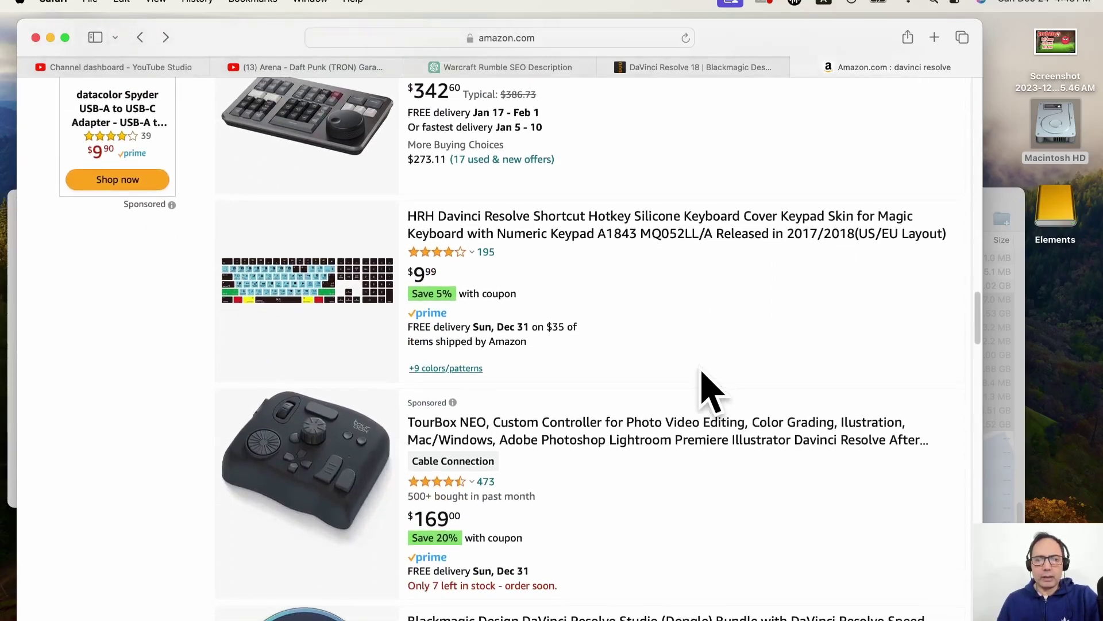
- Examine the remaining Amazon listings for DaVinci Resolve, including the TourBox NEO, Loupedeck+, Studio dongle bundle, shortcut keyboards and keyboard covers
scroll(710, 393, down, 4)
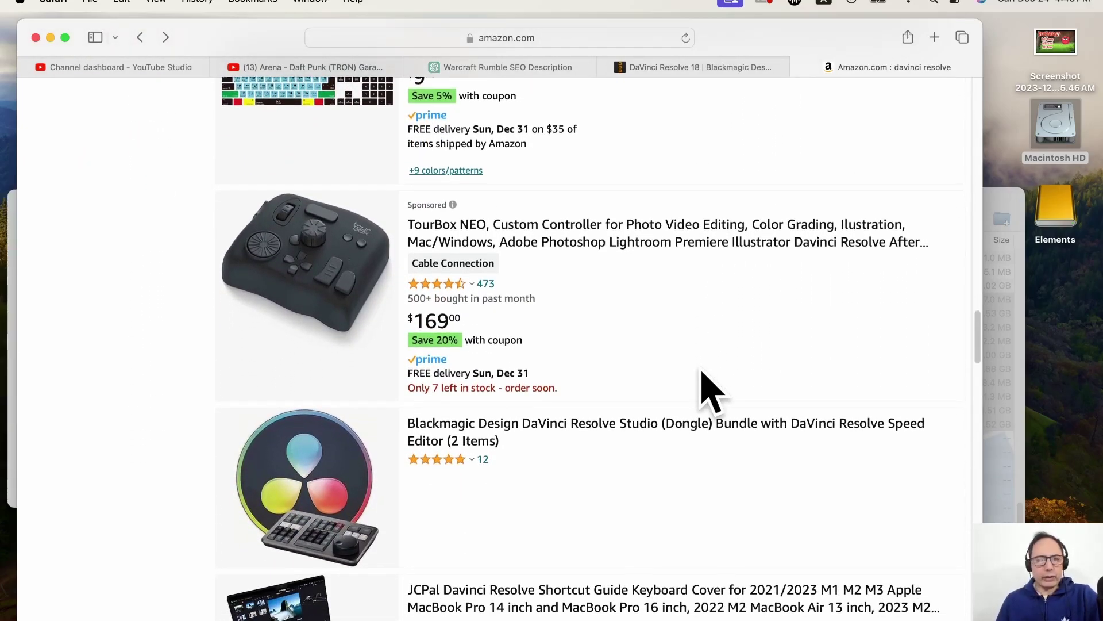
scroll(711, 392, down, 7)
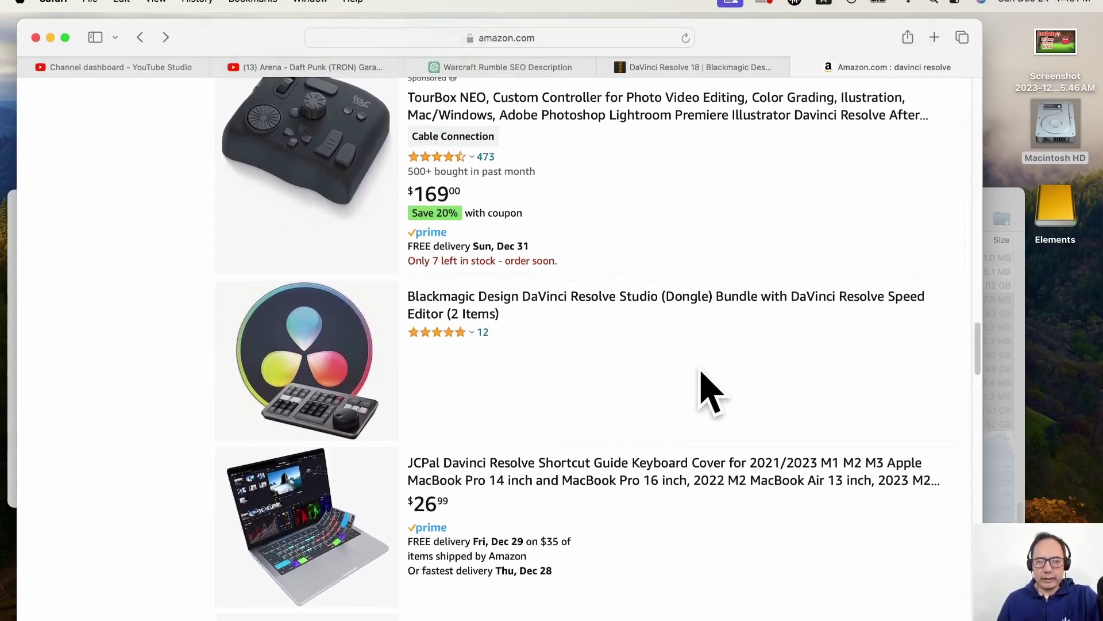
scroll(711, 392, down, 1)
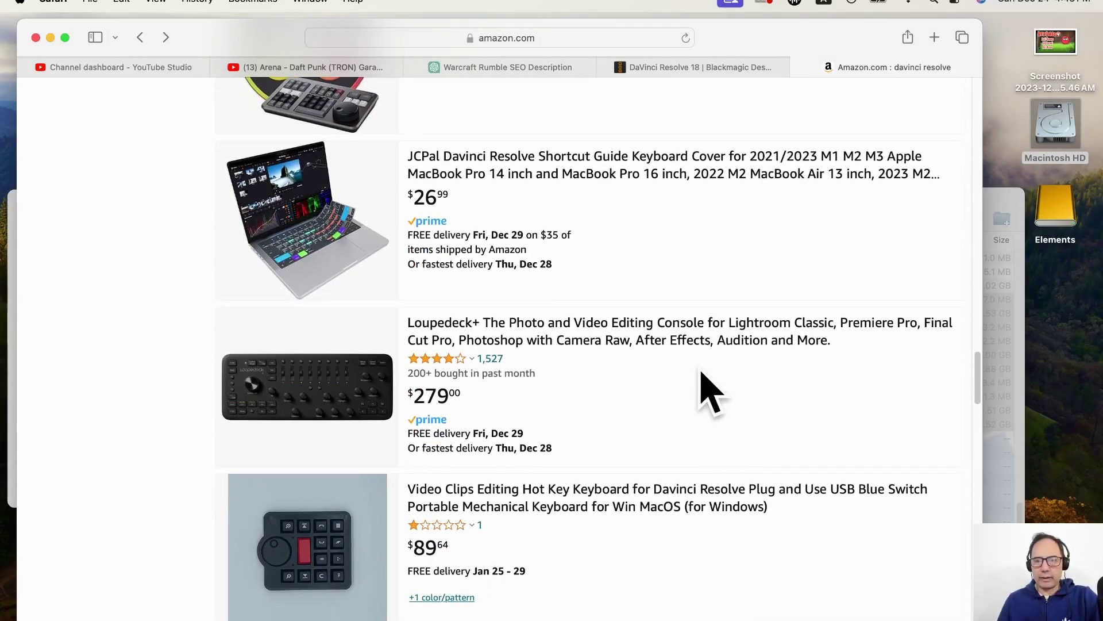
scroll(711, 392, down, 6)
scroll(711, 393, down, 6)
scroll(710, 393, down, 3)
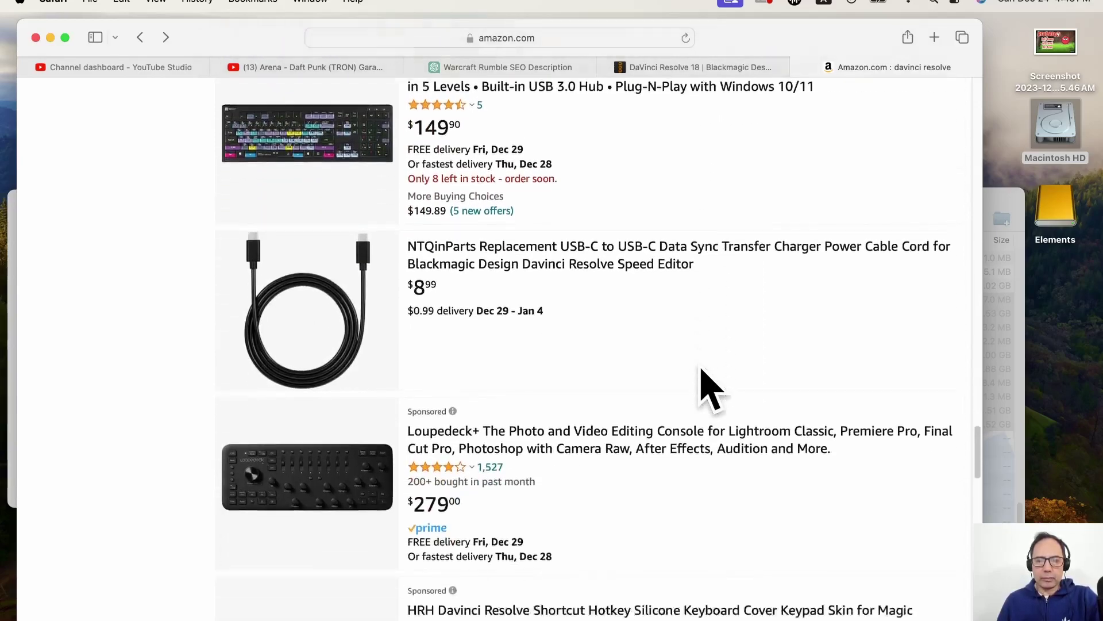
scroll(711, 392, down, 4)
scroll(710, 393, down, 5)
scroll(711, 390, down, 2)
scroll(707, 388, up, 15)
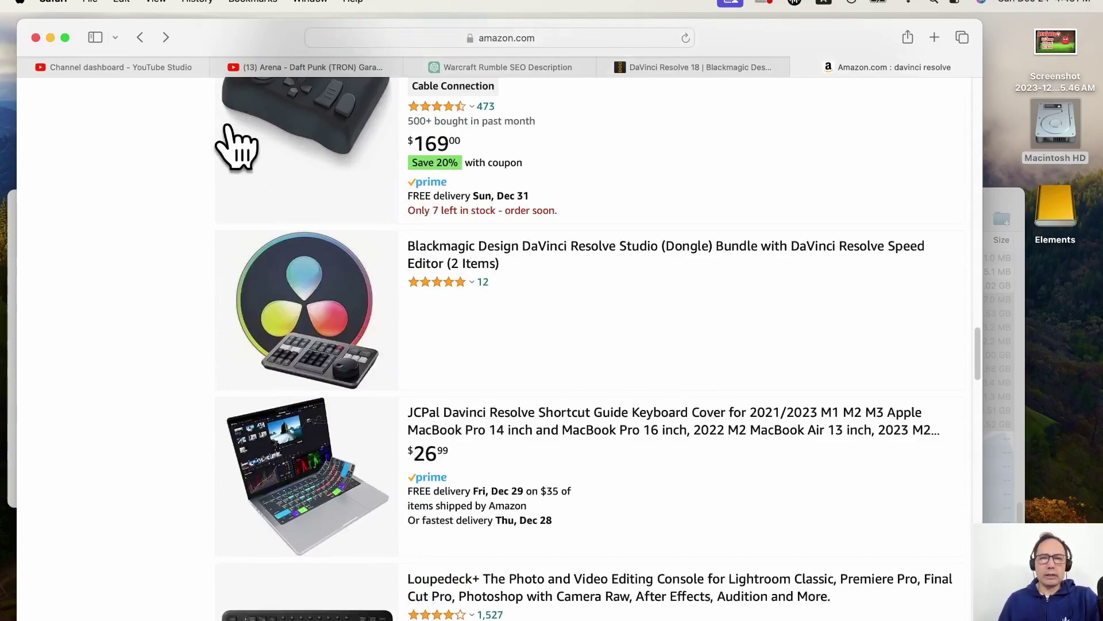
- Switch to the Blackmagic Design page and view the free DaVinci Resolve 18.6 and Studio 18.6 download options, then close them
click(660, 67)
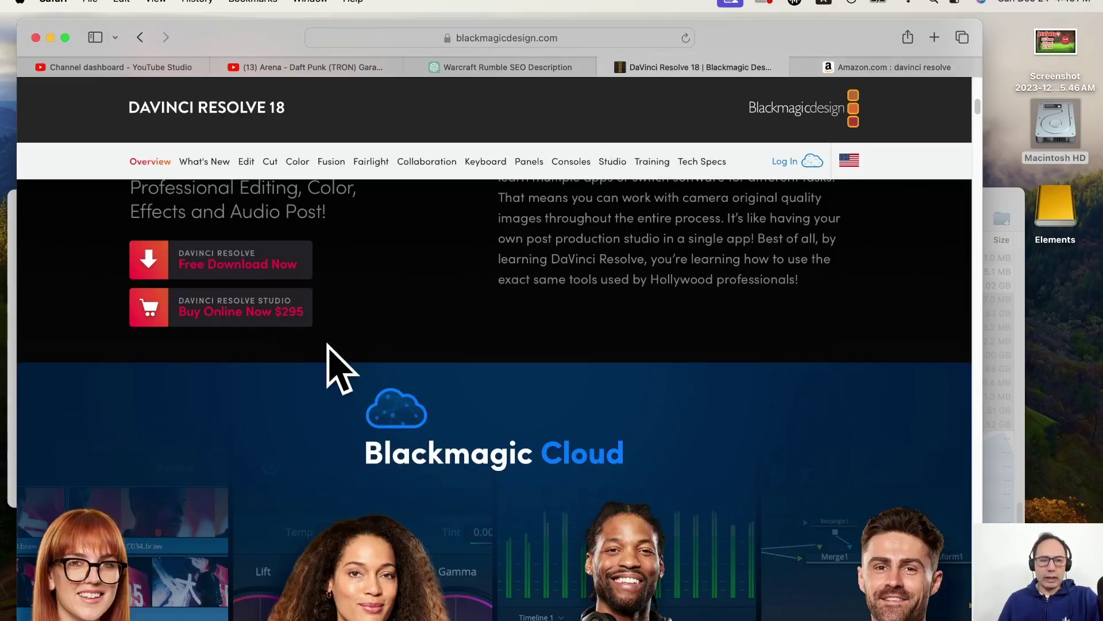
click(268, 269)
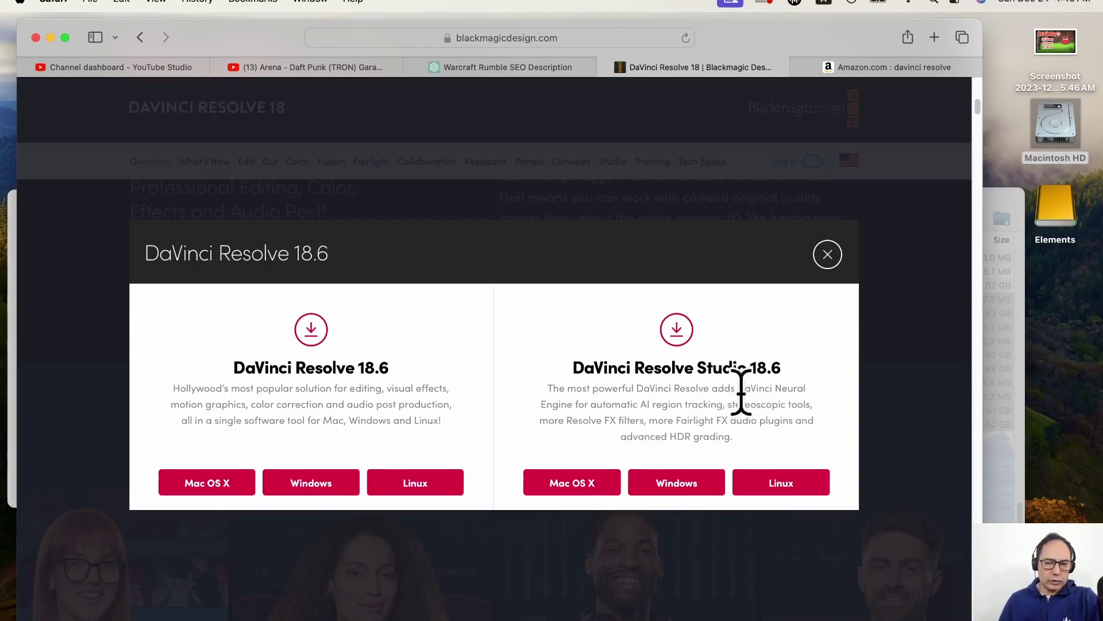
click(827, 256)
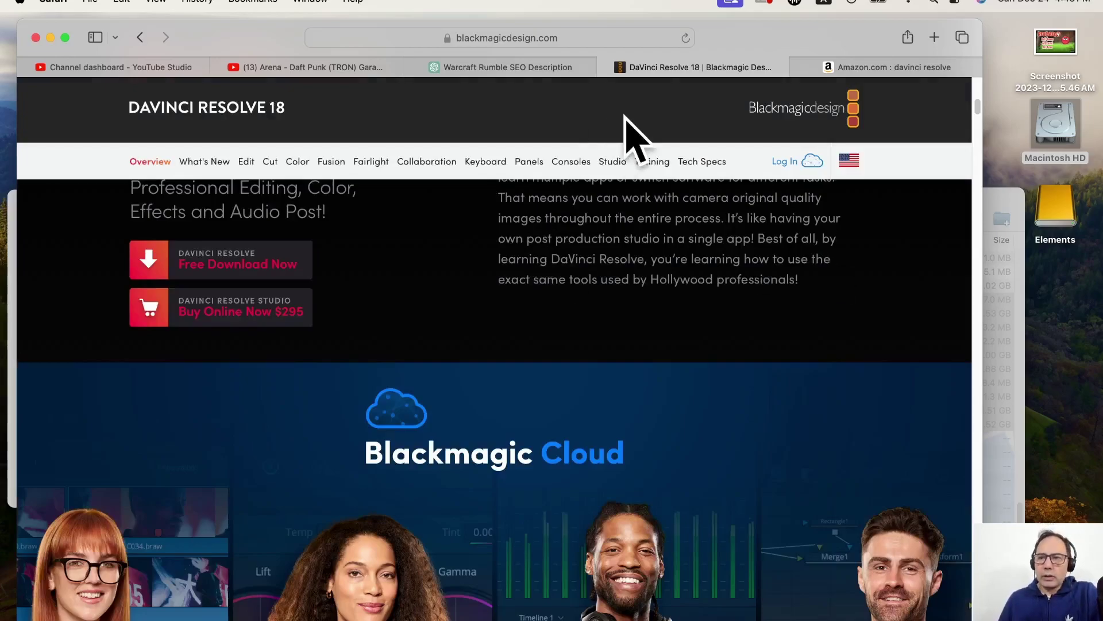
- Put the browser window away and launch DaVinci Resolve
click(50, 37)
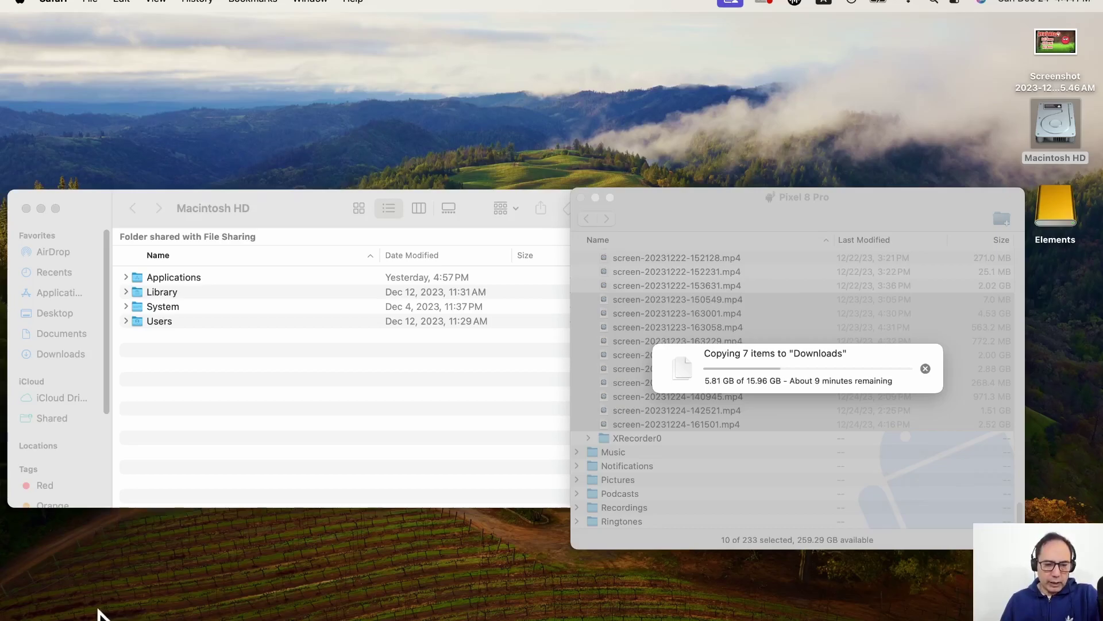
key(F4)
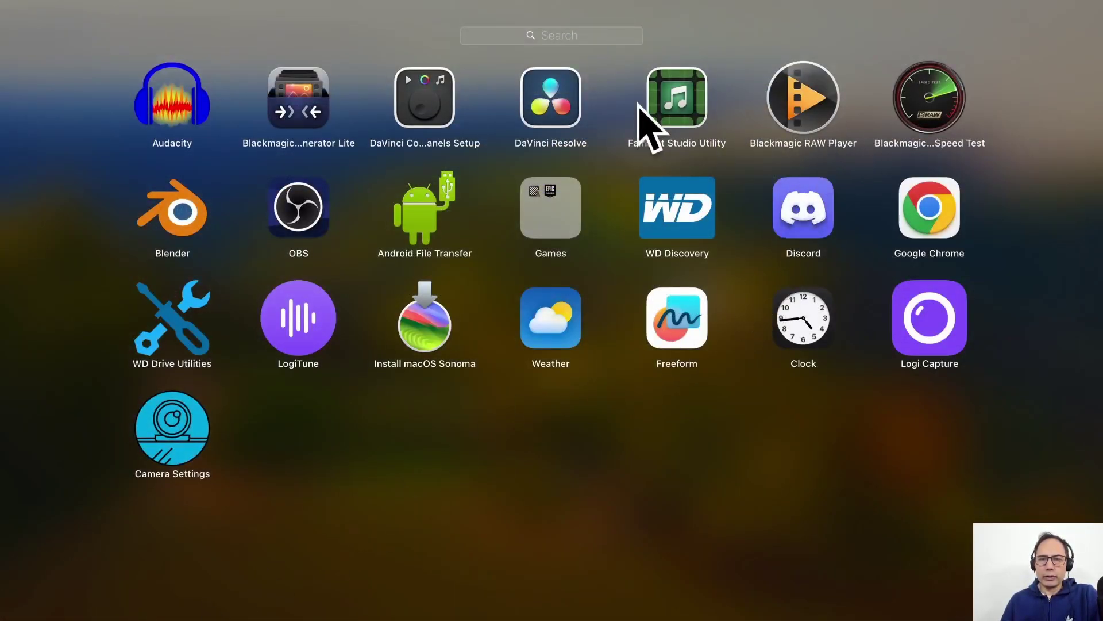
click(556, 108)
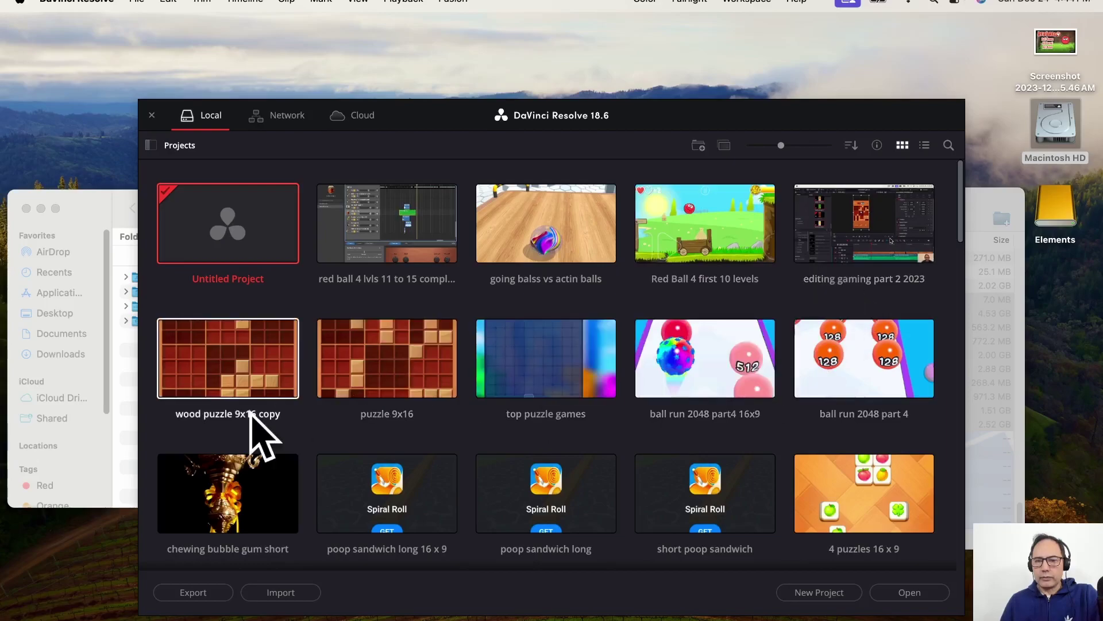
- Look through the local project library and open the Untitled Project
scroll(256, 414, down, 5)
scroll(253, 407, down, 15)
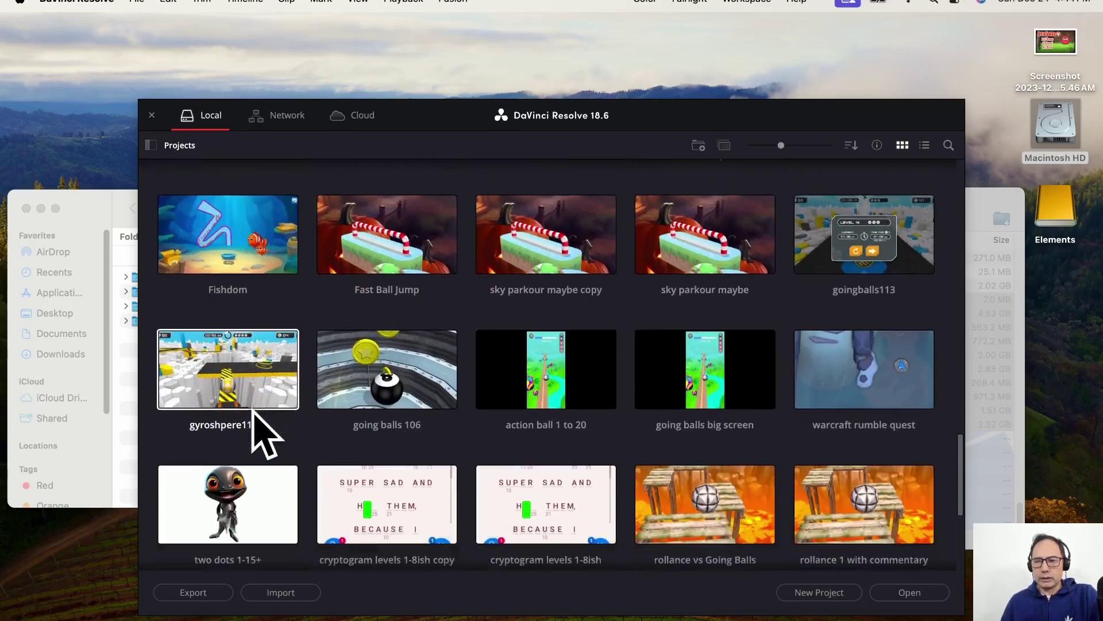
scroll(278, 345, up, 15)
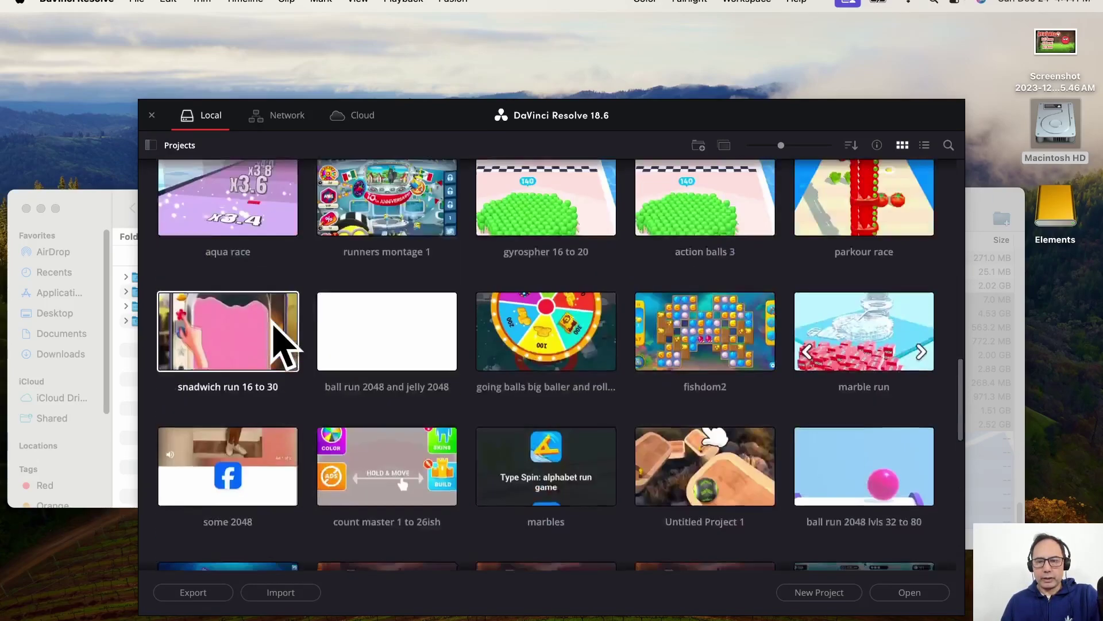
scroll(482, 336, up, 3)
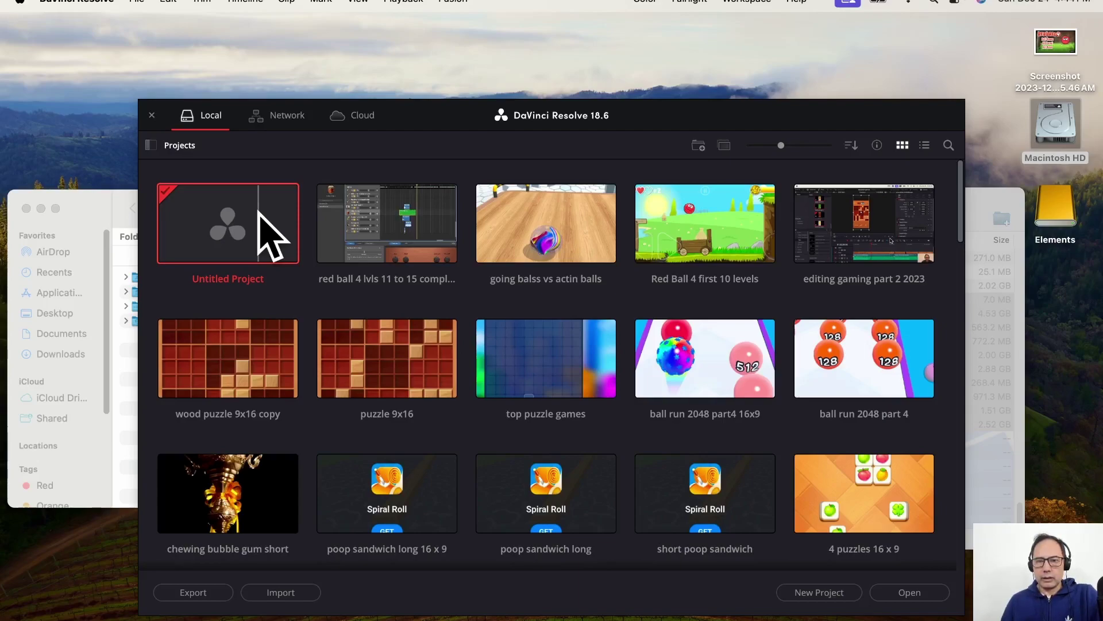
double_click(230, 222)
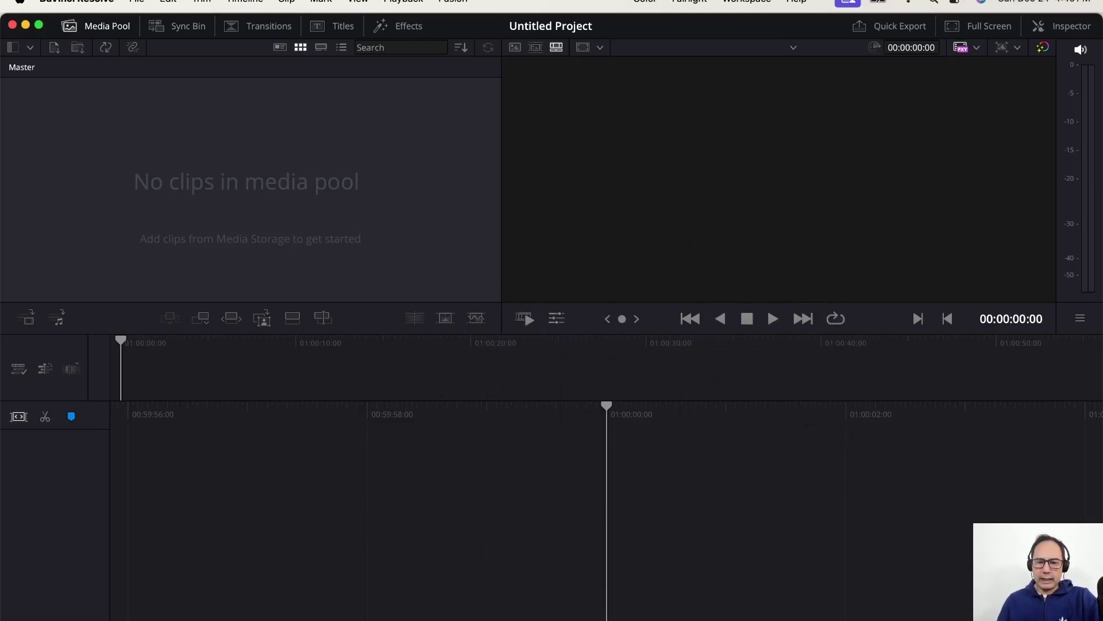
- Go through the Media, Cut, Edit, Fusion, Color and Fairlight pages of the empty project in order
key(shift+2)
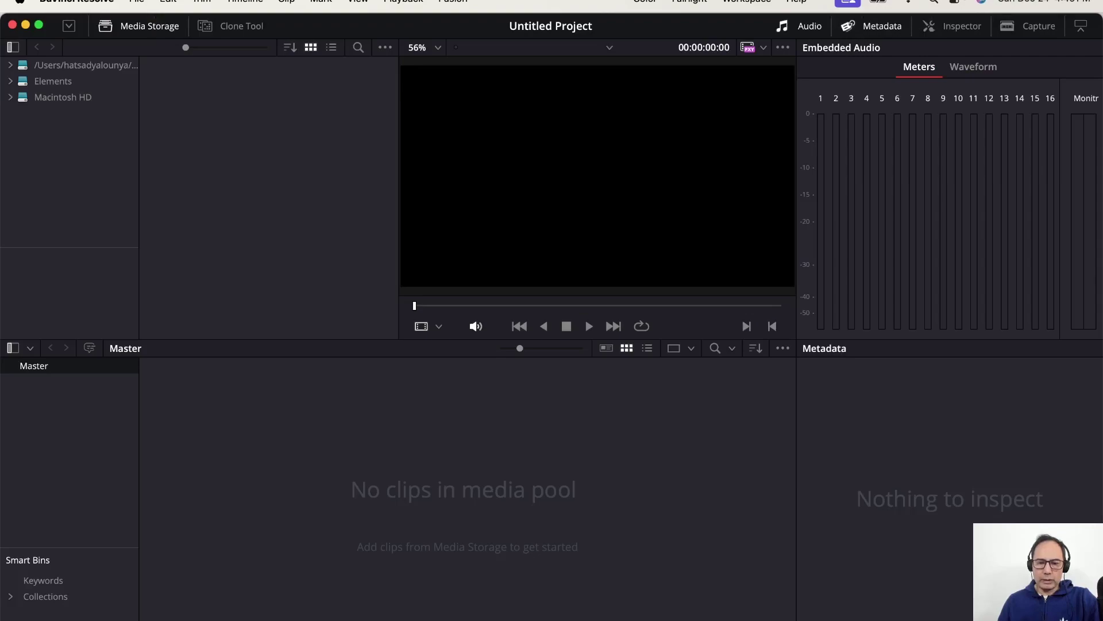
key(shift+3)
key(shift+4)
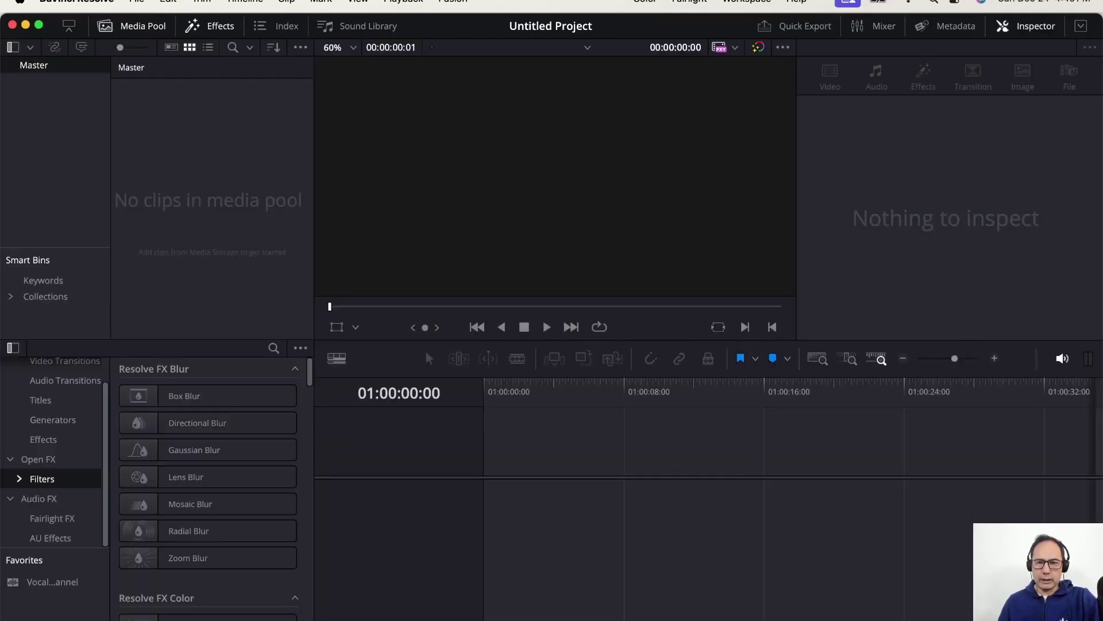
key(shift+5)
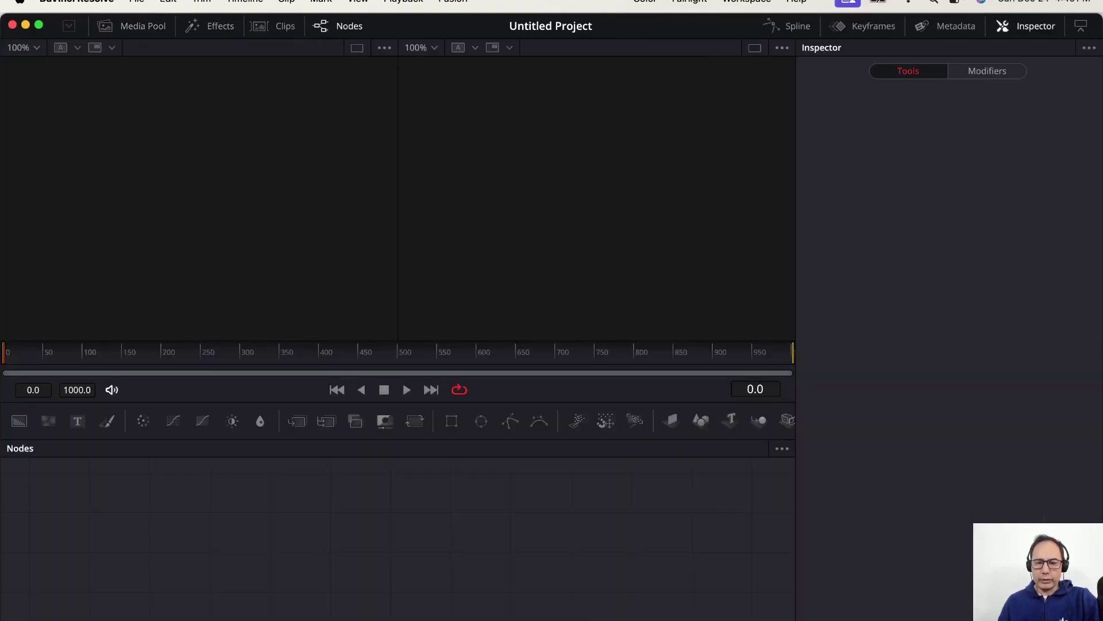
key(shift+6)
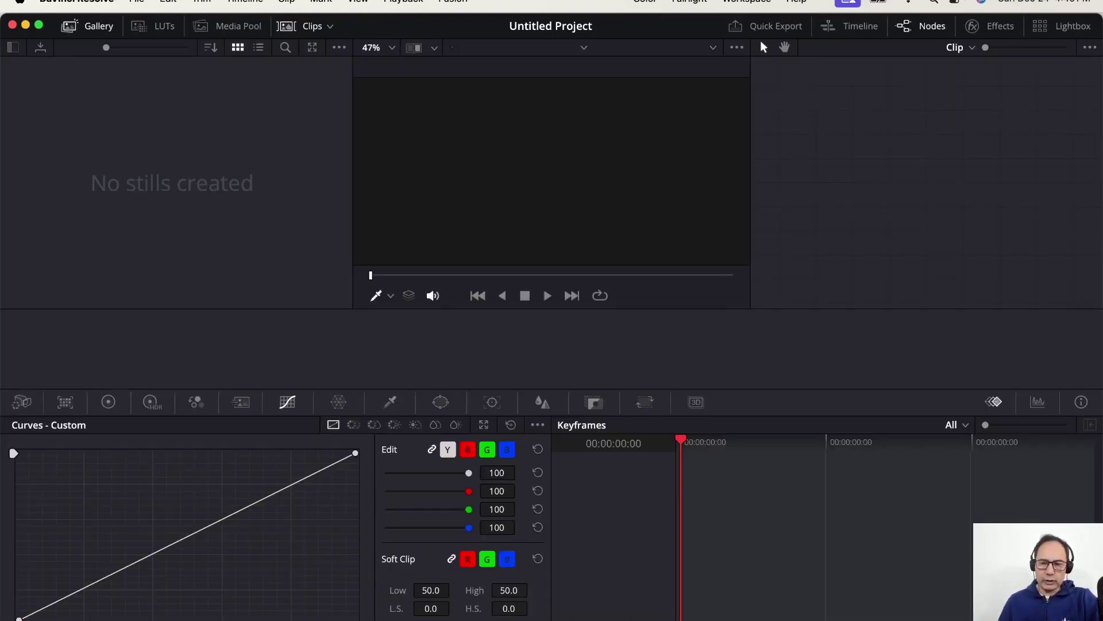
key(shift+7)
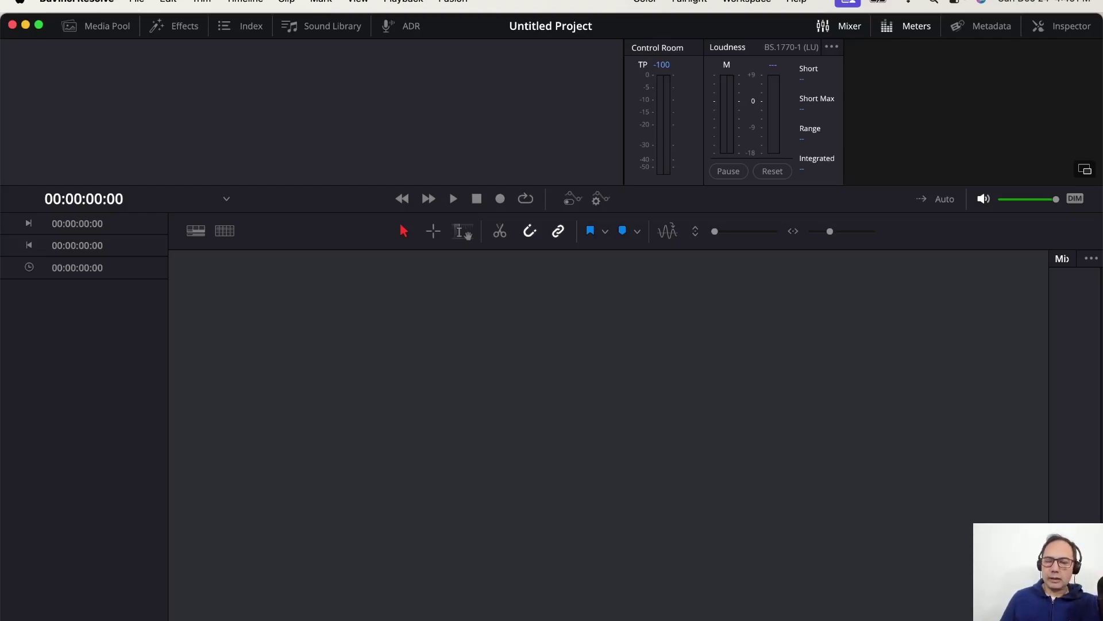
- Go back through the Fusion, Edit, Cut and Media pages and finish on the Cut page
key(shift+5)
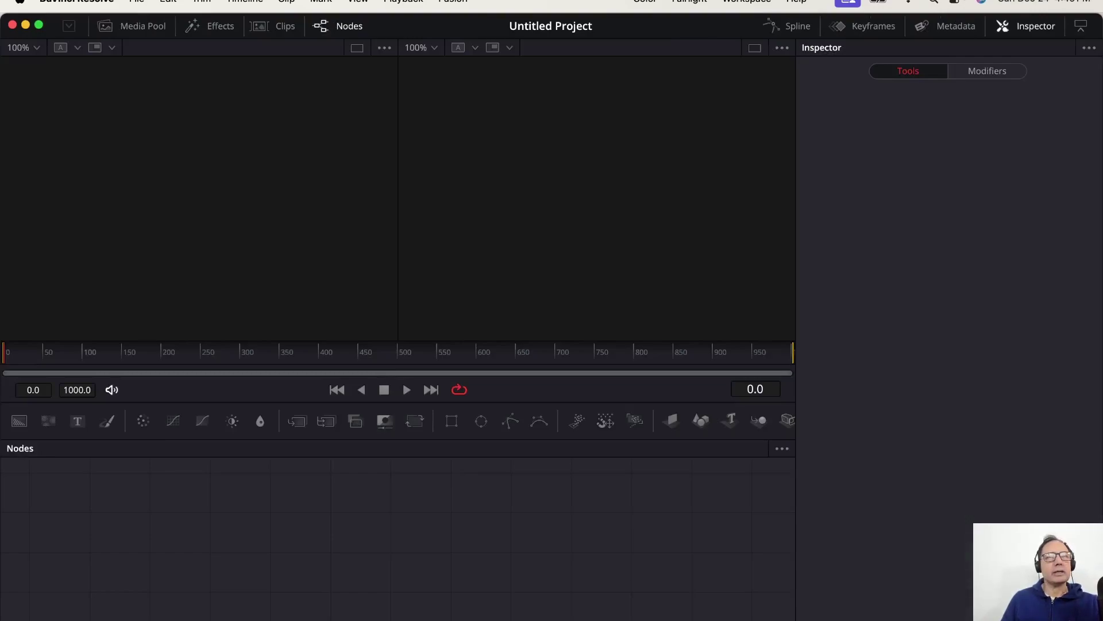
key(shift+4)
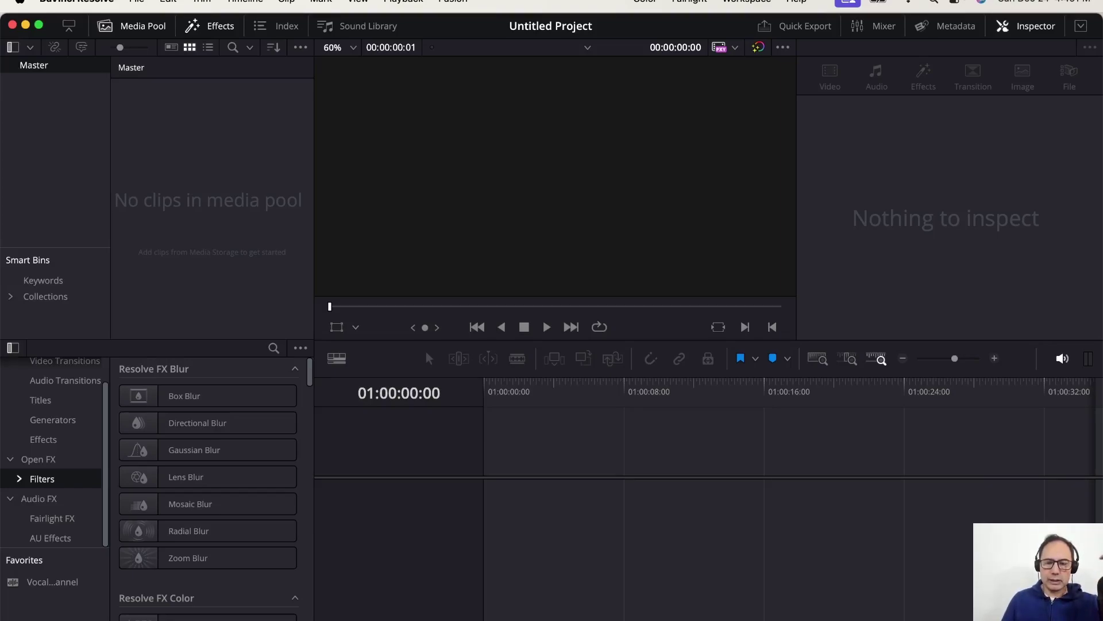
key(shift+3)
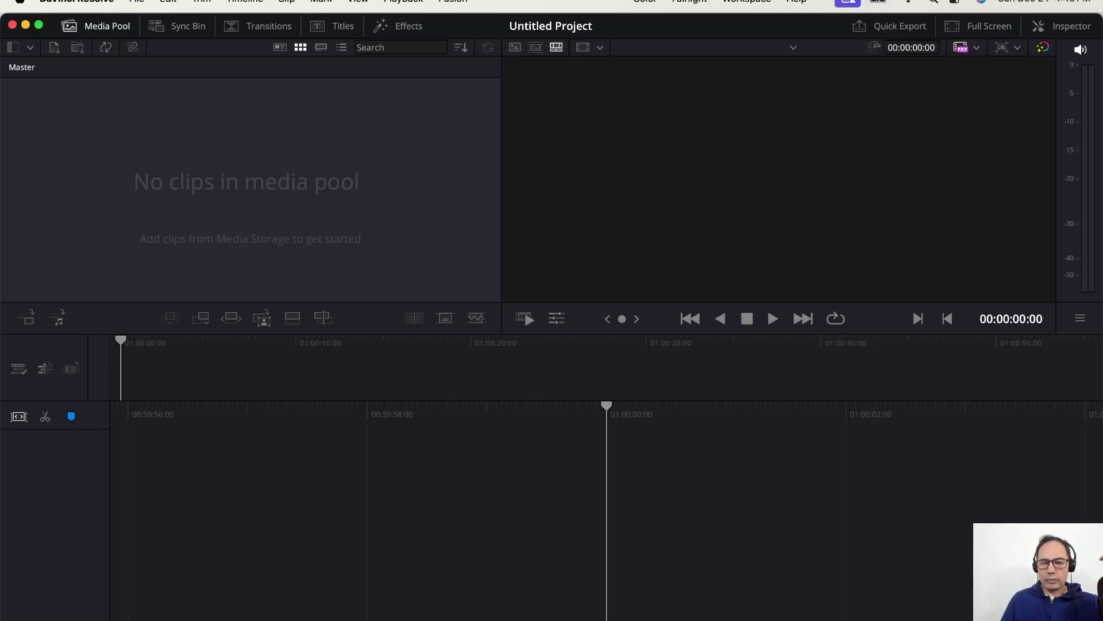
key(shift+2)
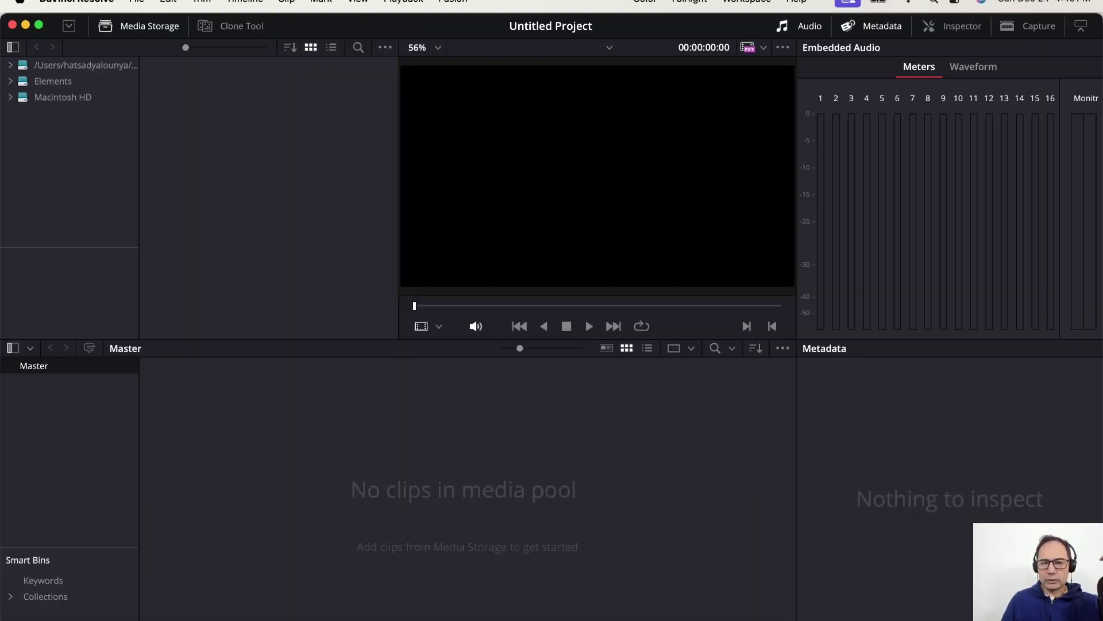
key(shift+3)
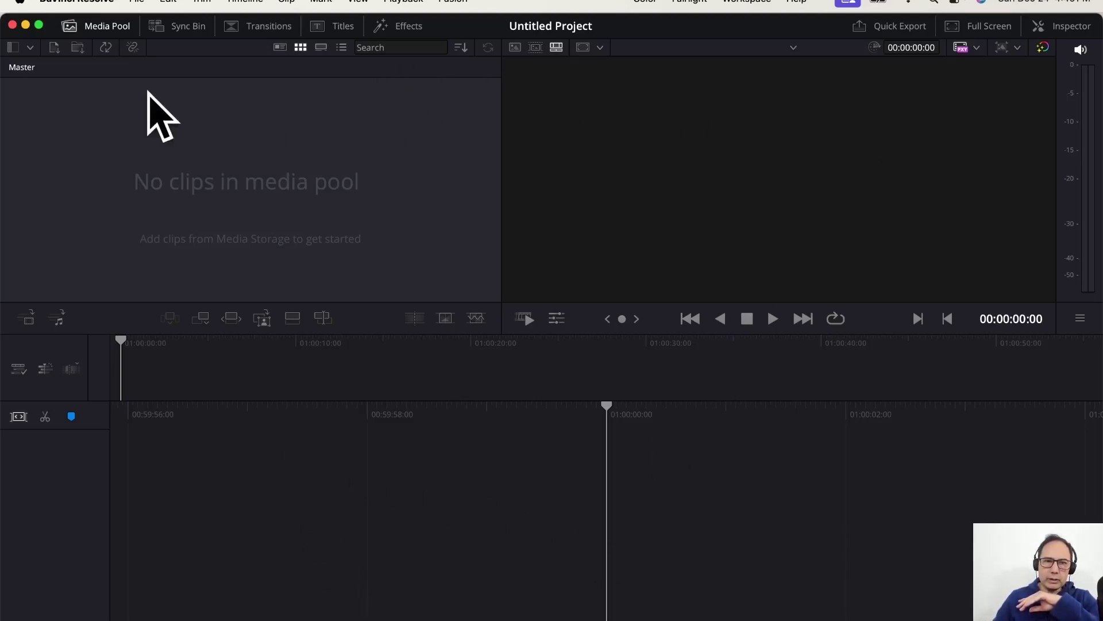
- Minimize the project window to check the progress of the phone recordings copying to Downloads, restoring it after each check
click(24, 25)
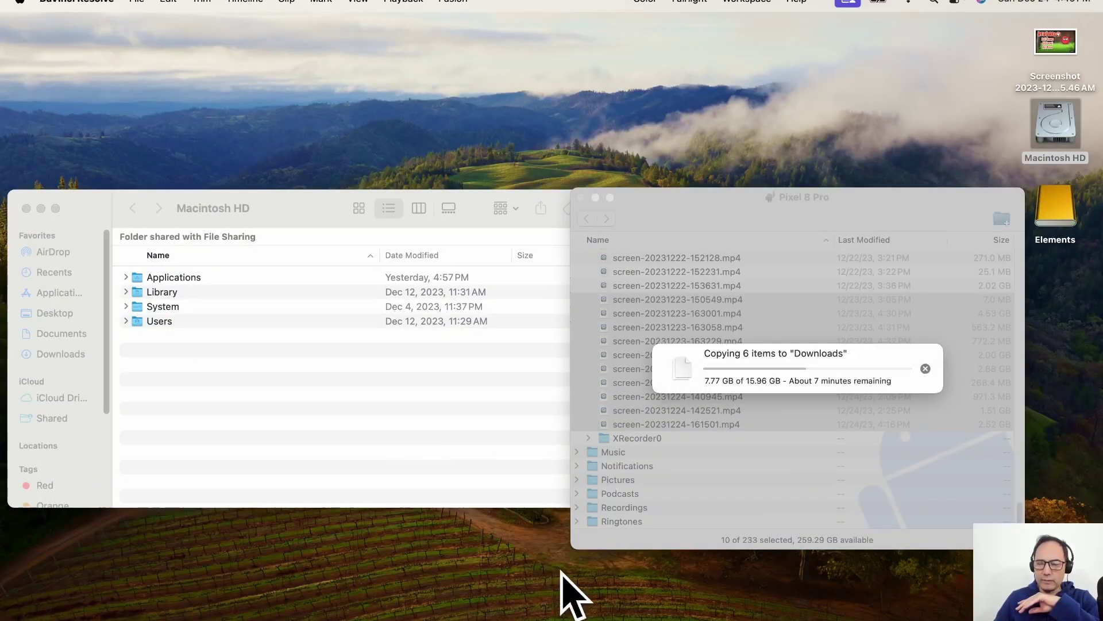
click(951, 619)
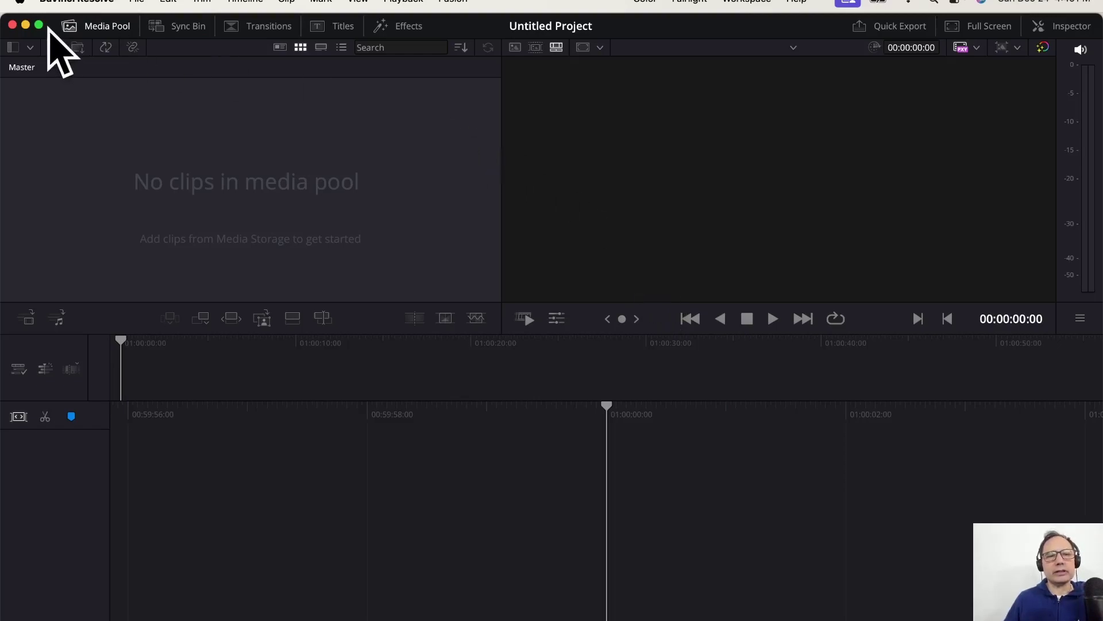
click(25, 24)
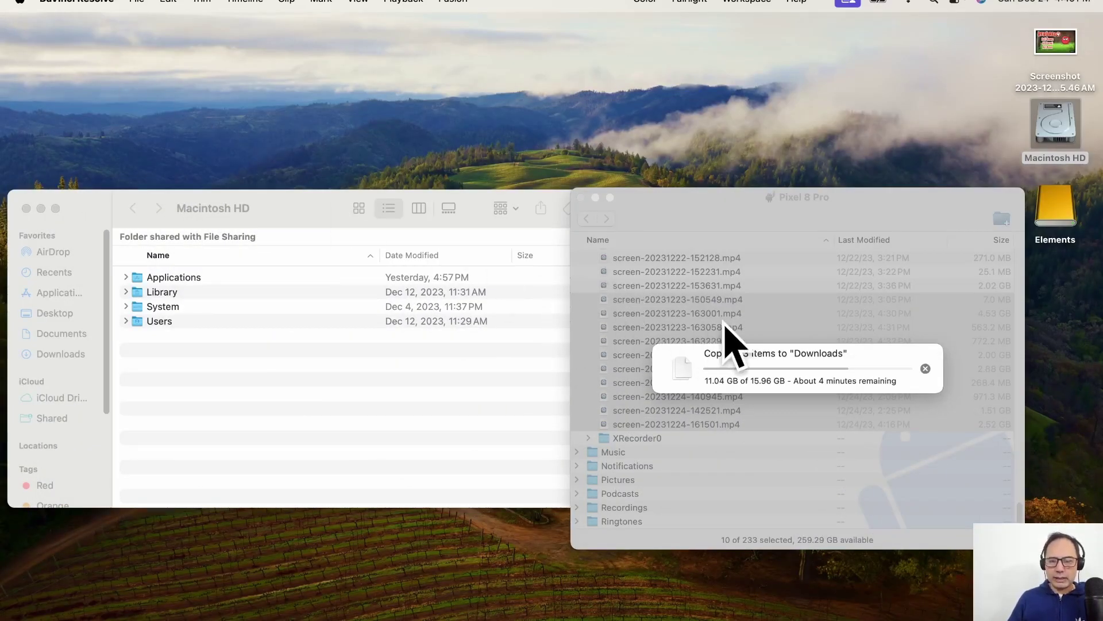
click(1029, 609)
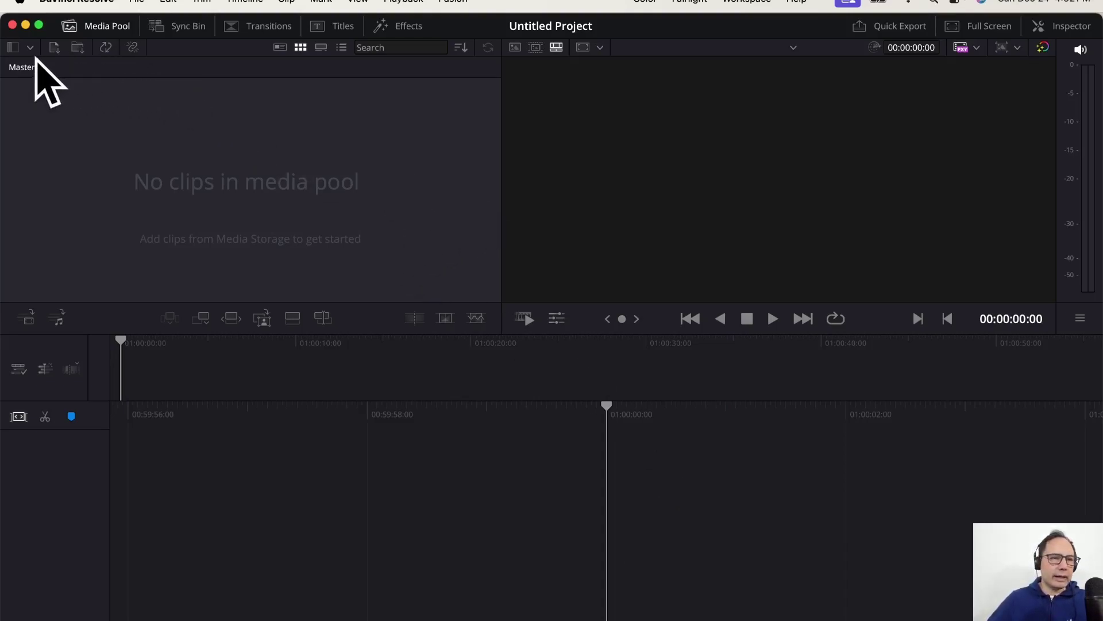
- Minimize the project window, open the Downloads folder in Finder and examine the screen recordings copied from the phone
click(26, 24)
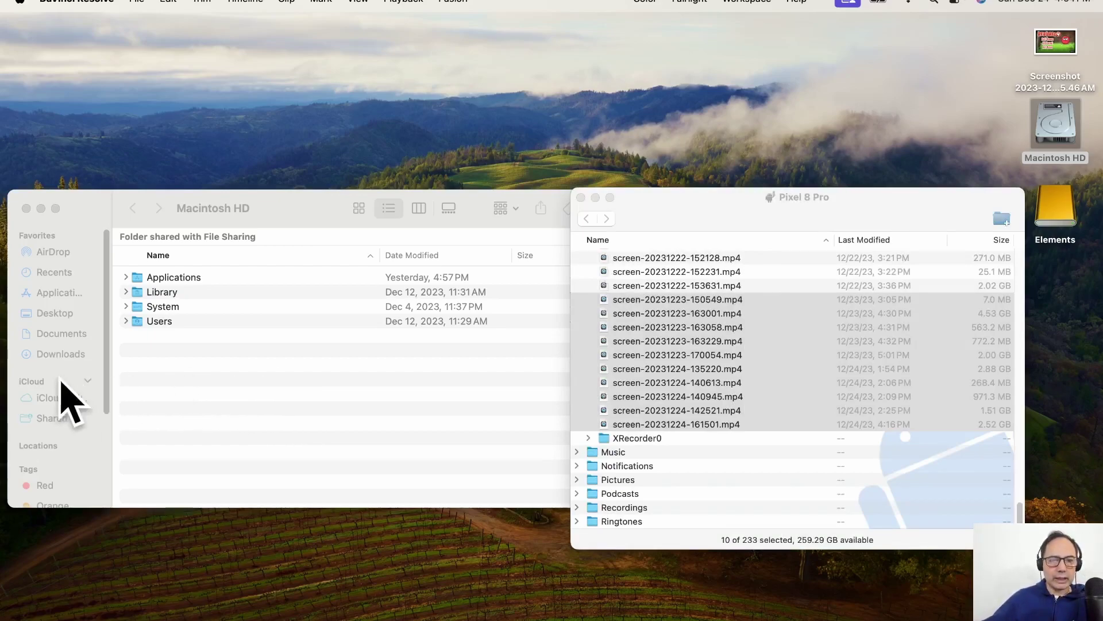
click(62, 355)
click(62, 355)
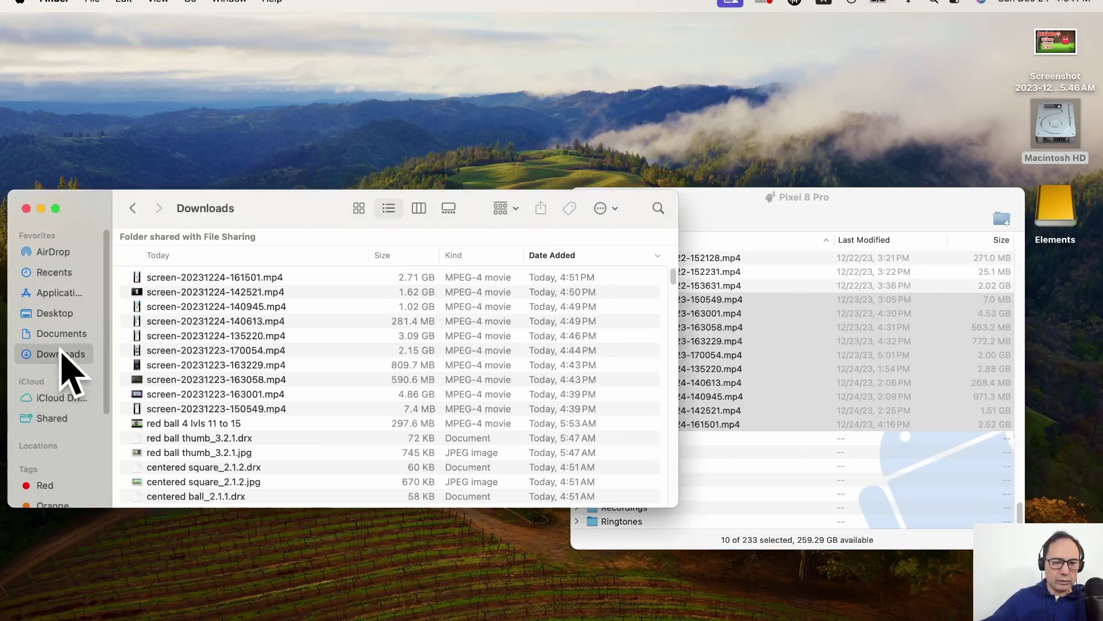
scroll(270, 345, down, 6)
scroll(275, 342, up, 6)
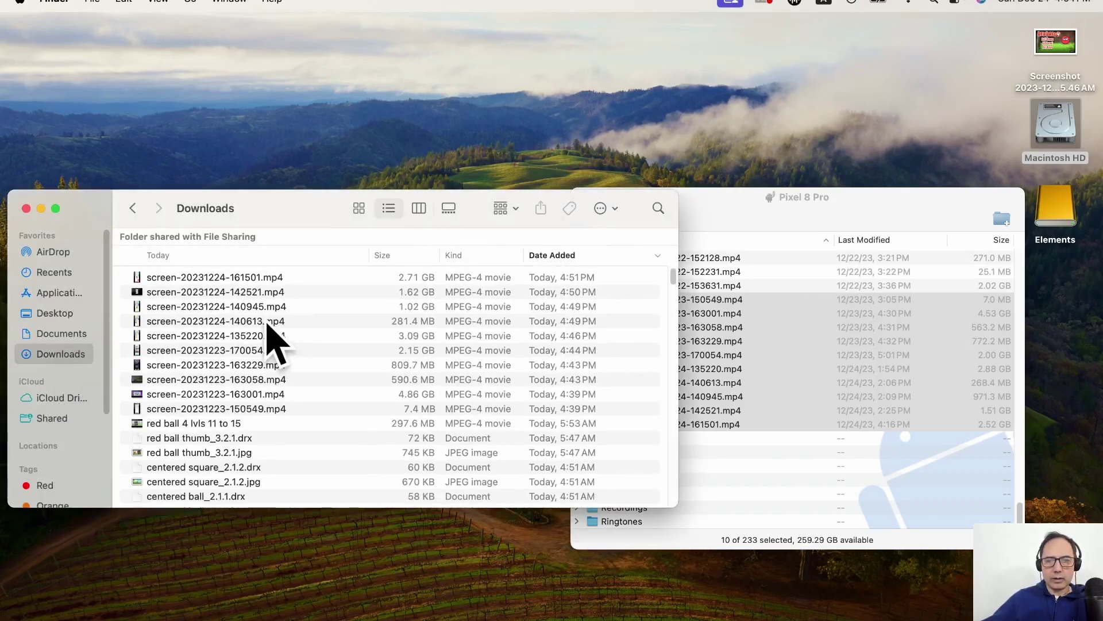
scroll(246, 344, down, 5)
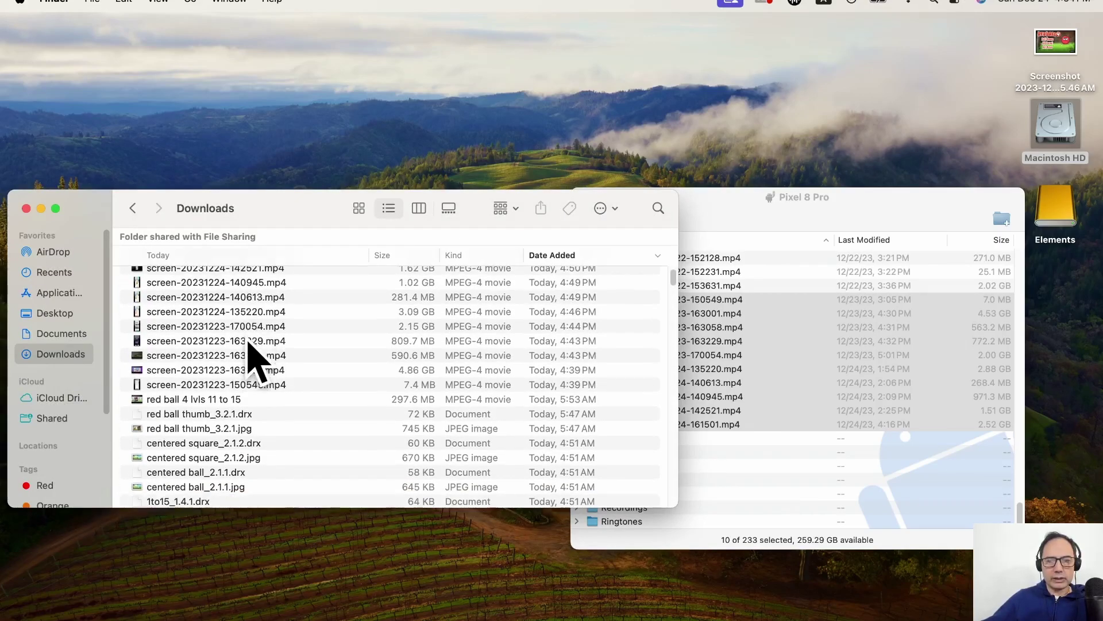
scroll(250, 360, down, 3)
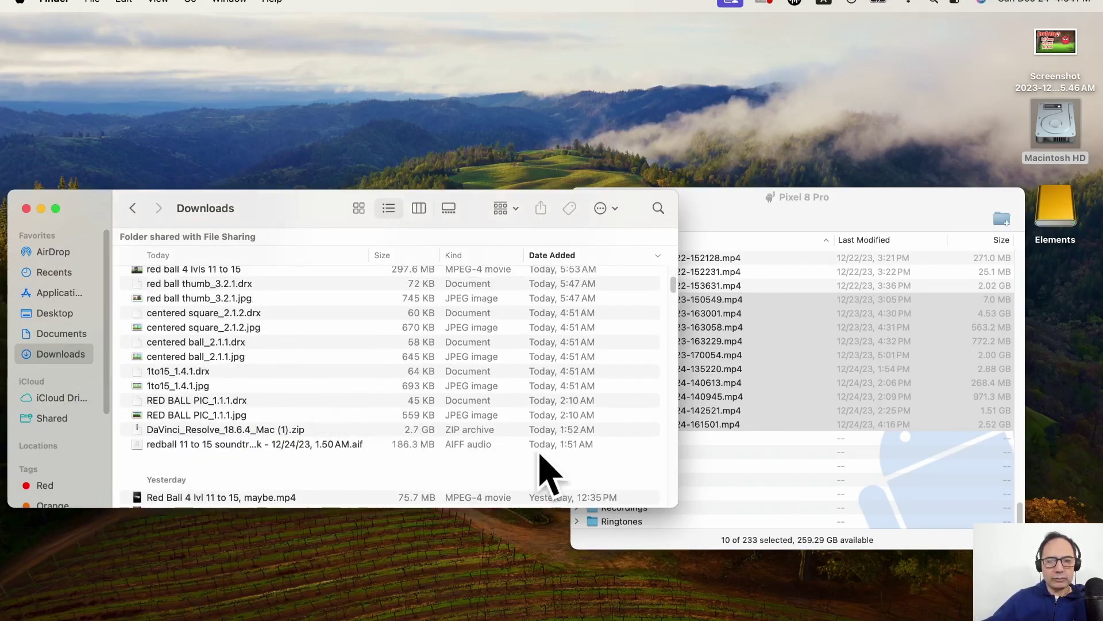
click(573, 446)
scroll(472, 409, up, 8)
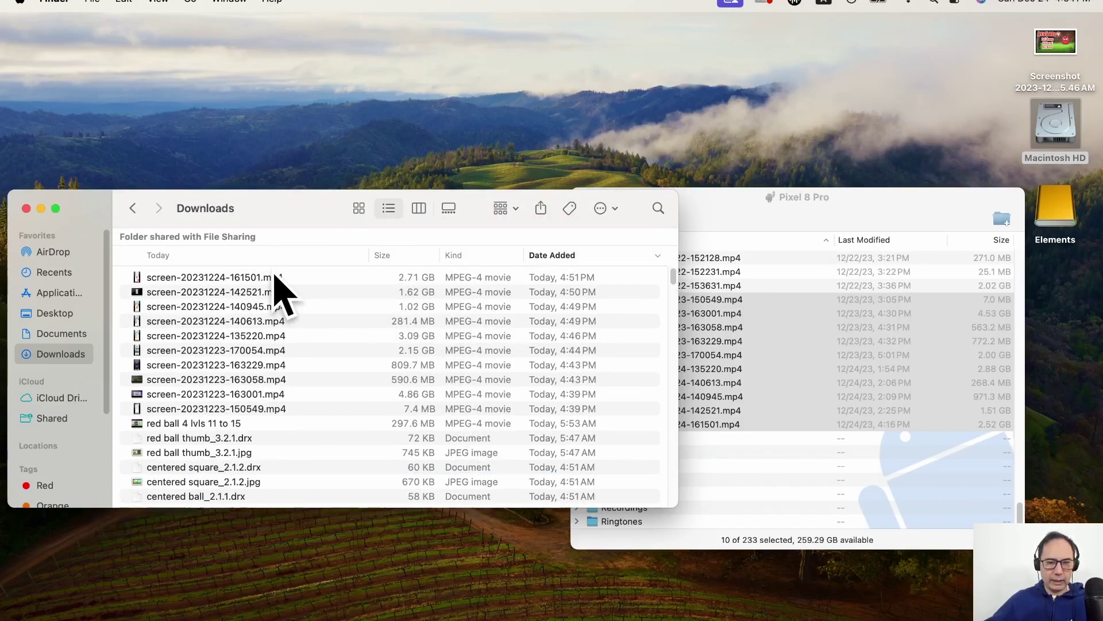
- Select all files in the Downloads folder, look through today's additions, and reduce the selection to screen-20231224-142521.mp4
key(super+a)
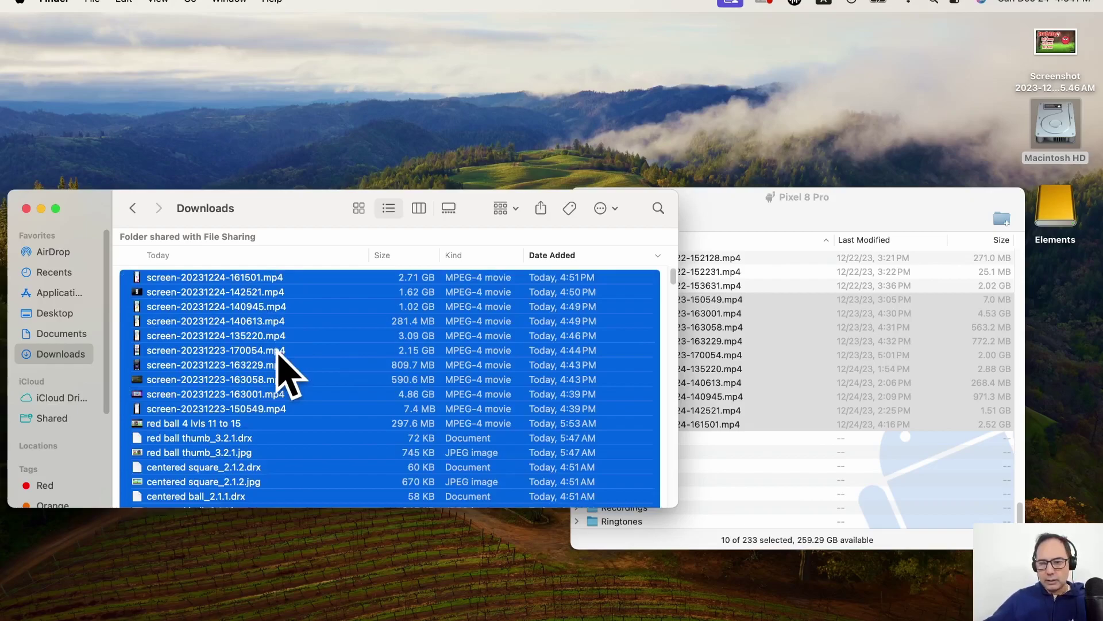
scroll(288, 373, down, 5)
scroll(338, 387, up, 2)
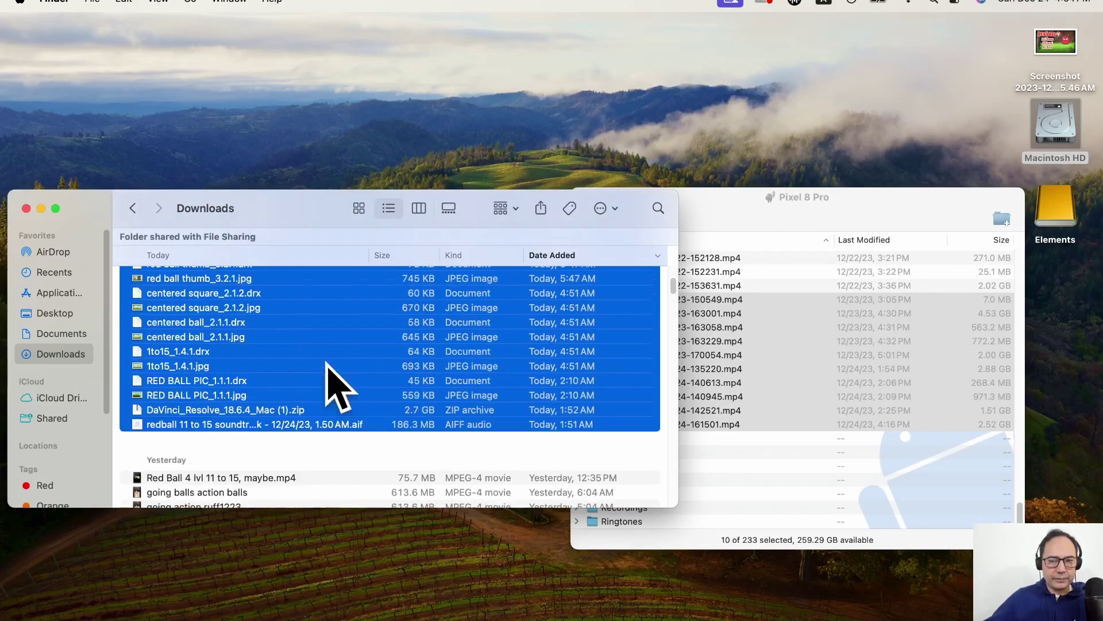
scroll(326, 363, up, 5)
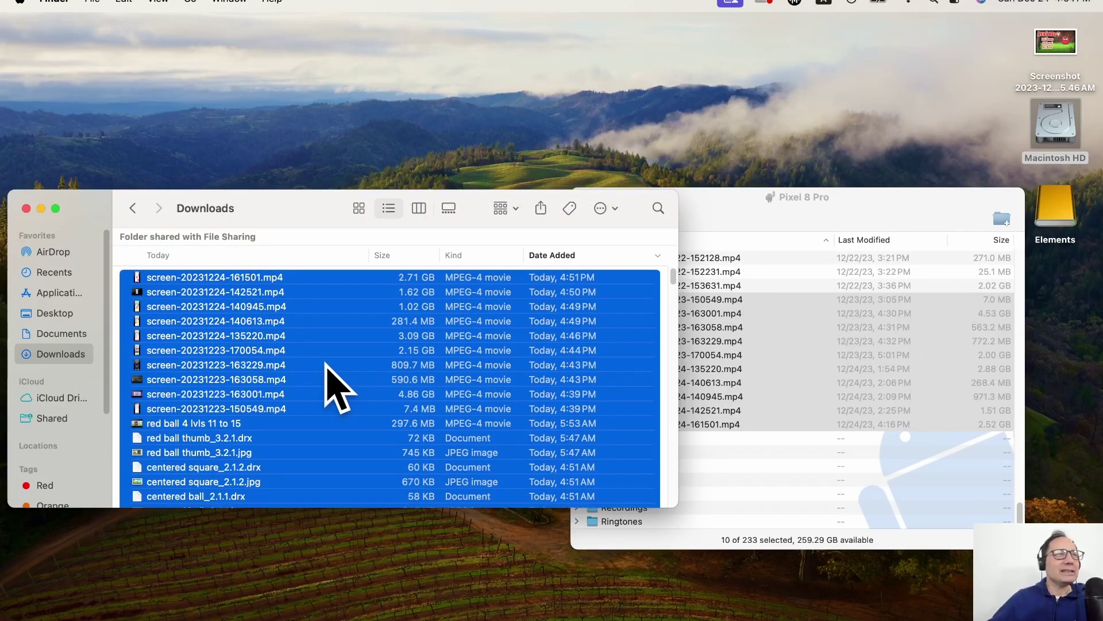
scroll(327, 364, down, 5)
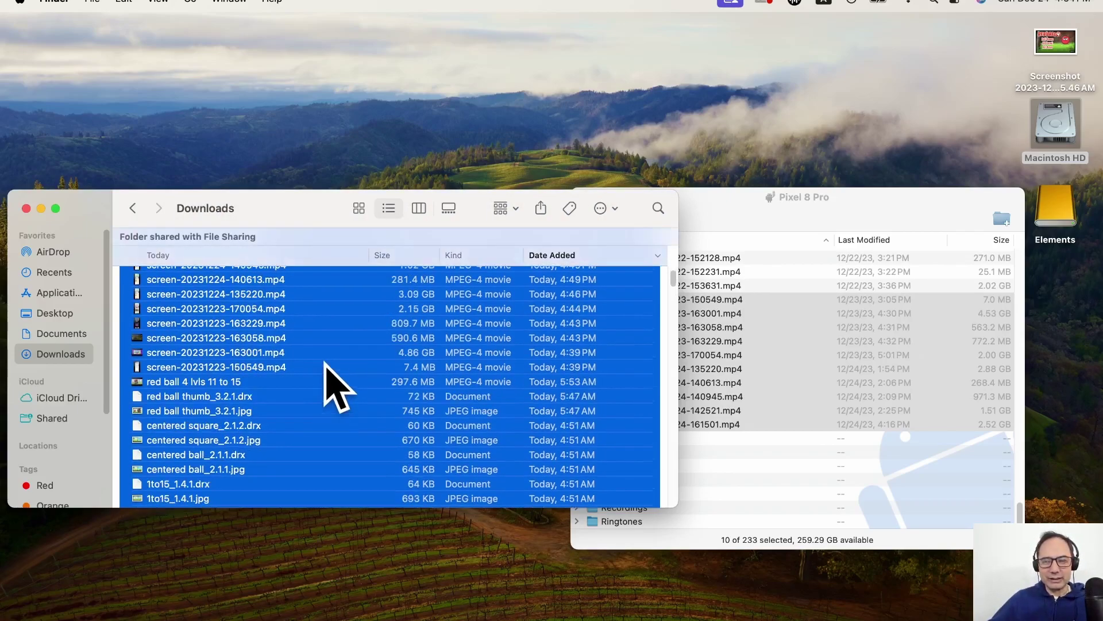
scroll(335, 387, up, 3)
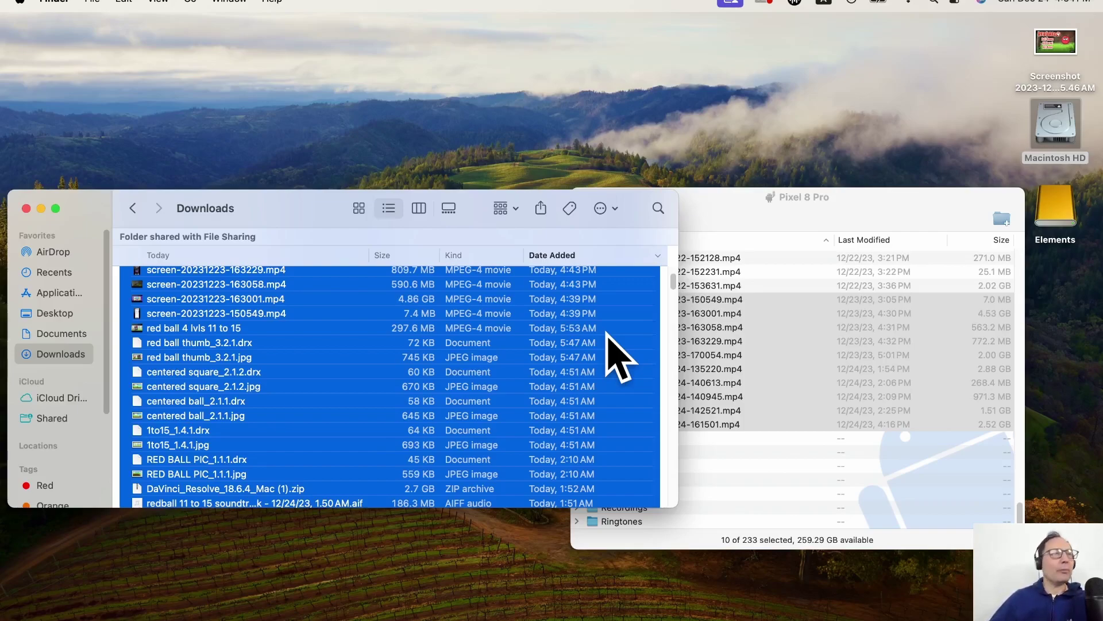
scroll(618, 357, up, 3)
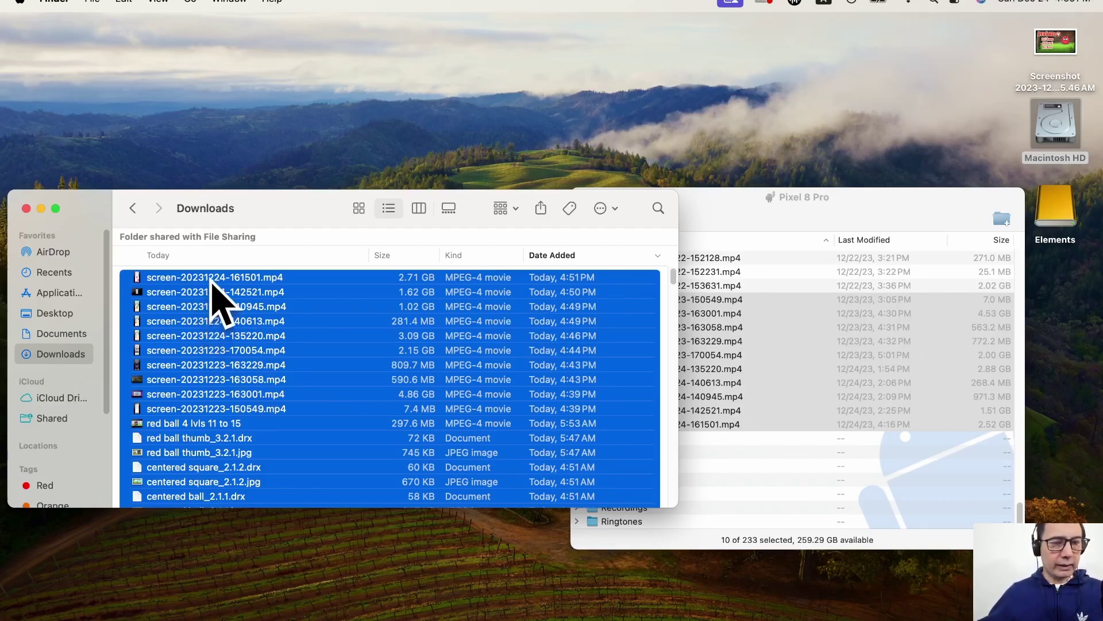
click(214, 294)
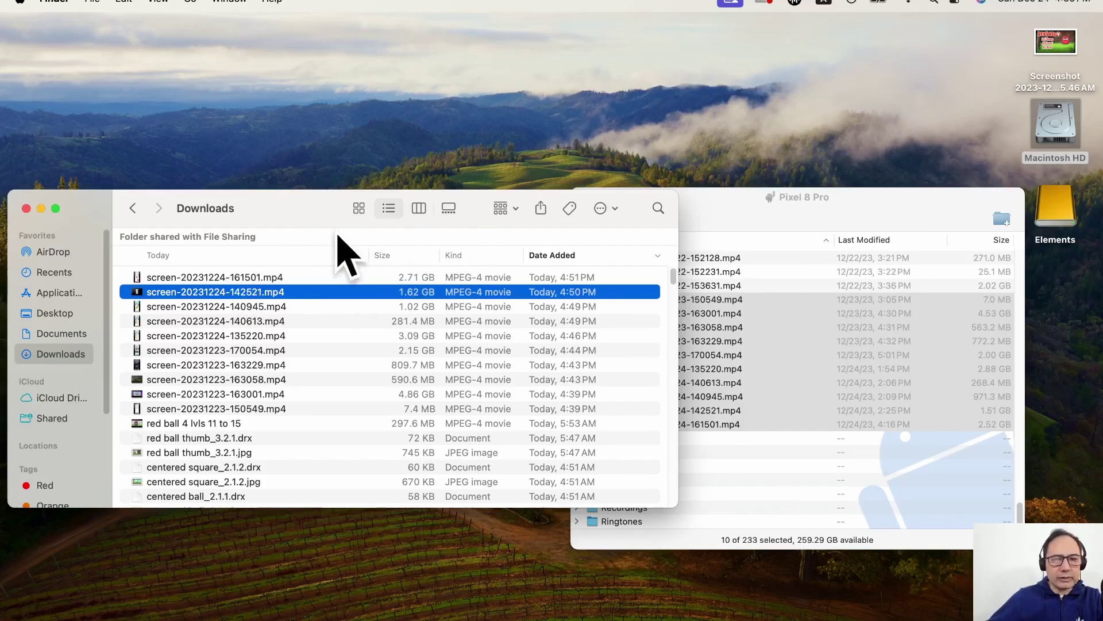
- Show the Downloads folder as icons and preview the recording screen-20231224-142521.mp4, closing the preview after a short look
click(357, 210)
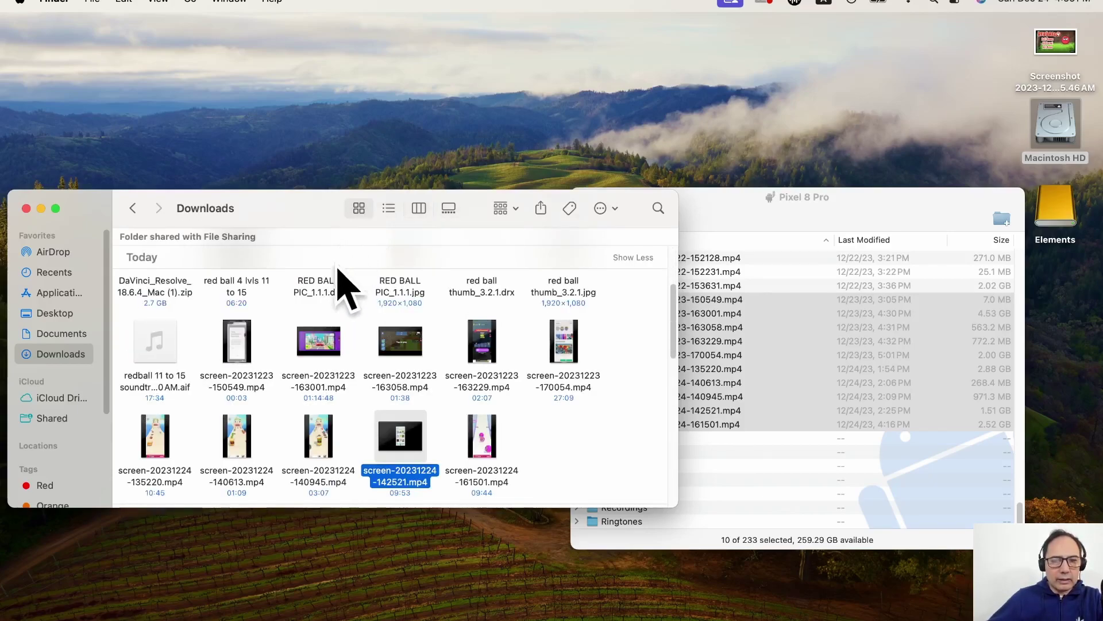
scroll(306, 368, down, 2)
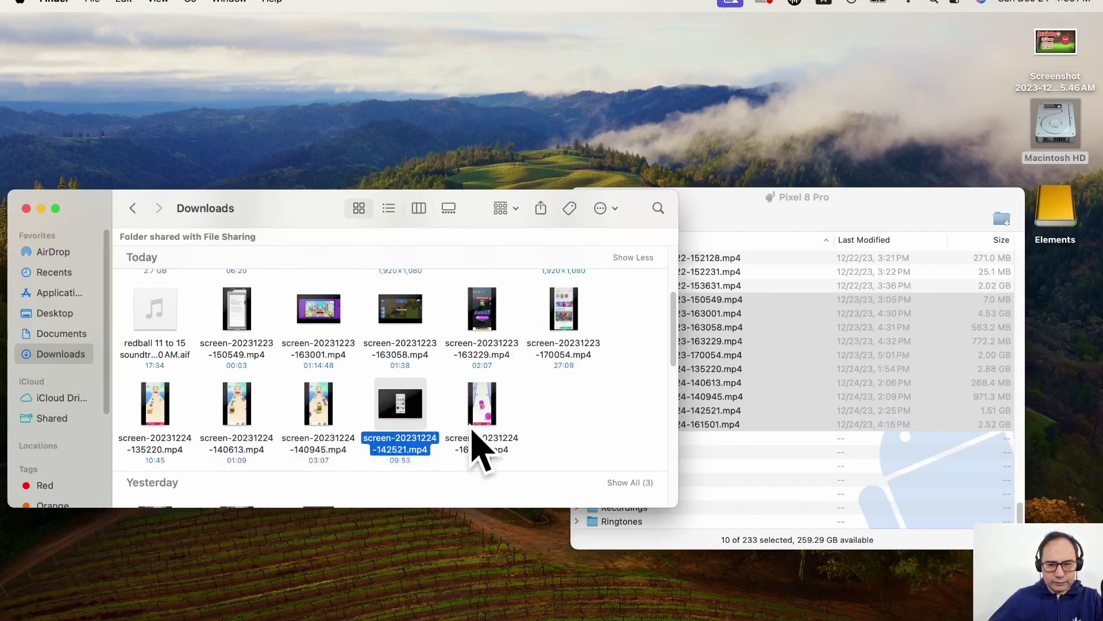
scroll(457, 440, down, 1)
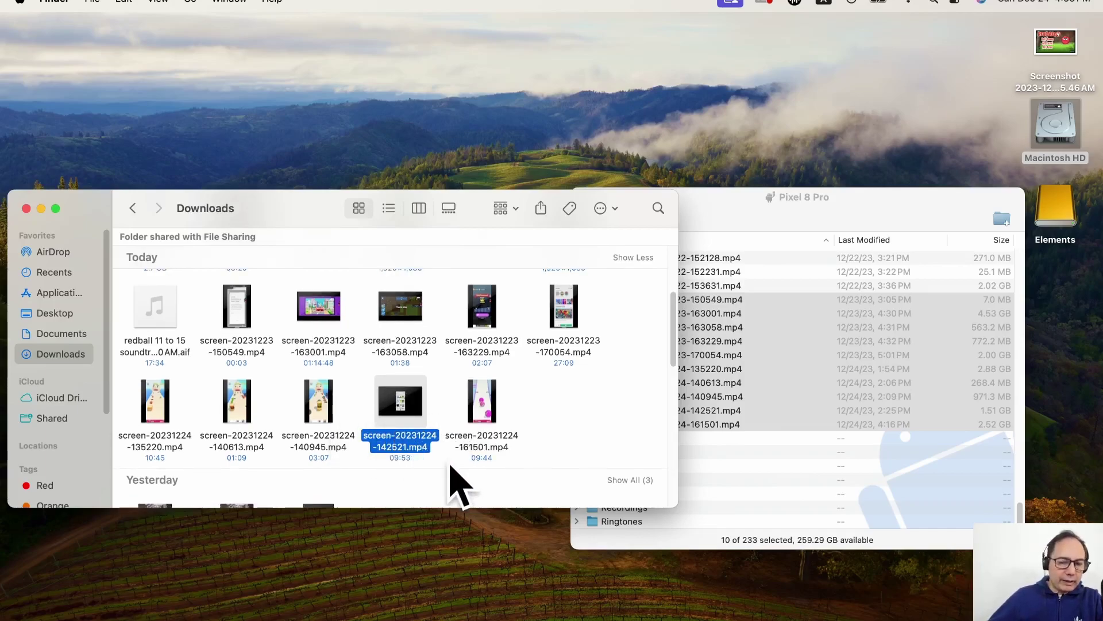
click(329, 445)
click(396, 442)
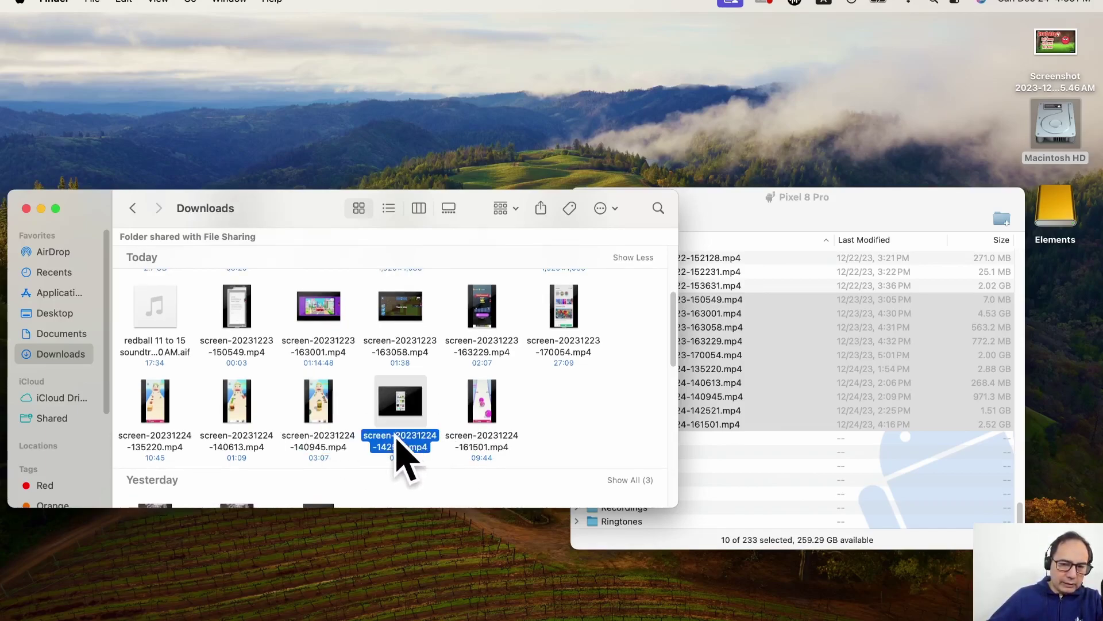
key(space)
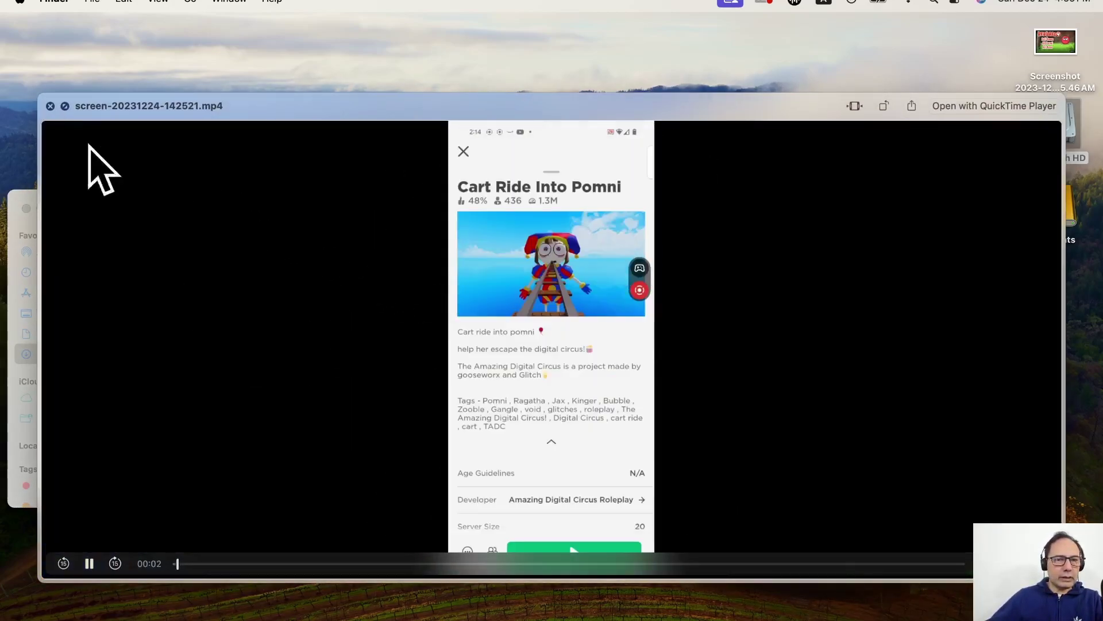
click(50, 107)
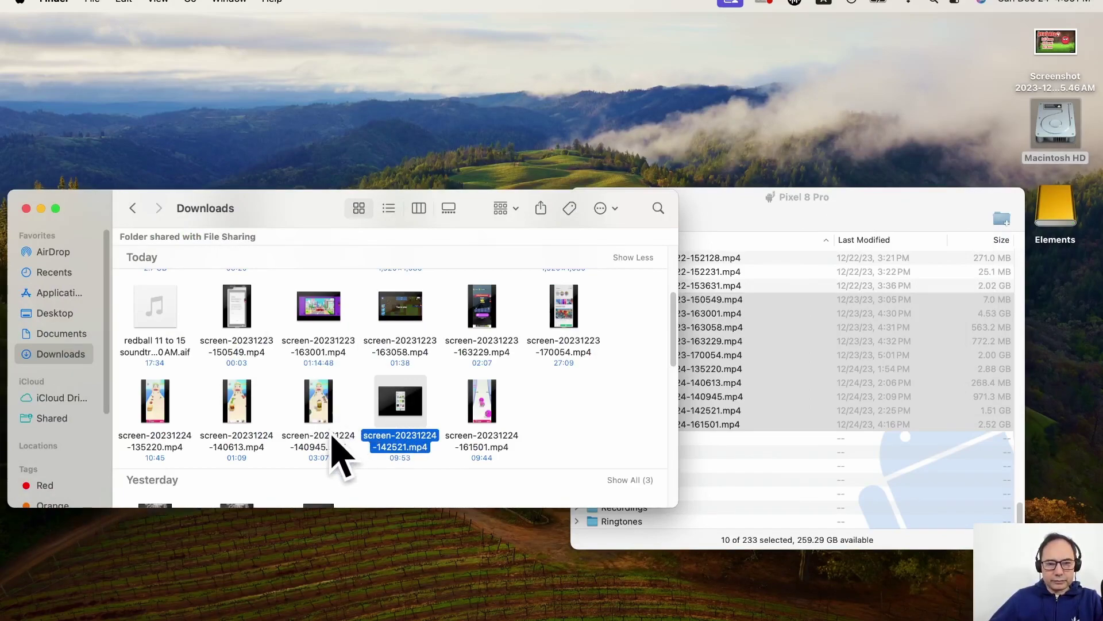
- Preview screen-20231224-161501.mp4 twice, select screen-20231224-140945.mp4 and look over the thumbnails of the other recordings
click(480, 435)
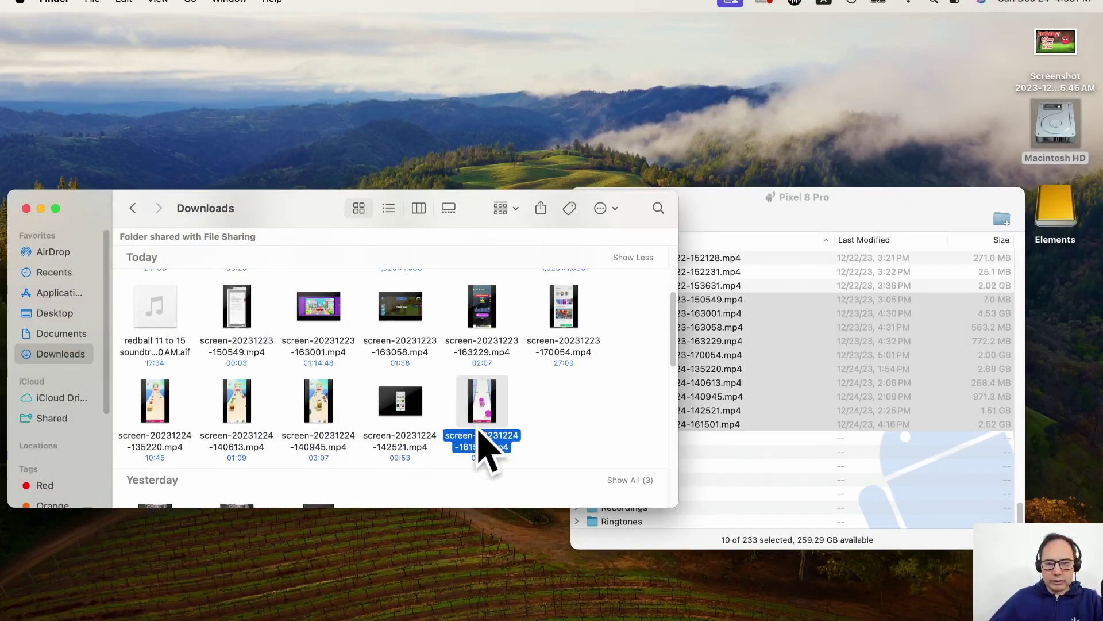
key(space)
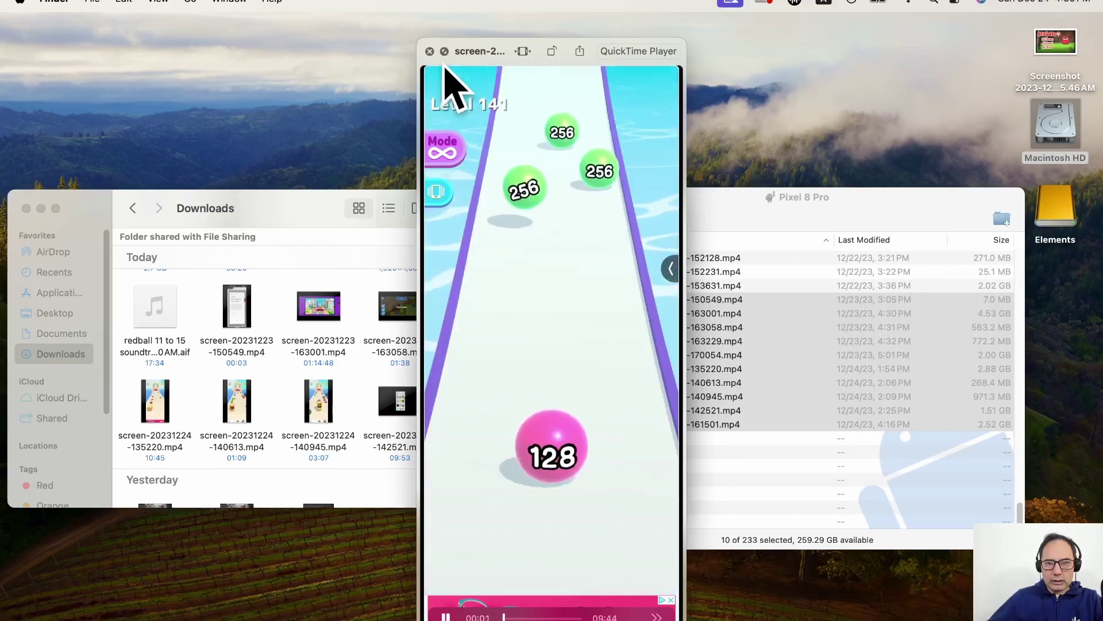
click(429, 51)
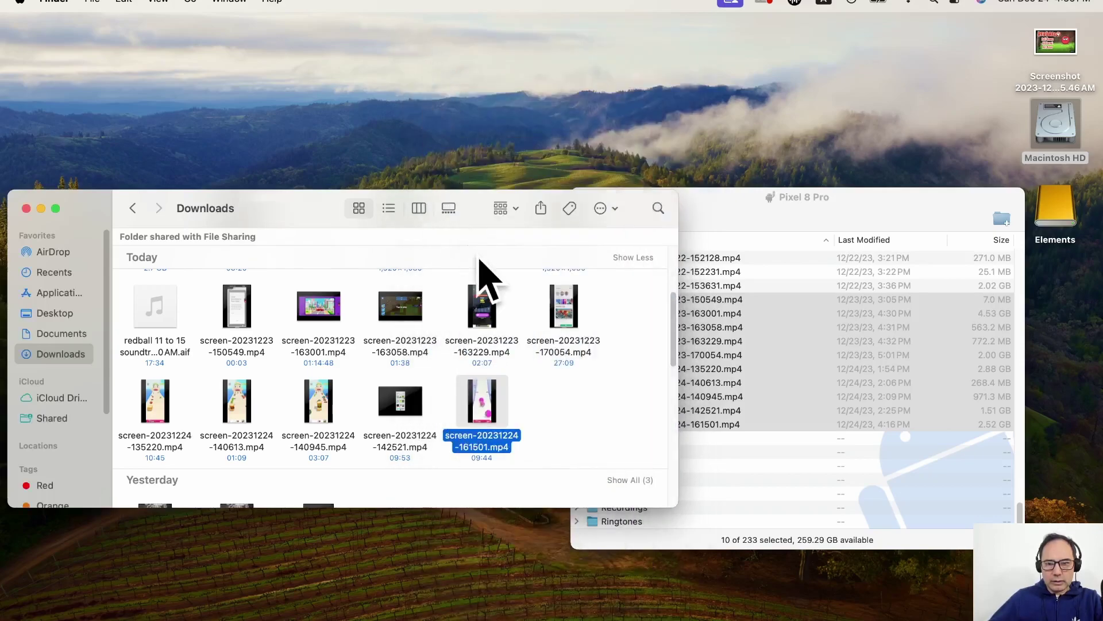
scroll(555, 418, down, 3)
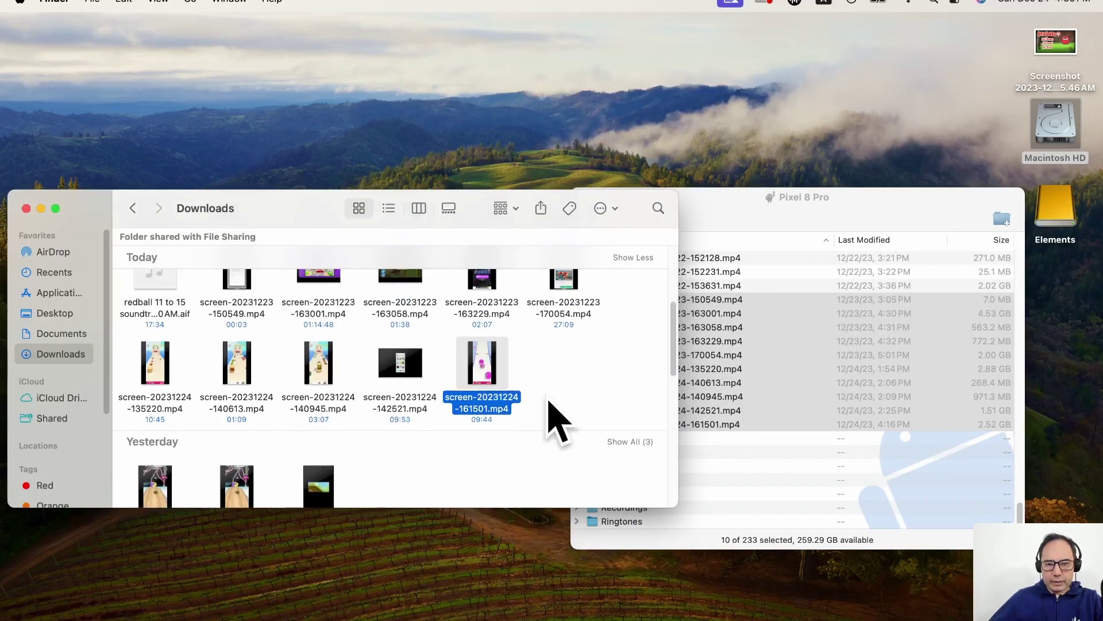
key(space)
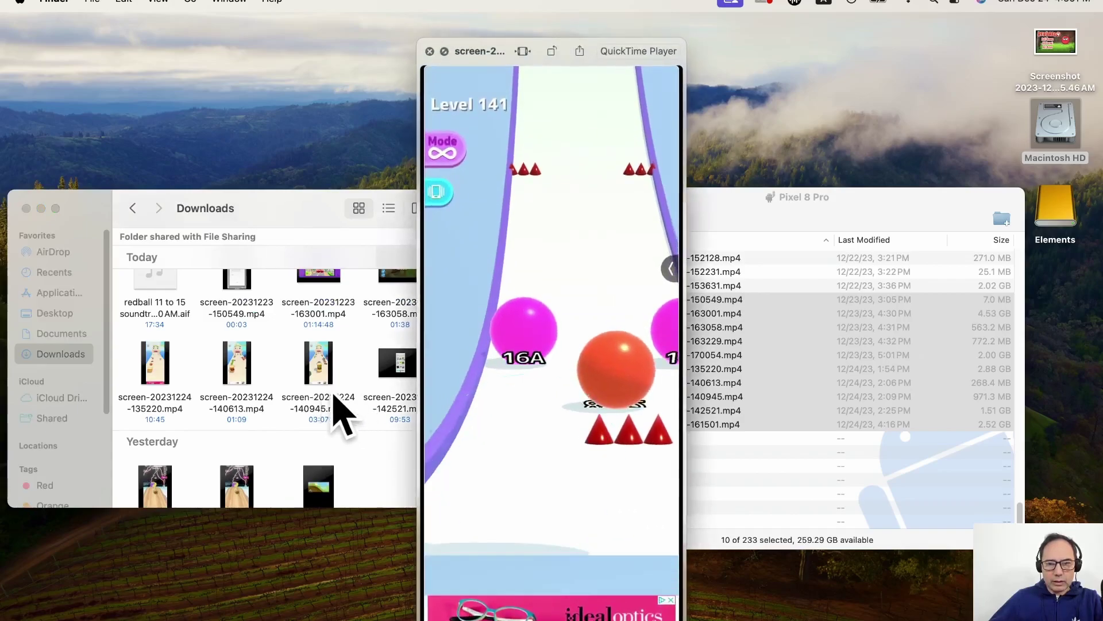
click(430, 51)
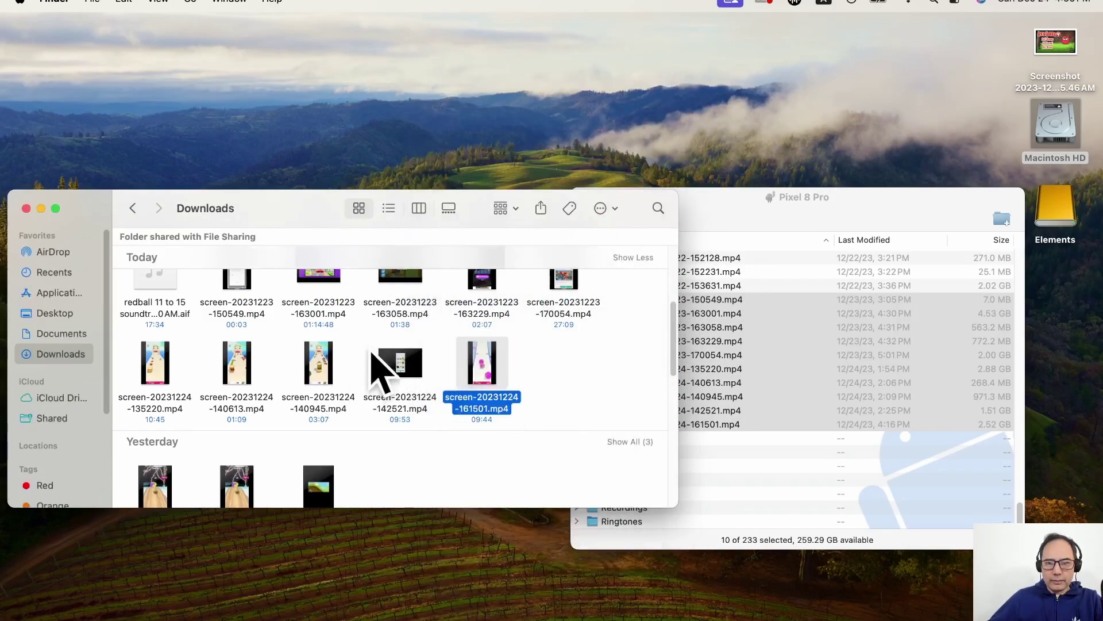
click(319, 394)
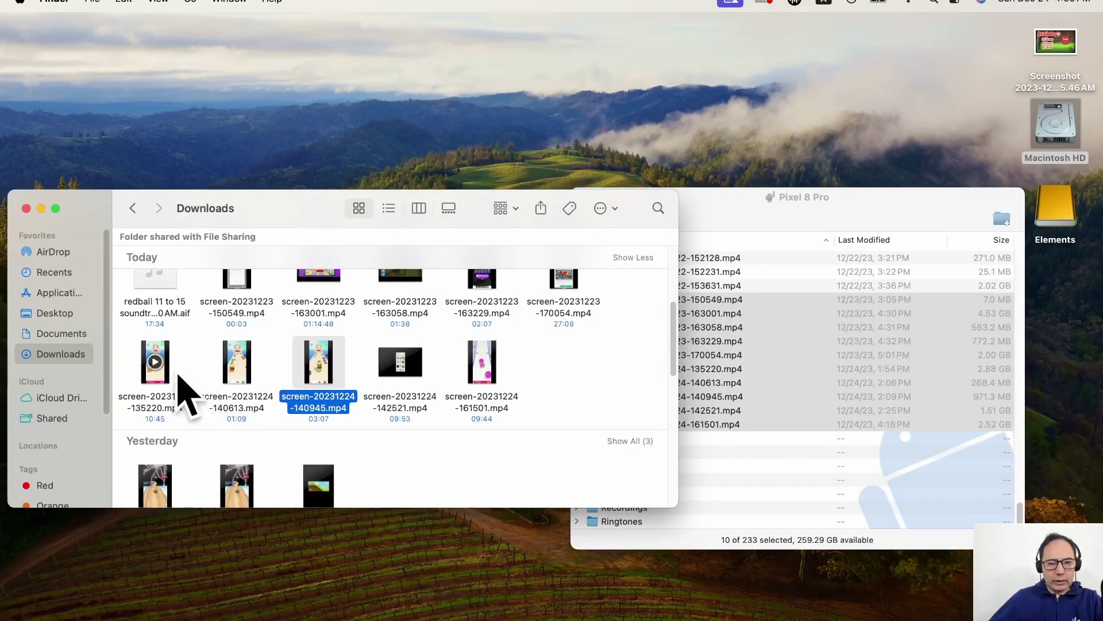
scroll(198, 396, up, 1)
scroll(198, 396, up, 1)
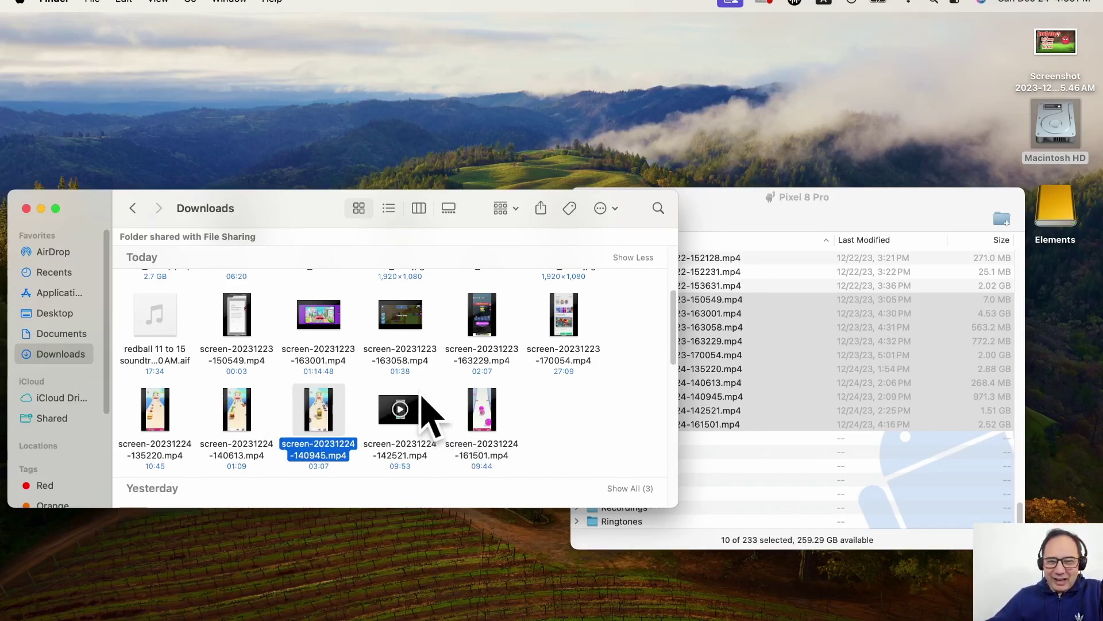
- Switch back to DaVinci Resolve, start a media import and find the phone screen recordings in the Downloads folder
mouse_move(335, 396)
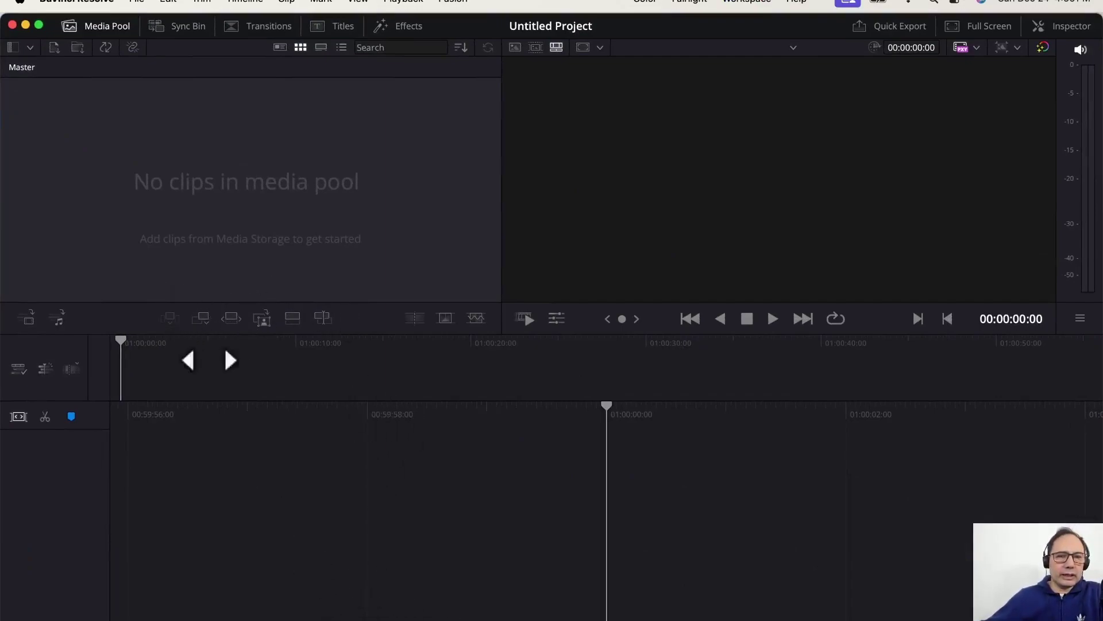
click(136, 2)
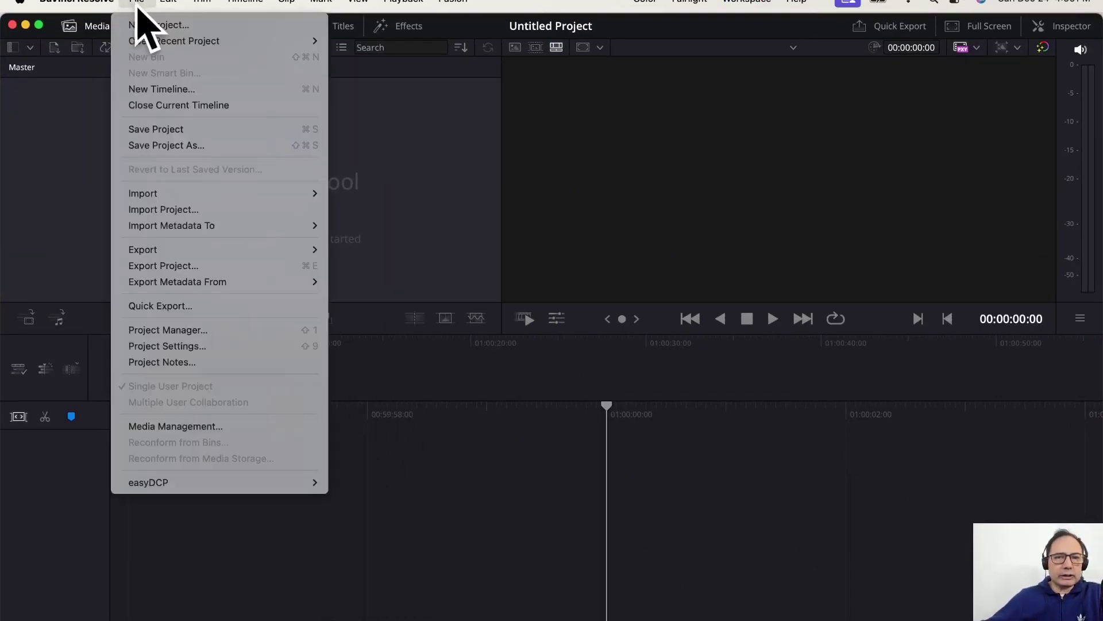
mouse_move(199, 196)
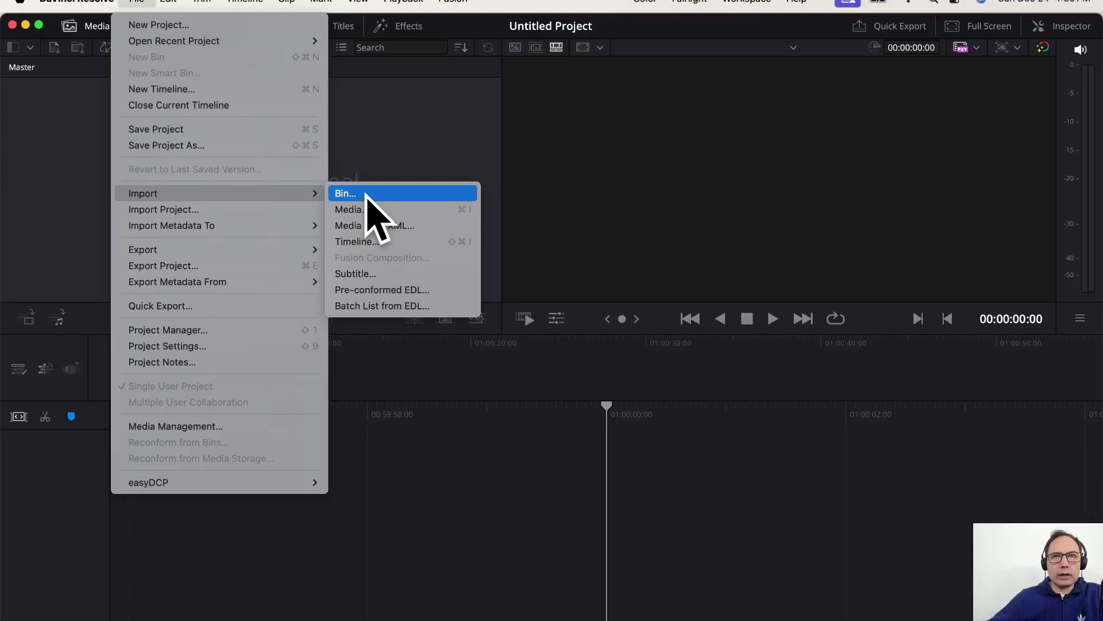
click(357, 208)
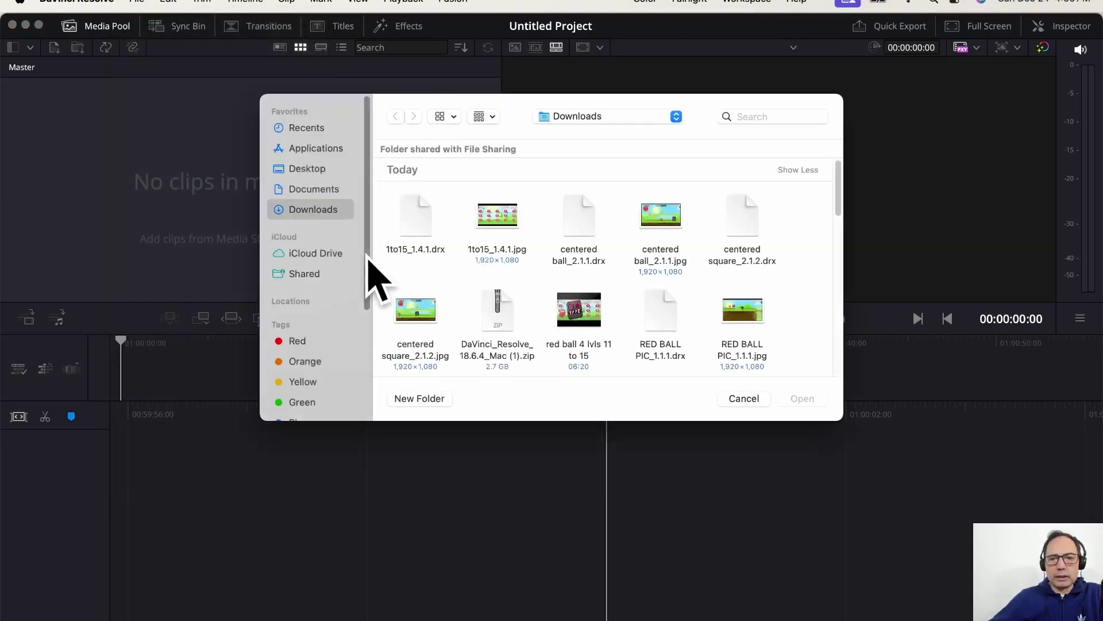
scroll(471, 273, down, 3)
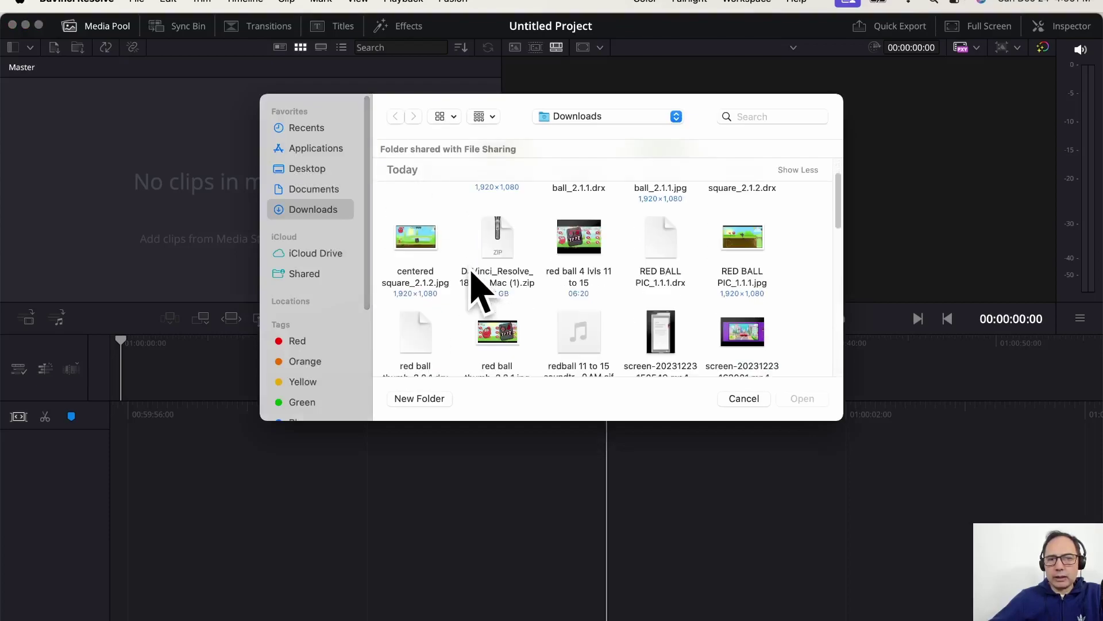
scroll(533, 294, down, 2)
scroll(532, 295, down, 3)
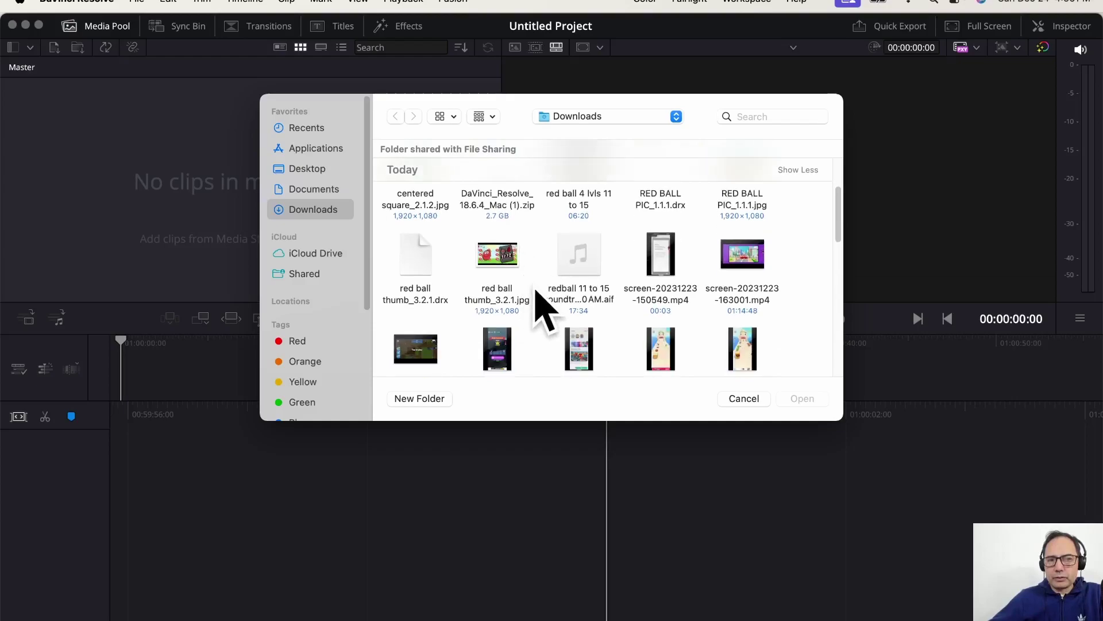
scroll(547, 316, down, 1)
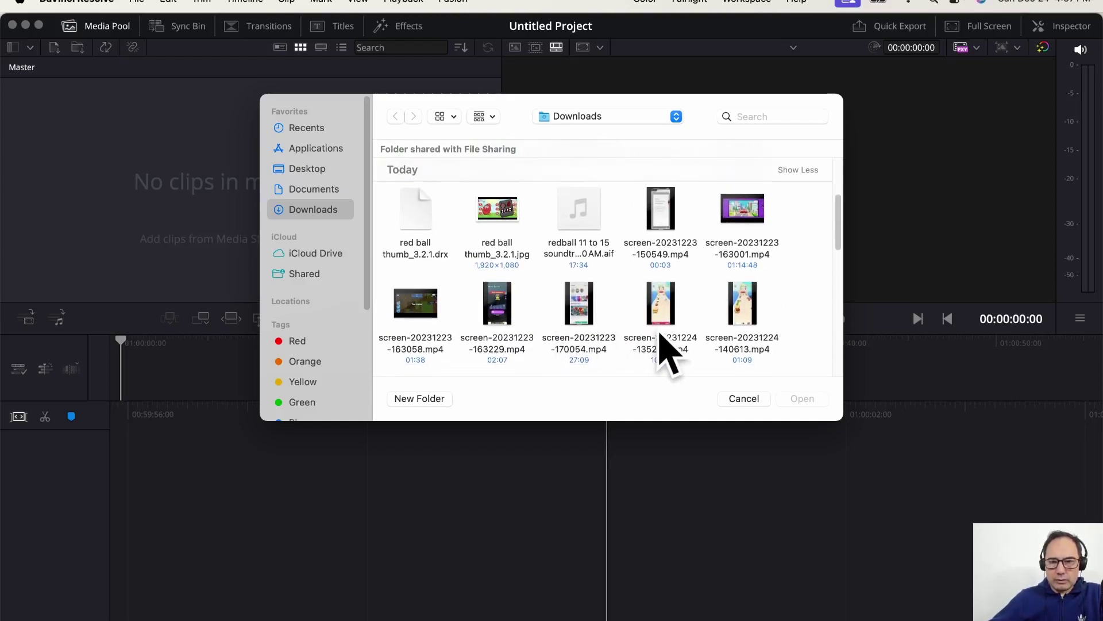
- Import the 20231224 recordings 135220, 140613, 140945 and 161501 into the media pool, leaving out 142521
click(672, 347)
scroll(697, 328, down, 2)
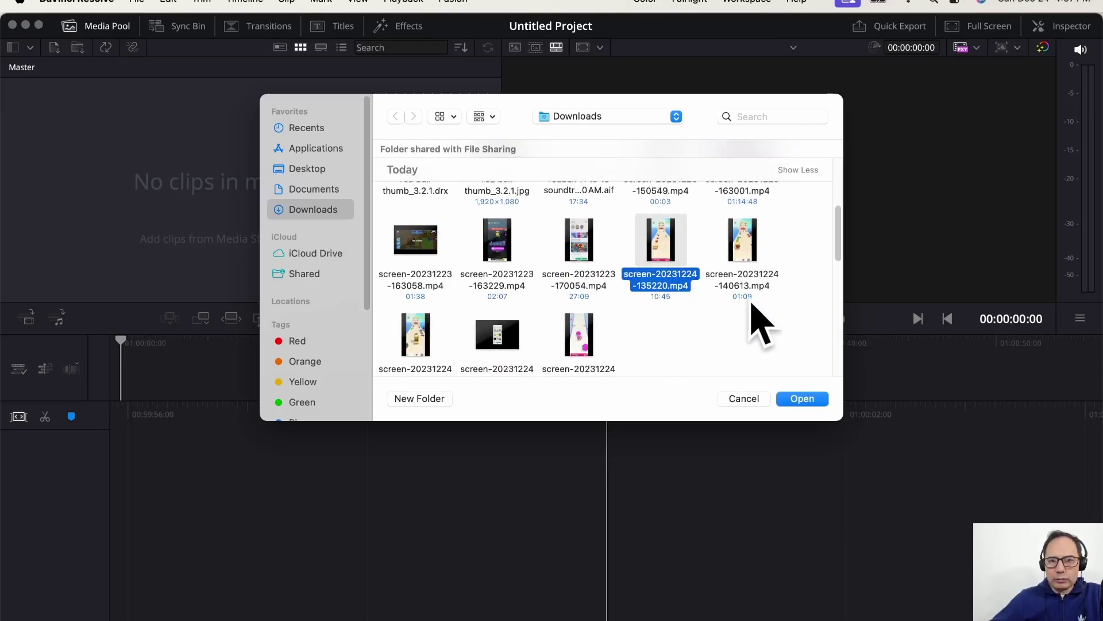
super+click(750, 285)
super+click(573, 367)
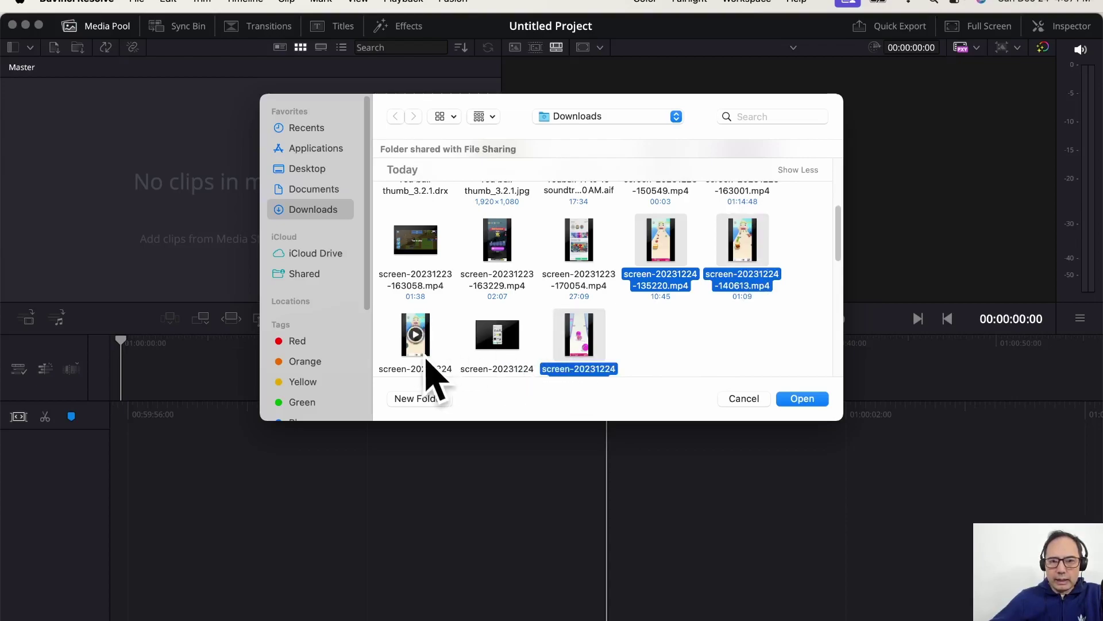
super+click(428, 367)
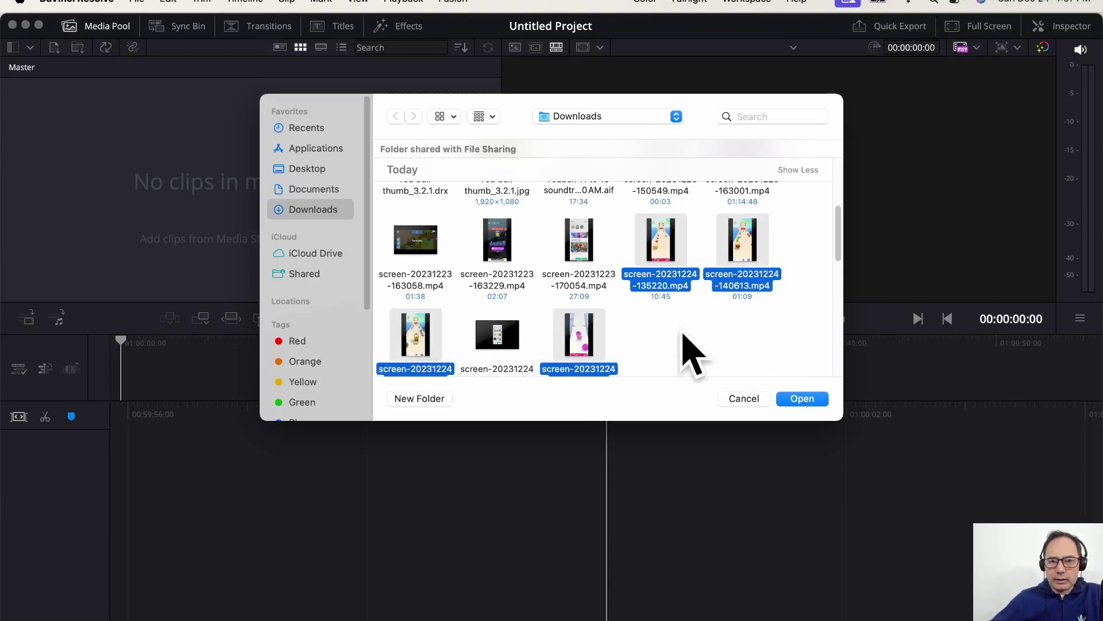
scroll(681, 351, down, 2)
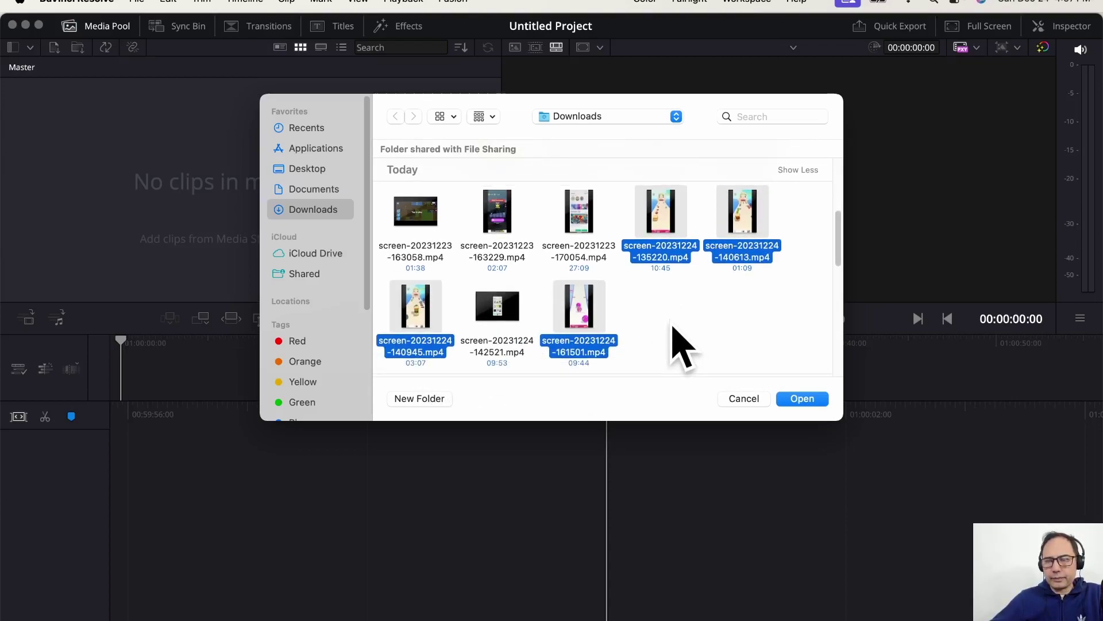
click(803, 399)
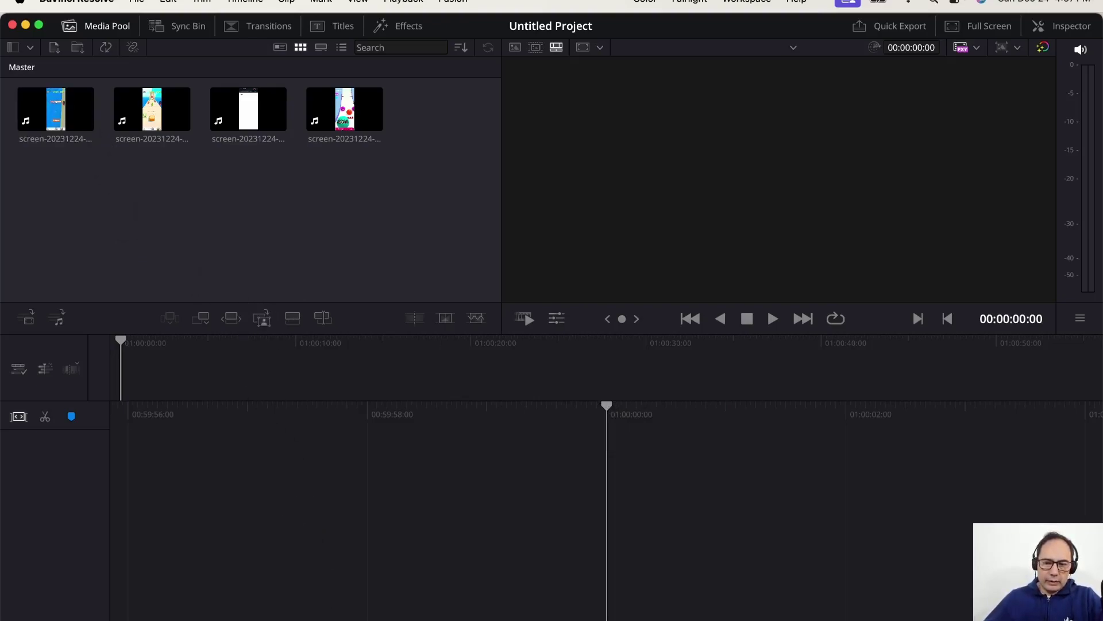
- Switch to the Edit page and load the clip screen-20231224-140613.mp4 into the viewer
key(shift+4)
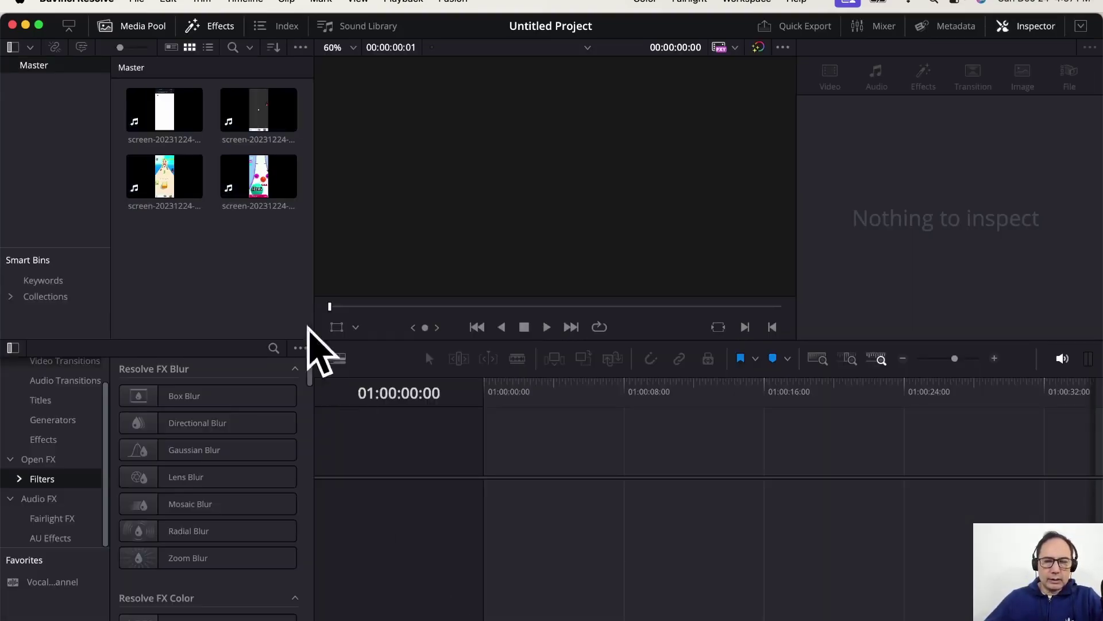
click(249, 105)
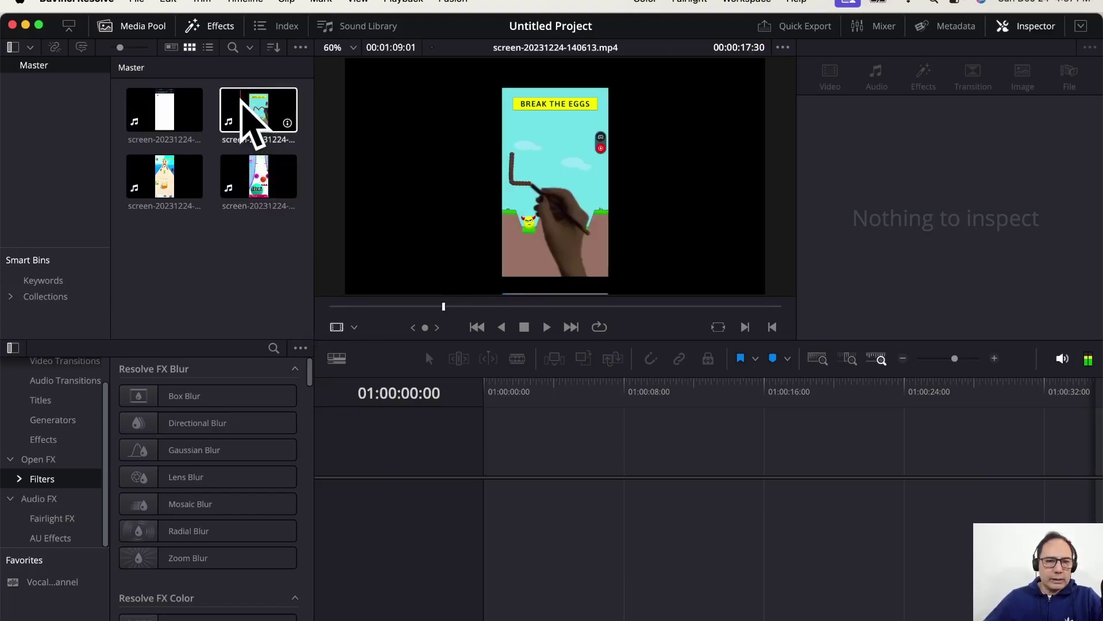
- Place all four imported recordings on a new timeline and move the playhead to 01:00:21:18
drag(248, 105, 500, 505)
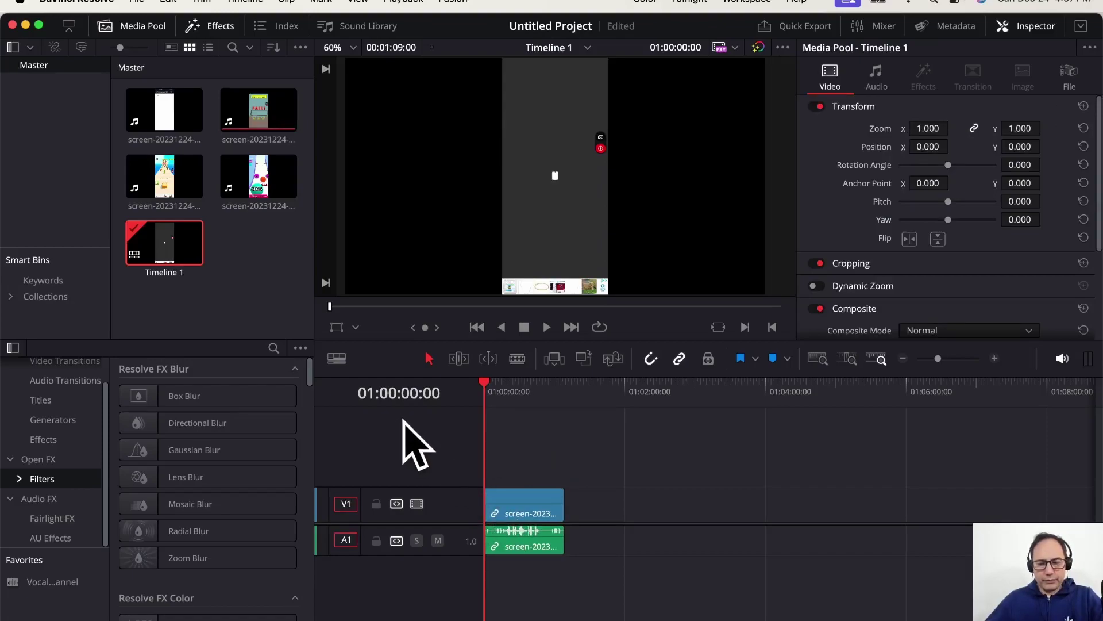
key(super+z)
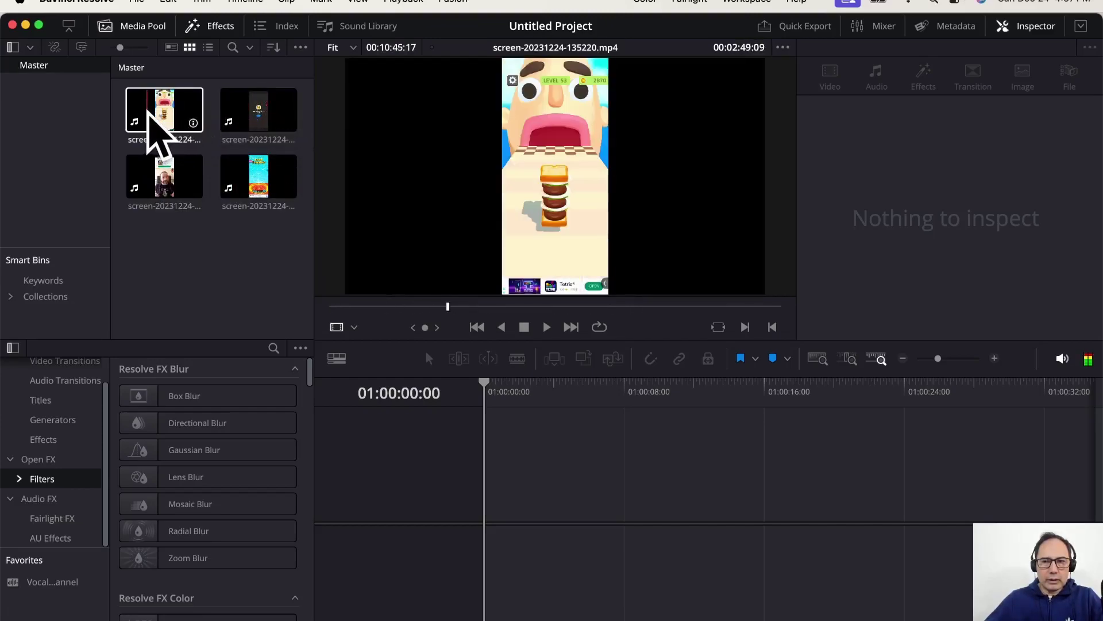
click(152, 115)
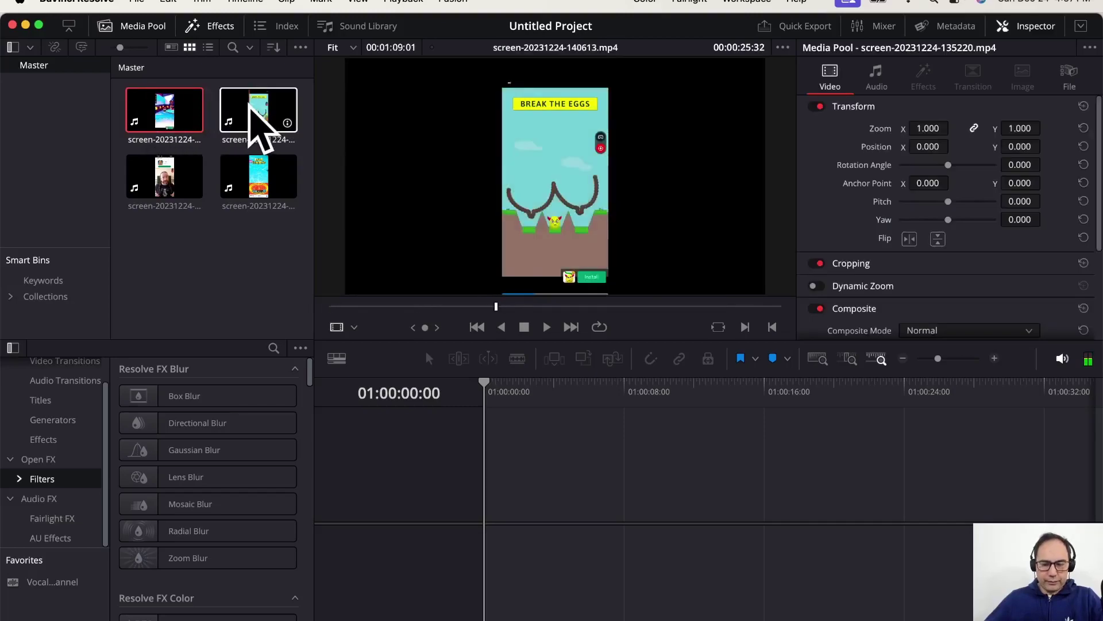
super+click(250, 130)
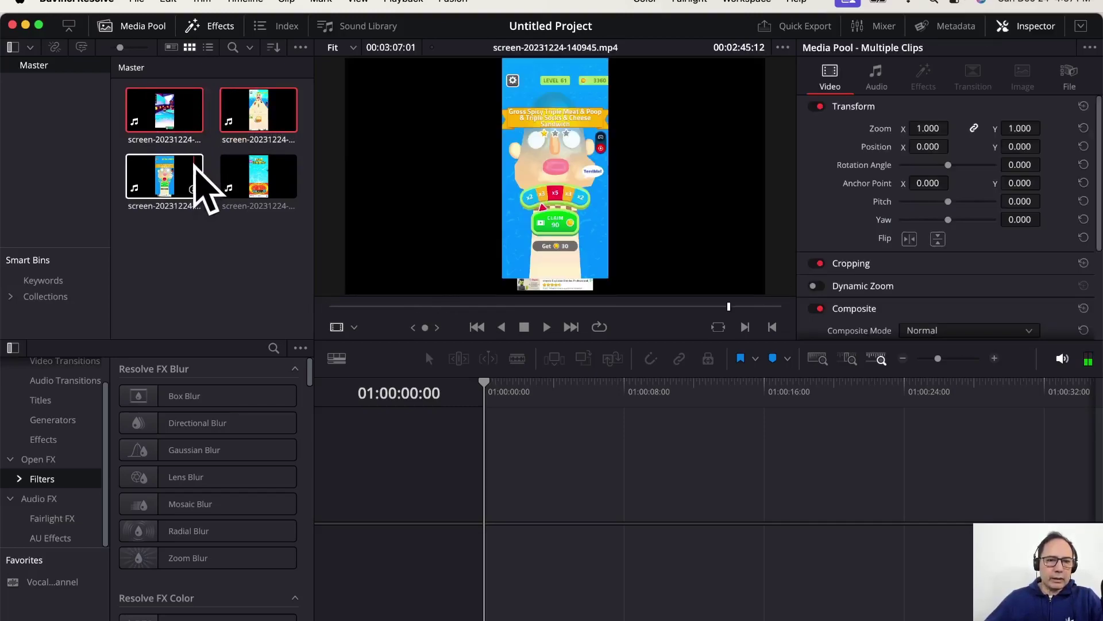
shift+click(230, 172)
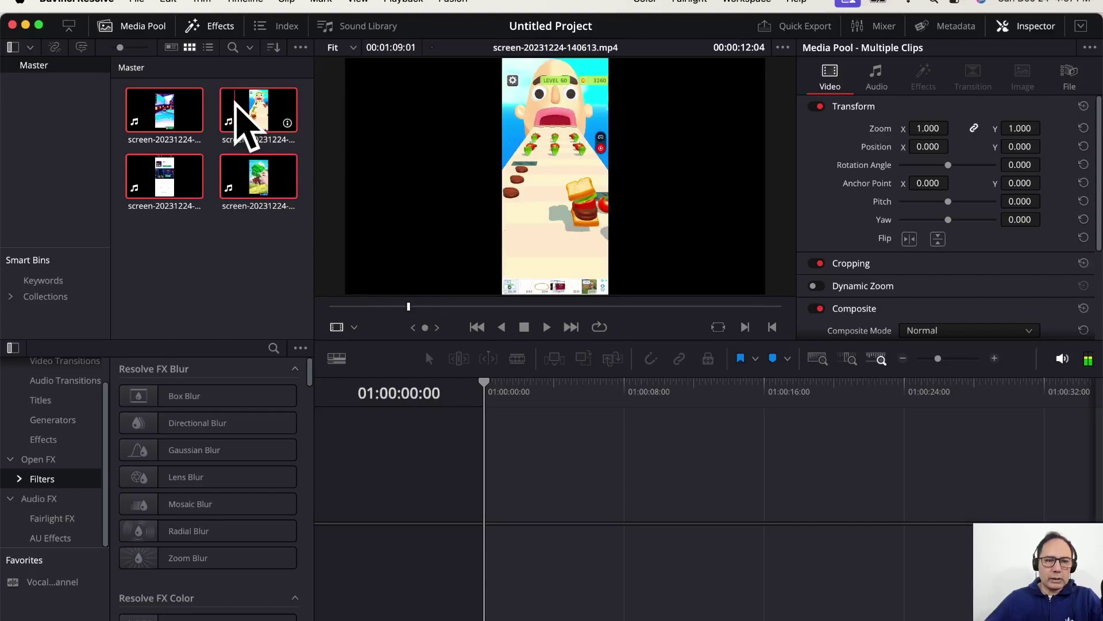
drag(181, 106, 486, 510)
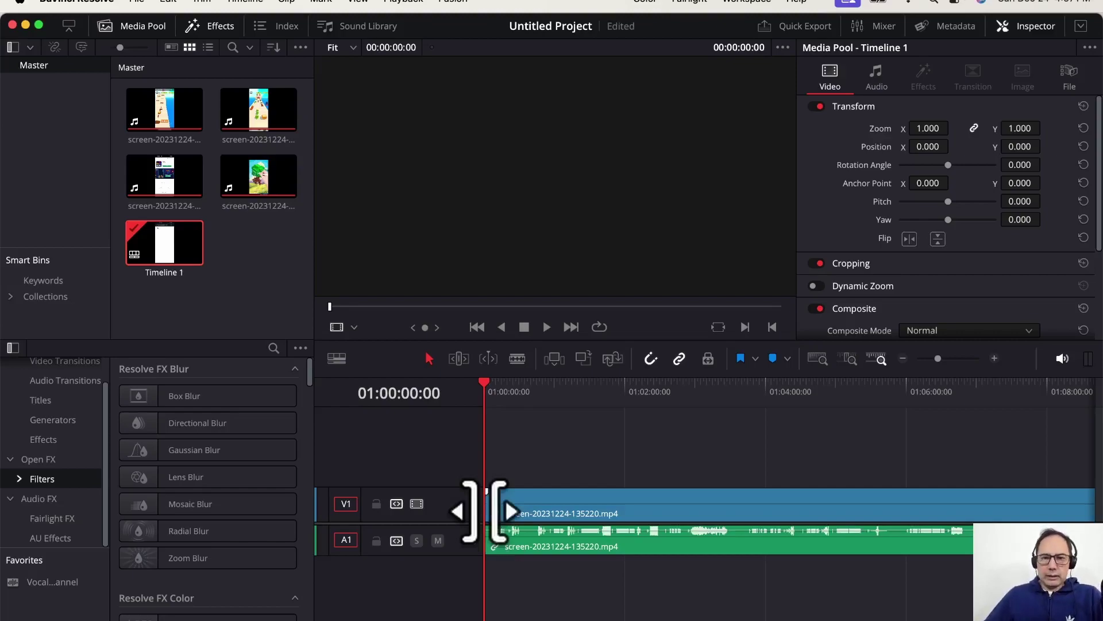
click(486, 383)
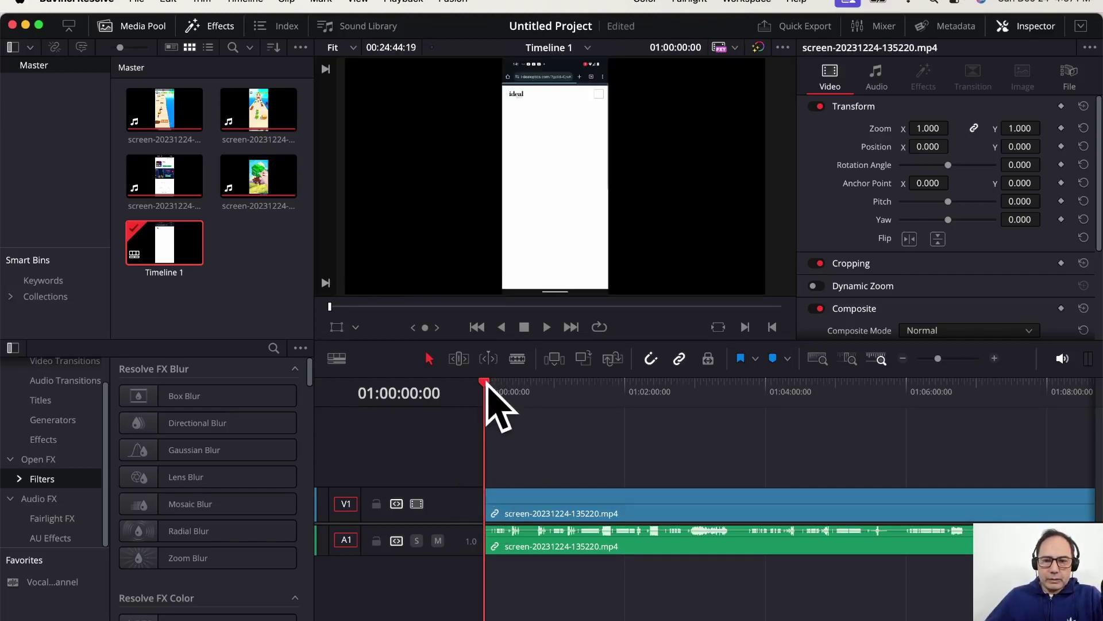
mouse_move(490, 384)
mouse_down()
mouse_move(530, 386)
mouse_move(510, 386)
mouse_up()
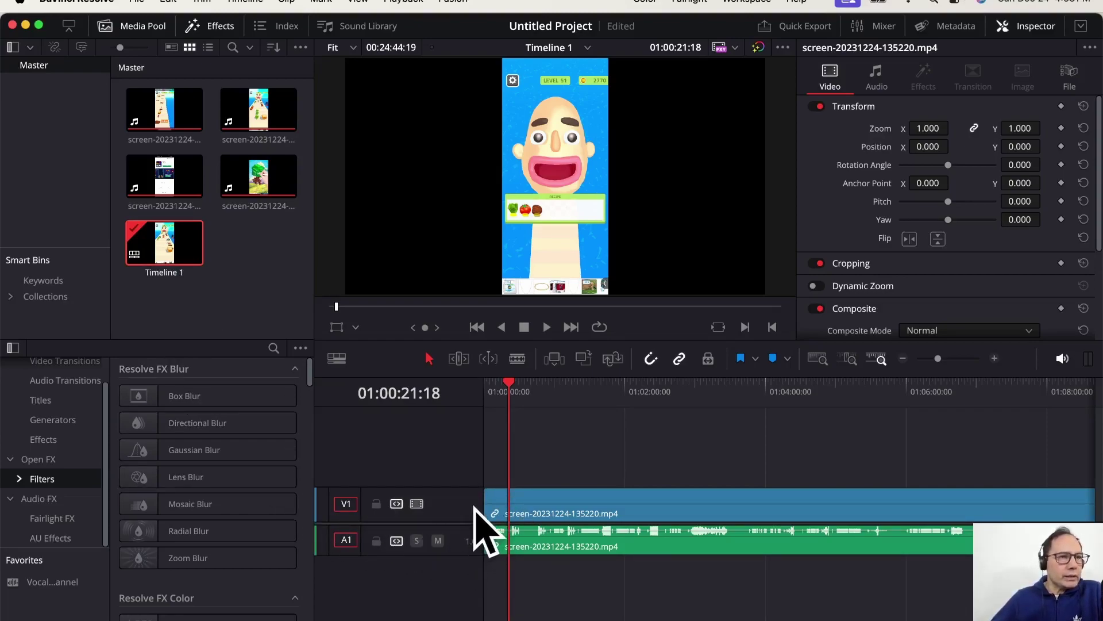
- Give Timeline 1 its own settings: vertical 1080 x 1920 HD resolution, with mismatched clips set to Scale full frame with crop
right_click(172, 241)
mouse_move(210, 248)
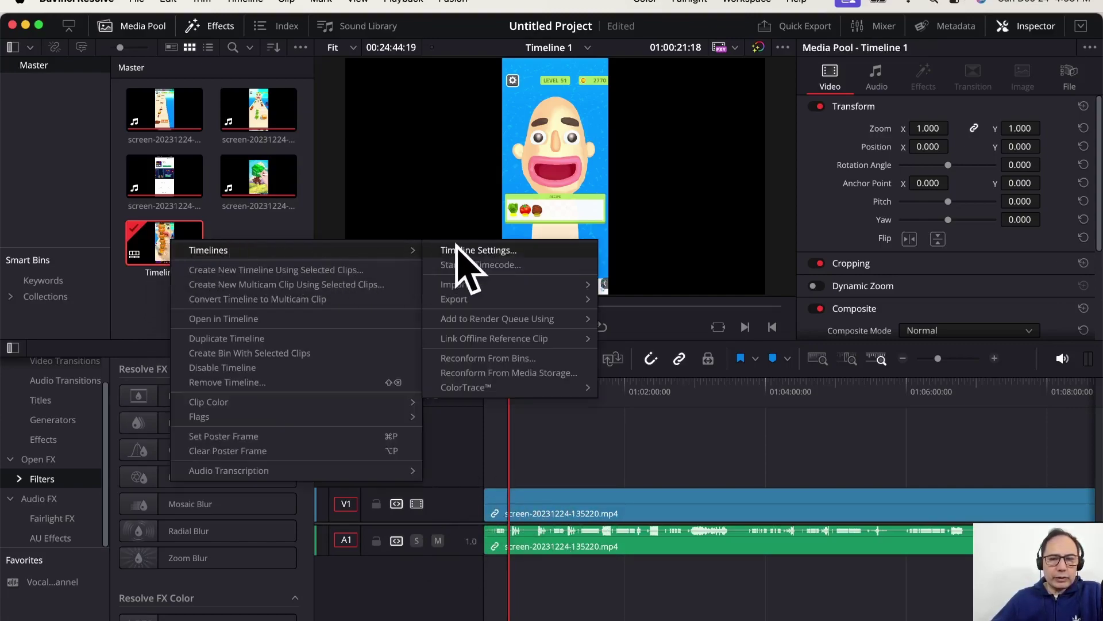
click(505, 254)
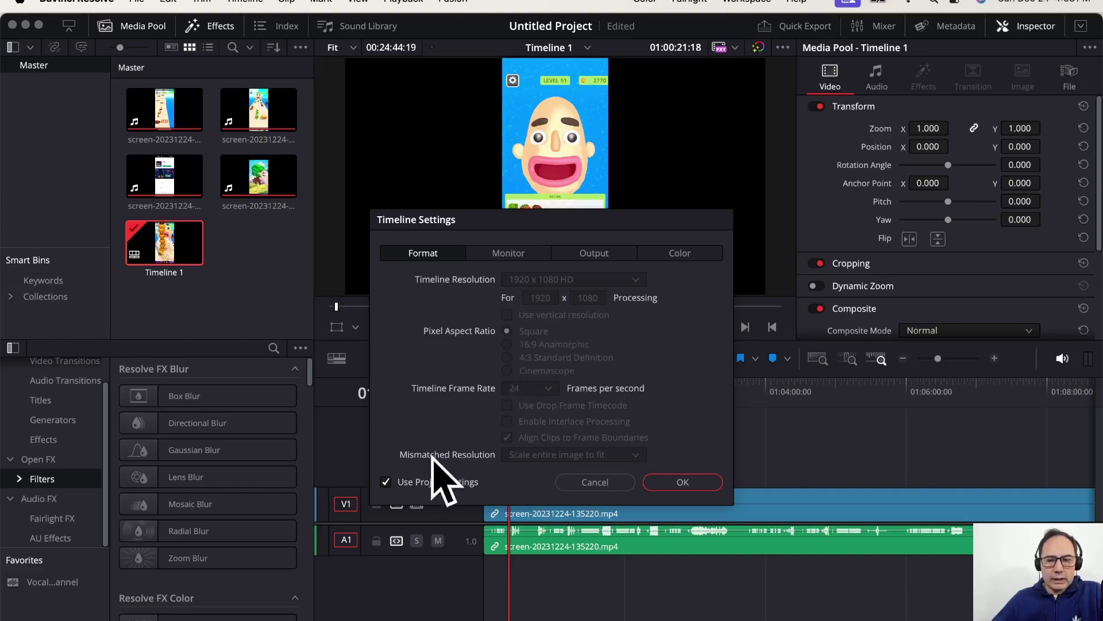
click(385, 482)
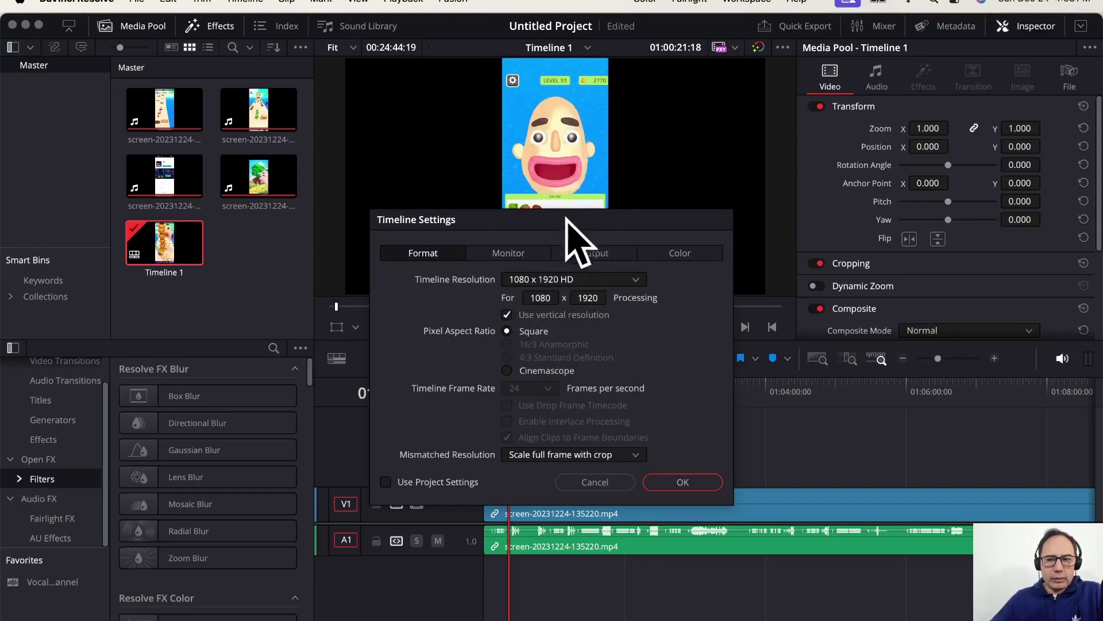
click(684, 482)
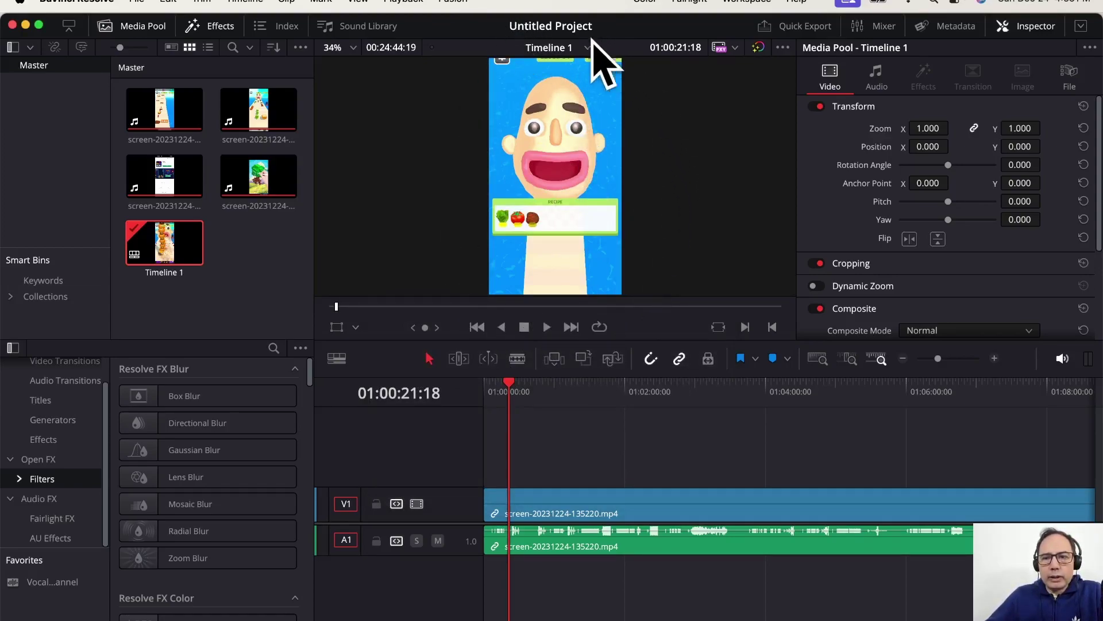
- Select the screen-20231224-135220.mp4 clip on the timeline and show its Transform handles in the viewer
click(526, 507)
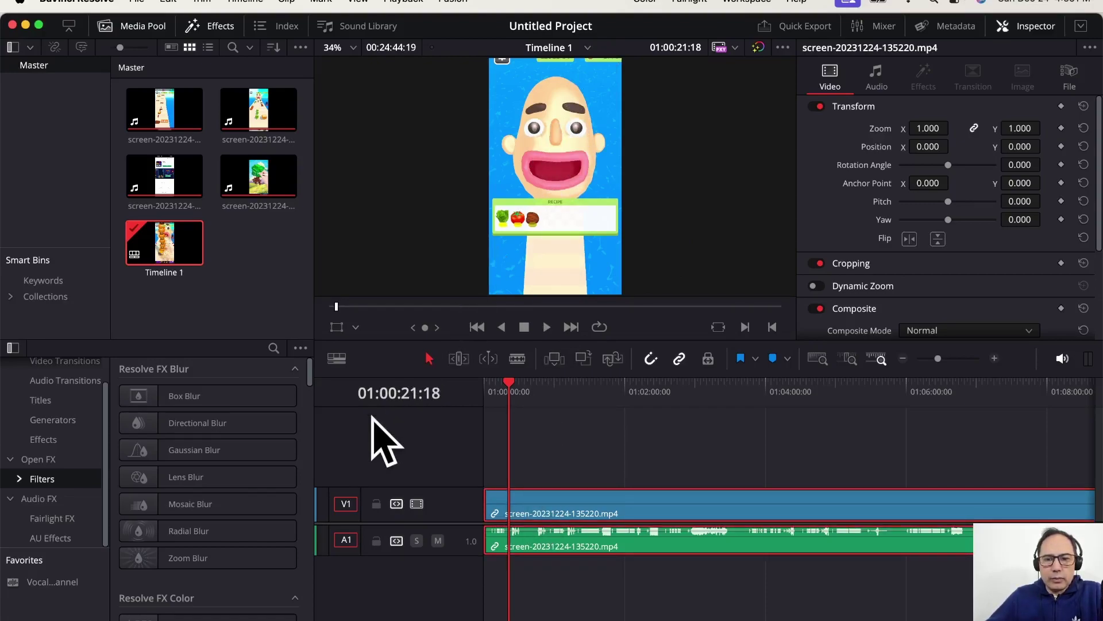
click(355, 327)
click(345, 352)
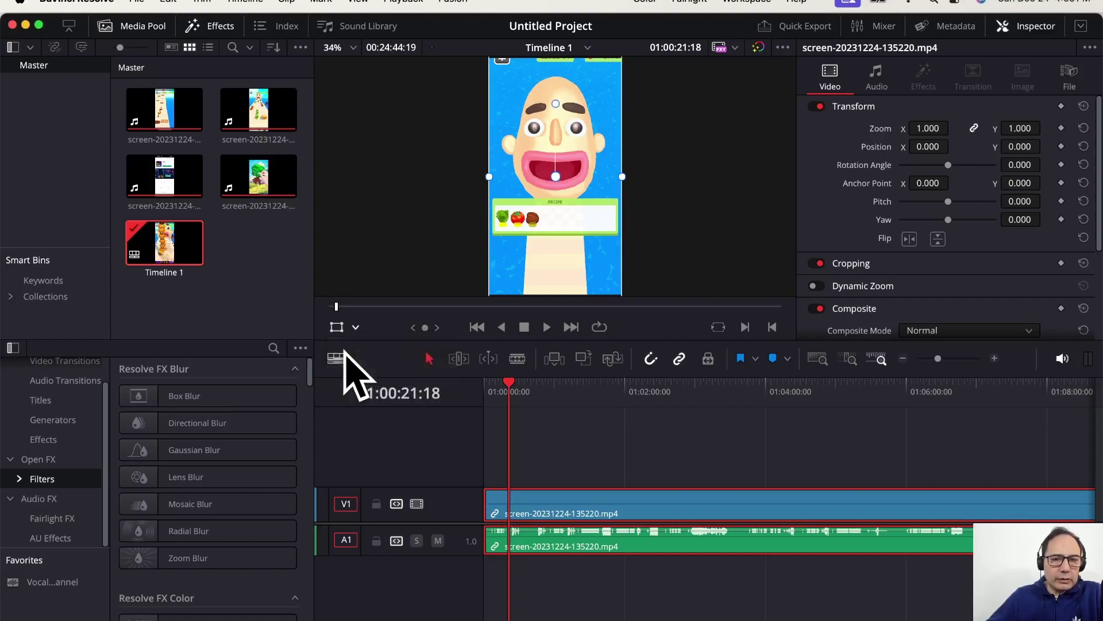
- Try repositioning the clip's picture freely in the viewer, ending with it outside the frame's lower left, at Y about -565
drag(554, 247, 573, 226)
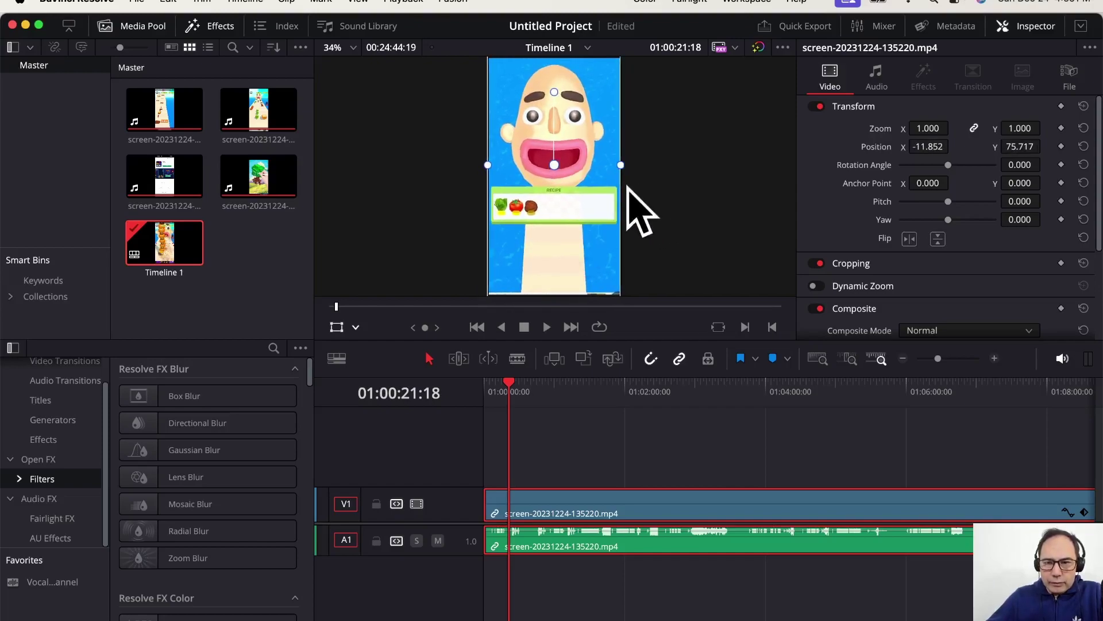
scroll(700, 179, up, 1)
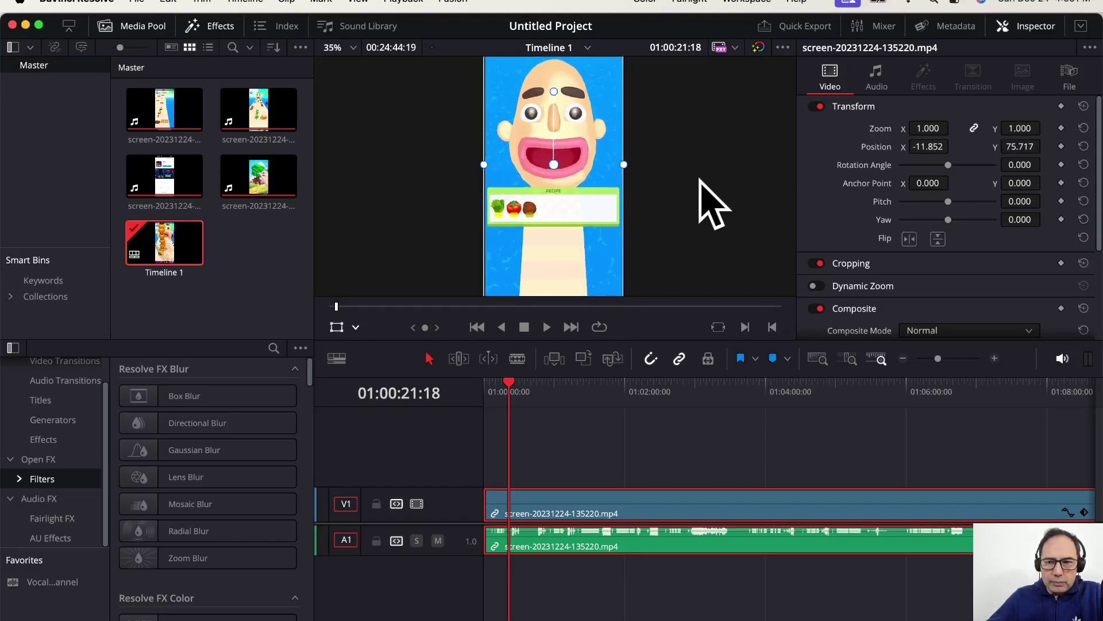
scroll(699, 180, down, 3)
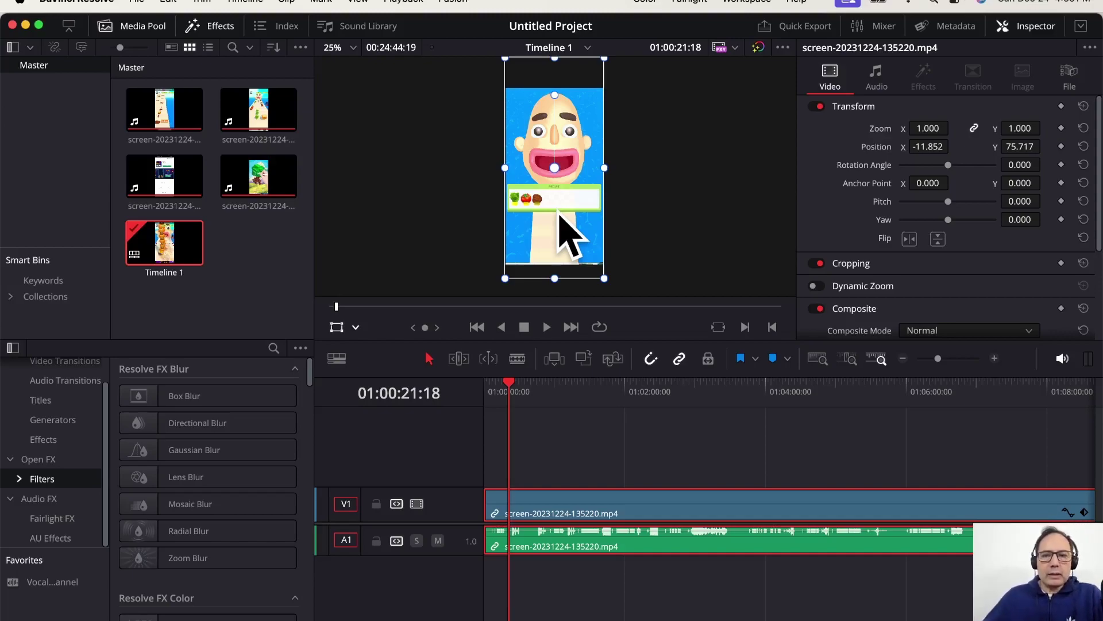
mouse_move(556, 231)
mouse_down()
mouse_move(556, 218)
mouse_move(554, 232)
mouse_up()
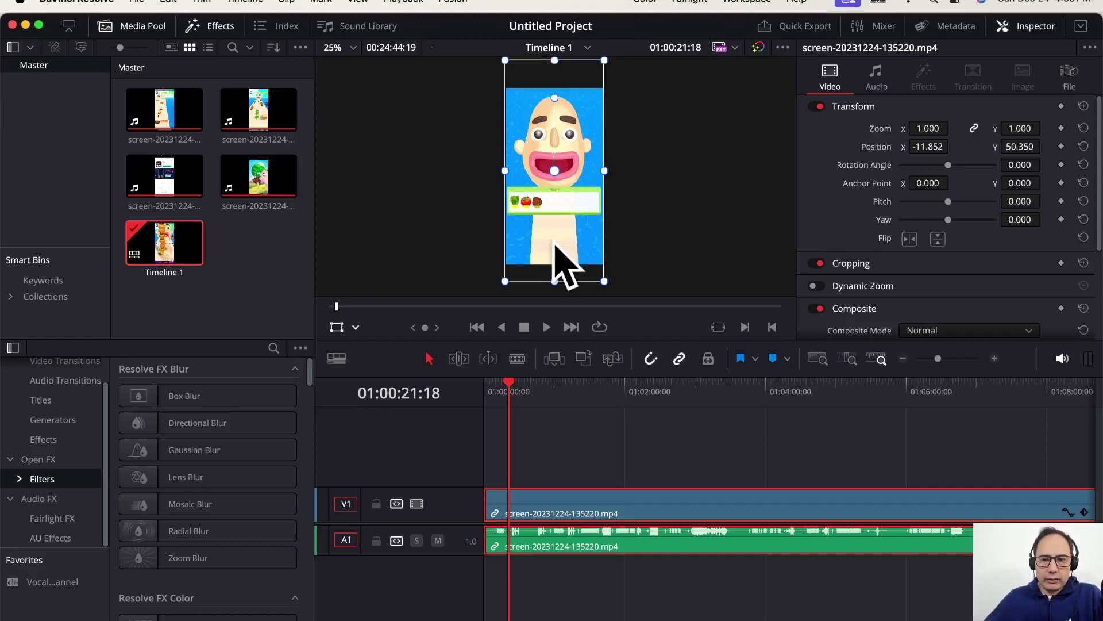
drag(510, 386, 509, 386)
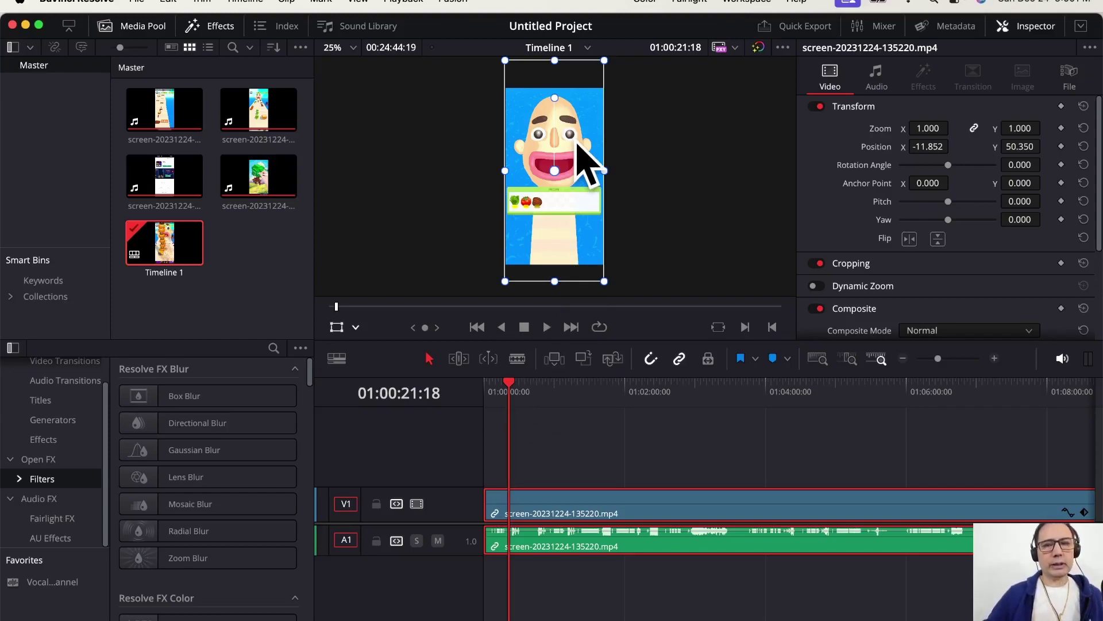
drag(575, 152, 577, 152)
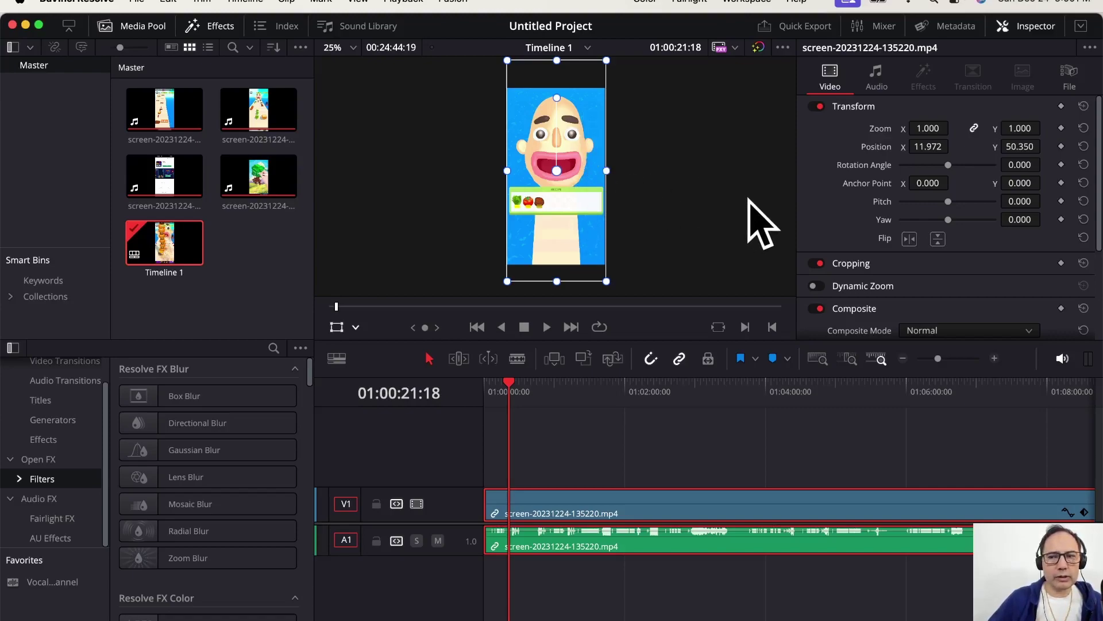
click(929, 148)
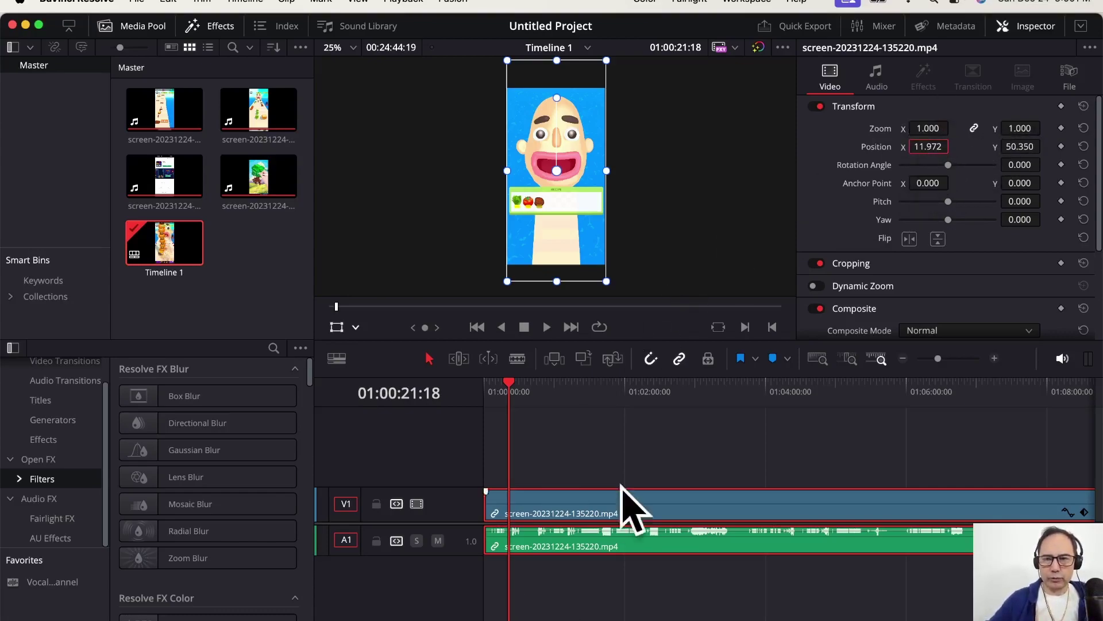
drag(596, 247, 465, 264)
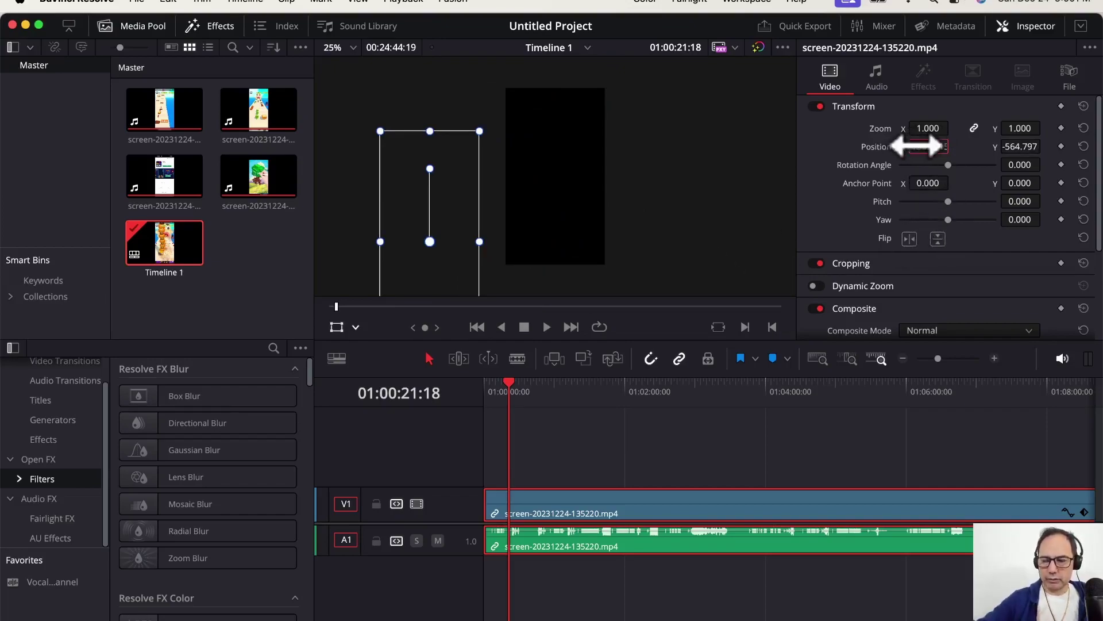
- Set the clip's Position X and Y to 0
click(918, 146)
text(0)
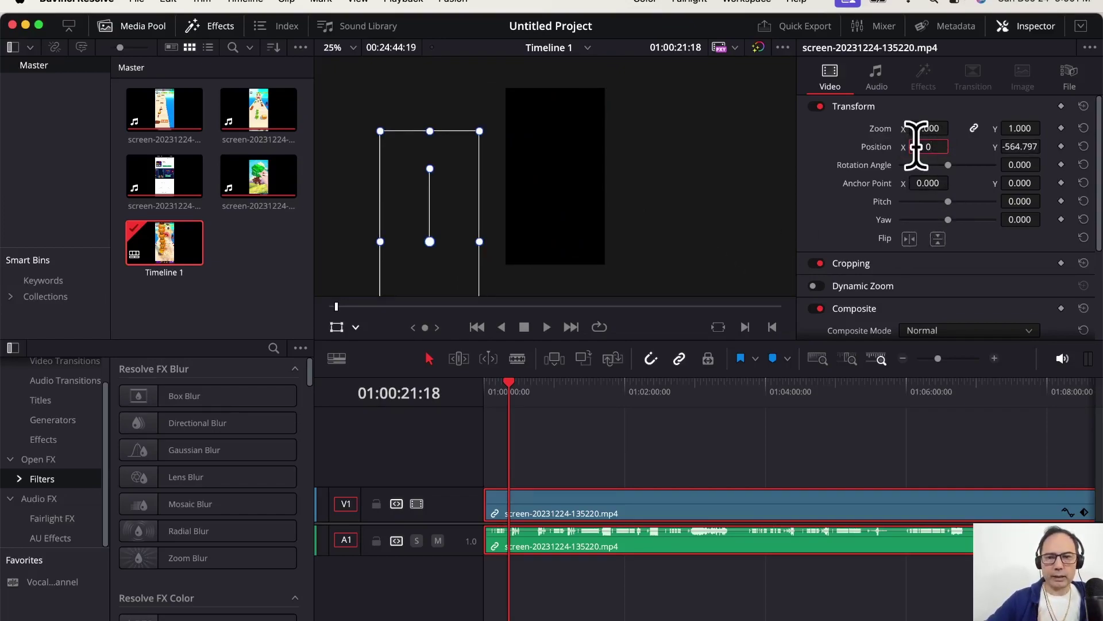
key(Return)
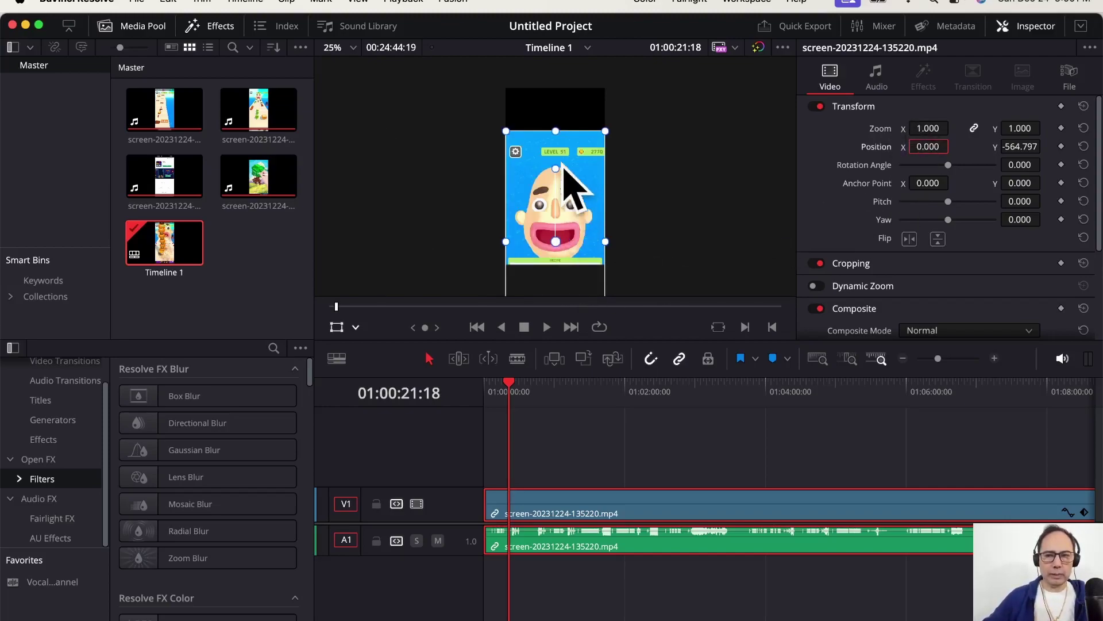
click(1013, 147)
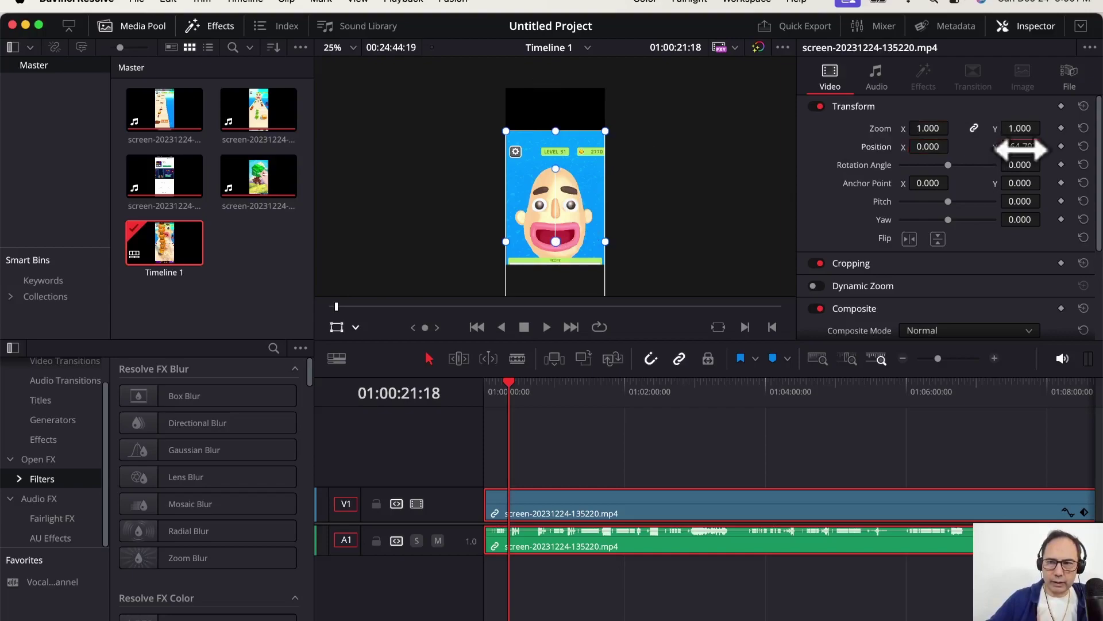
text(0)
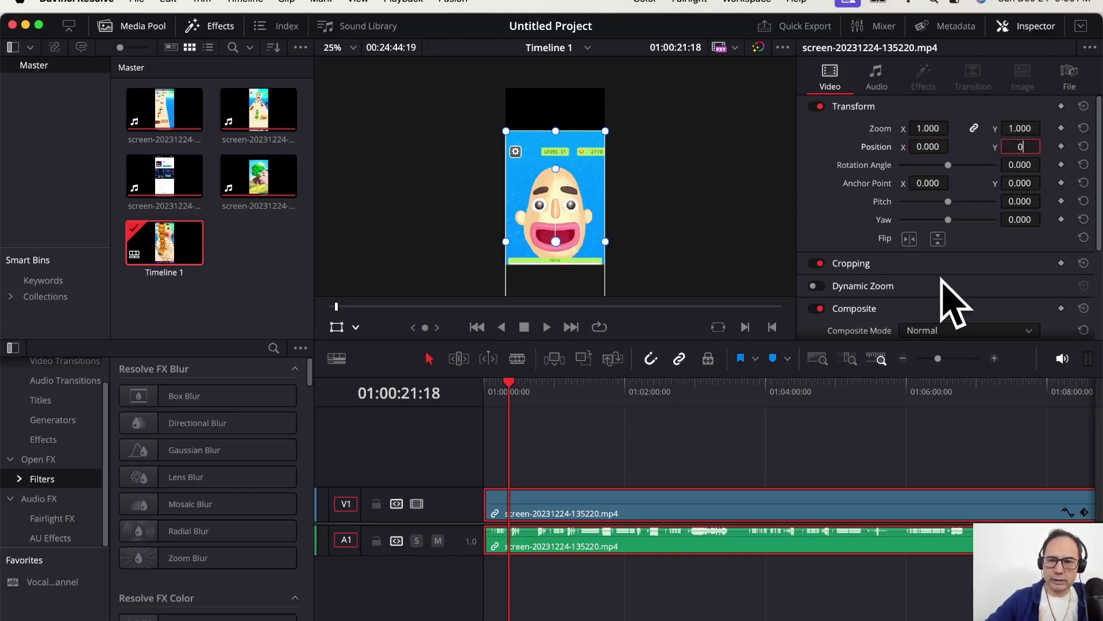
key(Return)
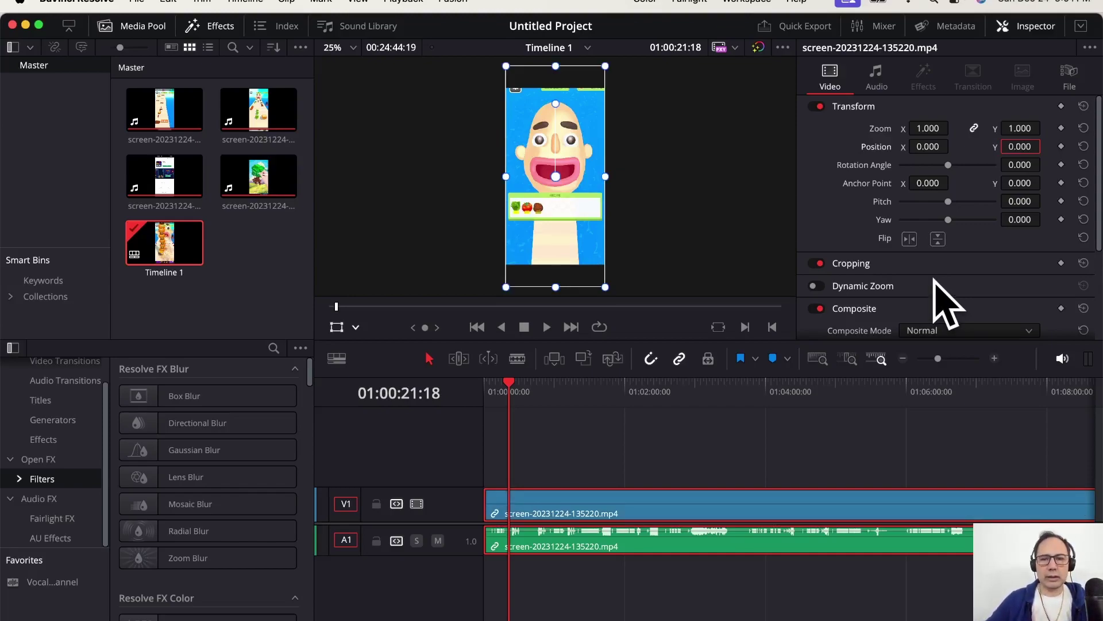
- Move the clip's picture down to Y about -203, then up to about X 7.9, Y 63.4
drag(594, 132, 593, 154)
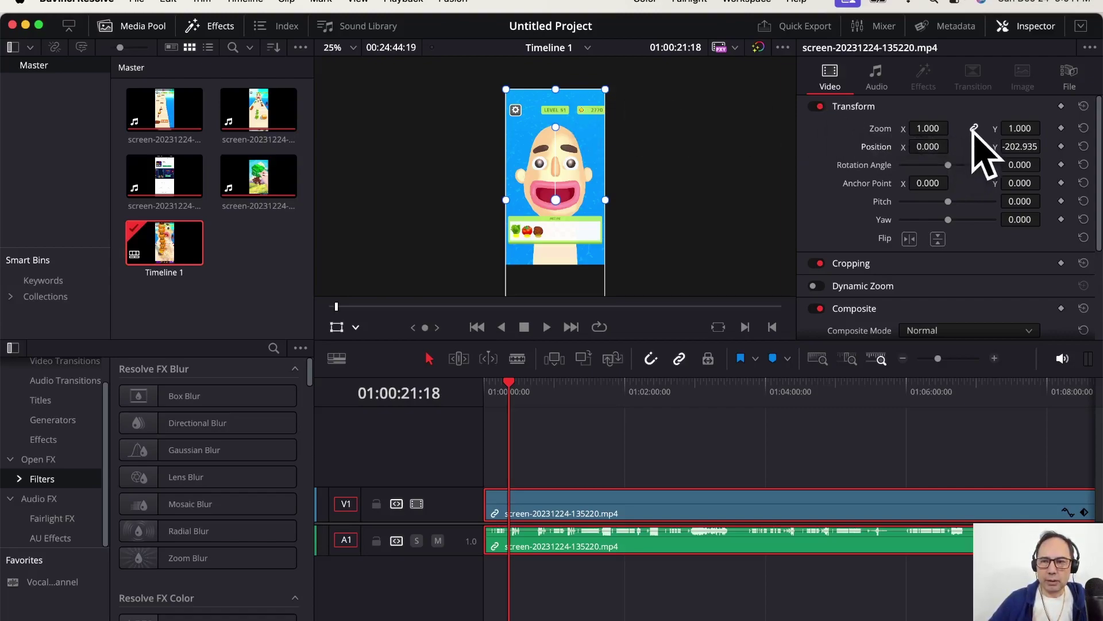
drag(572, 246, 575, 200)
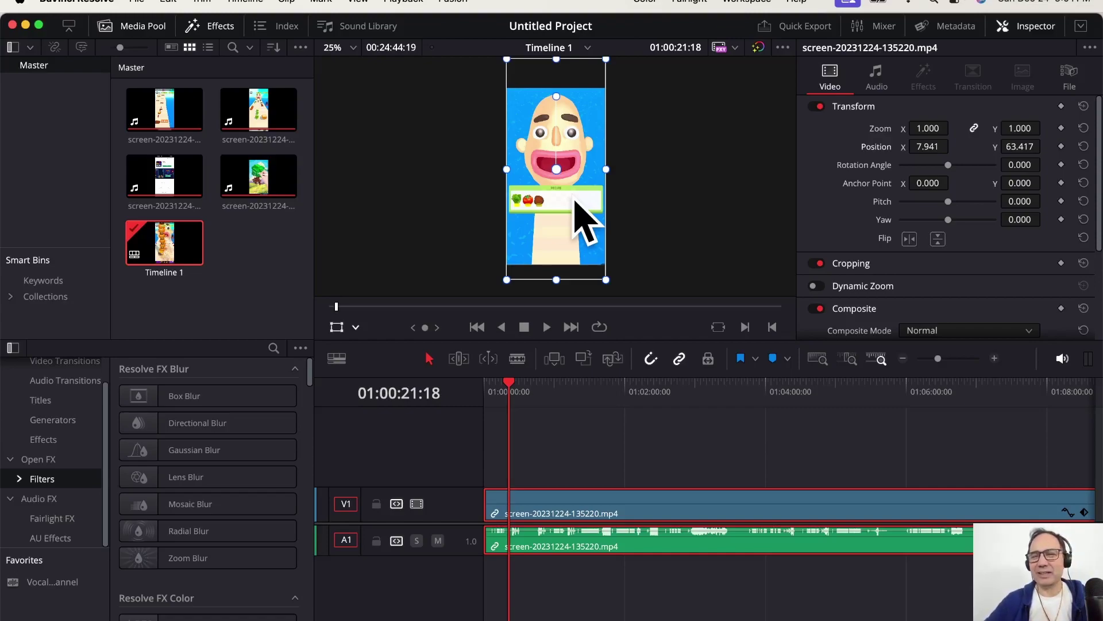
- Unlink the clip's zoom axes, set Zoom Y to 0.8 and recentre the picture vertically at Position Y 0
click(974, 128)
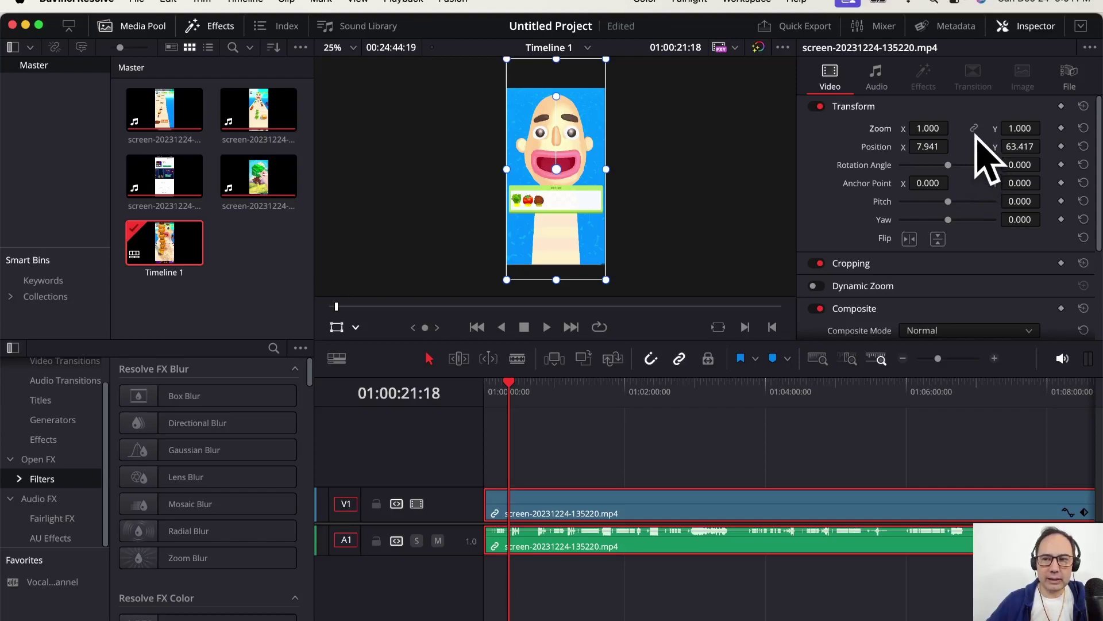
click(1017, 128)
text(.8)
key(Return)
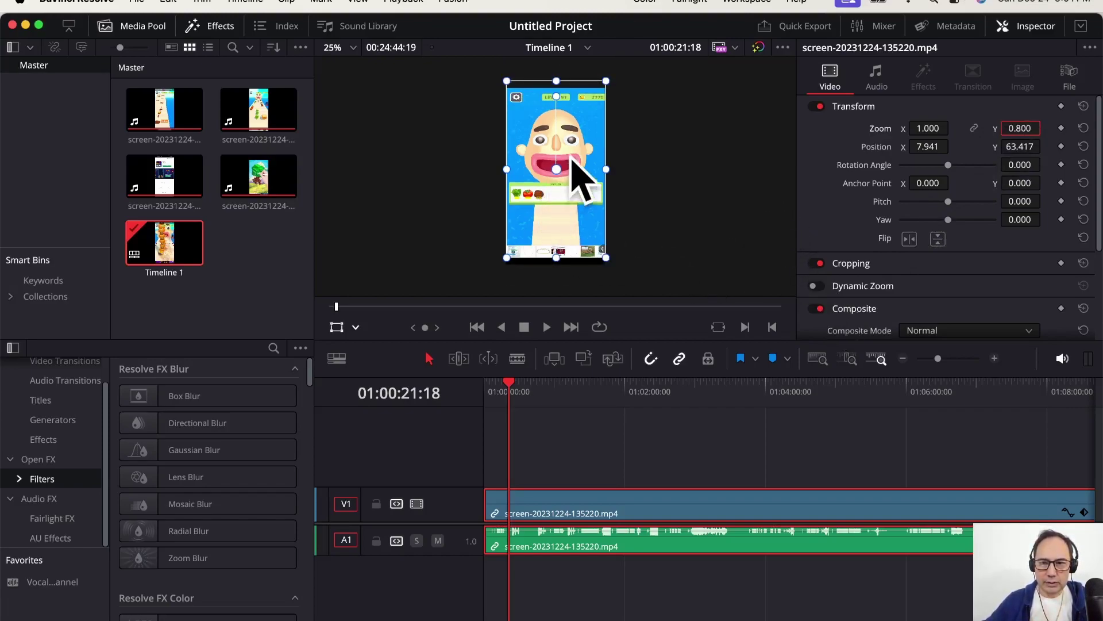
drag(582, 139, 581, 150)
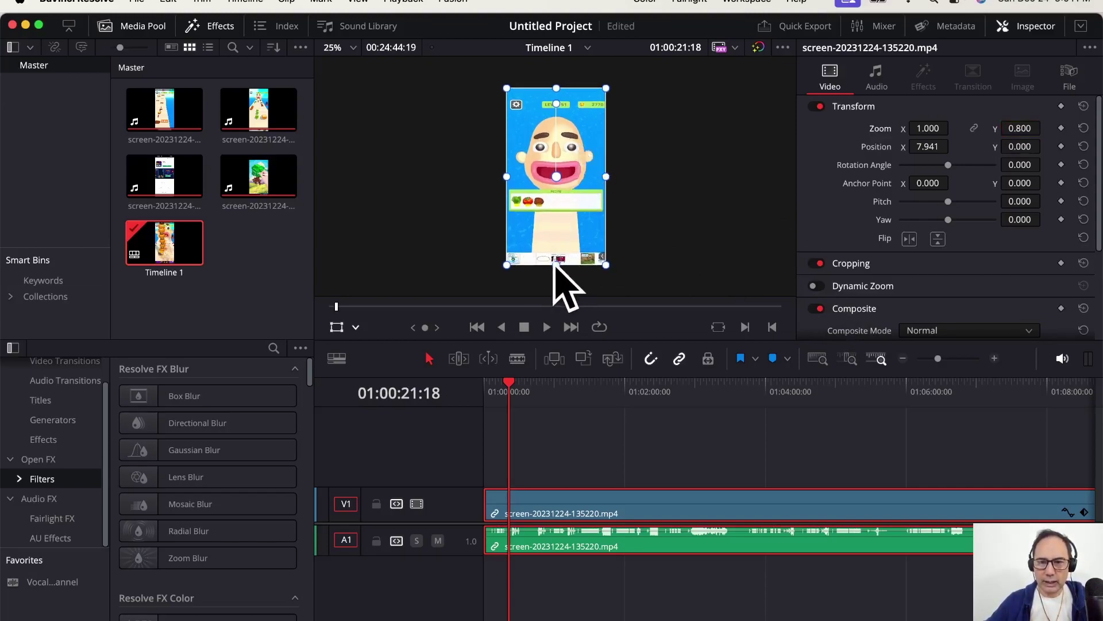
- Set the clip's Zoom Y to 0.85, leaving the horizontal zoom unlinked
click(1028, 131)
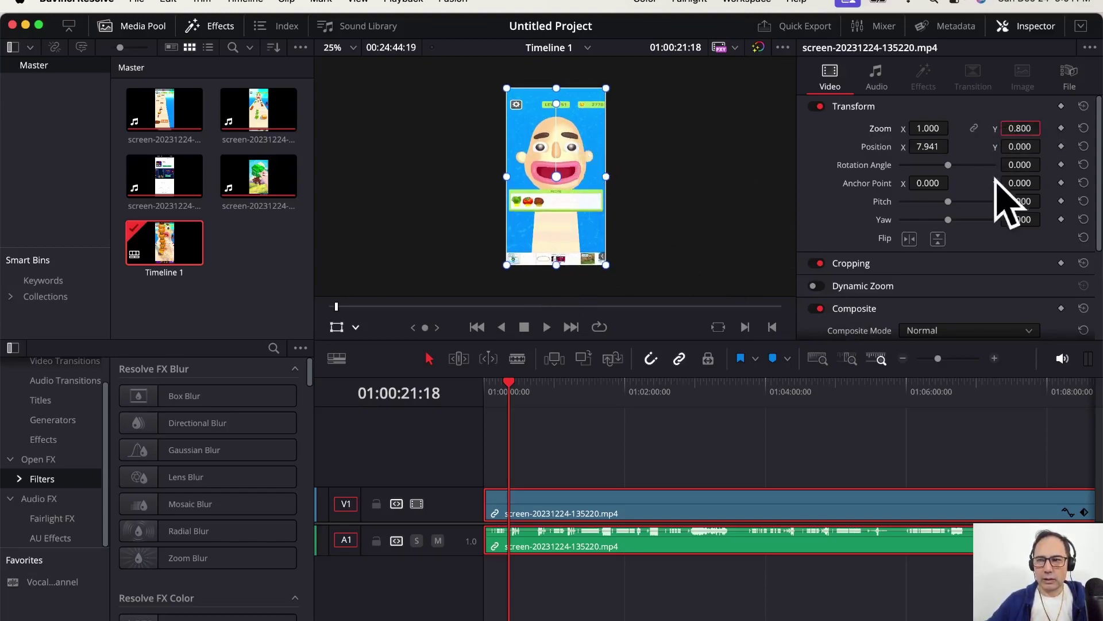
text(.85)
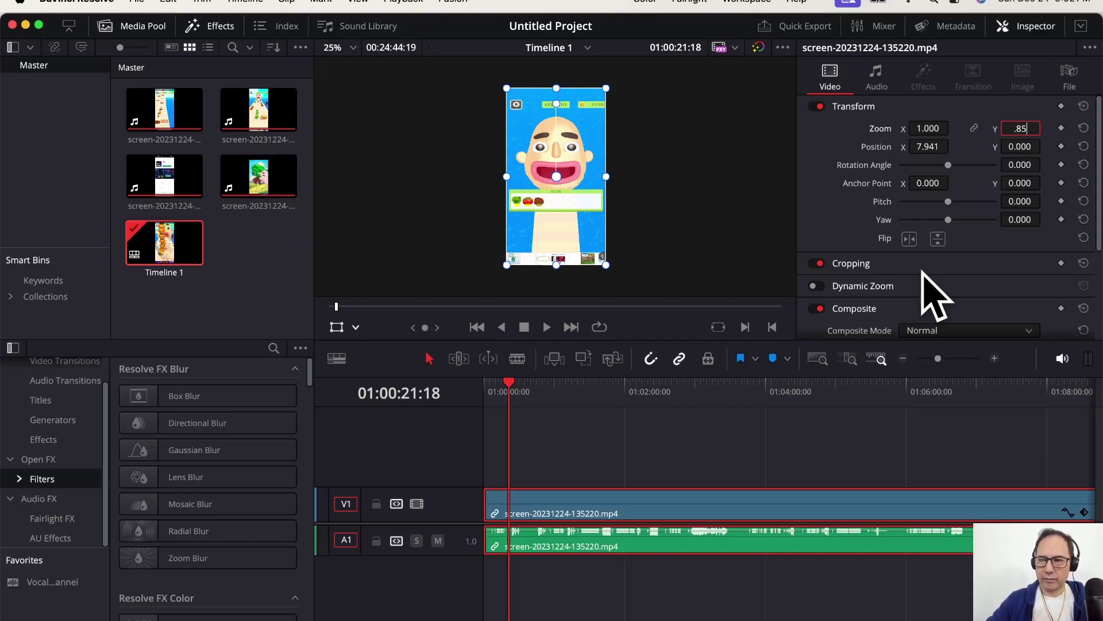
key(Return)
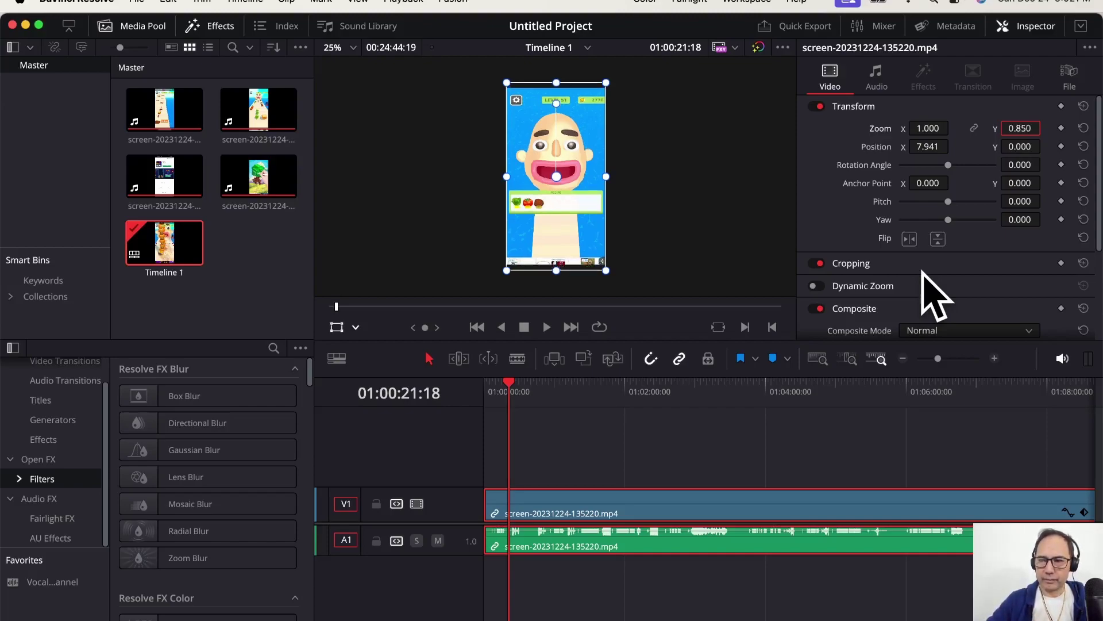
- Move the clip's picture down to Position Y about -38 and set its Zoom Y to 0.875
click(576, 208)
drag(576, 206, 577, 212)
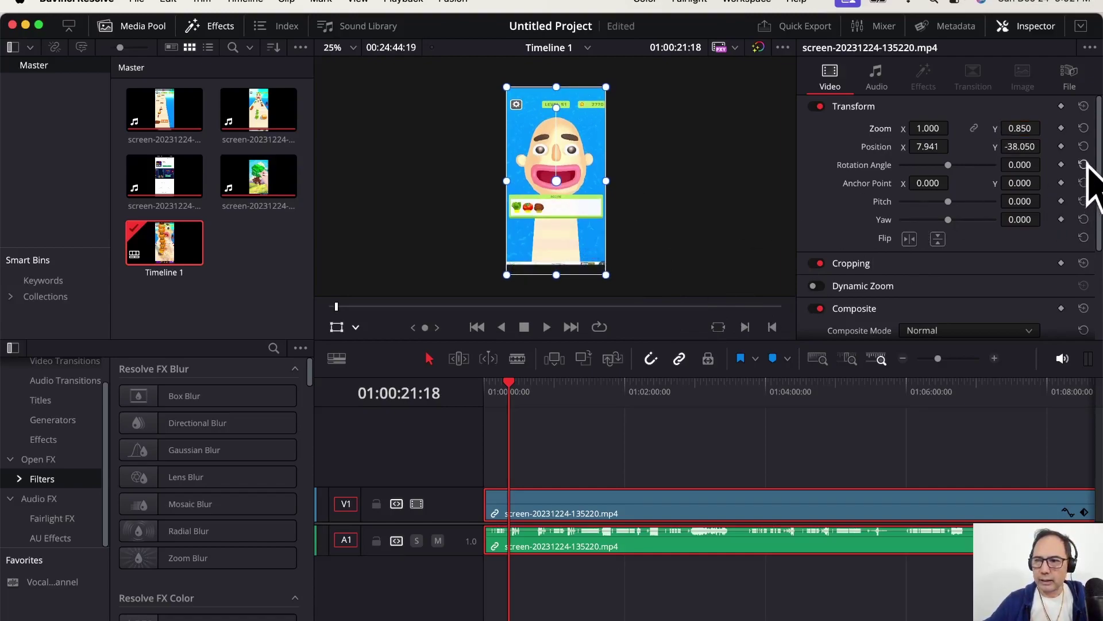
click(1025, 131)
text(.875)
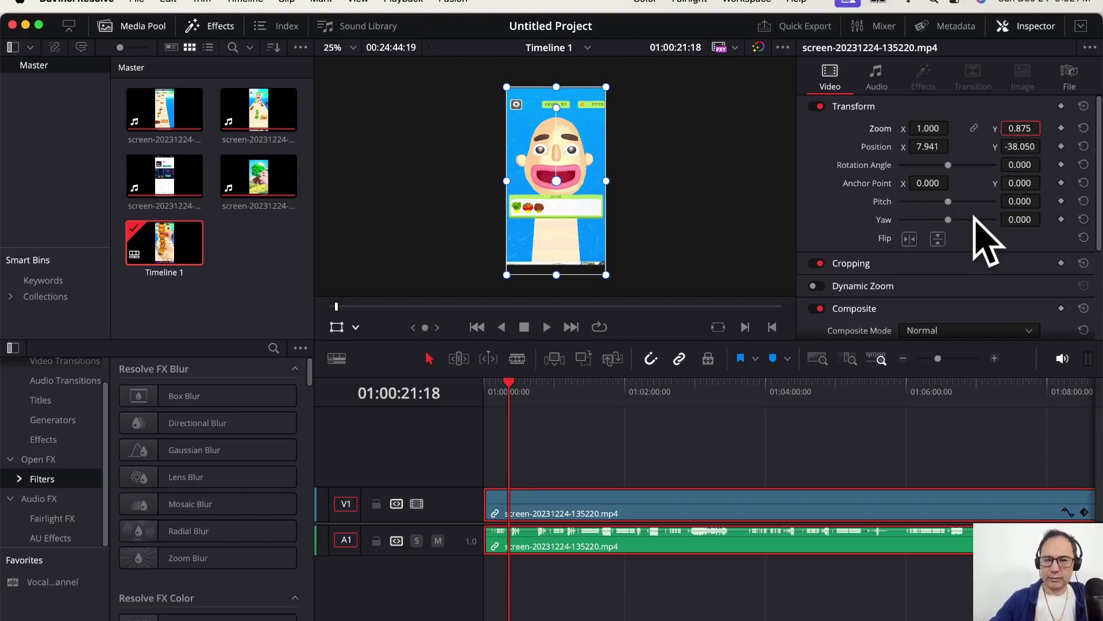
key(Return)
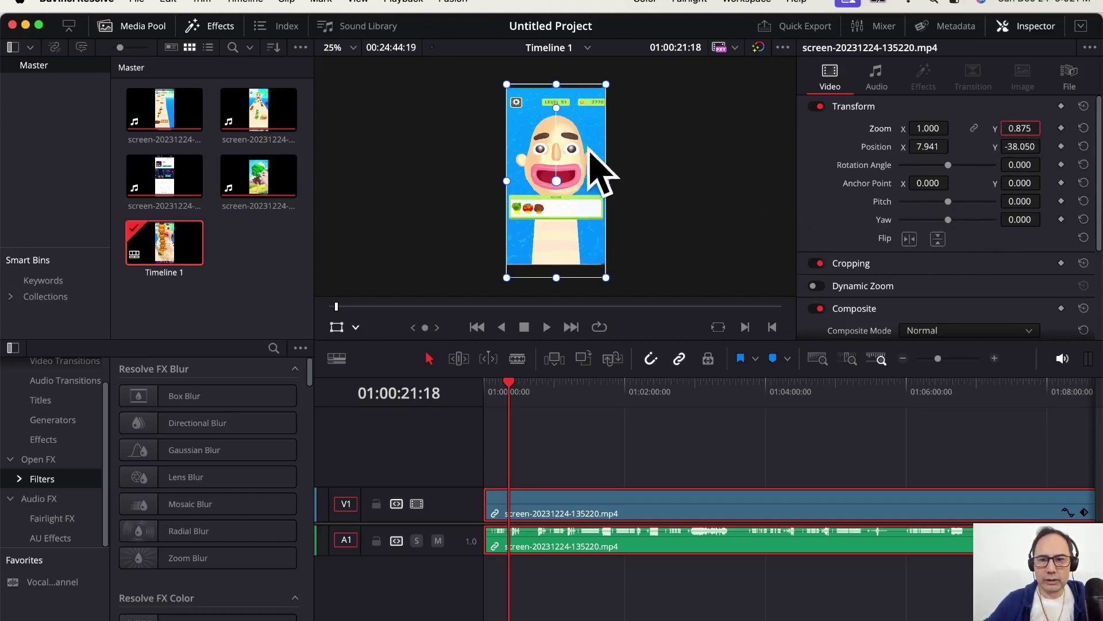
- Move the picture to about X 23.8, Y -63.4 and set the clip's Zoom Y to 0.87
drag(587, 146, 590, 151)
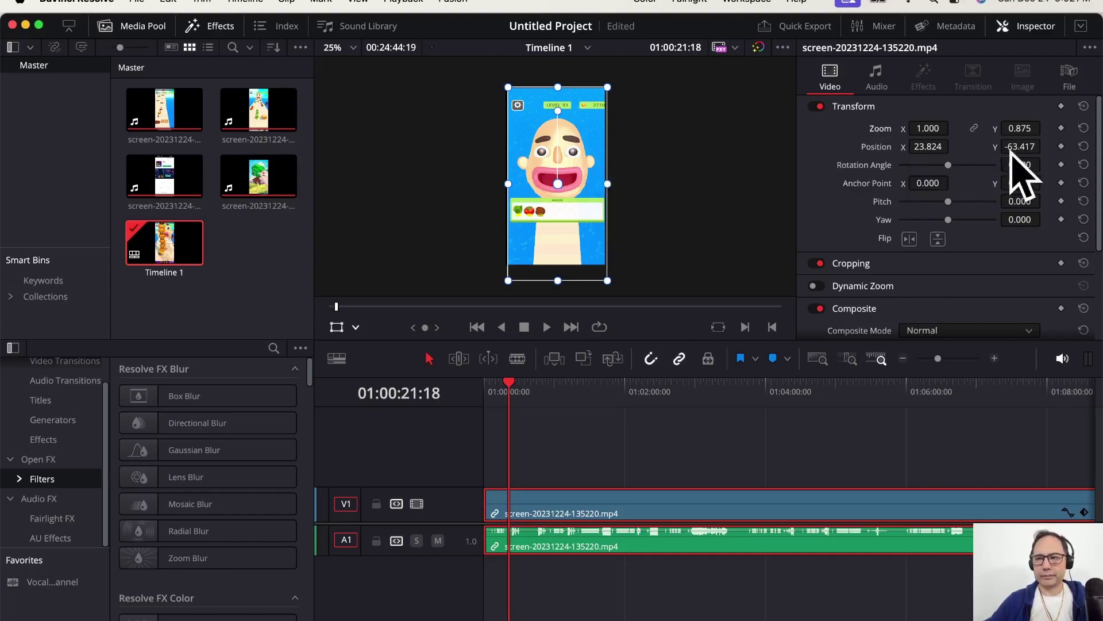
click(1028, 129)
key(BackSpace)
text(.87)
key(Return)
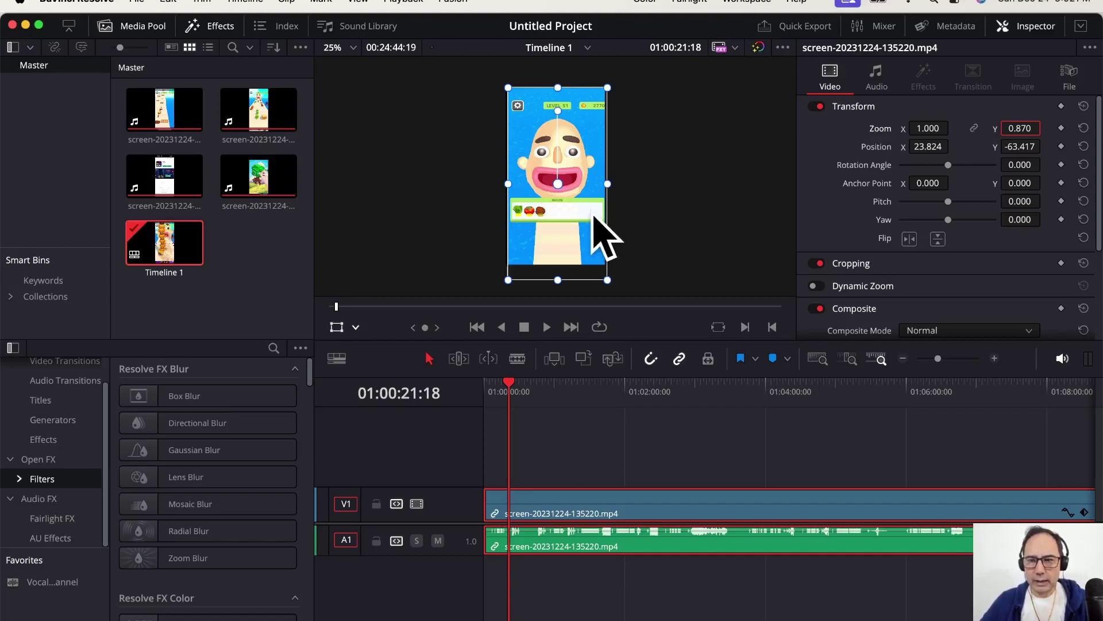
- Set the clip's Position X to 0 and Position Y to -63
click(918, 148)
text(0)
key(Return)
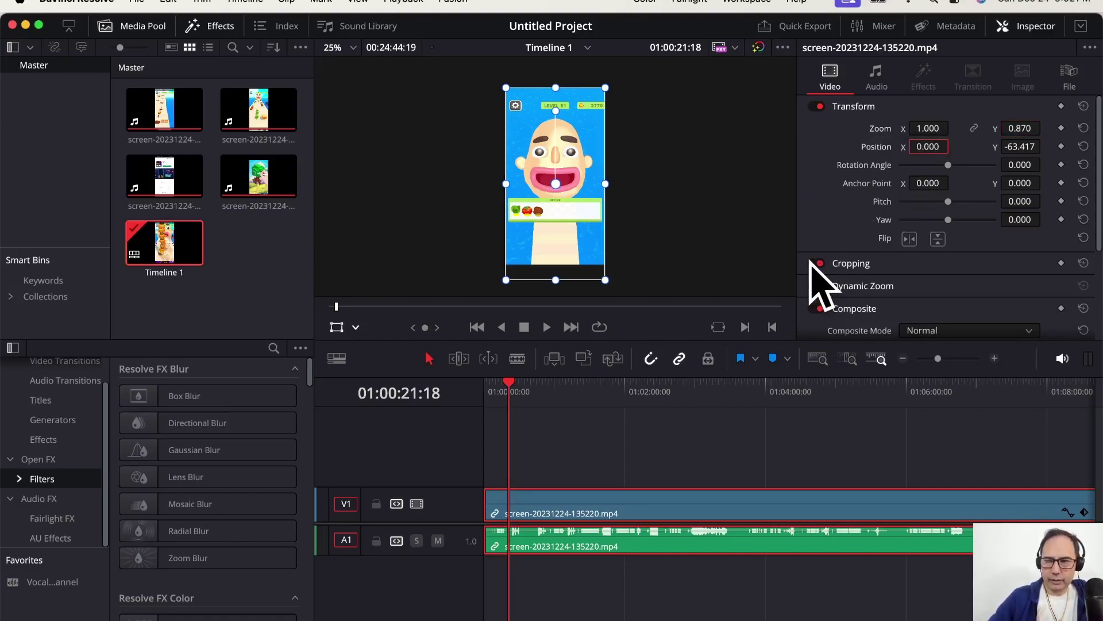
click(1012, 147)
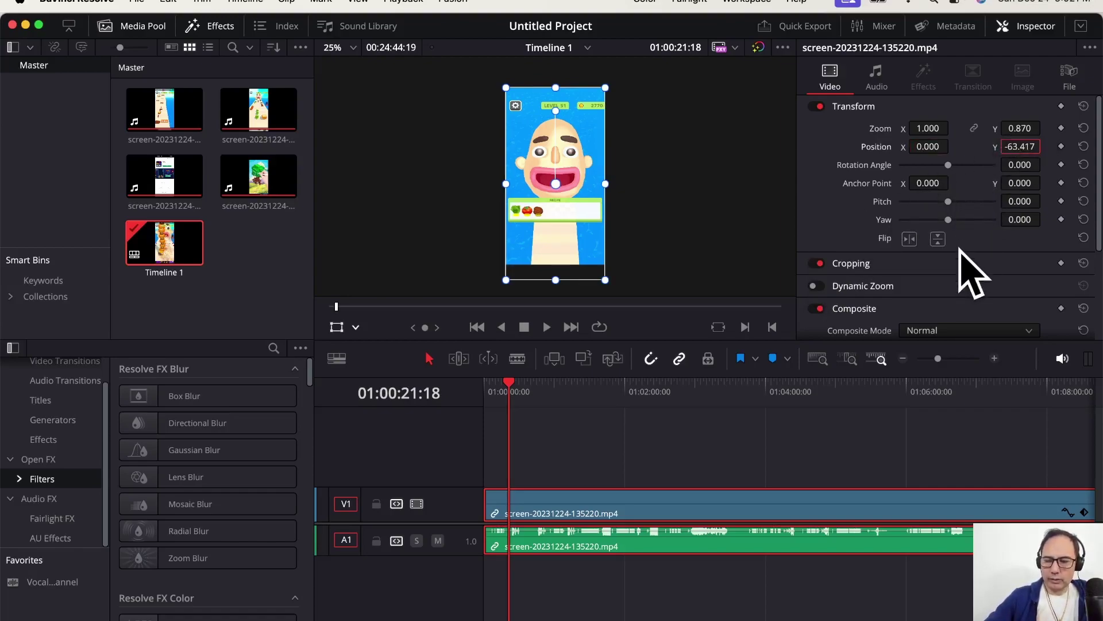
text(-63)
key(Return)
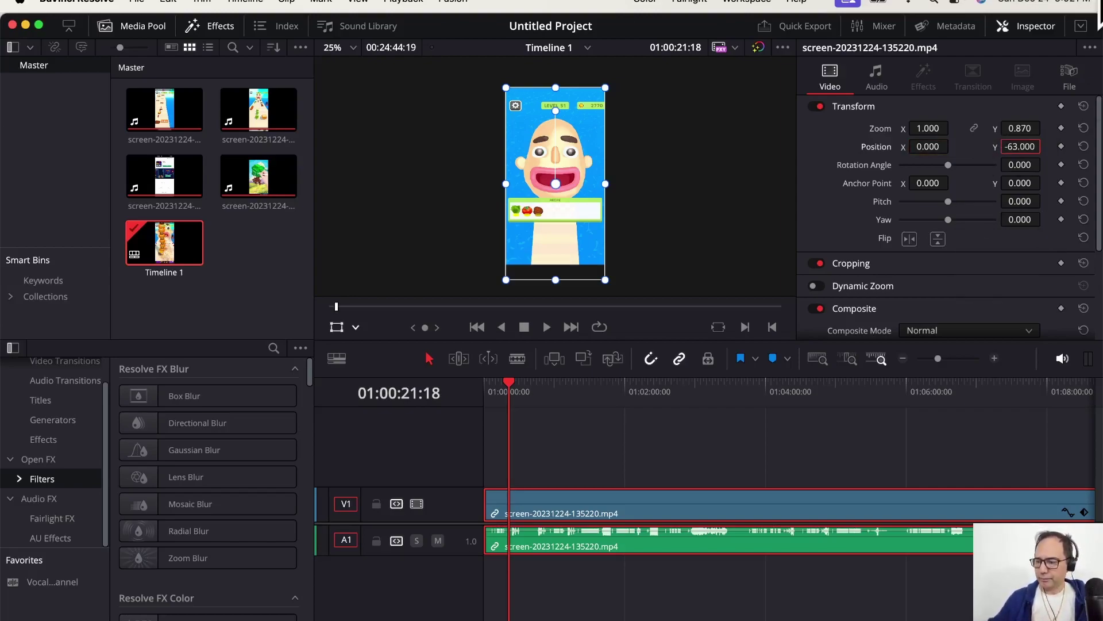
click(745, 132)
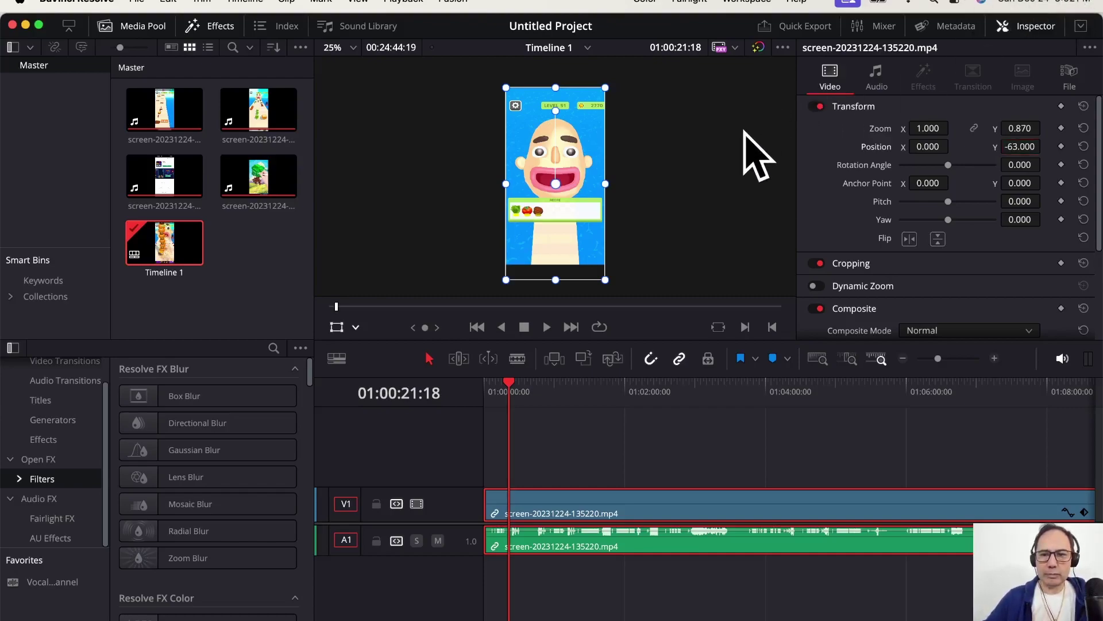
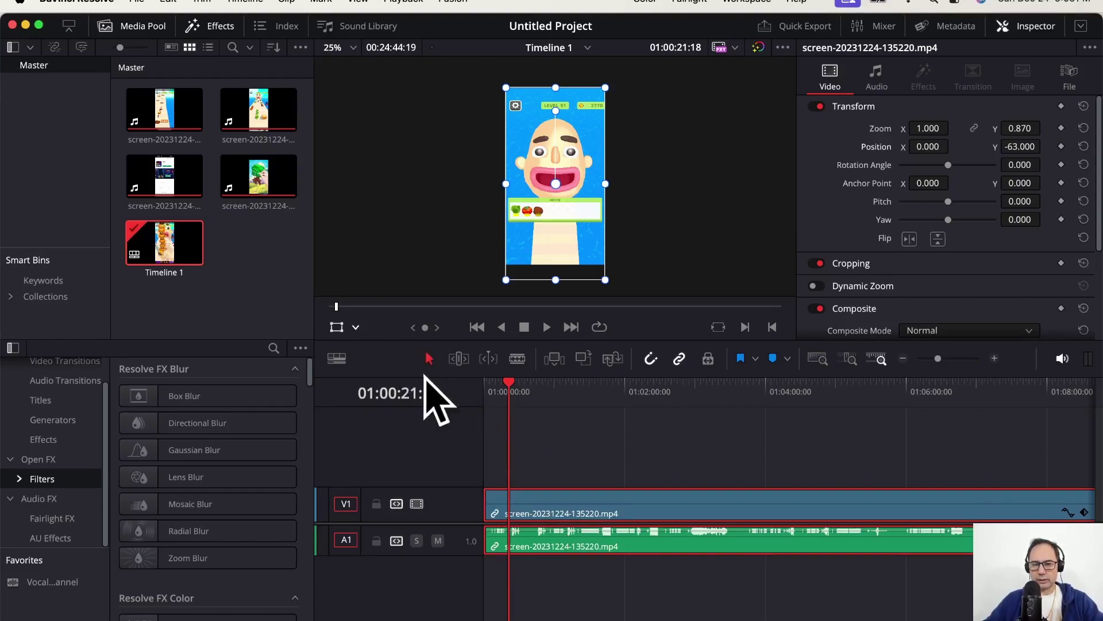
- Deselect the clip, switch to Blade Edit Mode and return the playhead to the timeline start
click(584, 425)
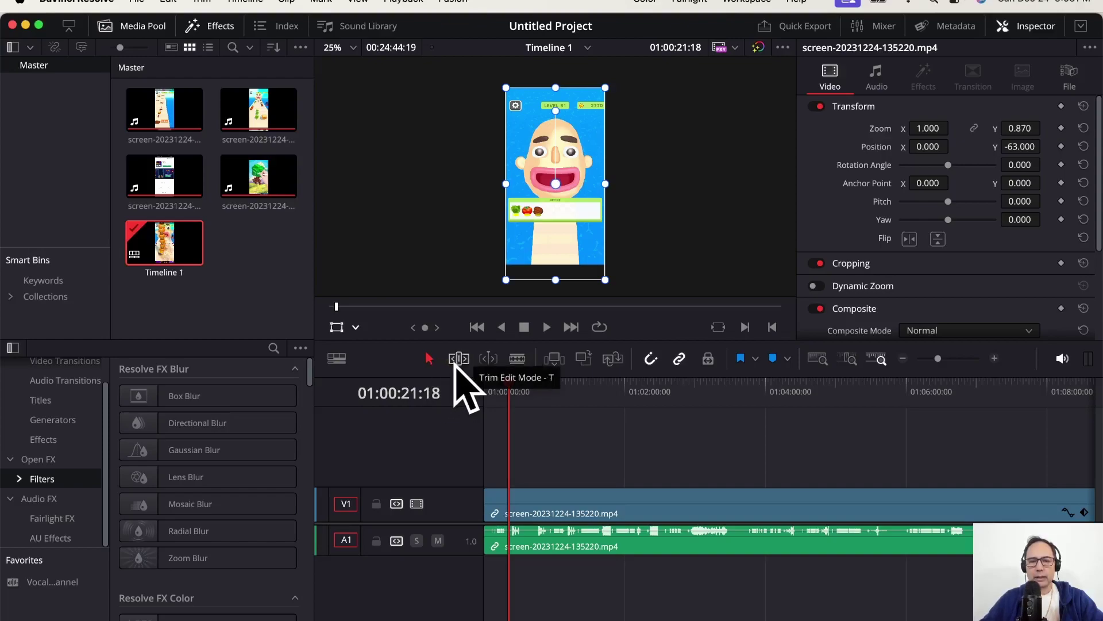
click(517, 358)
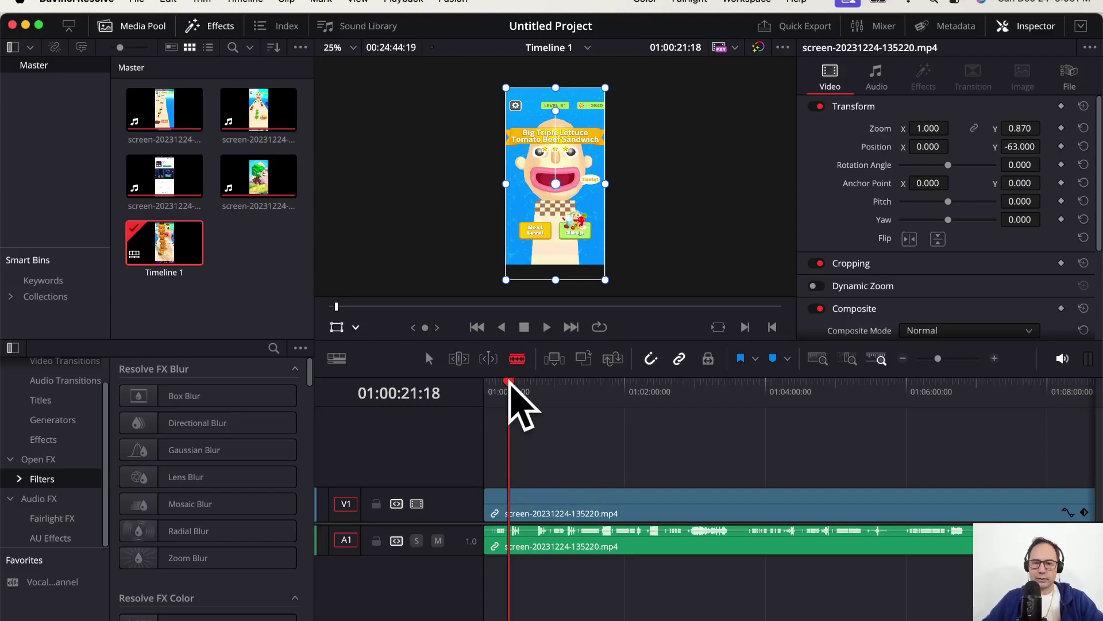
click(903, 358)
click(903, 358)
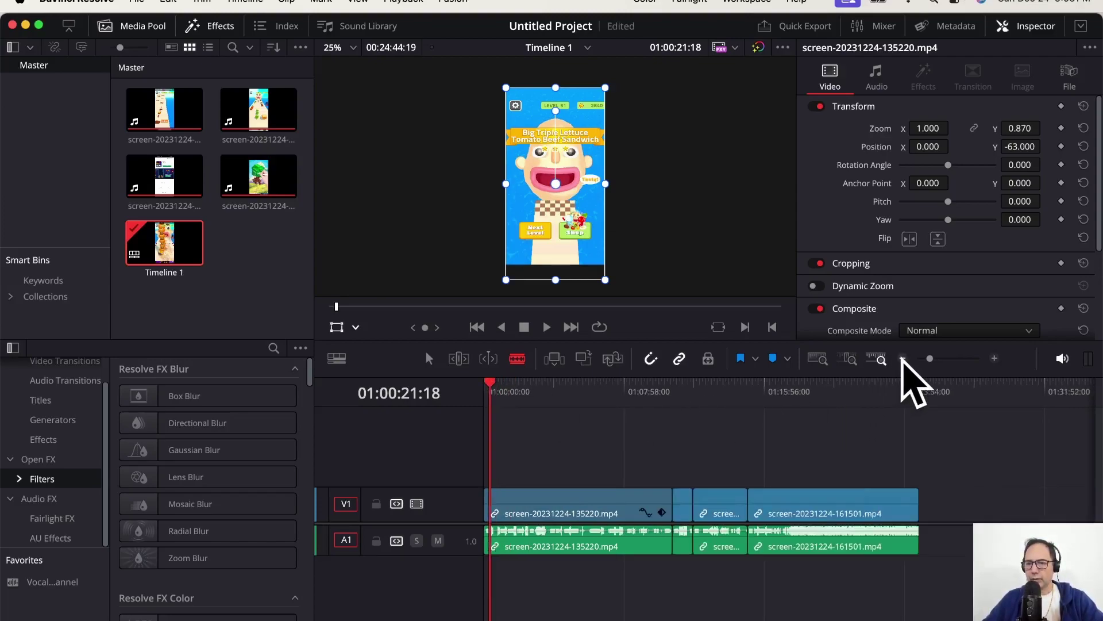
click(994, 358)
click(994, 358)
click(995, 358)
click(995, 358)
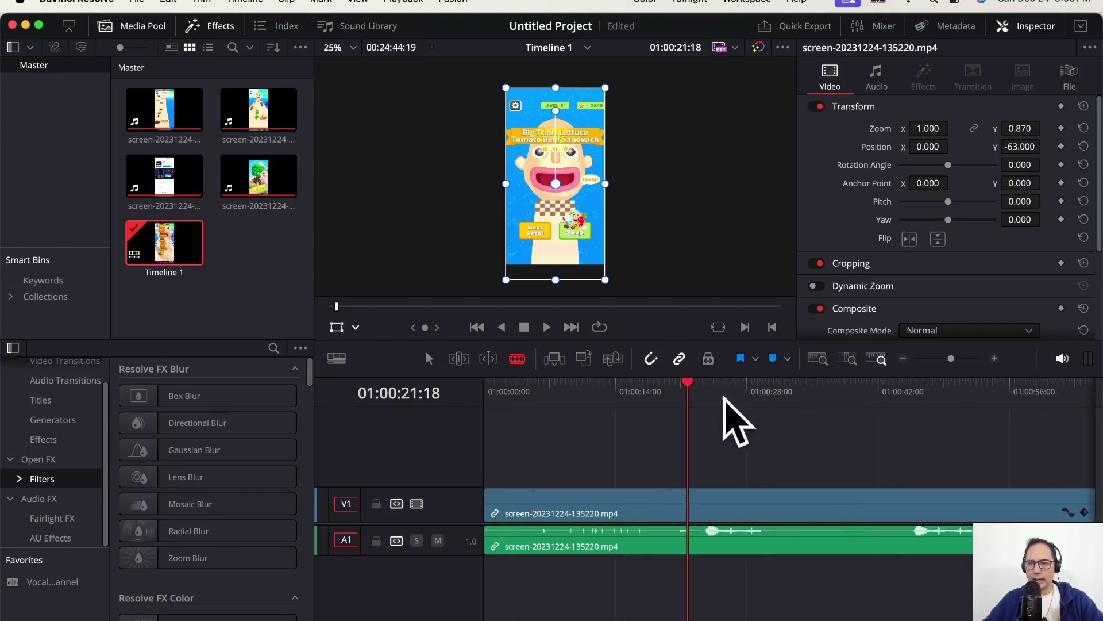
key(Home)
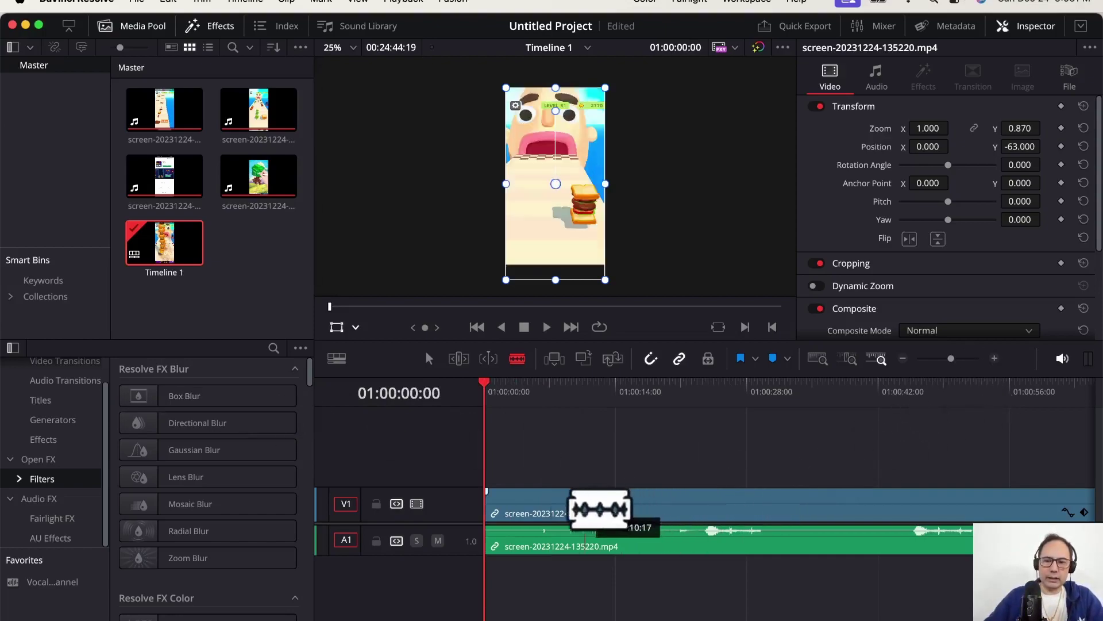
- Cut off roughly the first 3 seconds of the first clip and move the remainder to the timeline start
key(a)
click(580, 518)
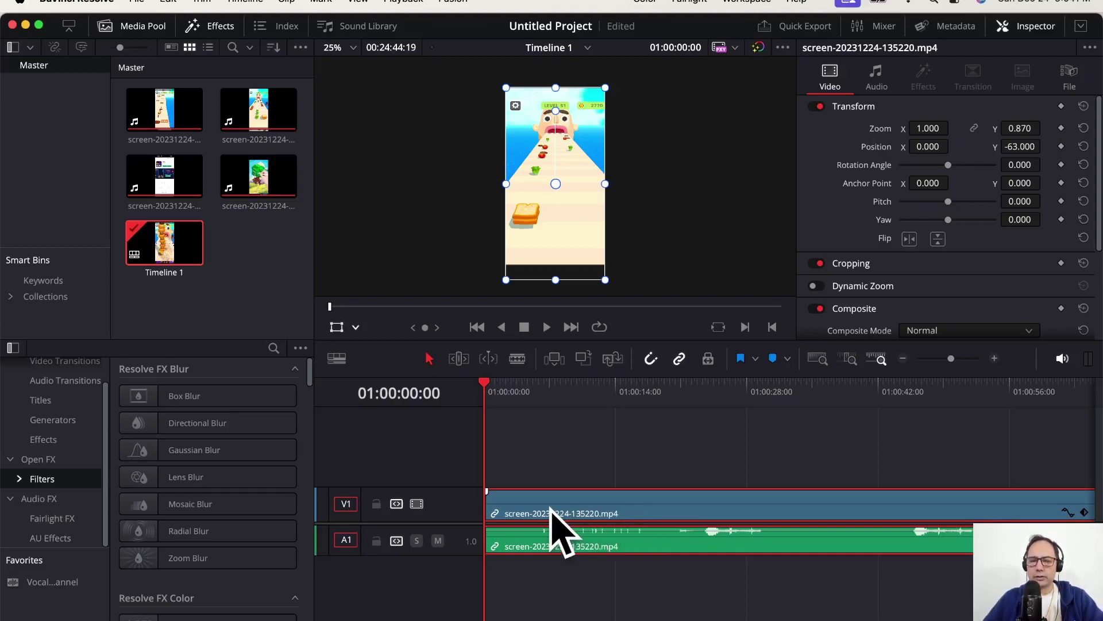
key(b)
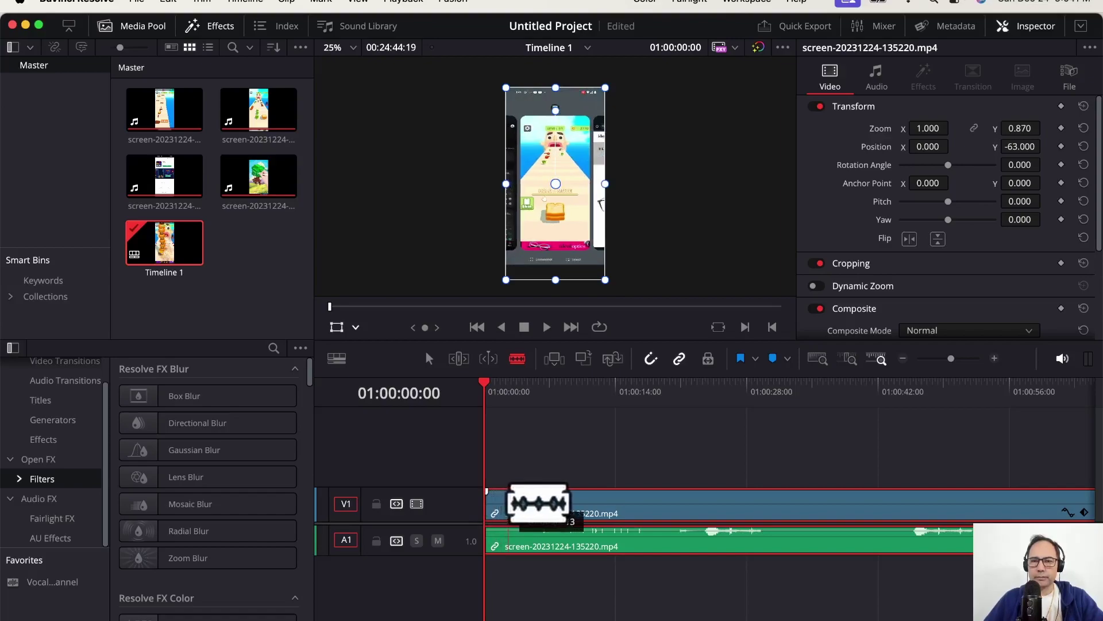
click(516, 504)
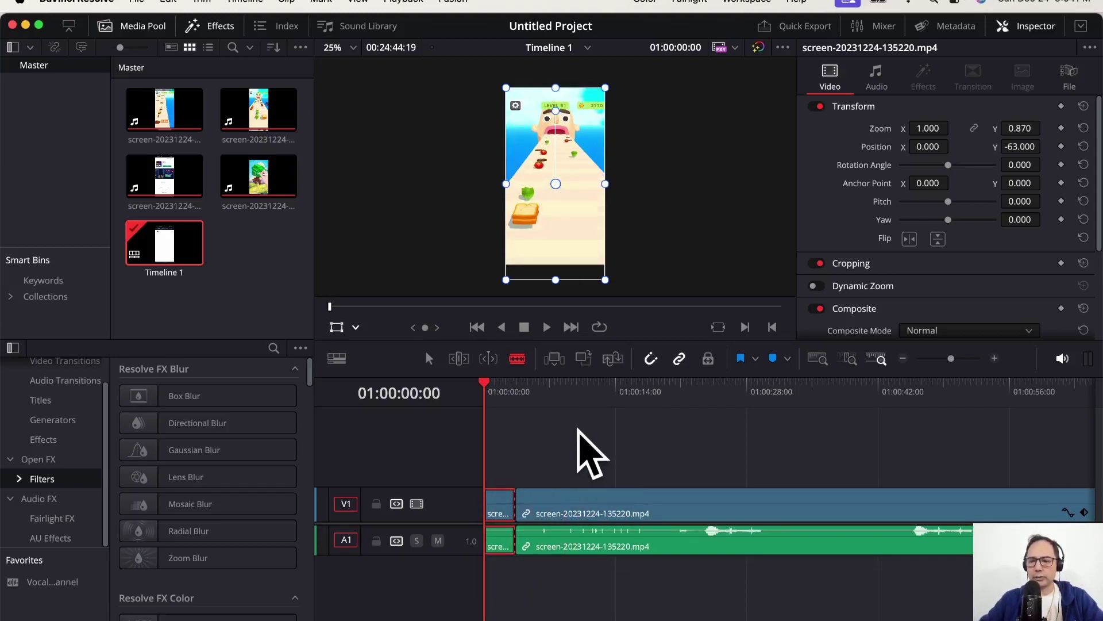
key(BackSpace)
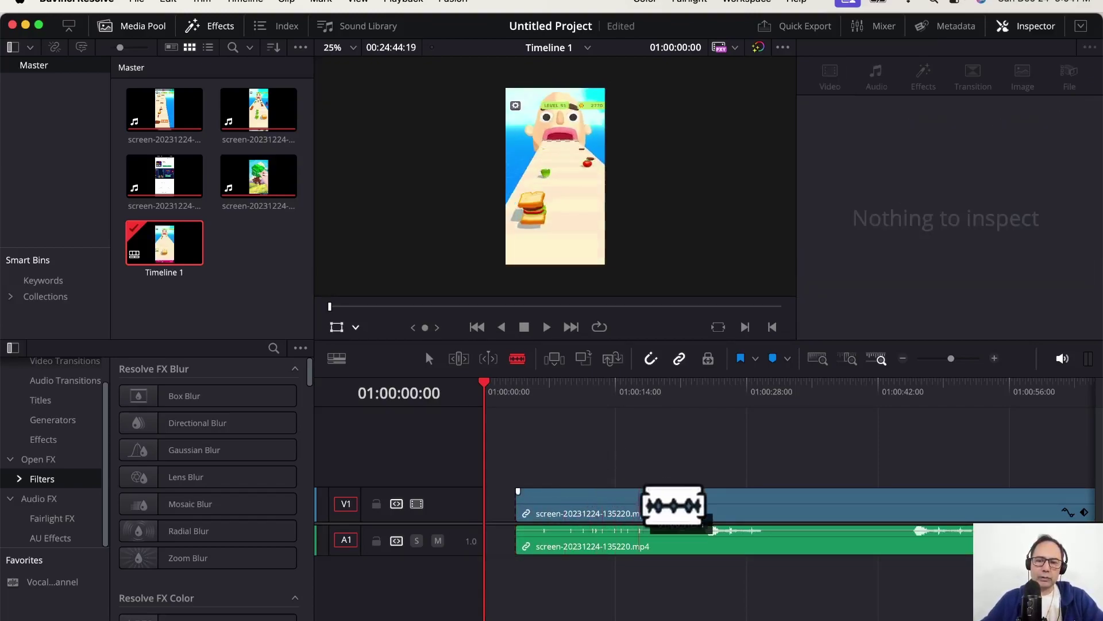
key(a)
drag(650, 517, 611, 522)
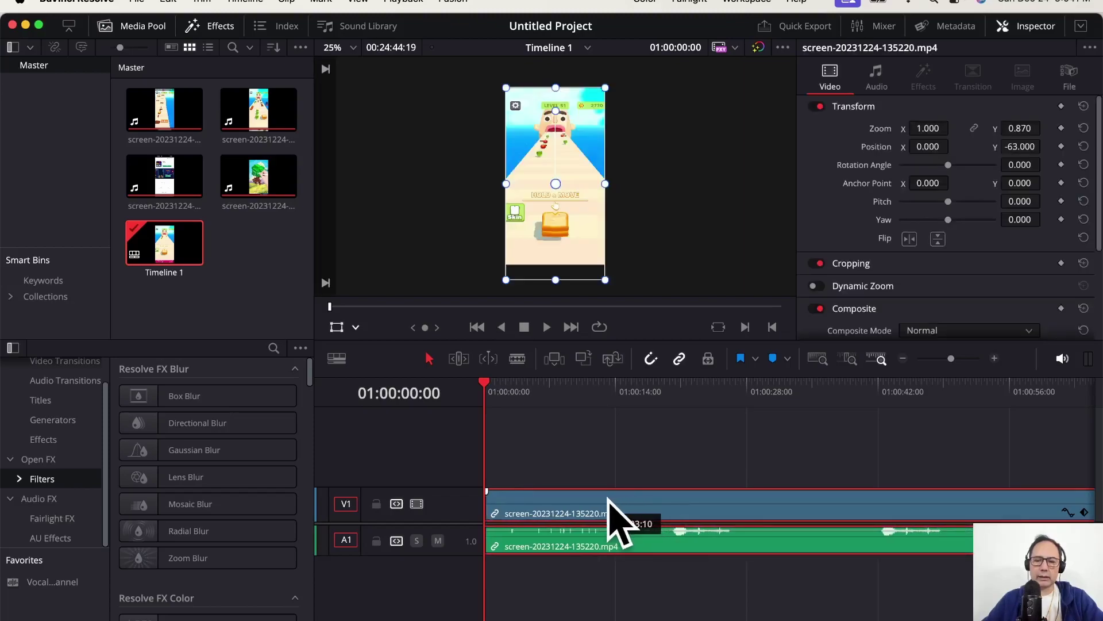
- Split the first clip at about 20 seconds and again at about 27 seconds, isolating the ad section
key(b)
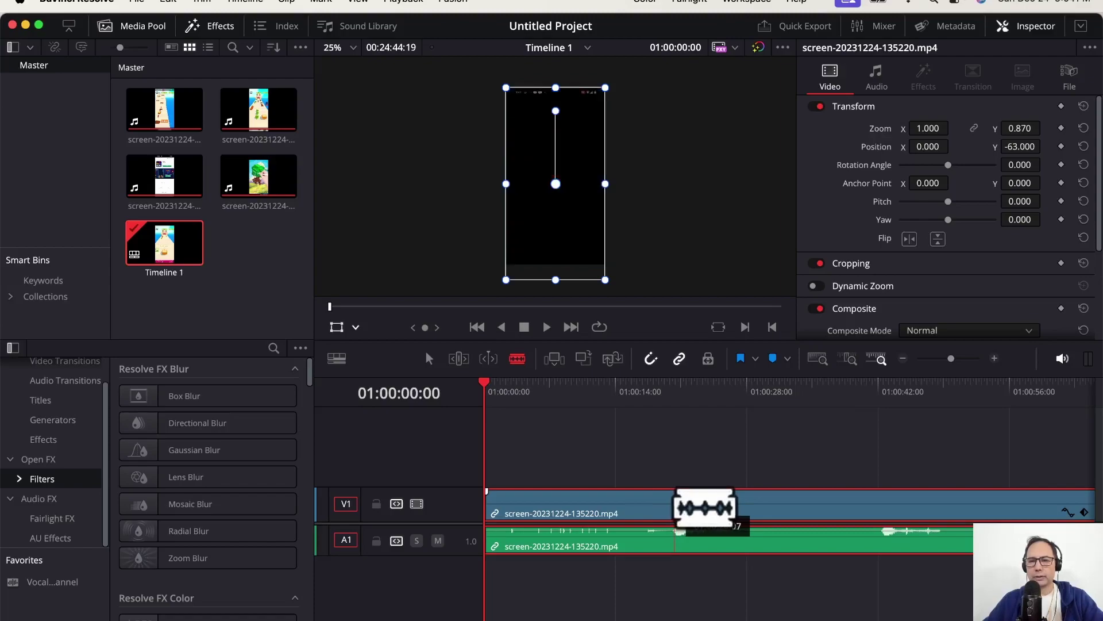
click(674, 505)
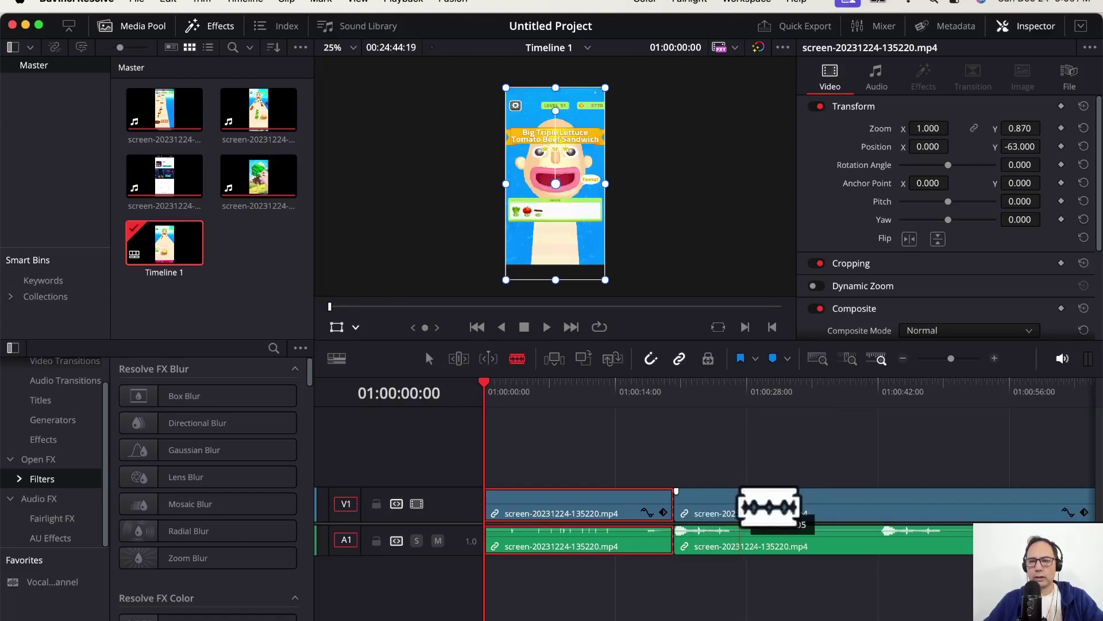
click(740, 506)
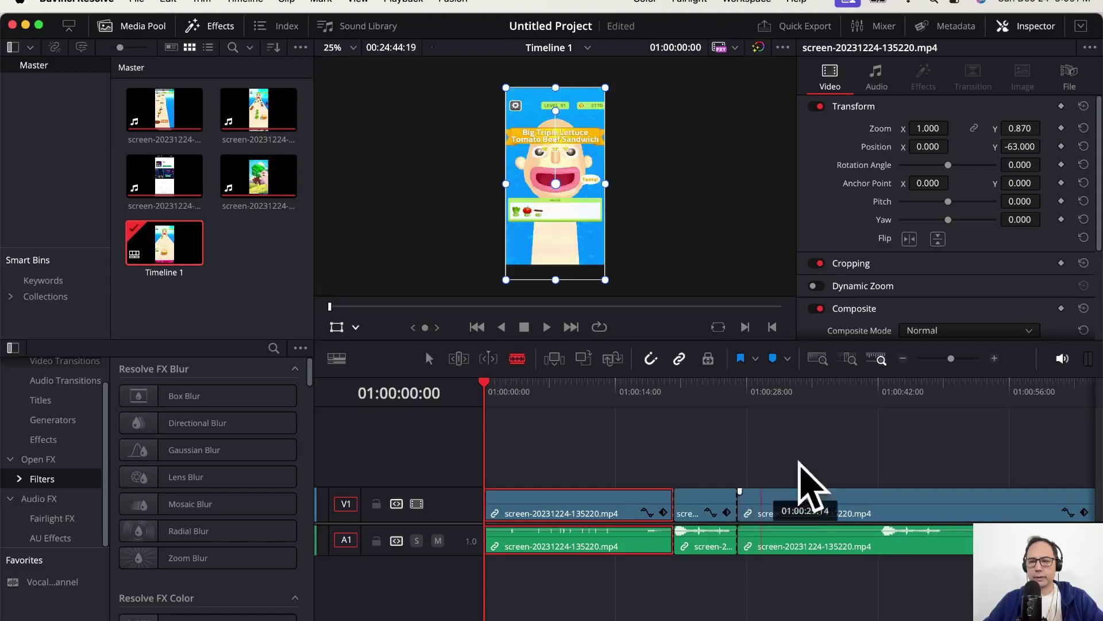
- Delete the piece between the two cuts and move the following piece against the end of the first
click(994, 358)
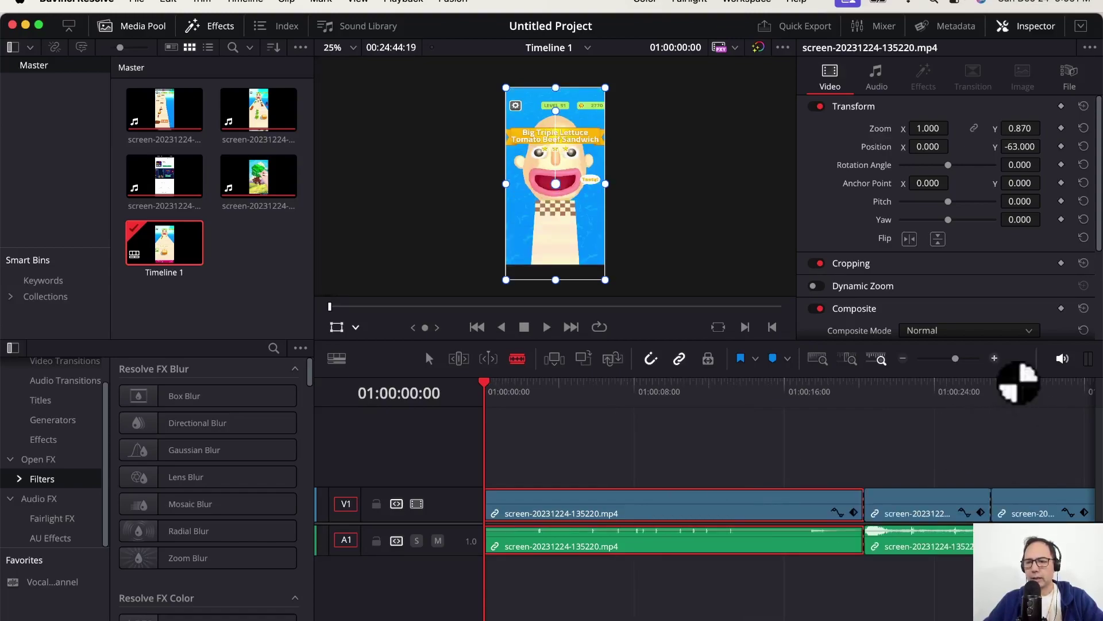
key(a)
click(922, 502)
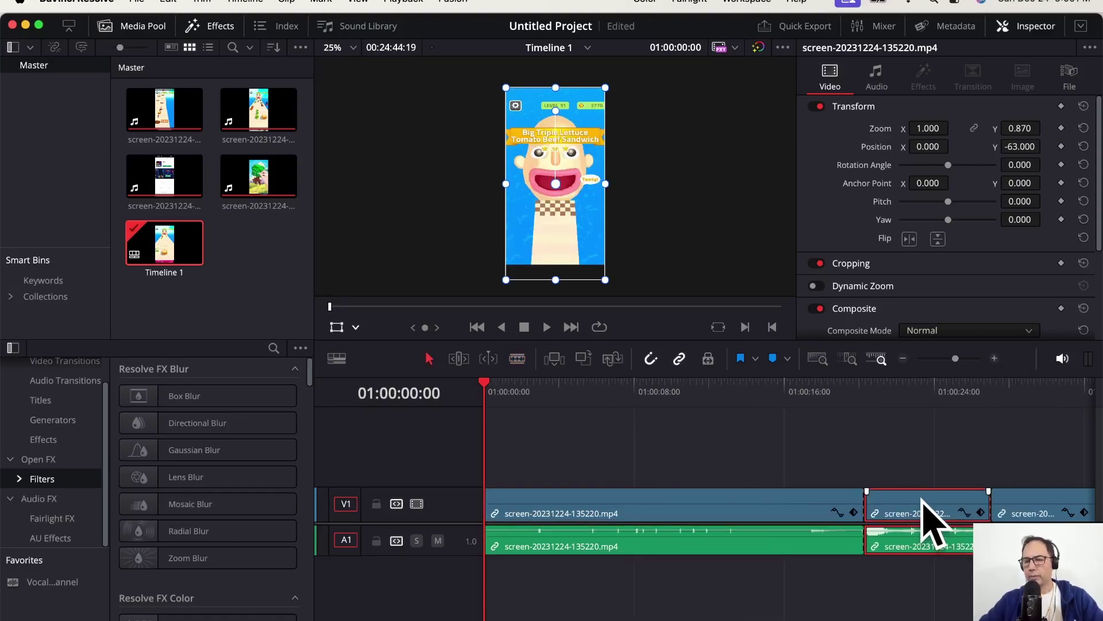
double_click(923, 501)
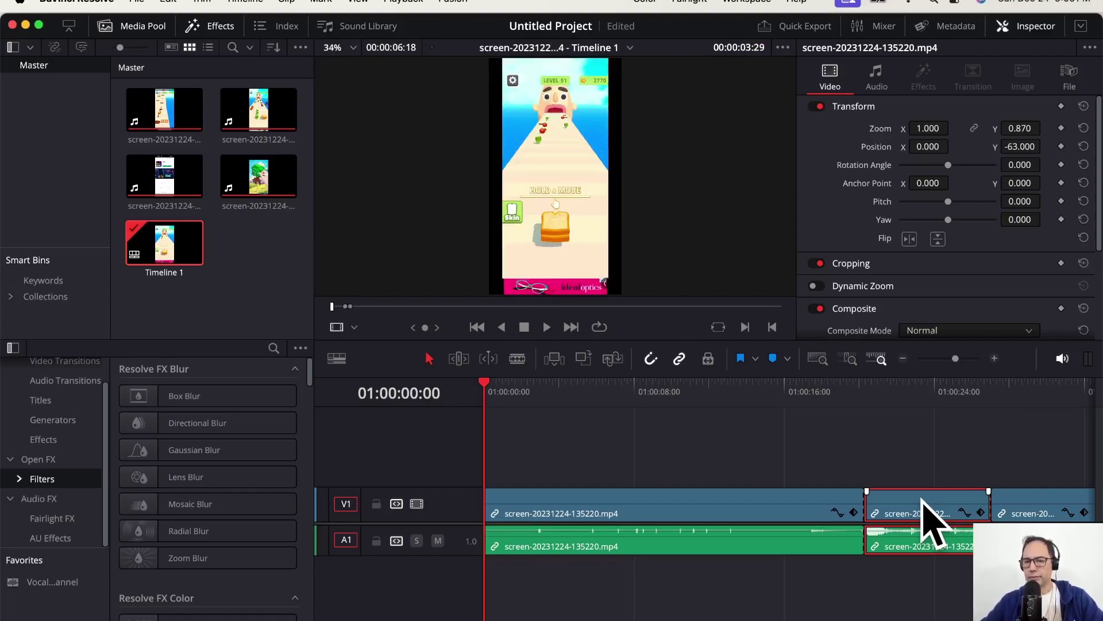
click(876, 508)
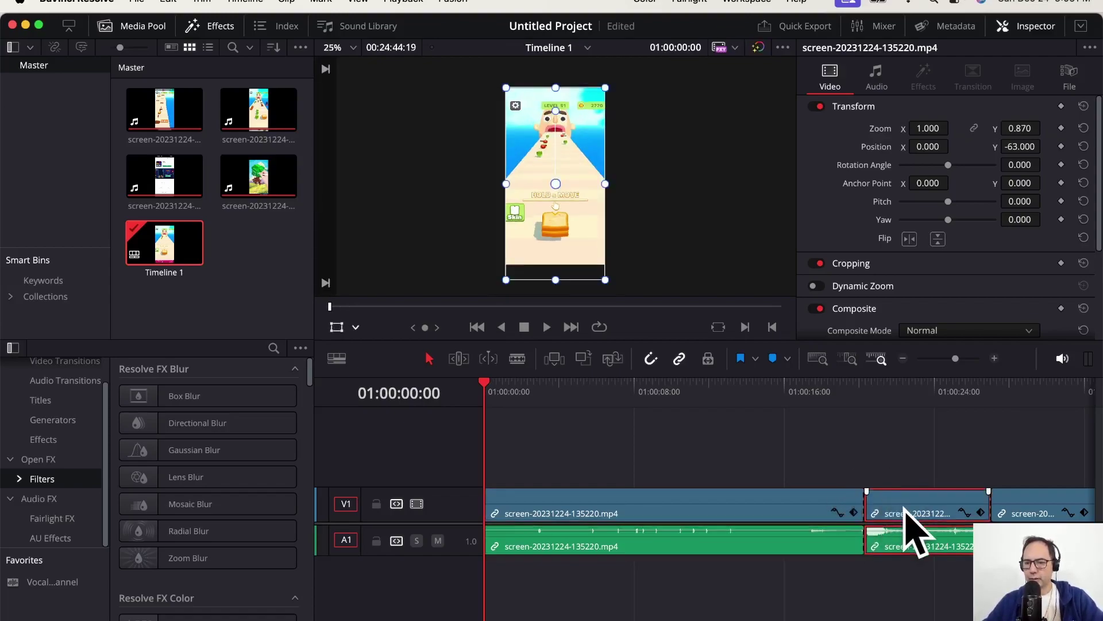
key(BackSpace)
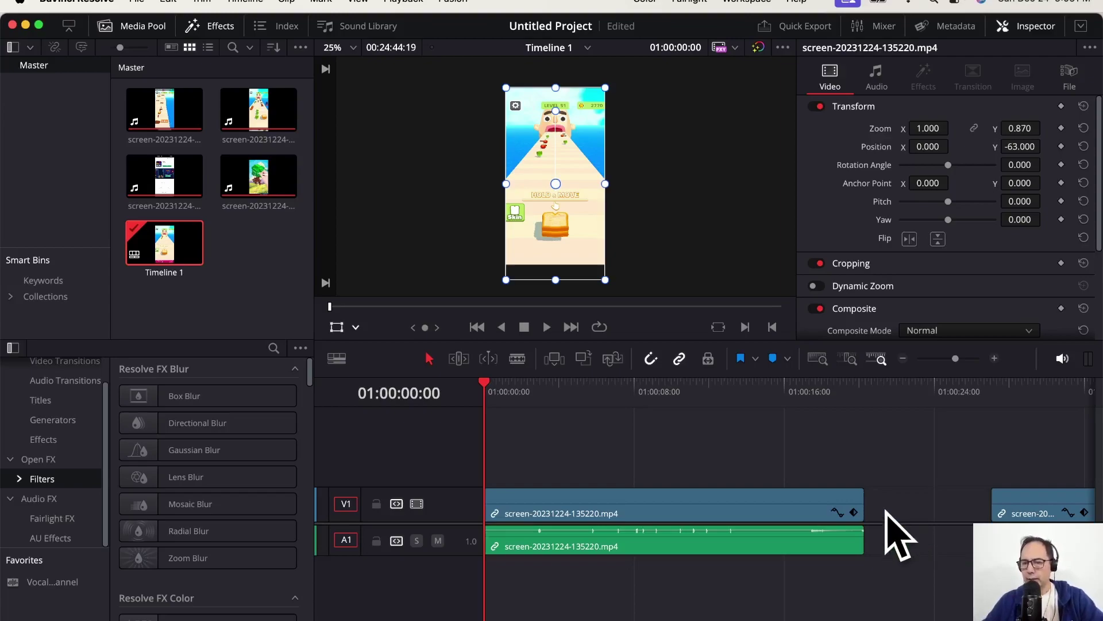
drag(1037, 517, 931, 536)
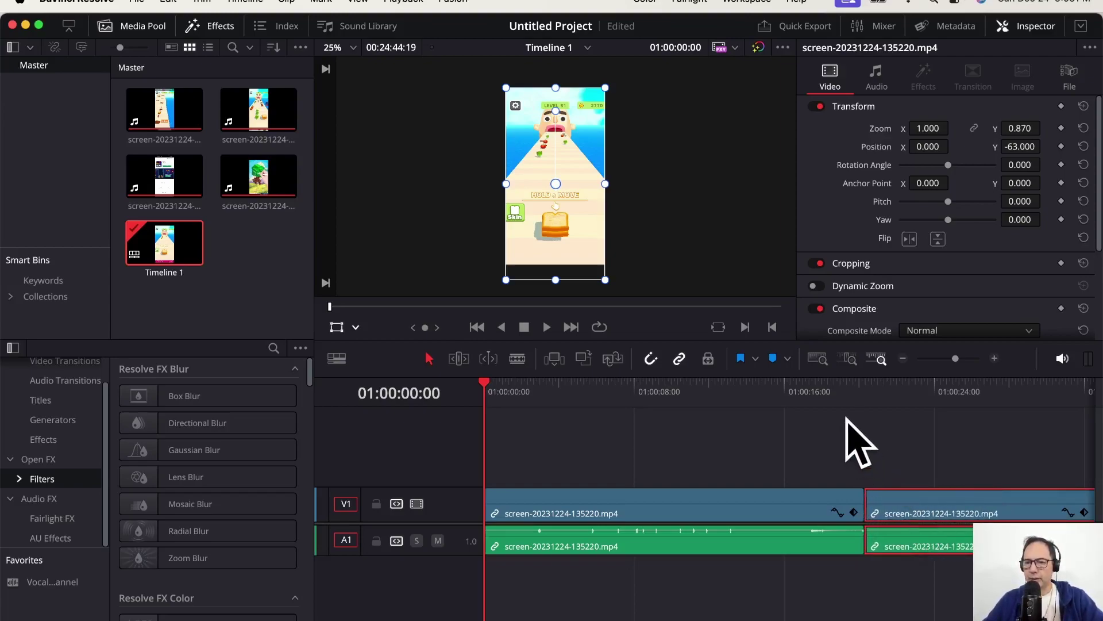
- Cut off the leftover ad frames after the join at 01:00:20:07, delete them and close the gap
click(852, 385)
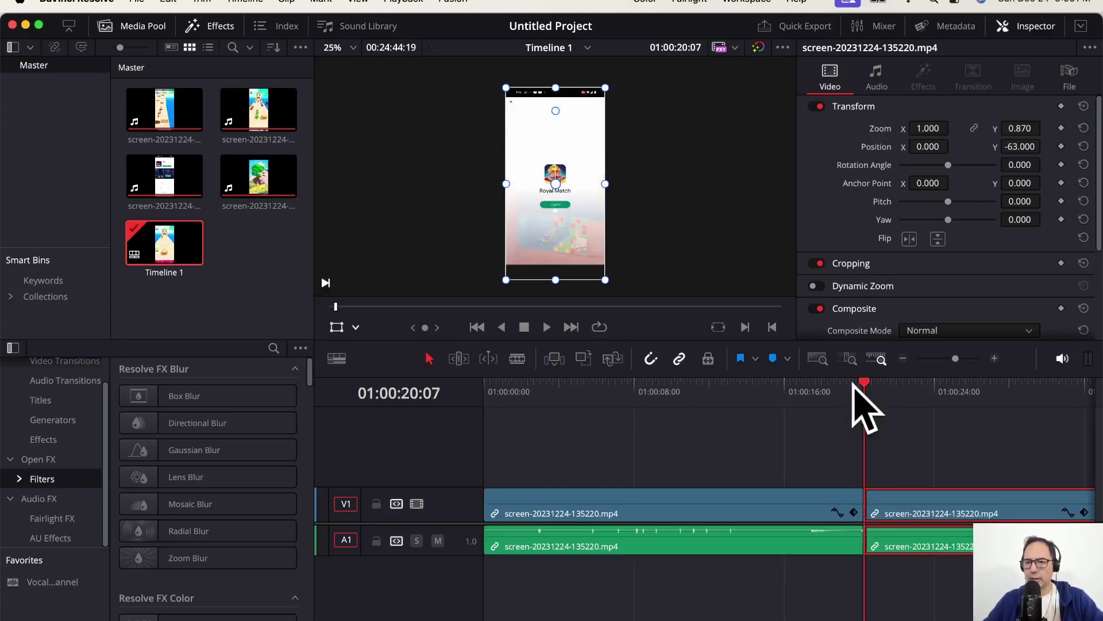
click(995, 357)
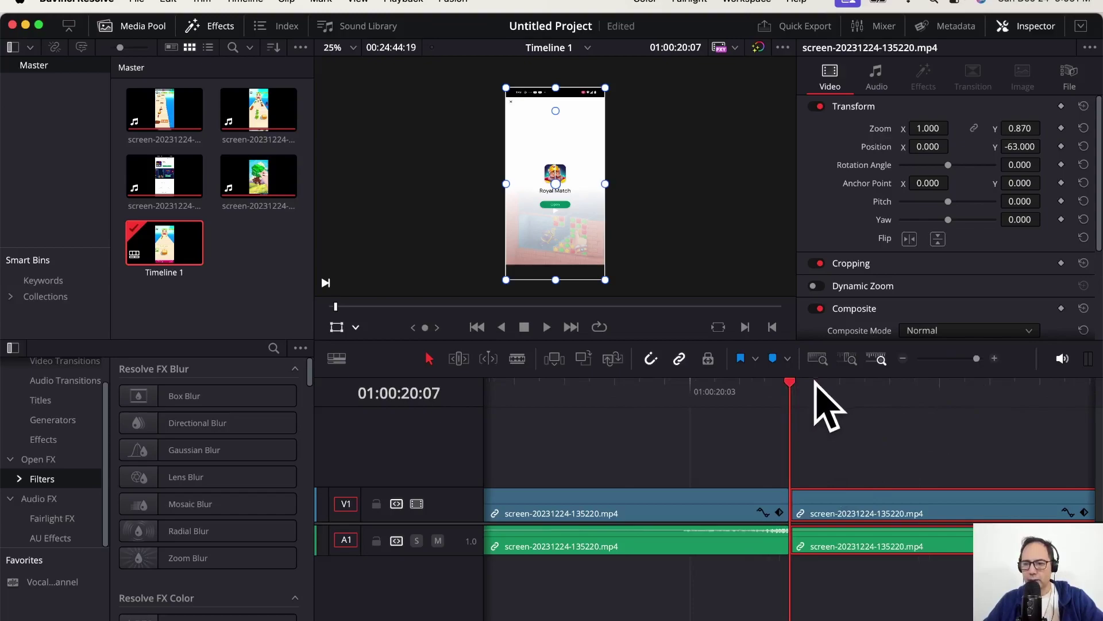
key(b)
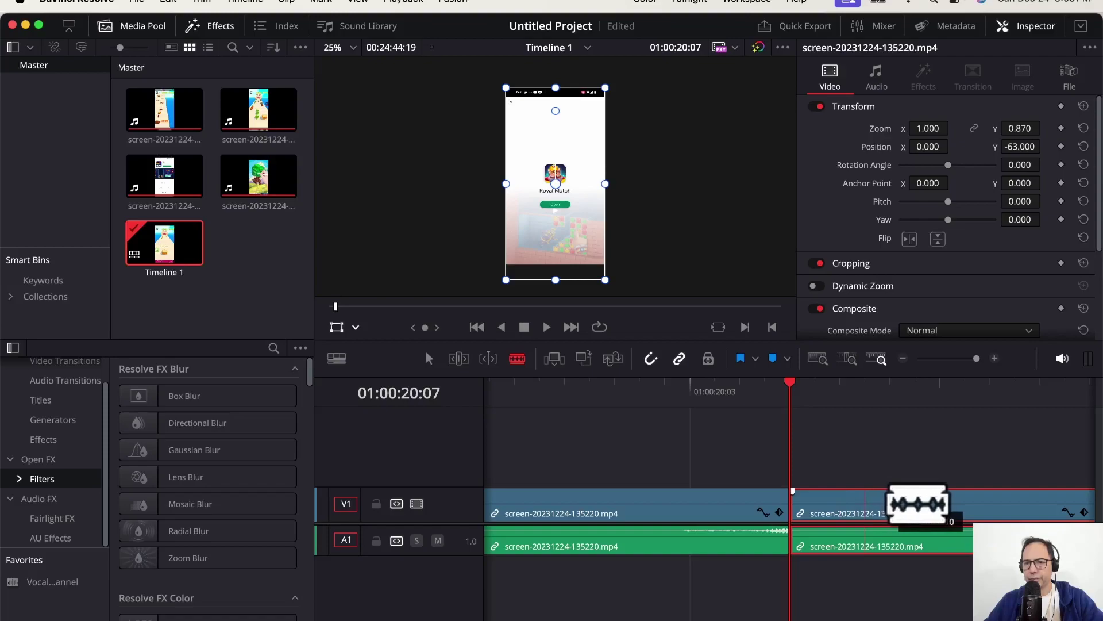
click(888, 511)
key(BackSpace)
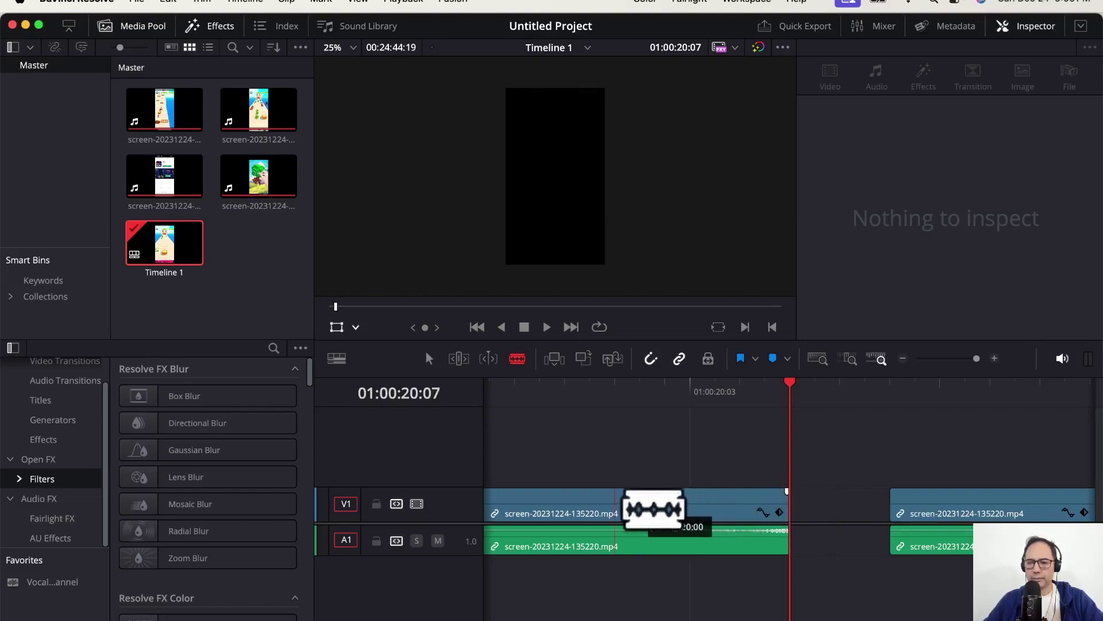
key(a)
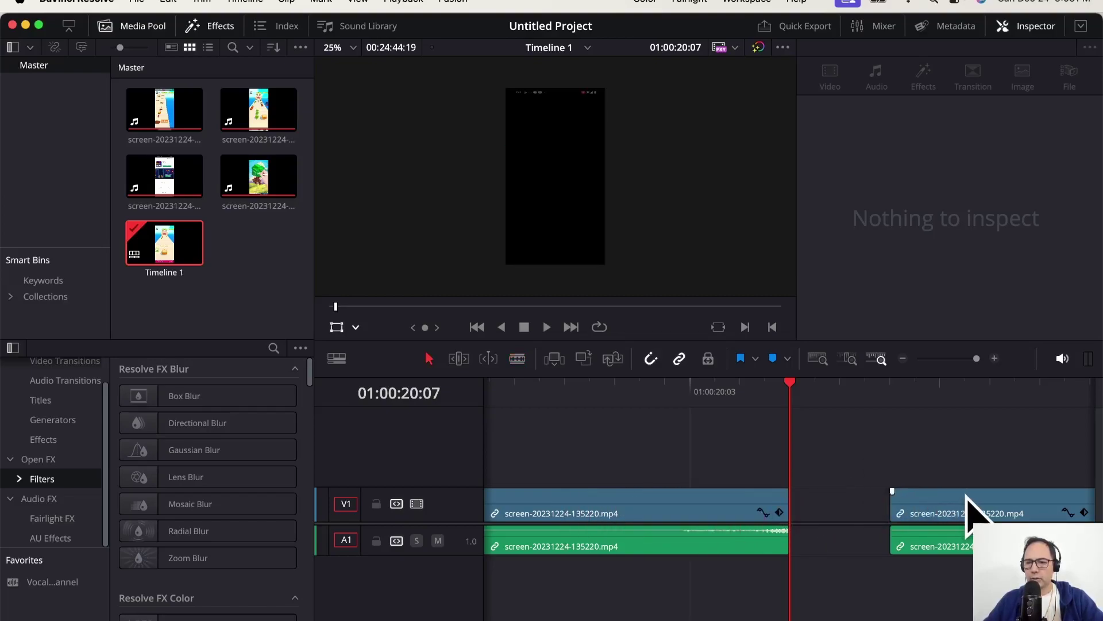
drag(973, 510, 899, 517)
scroll(914, 382, down, 3)
scroll(926, 383, down, 2)
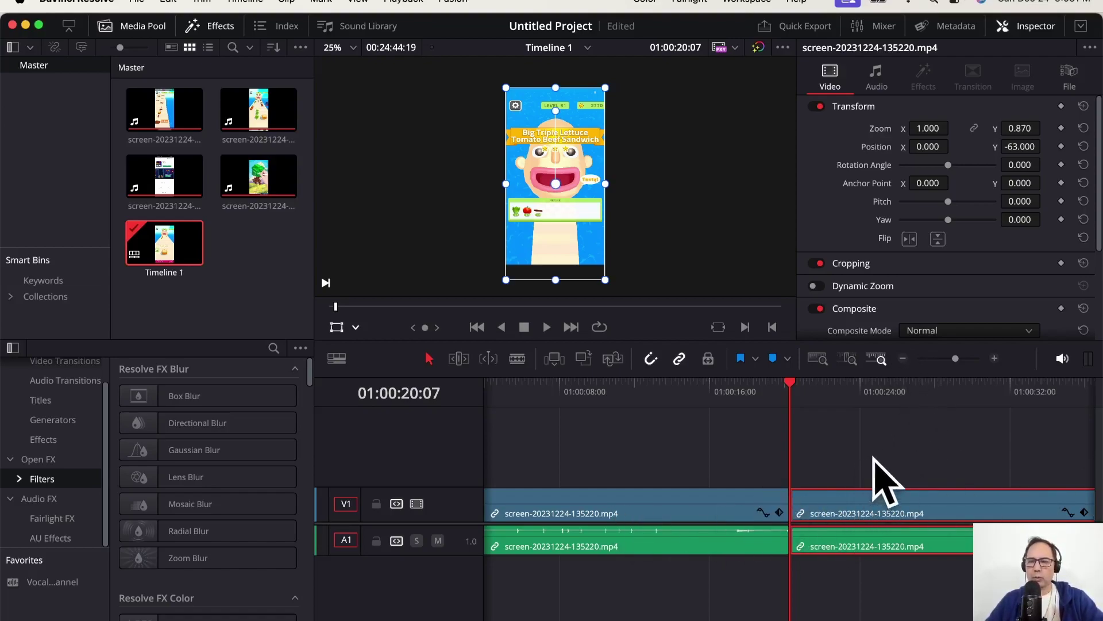
- Review the whole timeline out to its end, then scrub through the long remaining piece of the first clip
click(903, 358)
click(902, 358)
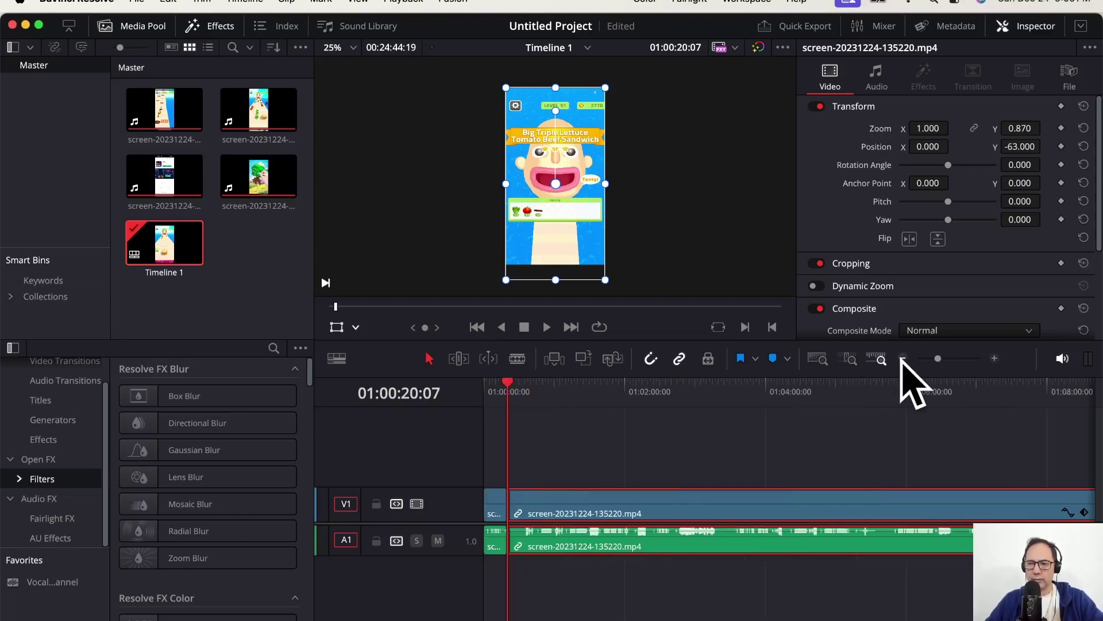
click(902, 358)
click(902, 358)
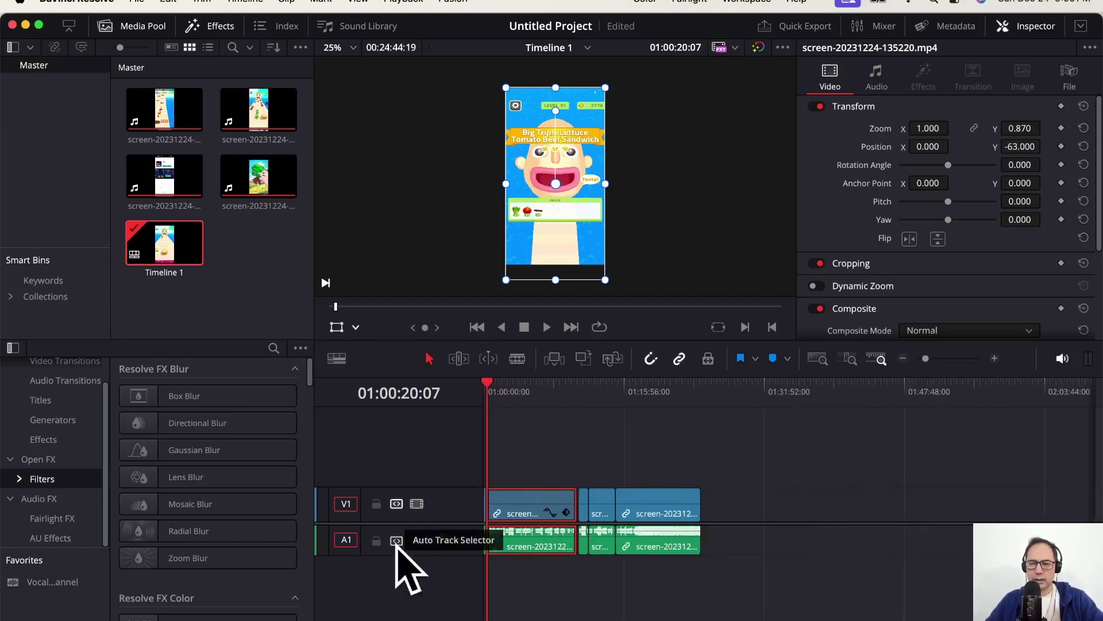
click(707, 390)
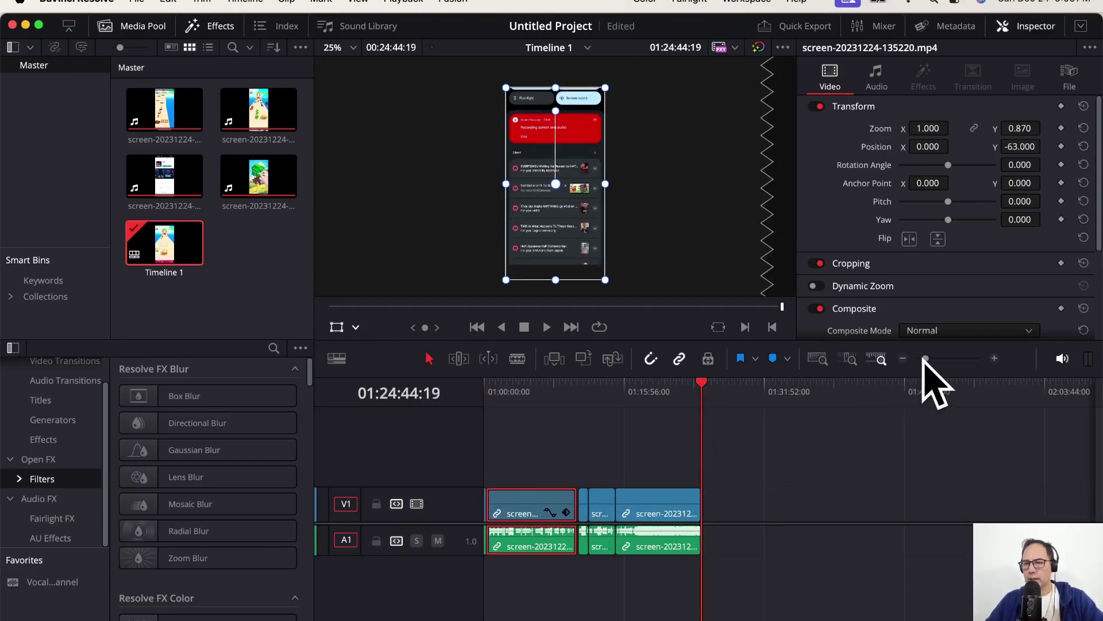
drag(923, 361, 937, 362)
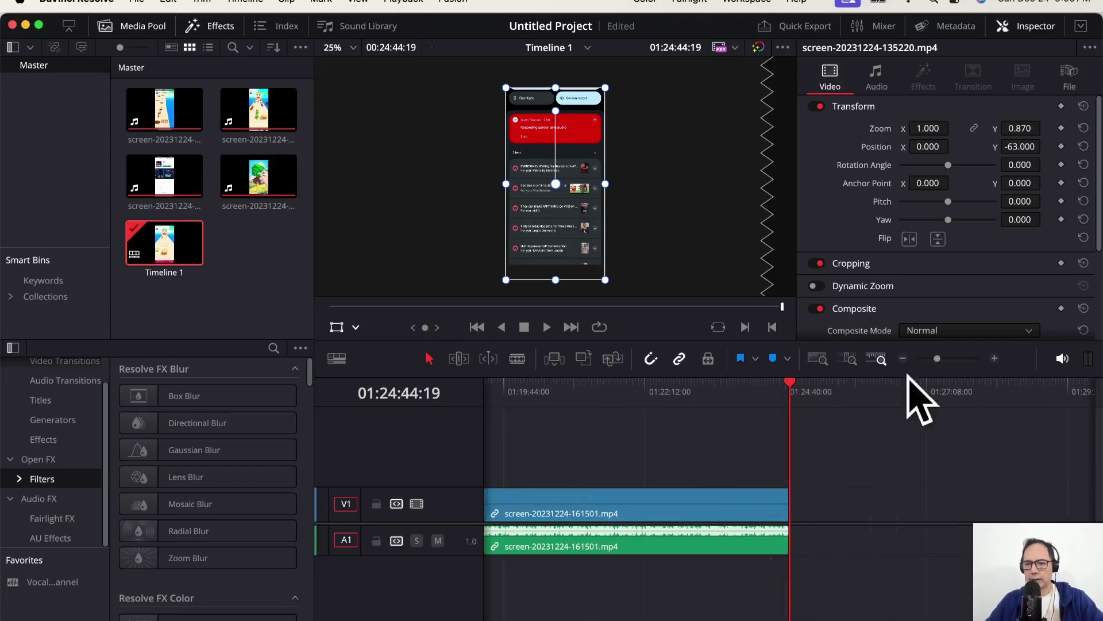
drag(792, 383, 772, 383)
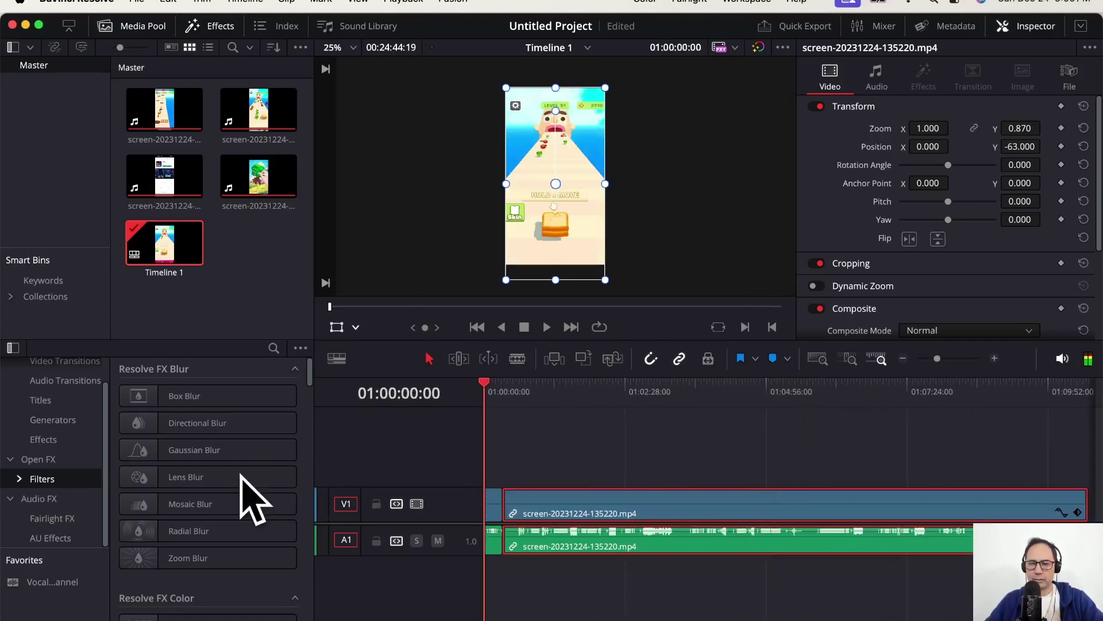
drag(481, 384, 547, 492)
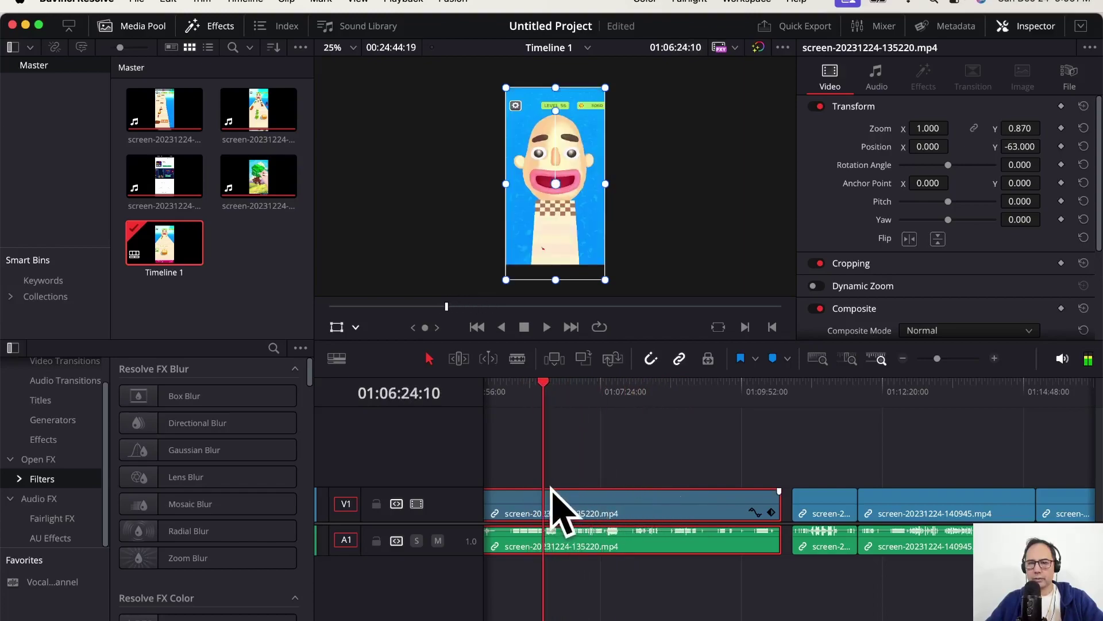
scroll(698, 603, left, 5)
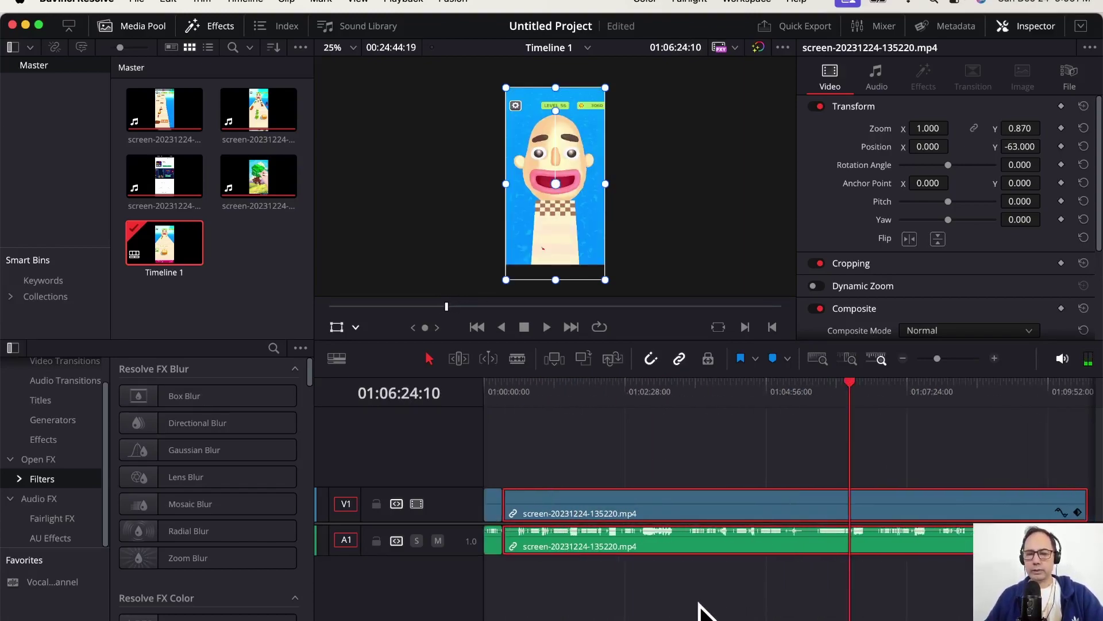
drag(850, 397, 680, 425)
click(995, 359)
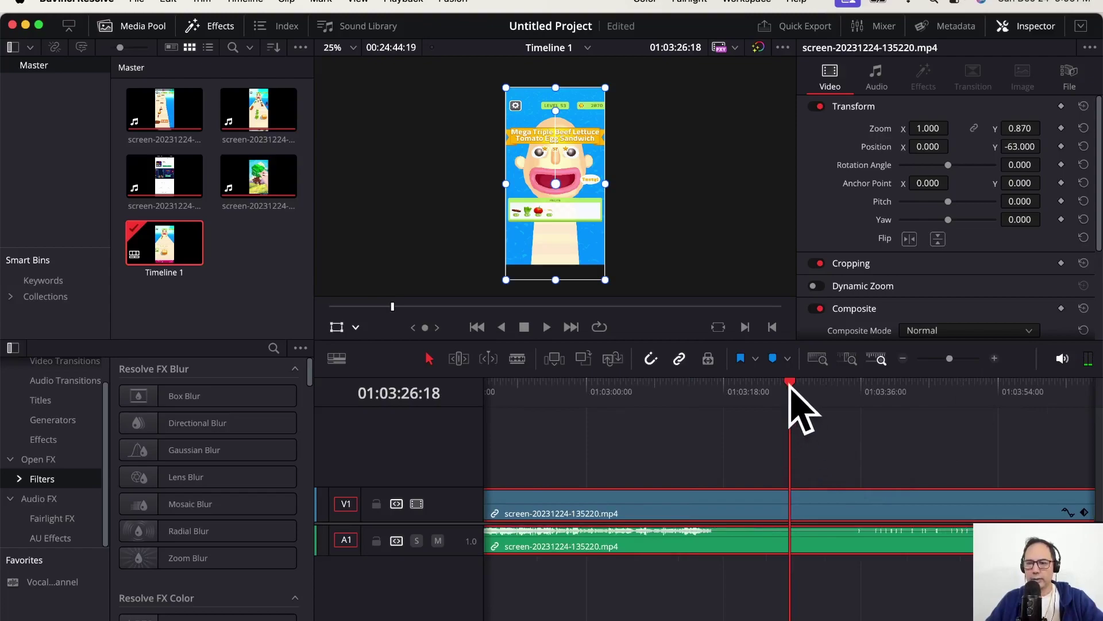
- Split the second piece of the first clip at about 30, 37 and 44 seconds, isolating the ad section
key(Home)
key(b)
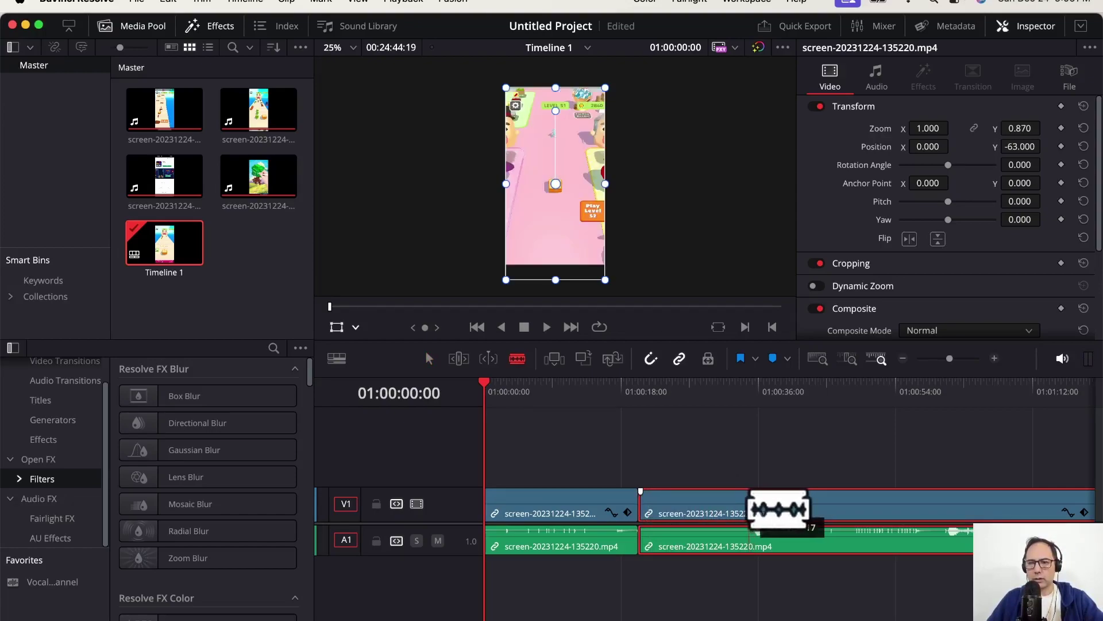
click(715, 506)
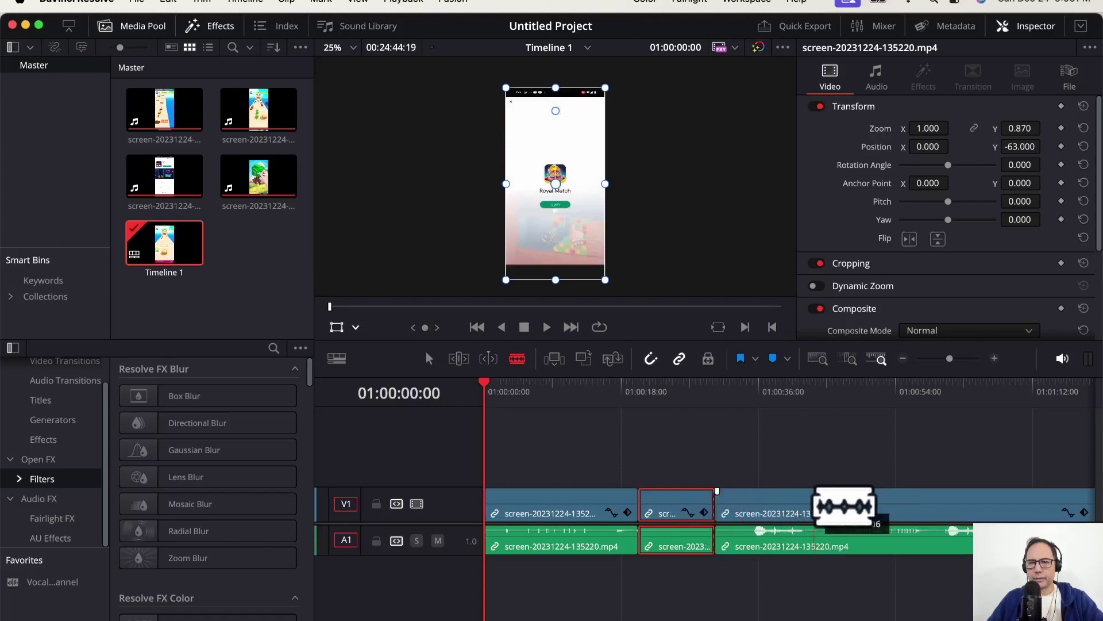
click(821, 506)
click(763, 505)
- Delete the two ad pieces between about 30 and 44 seconds and move the following piece against the preceding one
key(a)
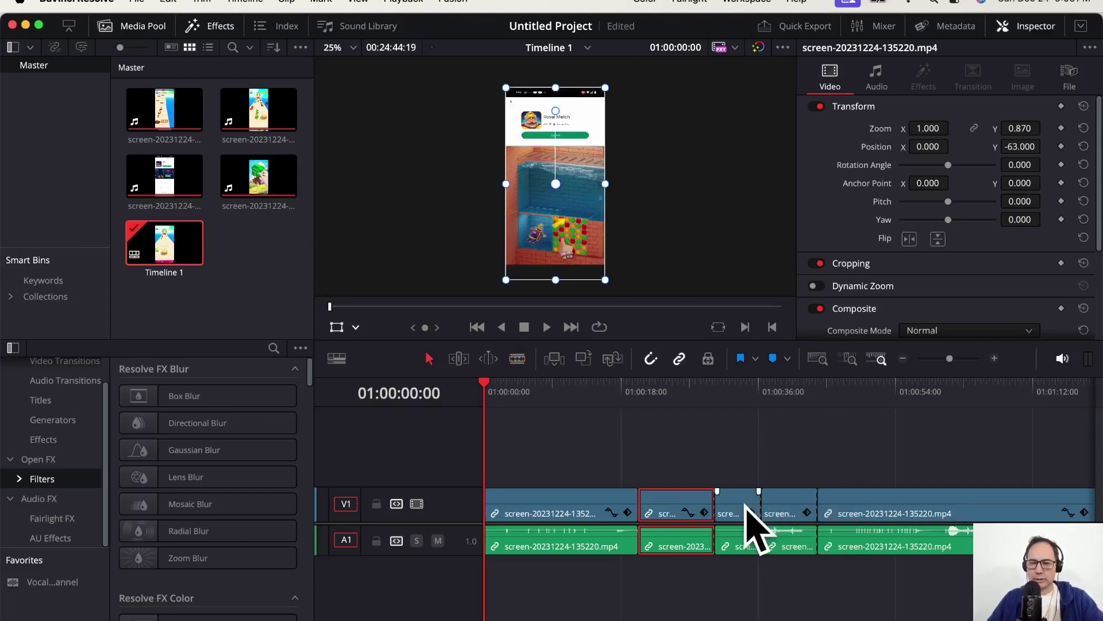
click(736, 499)
key(BackSpace)
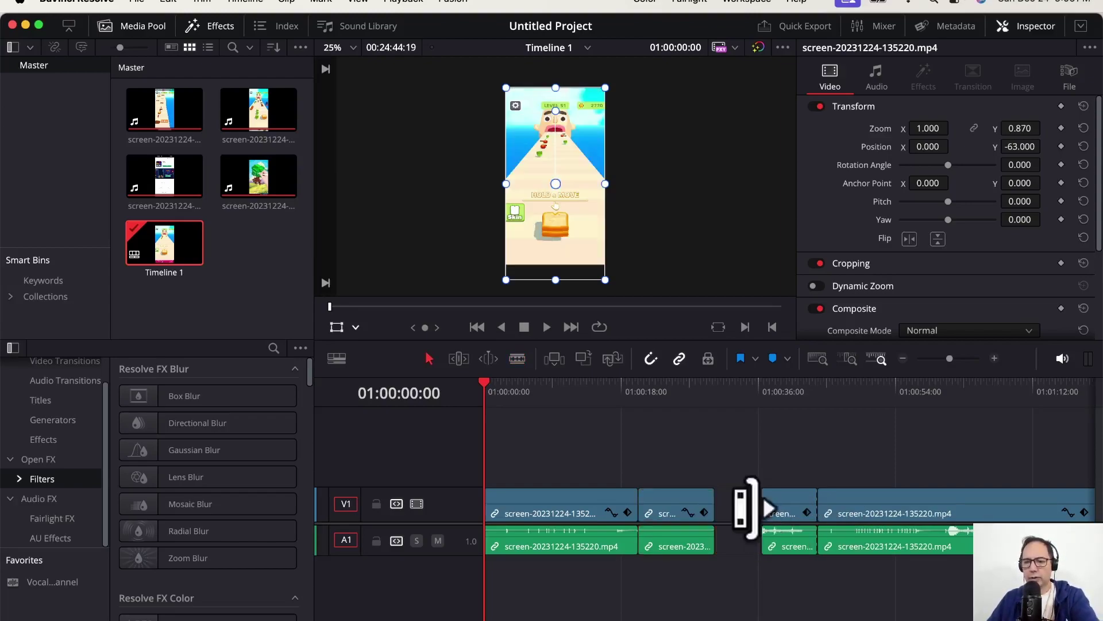
key(BackSpace)
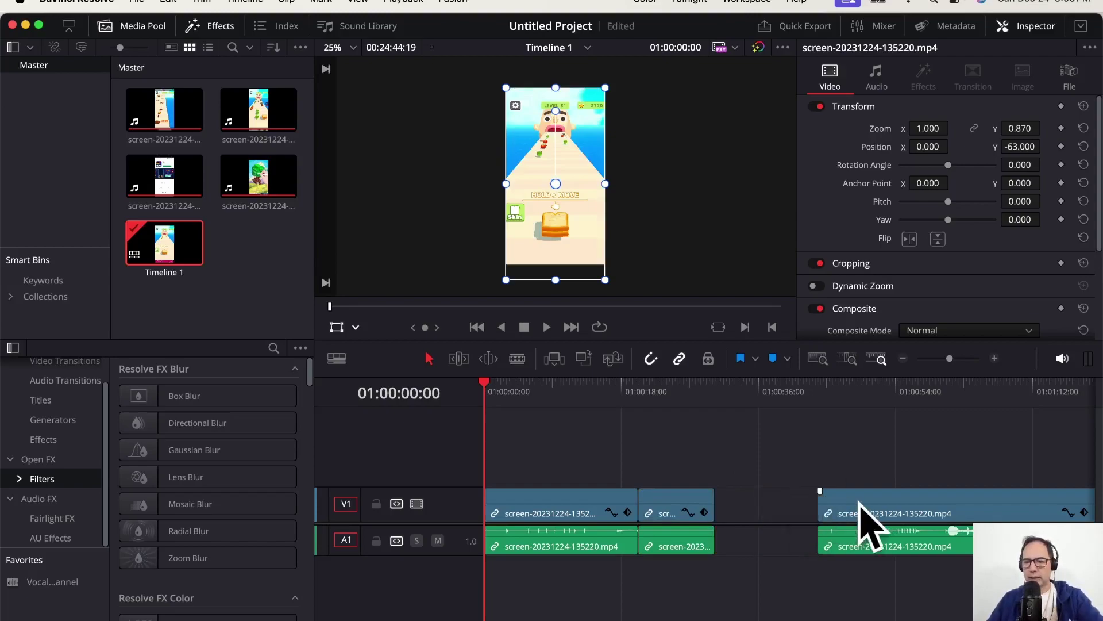
drag(879, 520, 779, 500)
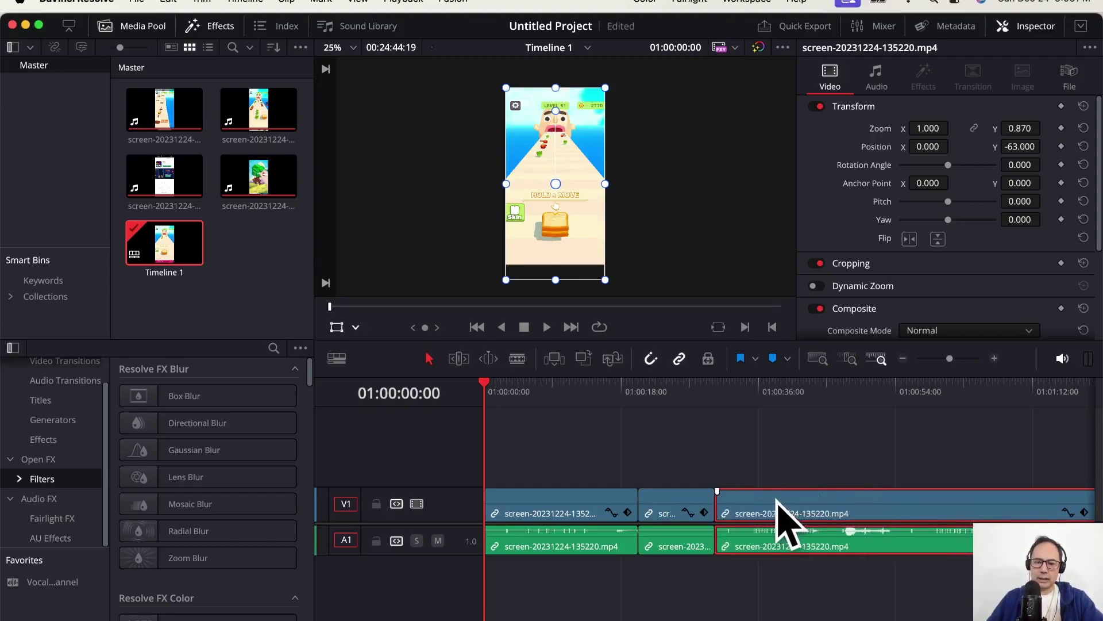
- Cut out the ad between about 47 and 54 seconds and move the following piece back to close the gap
key(b)
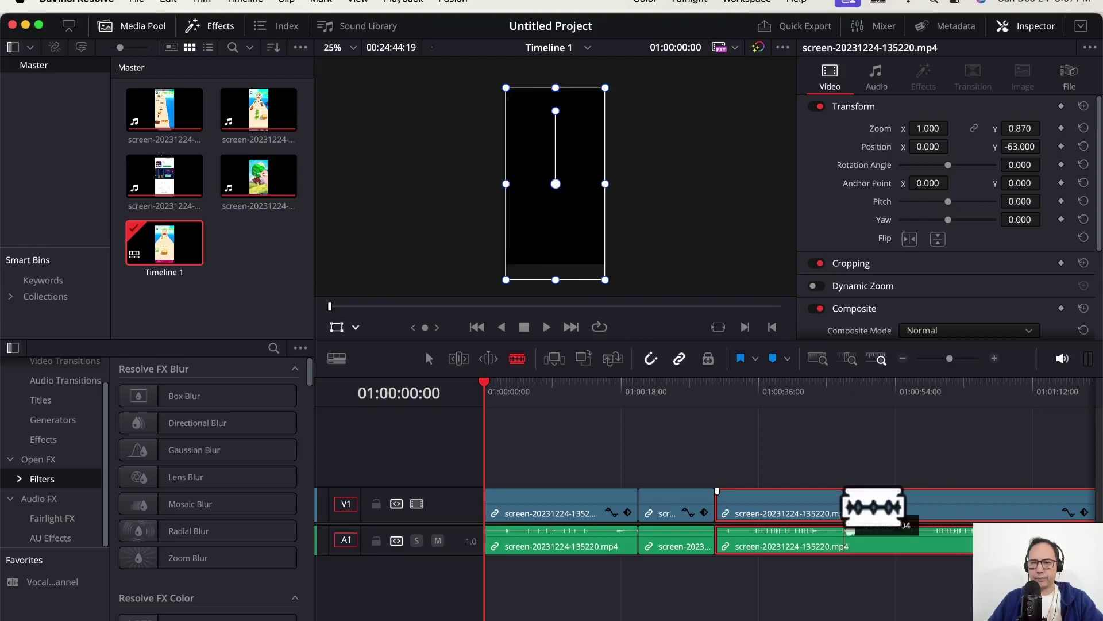
click(845, 506)
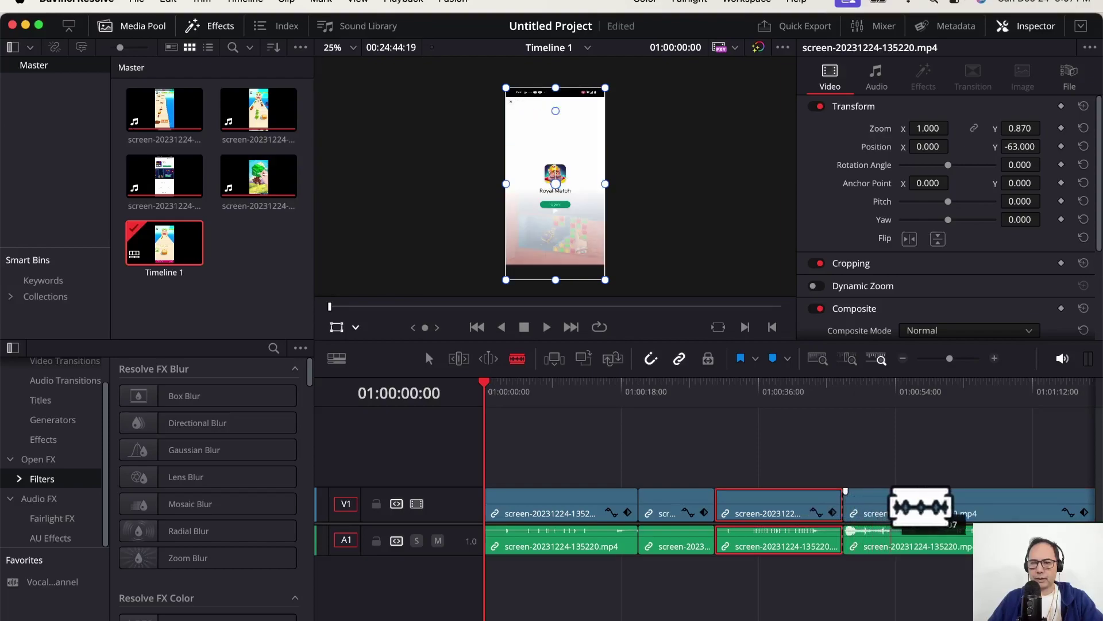
click(899, 506)
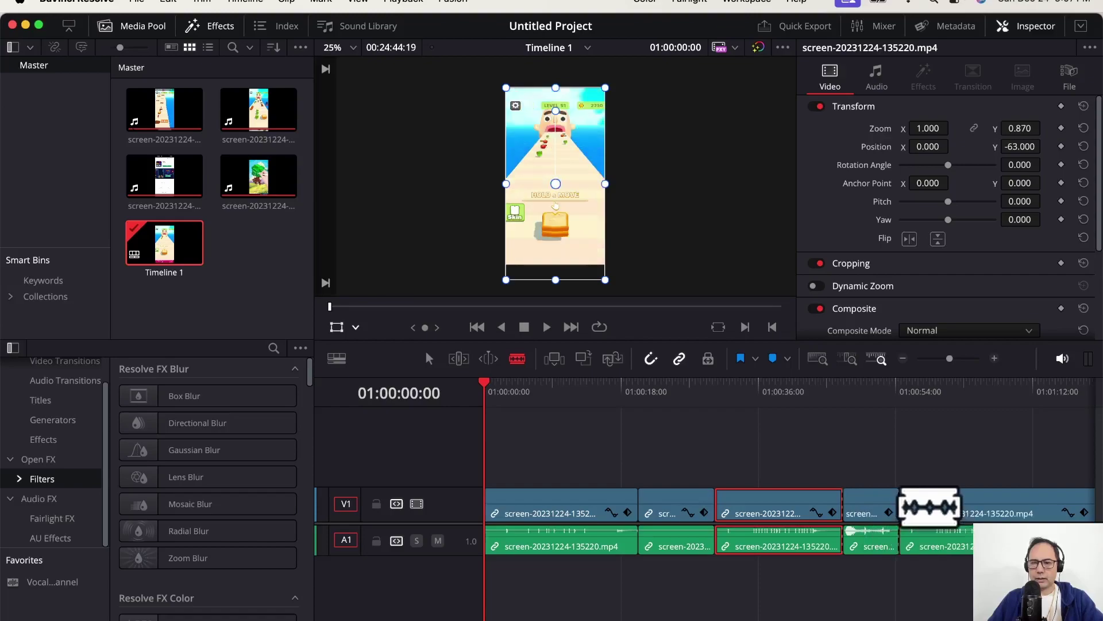
key(a)
click(877, 505)
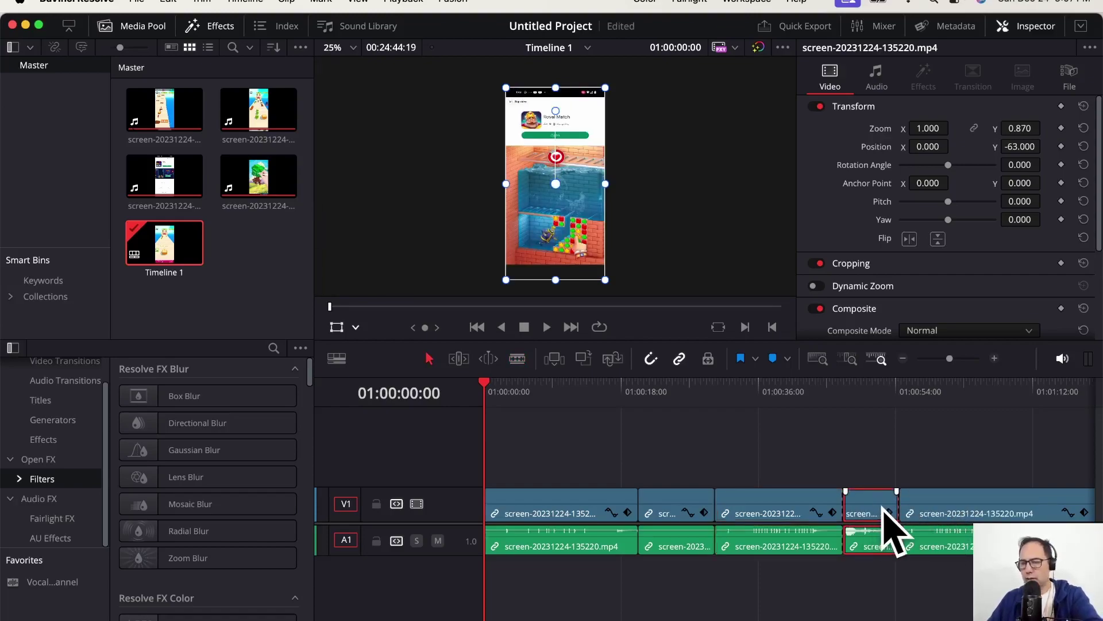
key(Delete)
drag(982, 501, 927, 499)
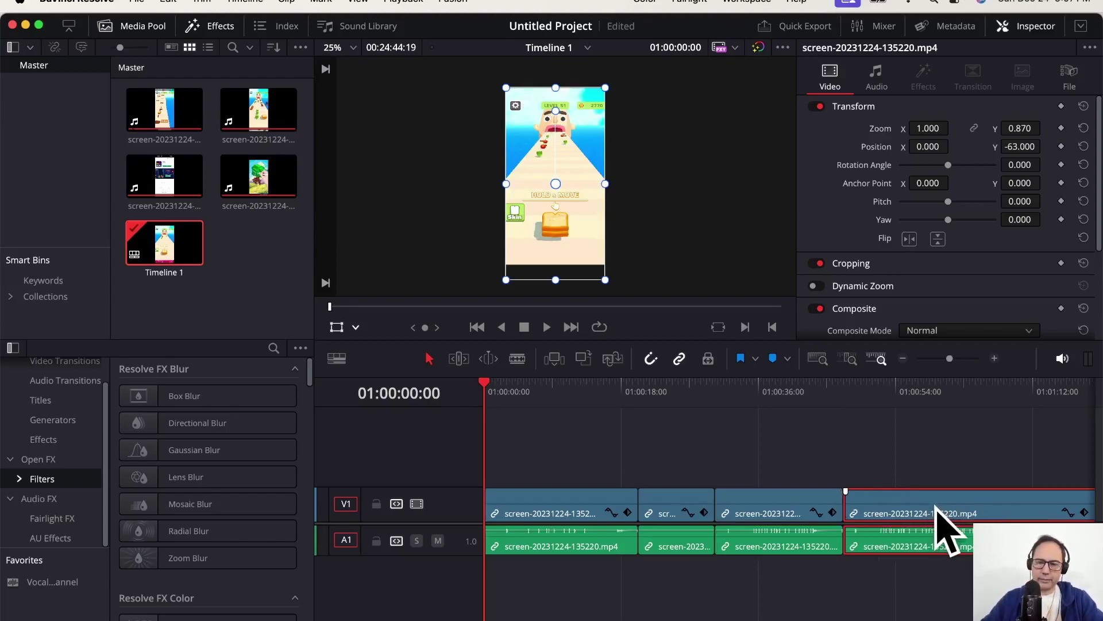
- Cut out the ad between about 01:01:09 and 01:01:16 and move the following piece back to close the gap
key(b)
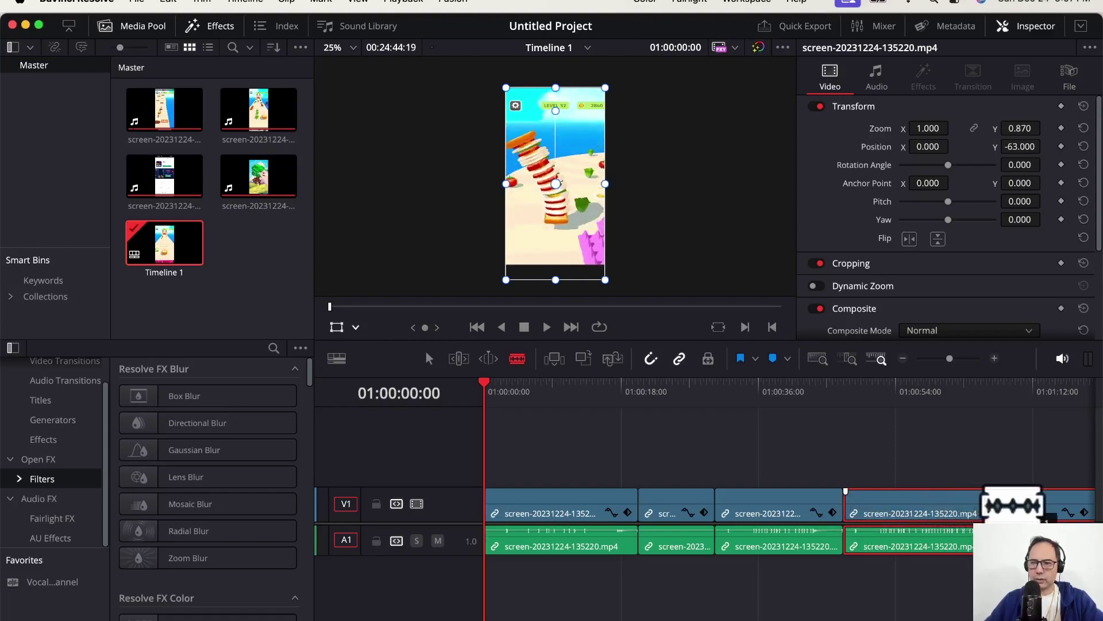
click(1012, 506)
scroll(911, 510, right, 10)
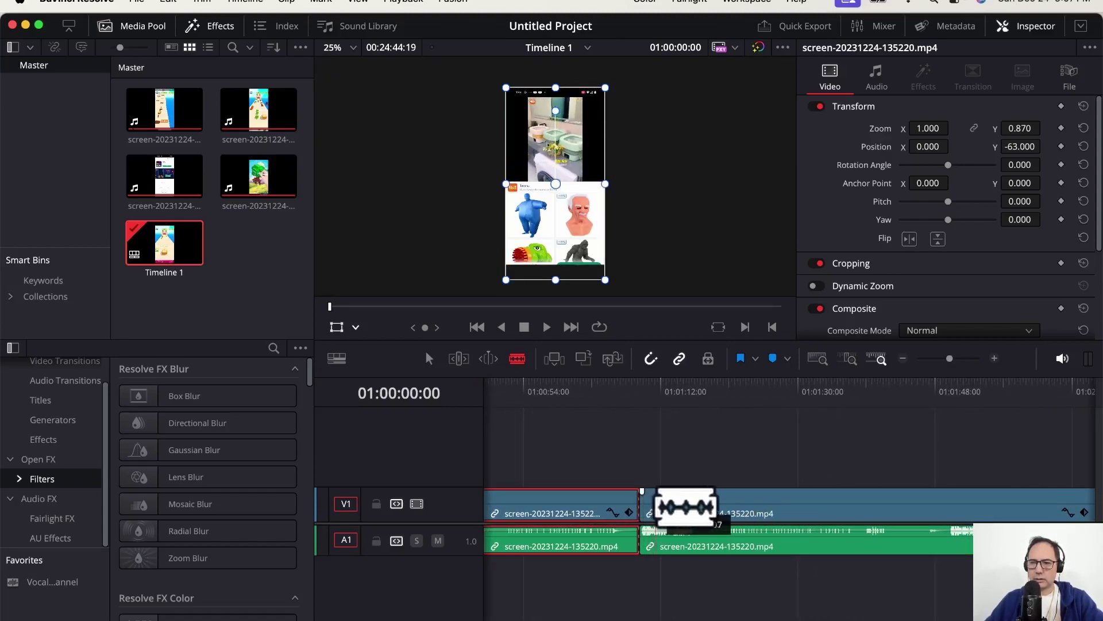
click(693, 505)
key(a)
click(667, 508)
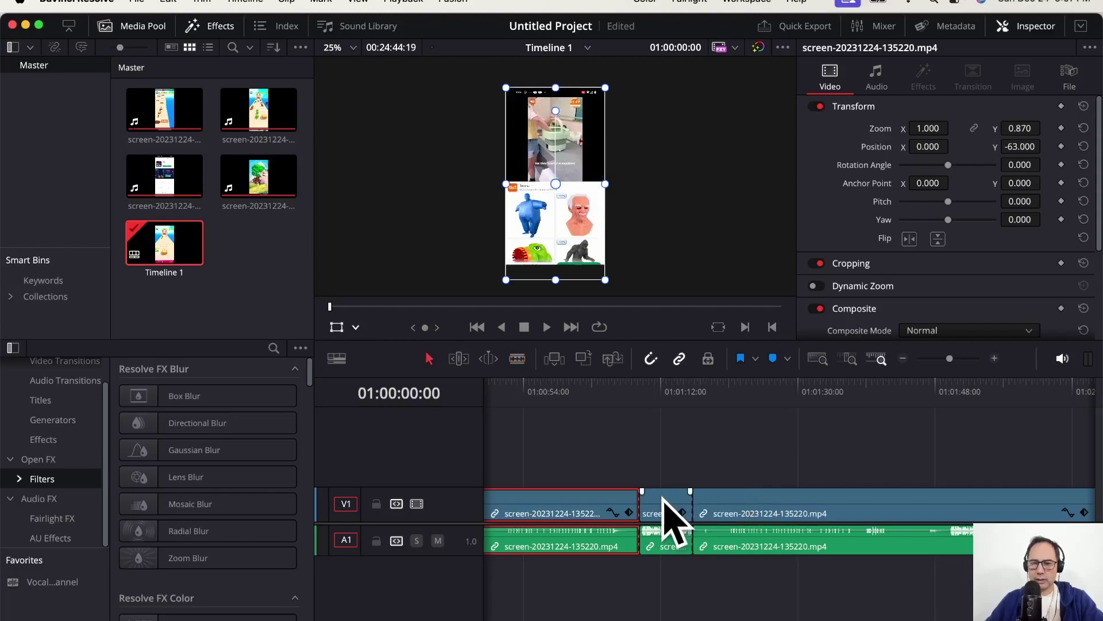
key(BackSpace)
drag(734, 506, 696, 507)
- Cut out the ad between about 01:01:43 and 01:01:50 and move the following piece back to close the gap
key(b)
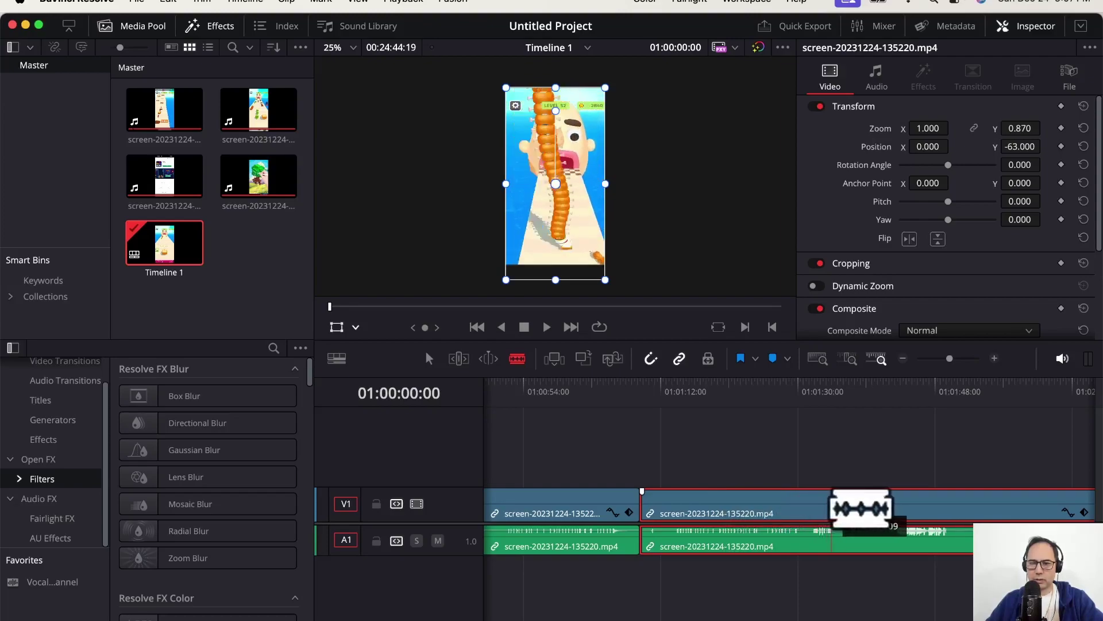
click(895, 508)
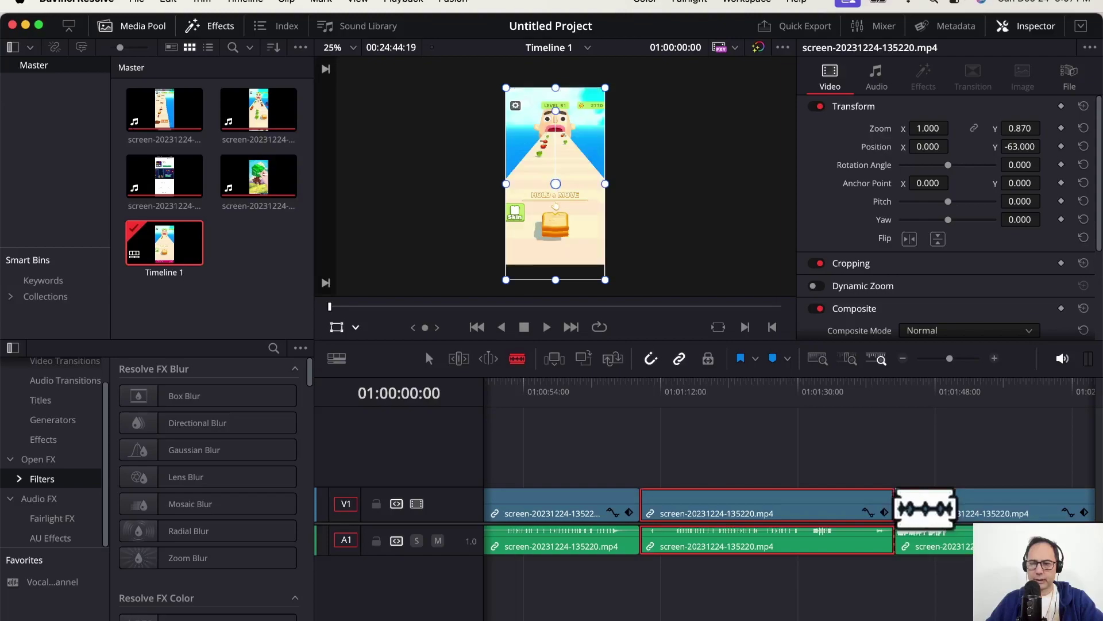
scroll(834, 508, right, 5)
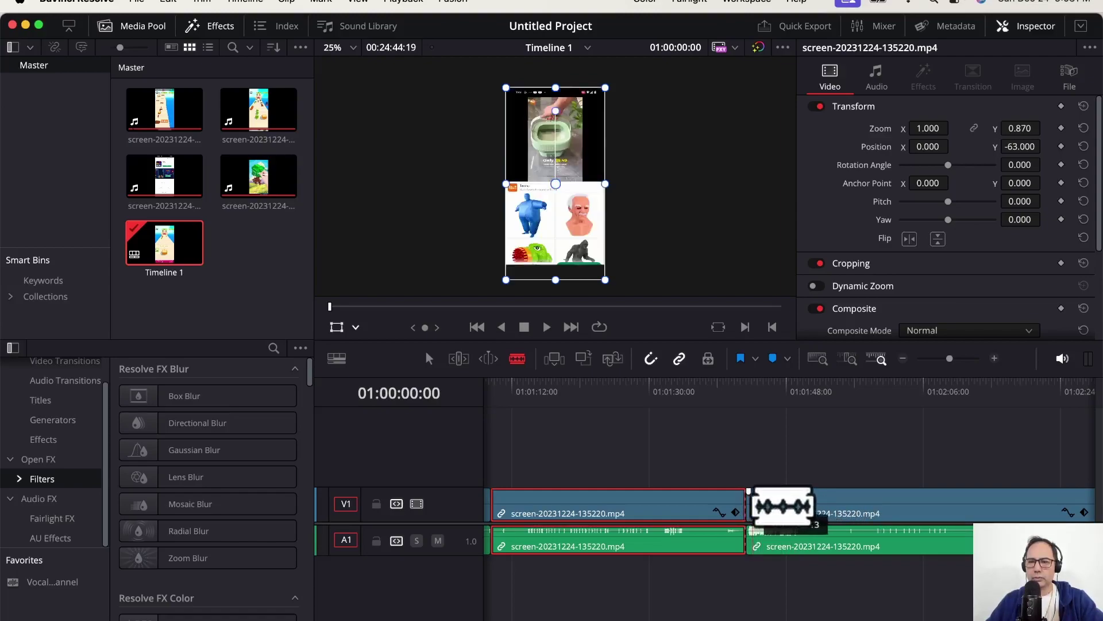
click(799, 509)
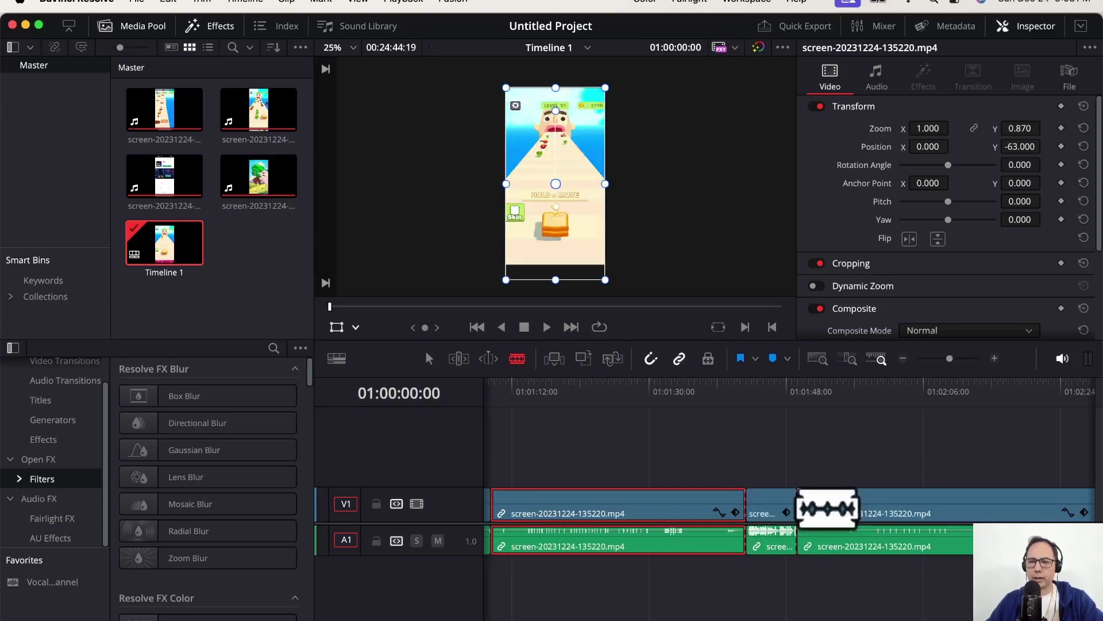
click(770, 503)
key(Delete)
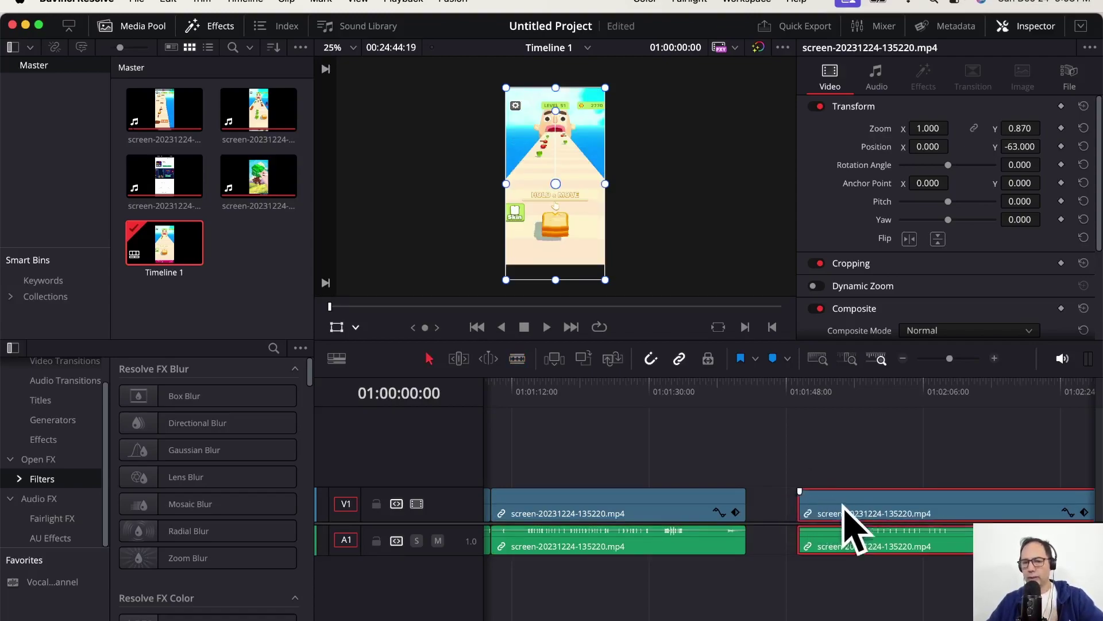
drag(846, 502, 806, 515)
- Split the remaining clip at about 01:02:11 and again at about 01:02:52, isolating the long ad section
key(b)
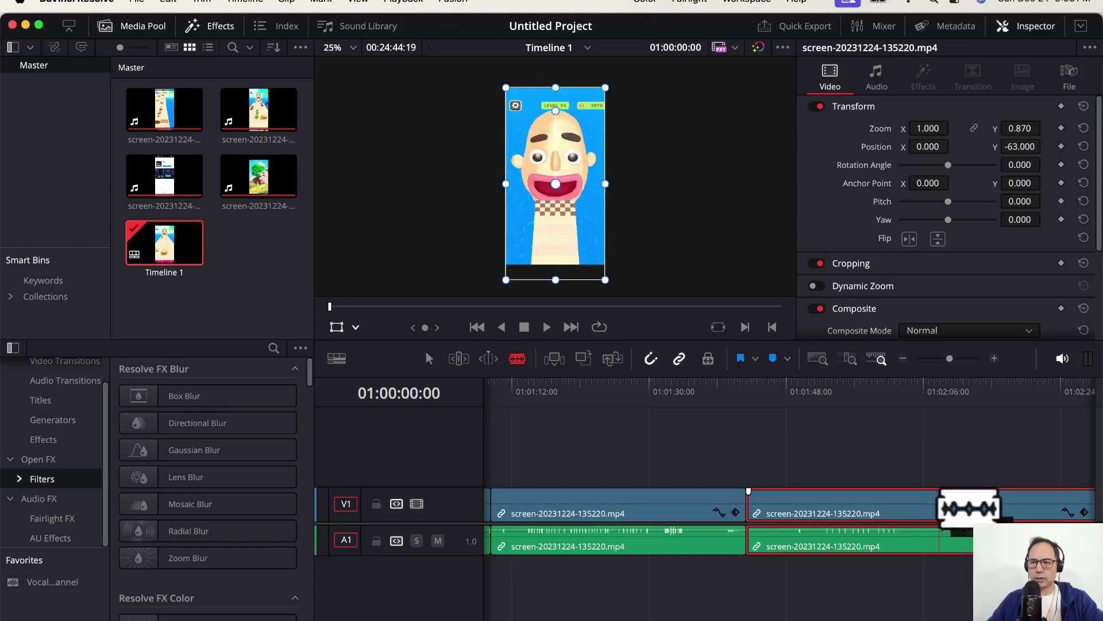
scroll(942, 508, right, 5)
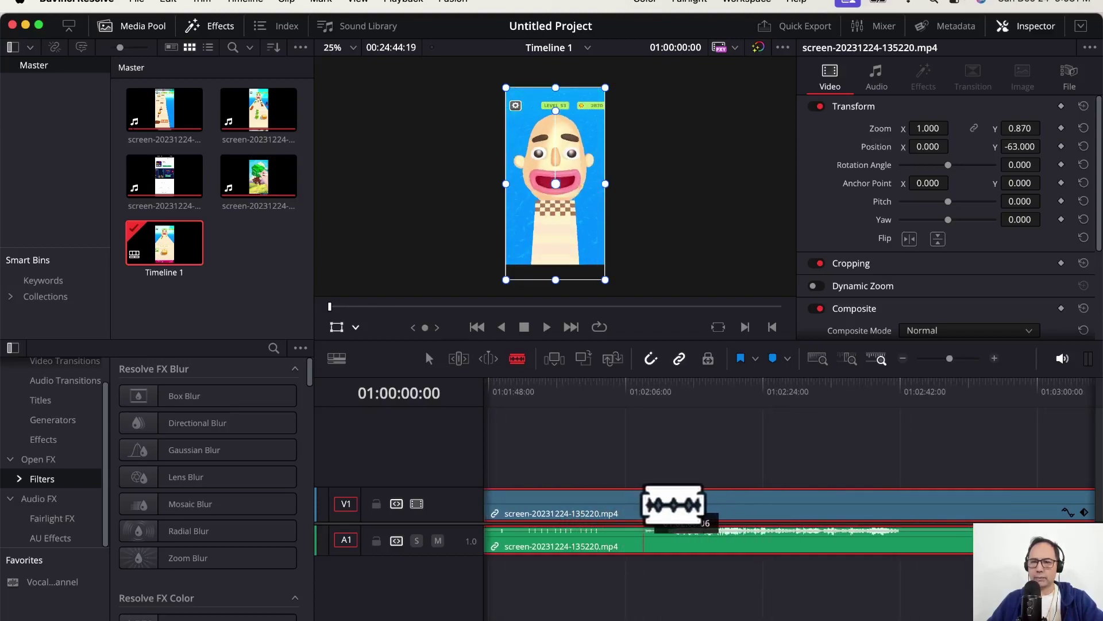
click(666, 504)
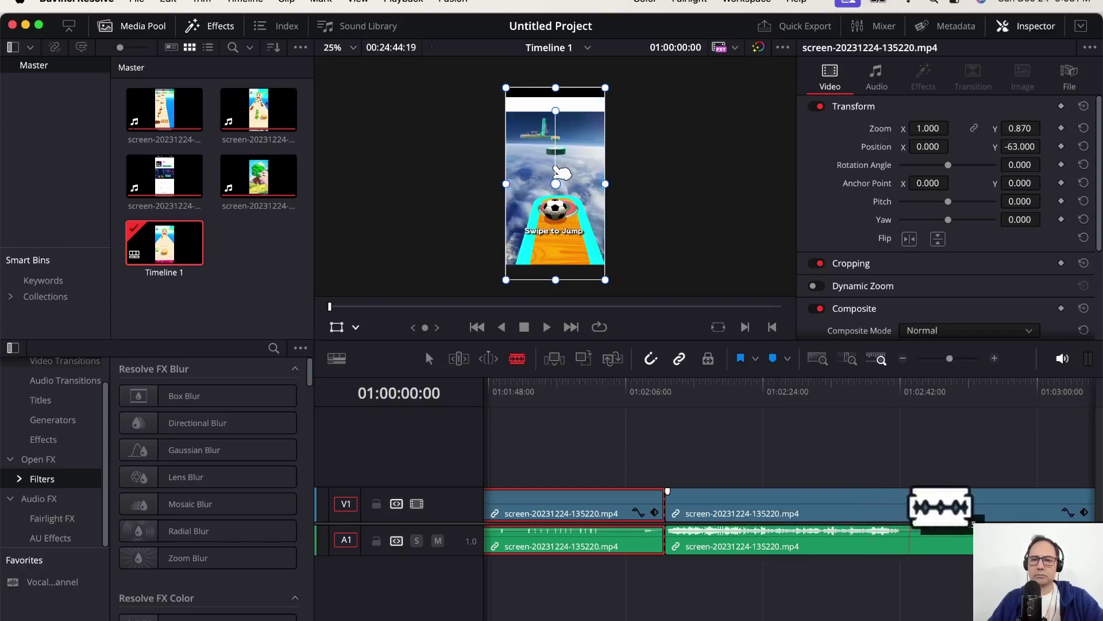
scroll(966, 506, right, 10)
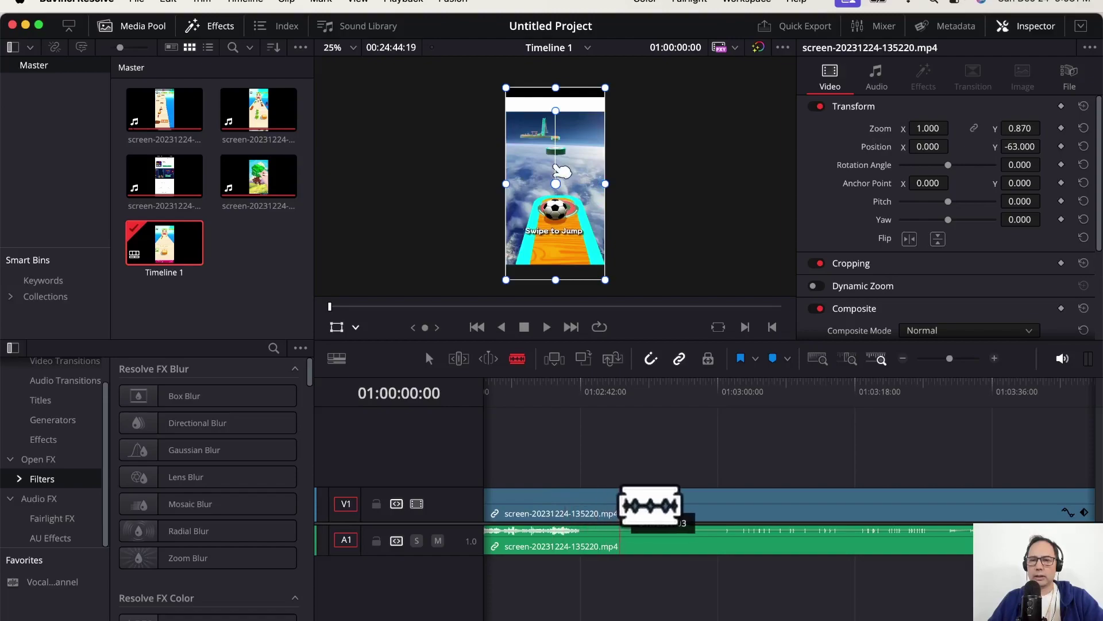
click(656, 503)
- Delete the long ad piece and move the following piece back against the cut at about 01:02:11
key(a)
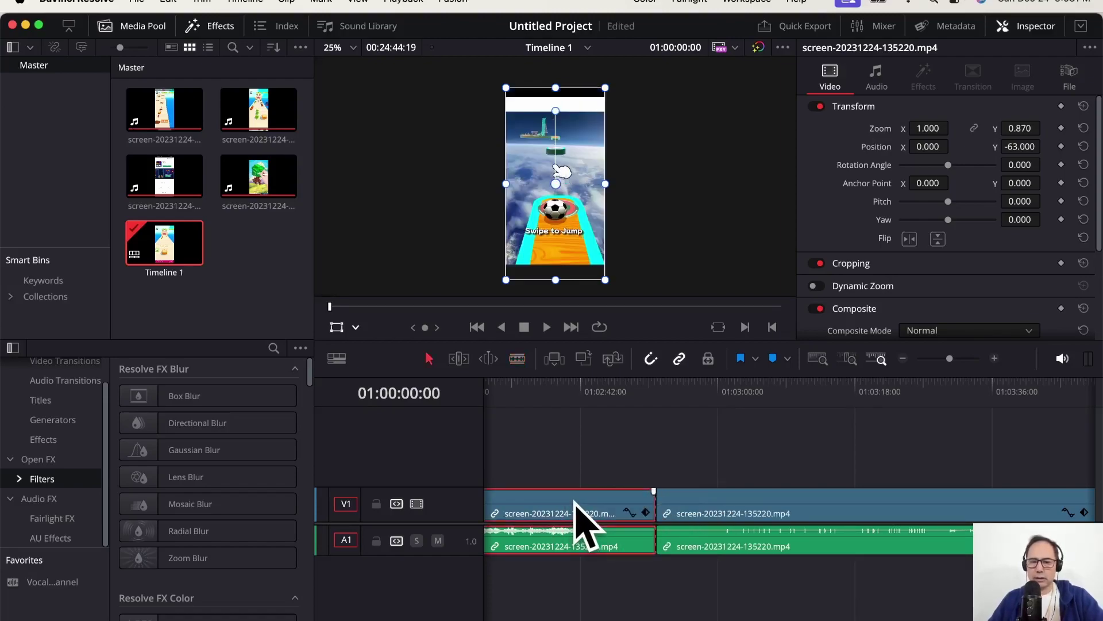
key(BackSpace)
drag(774, 506, 685, 512)
scroll(805, 506, left, 3)
scroll(888, 517, left, 3)
drag(1005, 520, 773, 534)
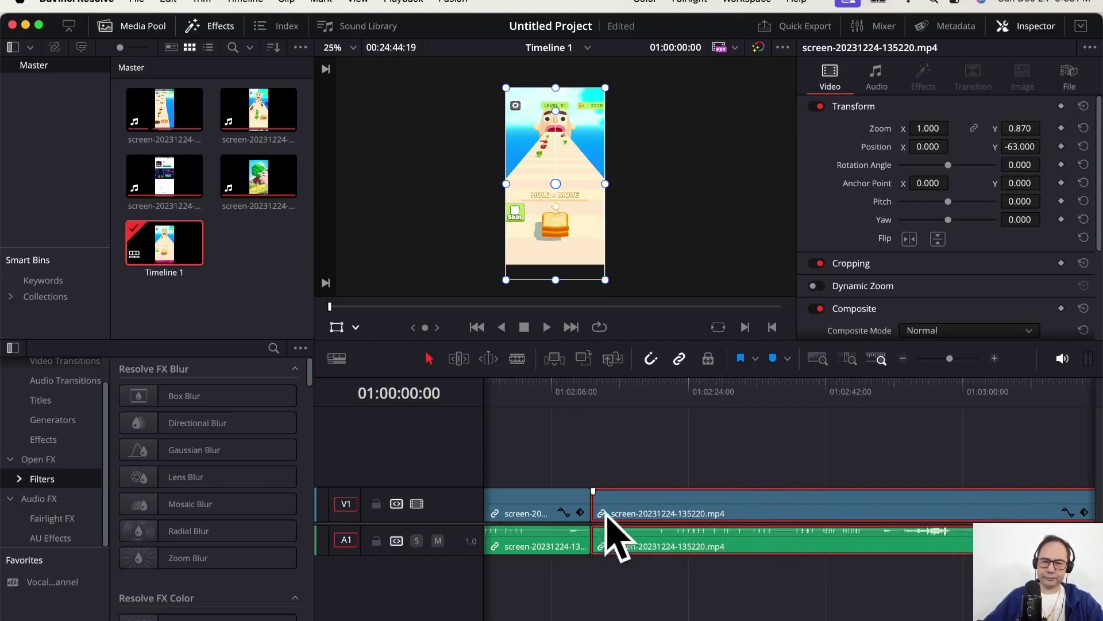
- Cut out the ad between about 01:02:52 and 01:03:00 and move the following piece back to close the gap
key(b)
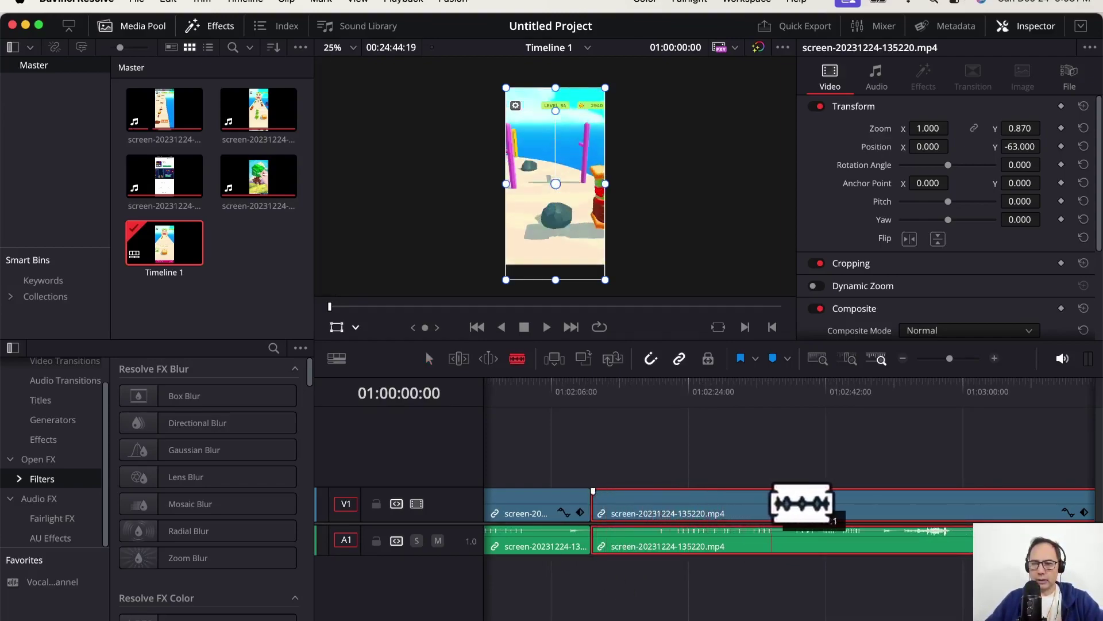
click(902, 505)
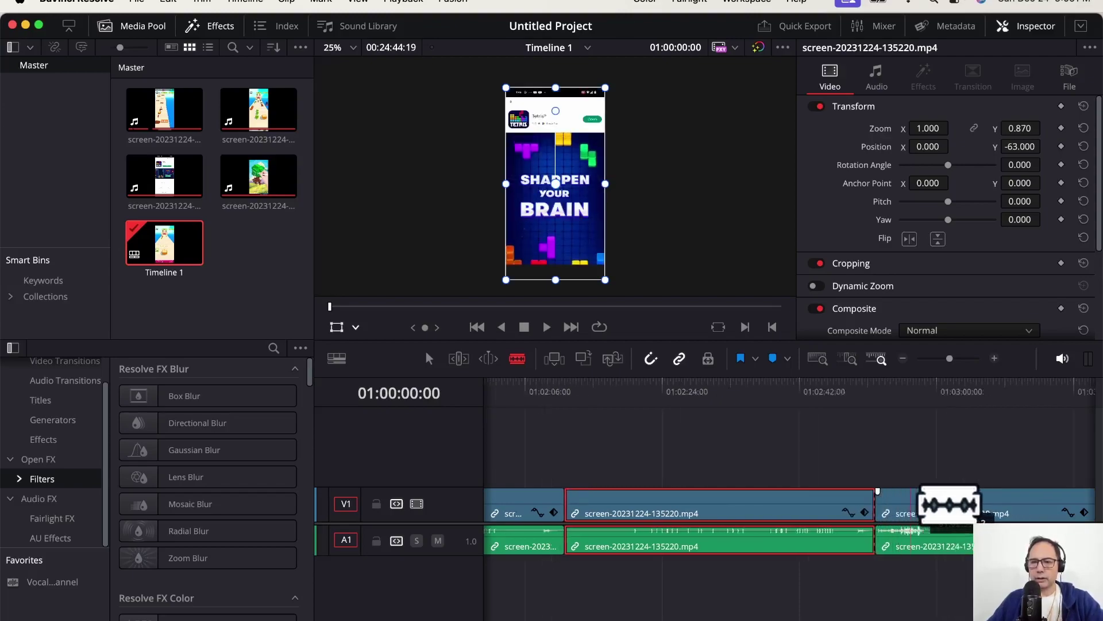
scroll(948, 506, right, 5)
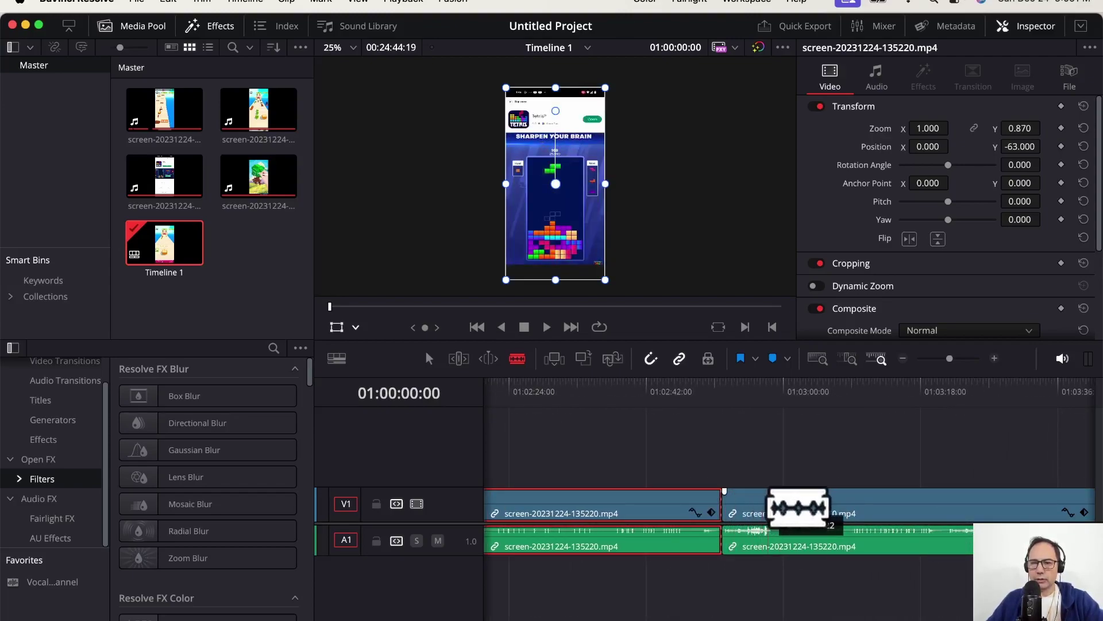
click(786, 507)
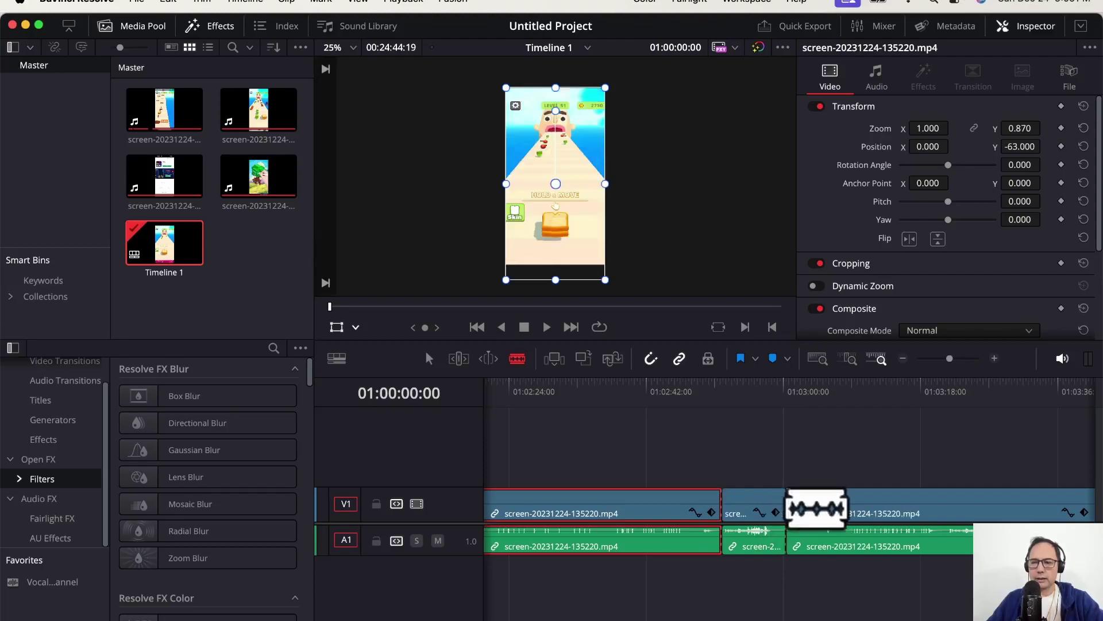
key(a)
click(758, 502)
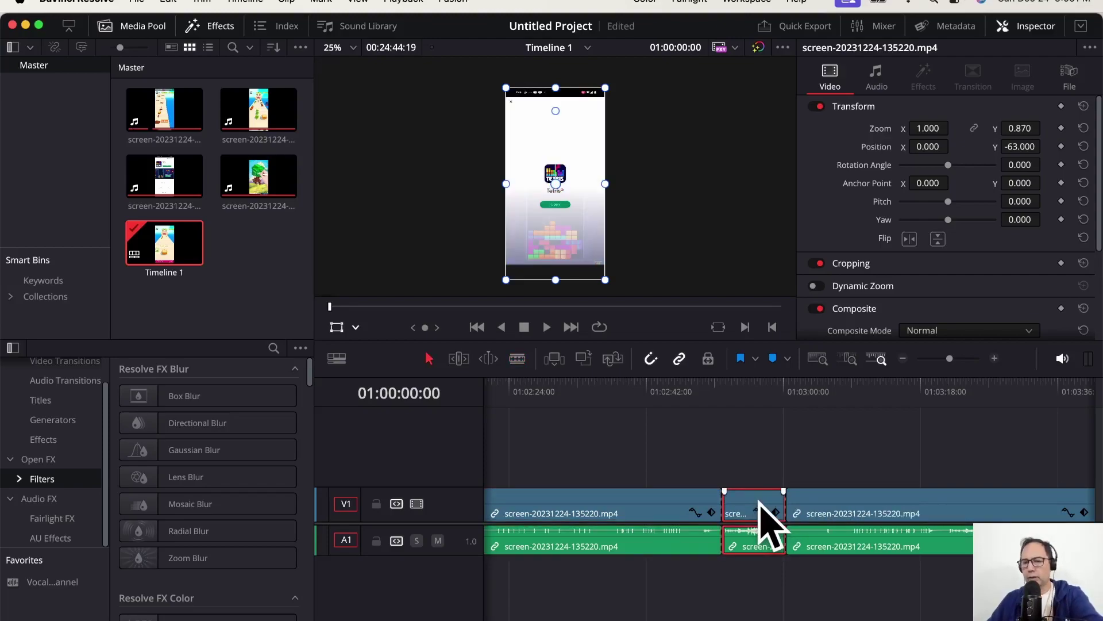
key(Delete)
drag(882, 522, 810, 514)
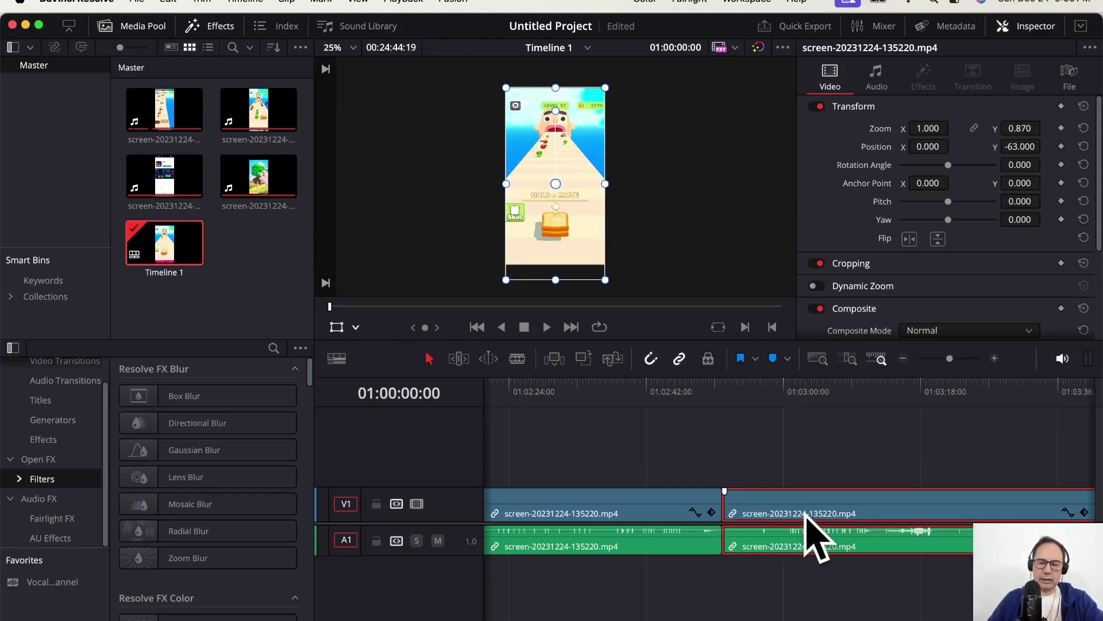
- Cut out the ad between about 01:03:13 and 01:03:21 and move the following piece back to close the gap
key(b)
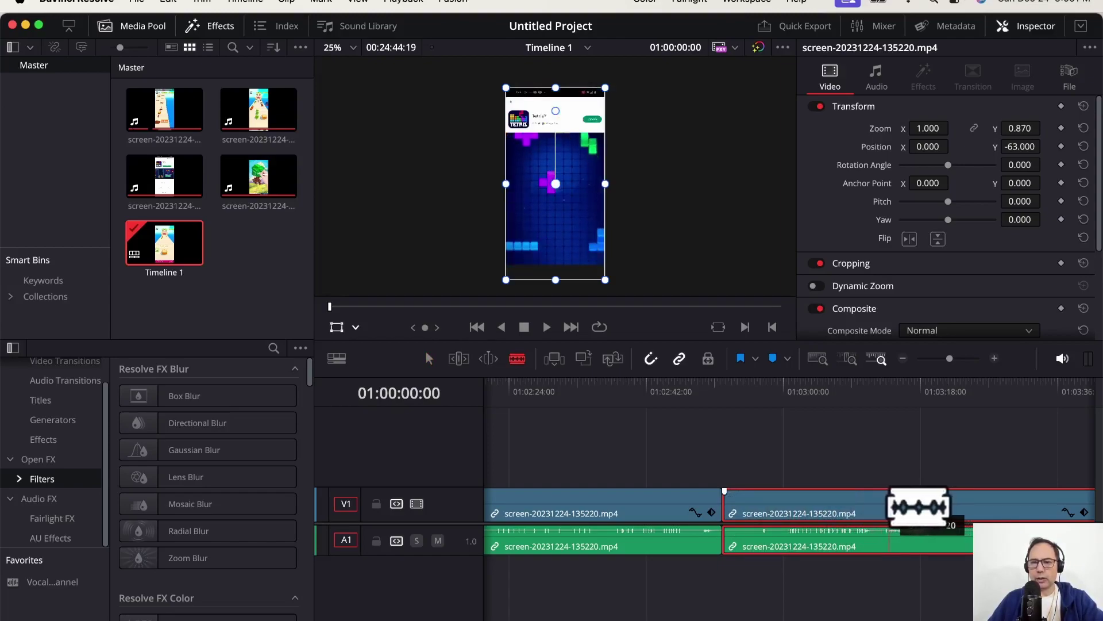
click(886, 505)
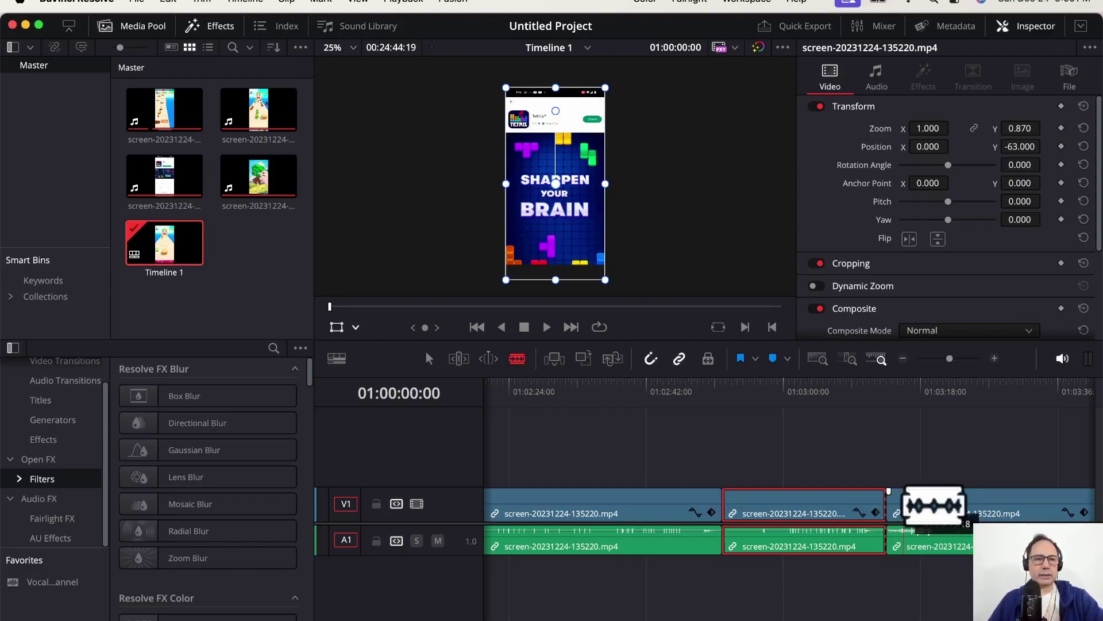
scroll(934, 506, right, 5)
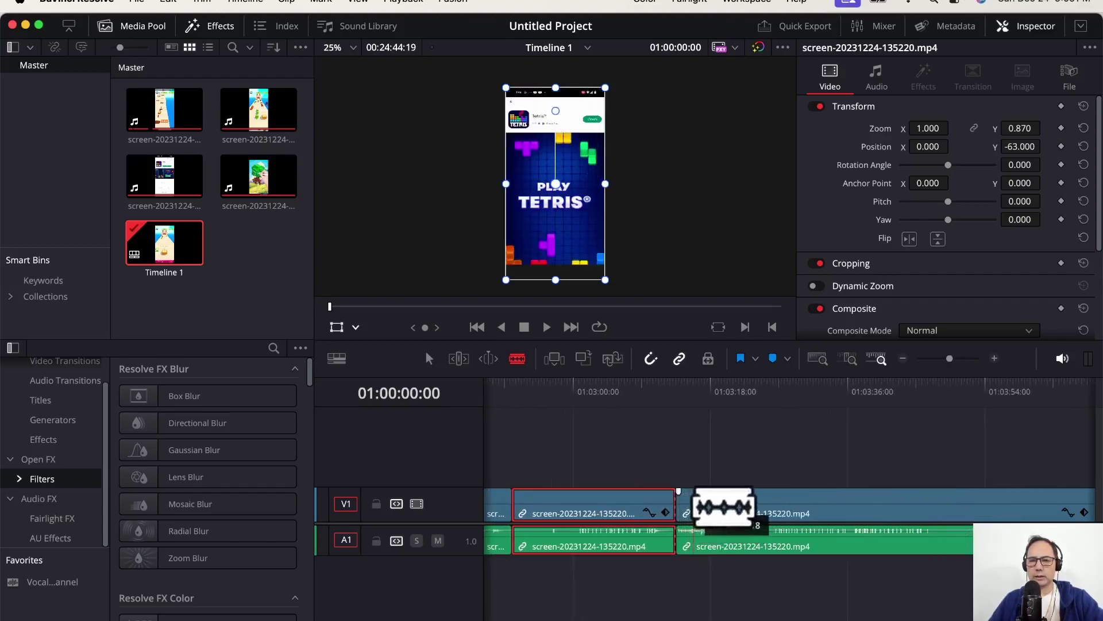
click(736, 502)
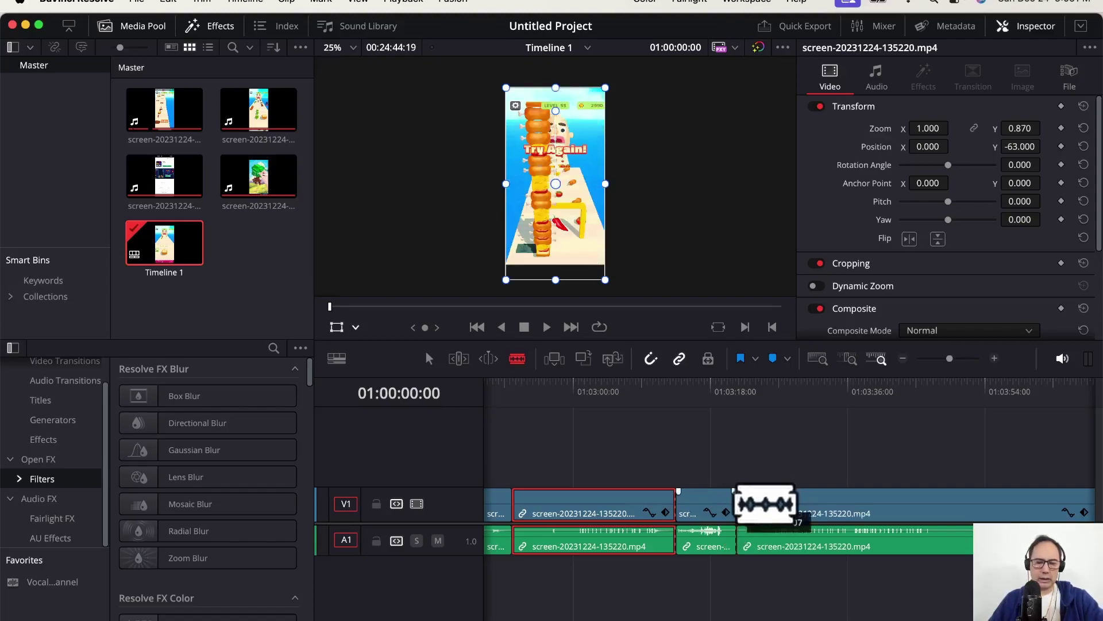
key(a)
click(706, 499)
key(BackSpace)
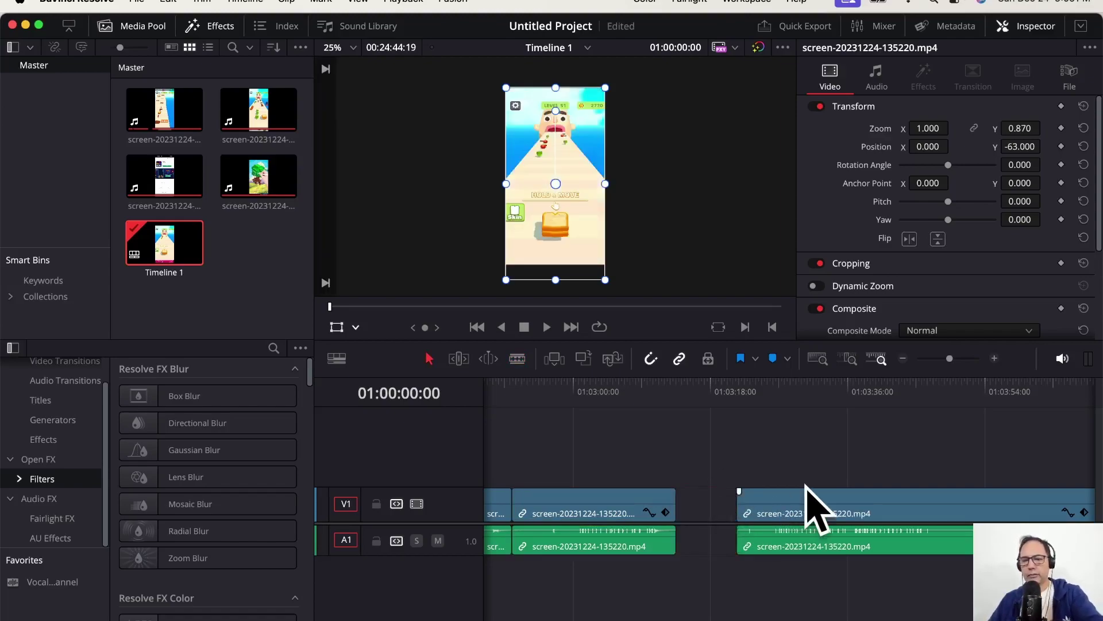
drag(809, 493, 756, 505)
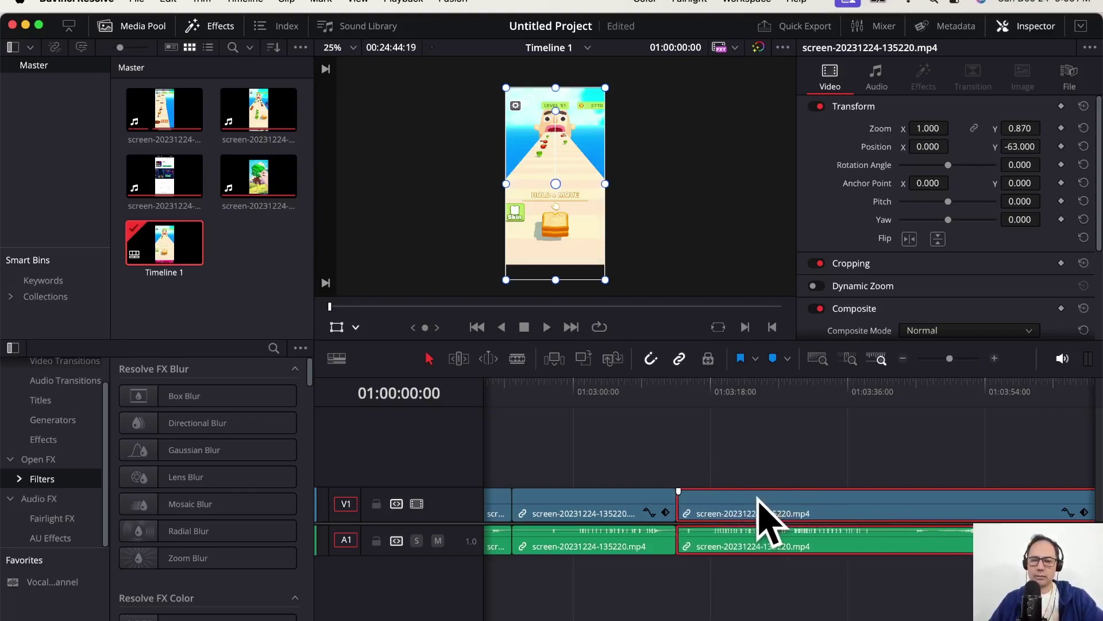
- Cut out the ad between about 01:03:47 and 01:04:13 and move the following piece back to close the gap
key(b)
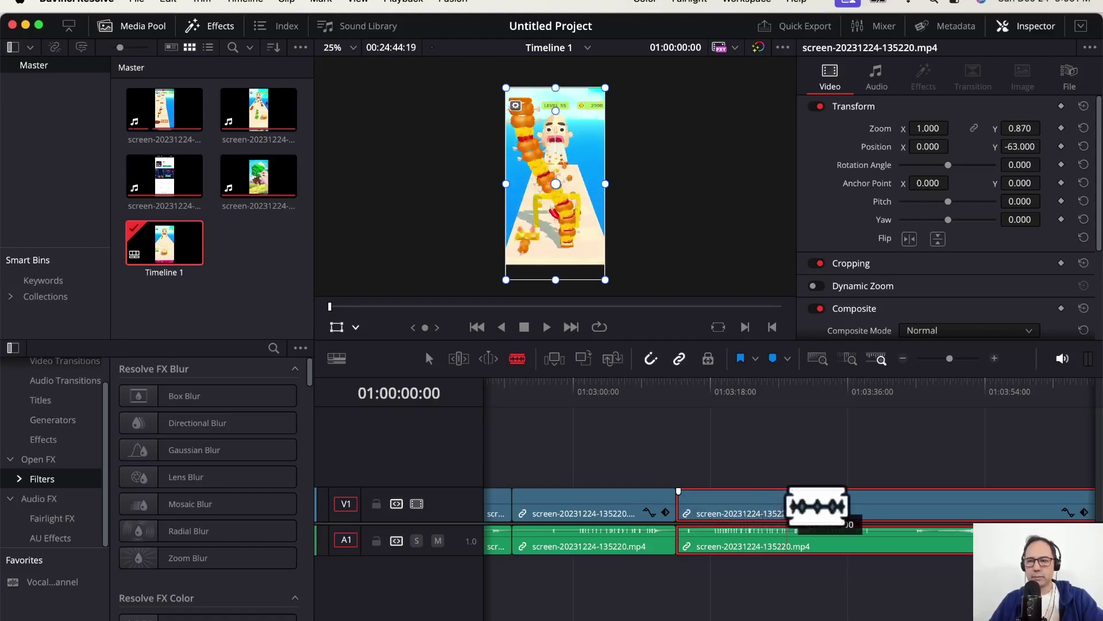
click(898, 505)
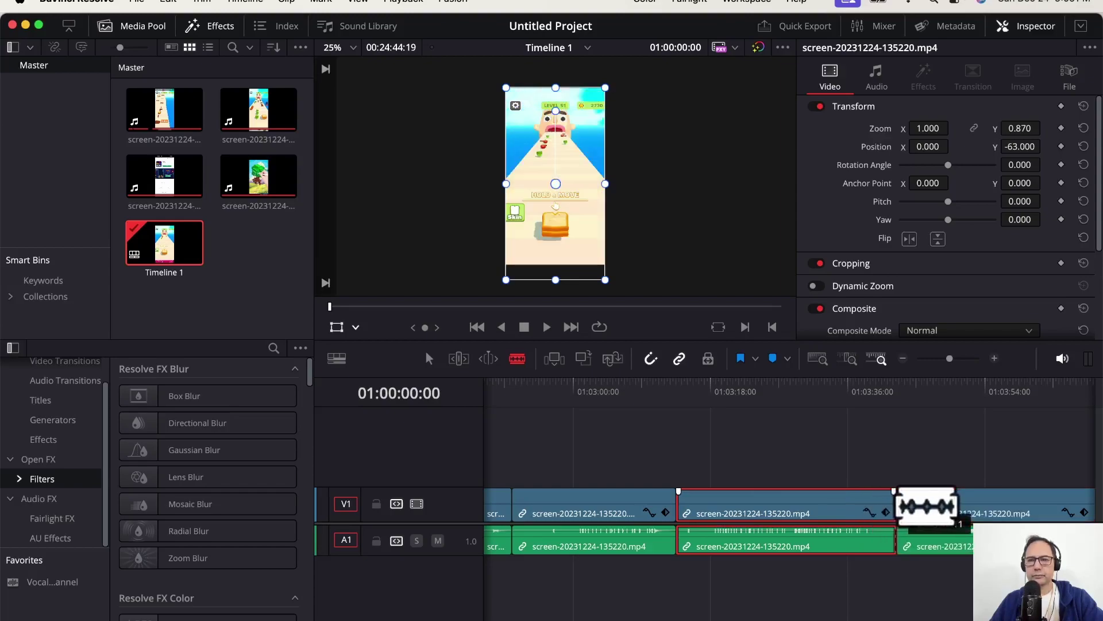
key(super+z)
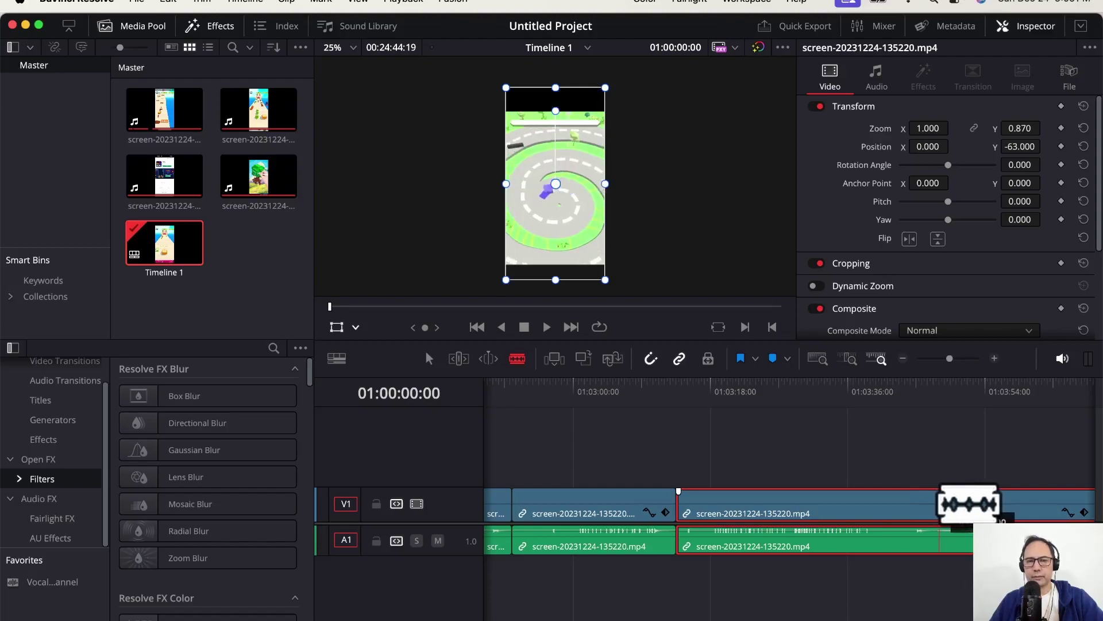
click(938, 504)
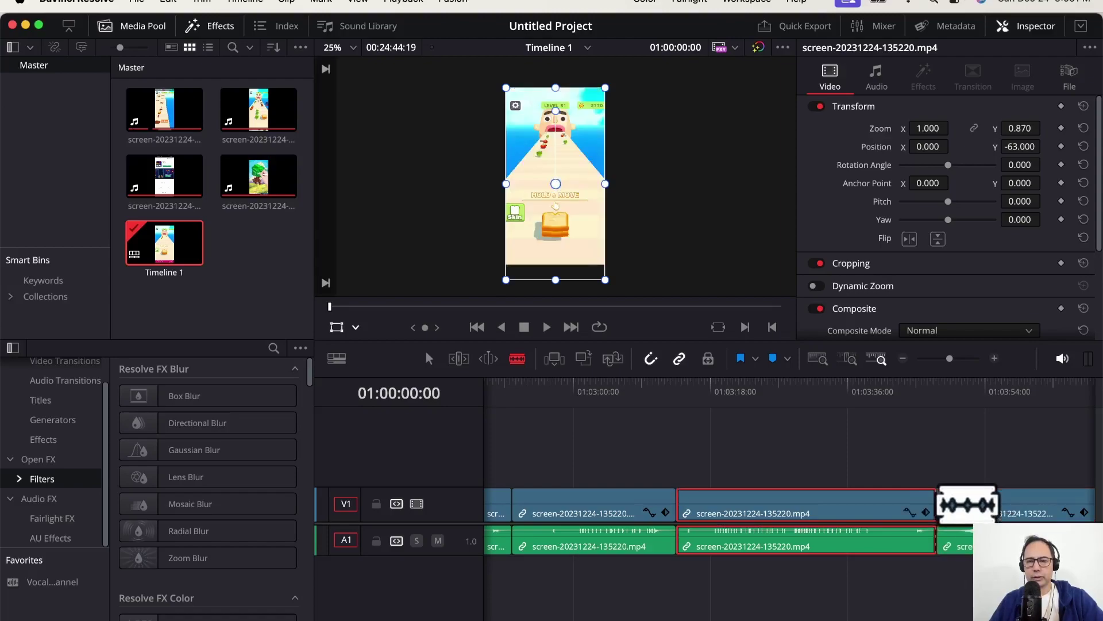
scroll(814, 505, right, 5)
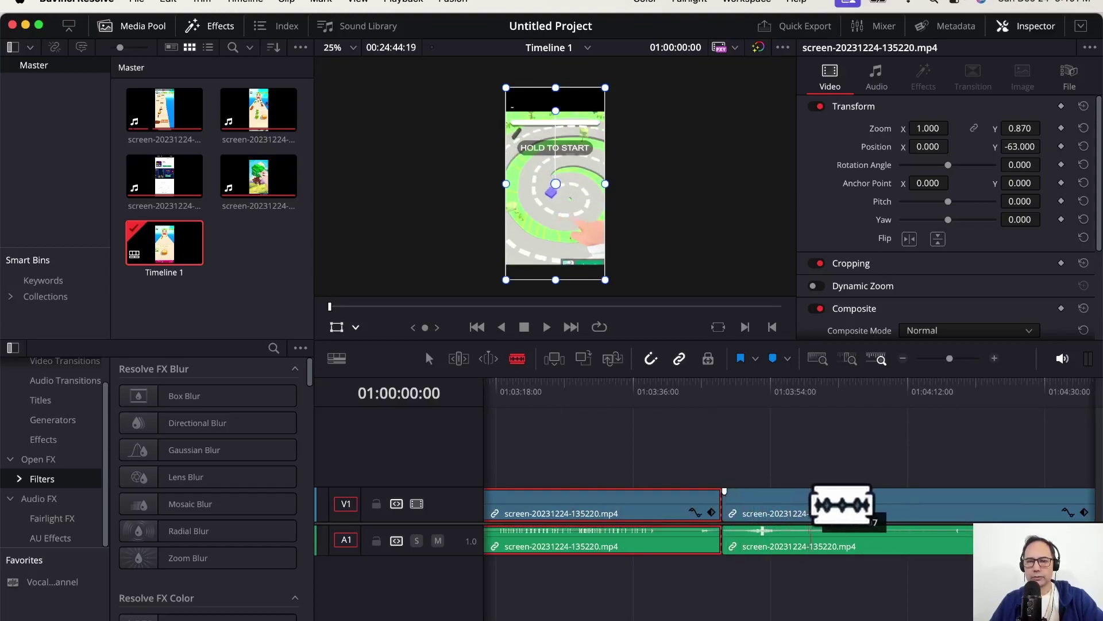
click(913, 506)
key(a)
click(842, 506)
key(BackSpace)
drag(977, 513, 793, 513)
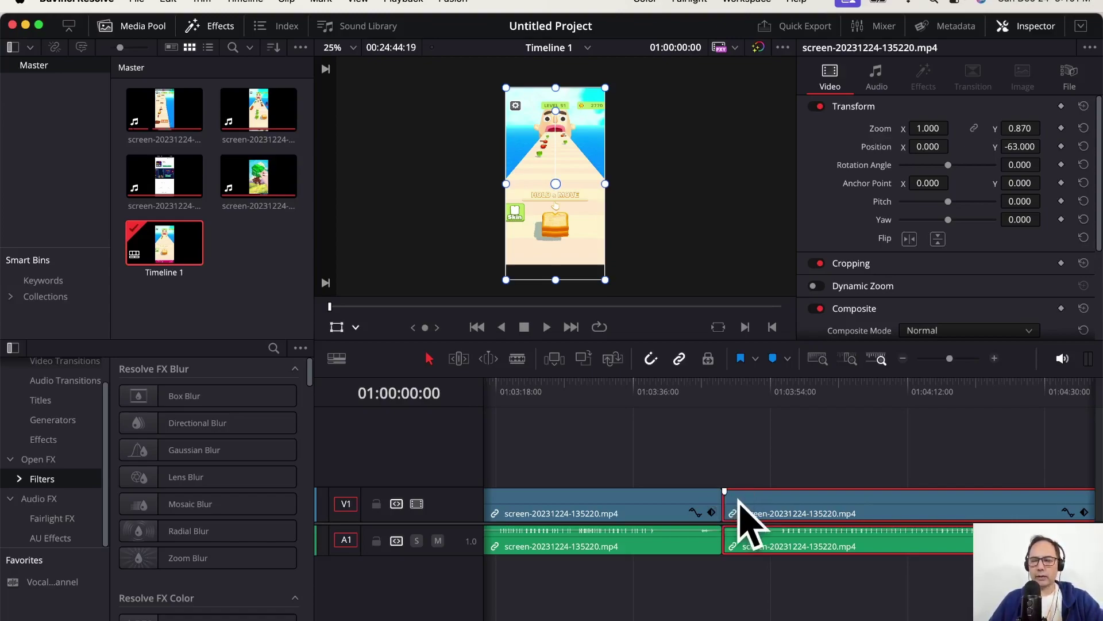
- Use the Blade tool to look for the next ad boundary in the clip after about 01:03:47
key(b)
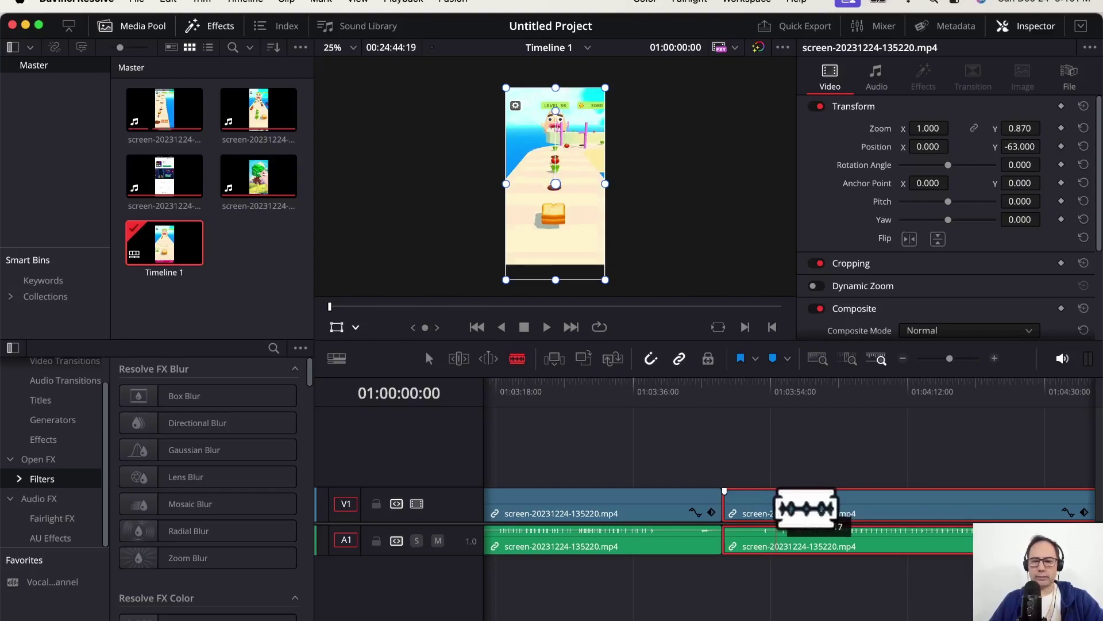
- Temporarily pull the two adjoining clips apart, extend the earlier clip's end to check its trimmed footage around 01:03:49:22, and restore the original cut
key(a)
drag(771, 520, 916, 517)
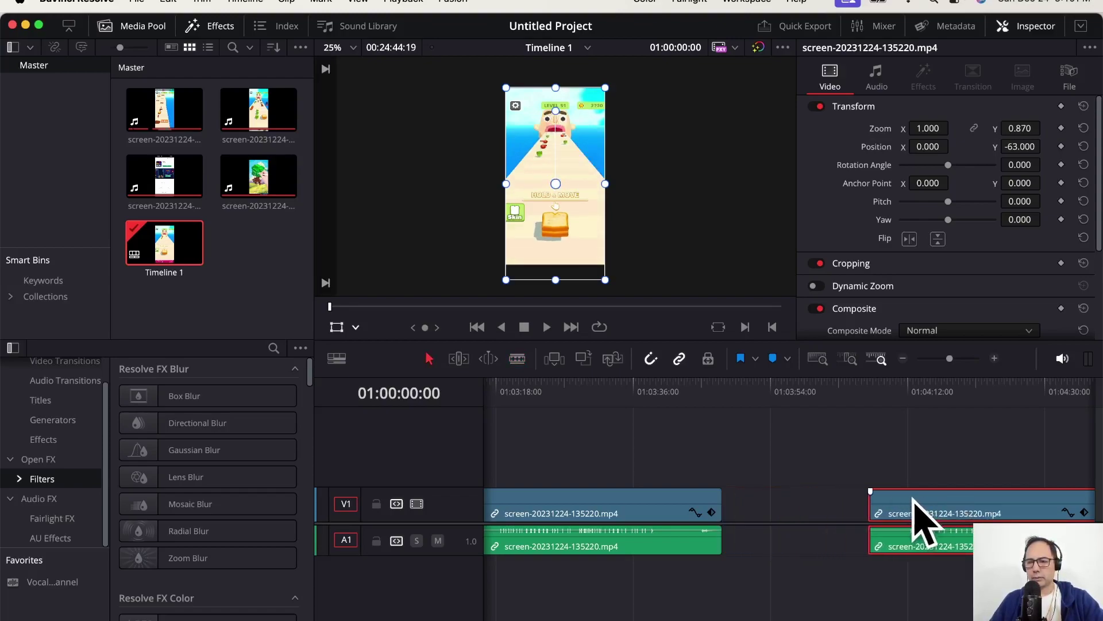
click(878, 505)
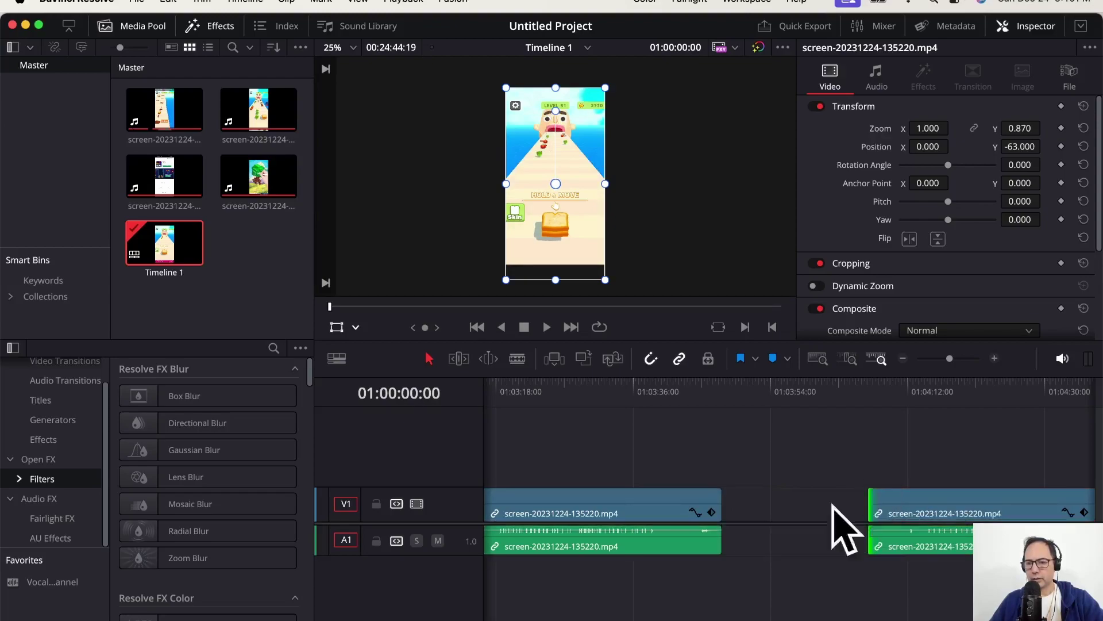
click(714, 505)
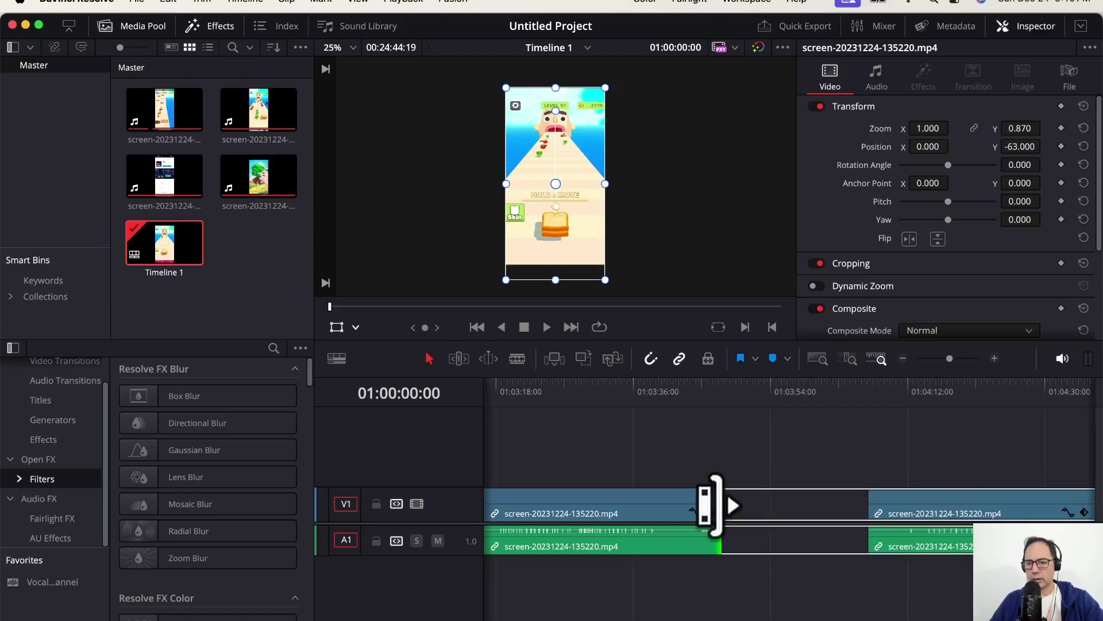
drag(714, 504, 815, 505)
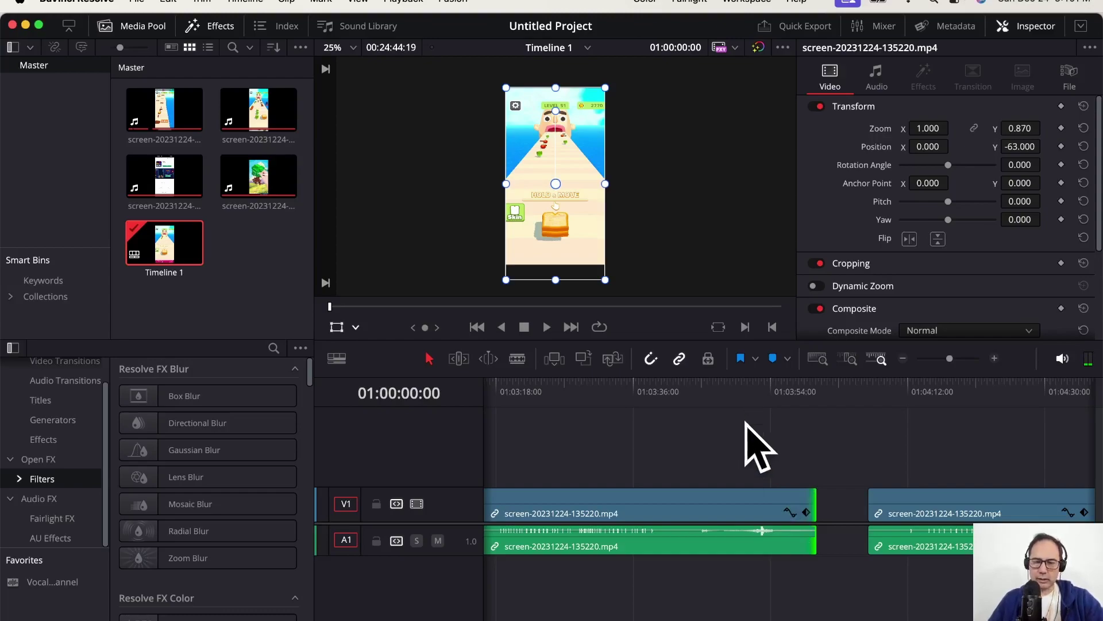
click(745, 390)
mouse_move(747, 384)
mouse_down()
mouse_move(781, 386)
mouse_move(739, 385)
mouse_up()
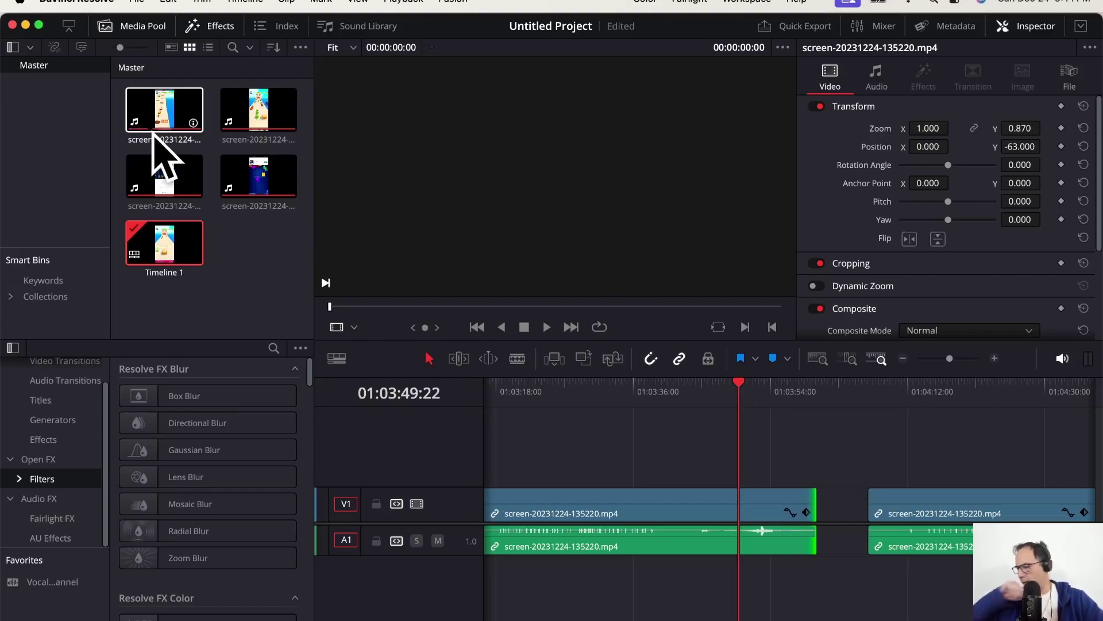
key(BackSpace)
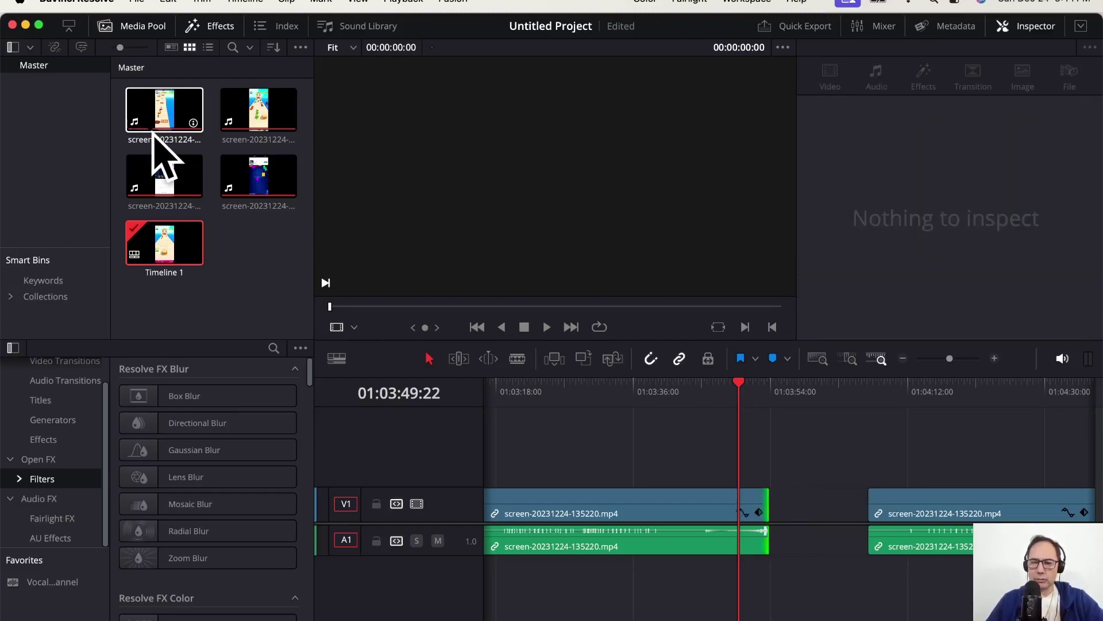
drag(956, 515, 818, 522)
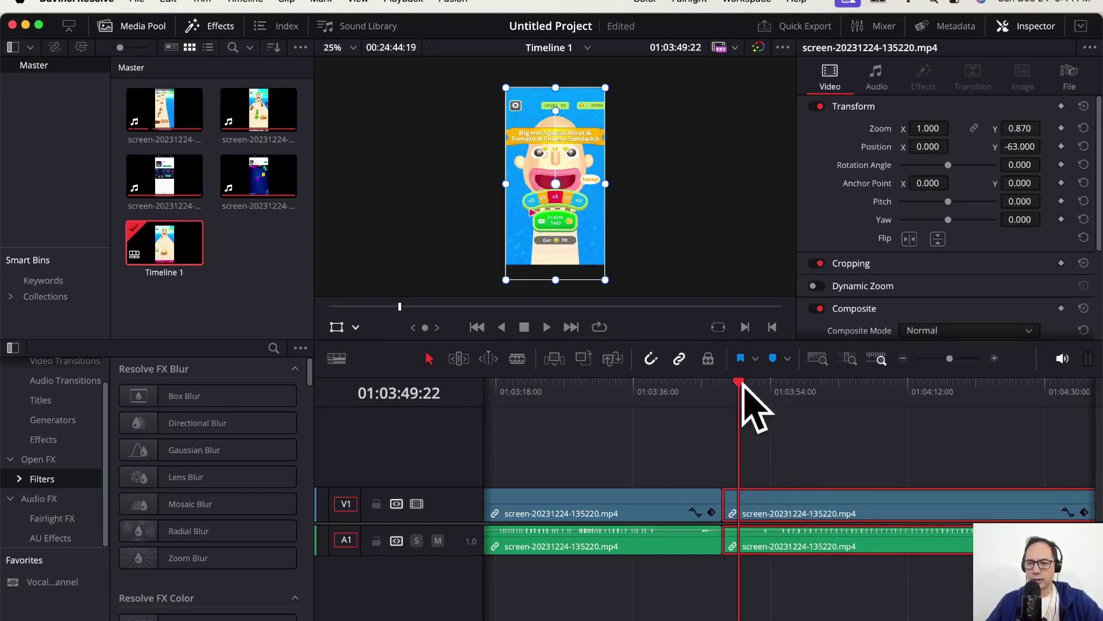
- With the playhead on the cut at 01:03:47:17, cut out the ad between about 01:04:30 and 01:04:49 and close the gap
drag(743, 384, 733, 384)
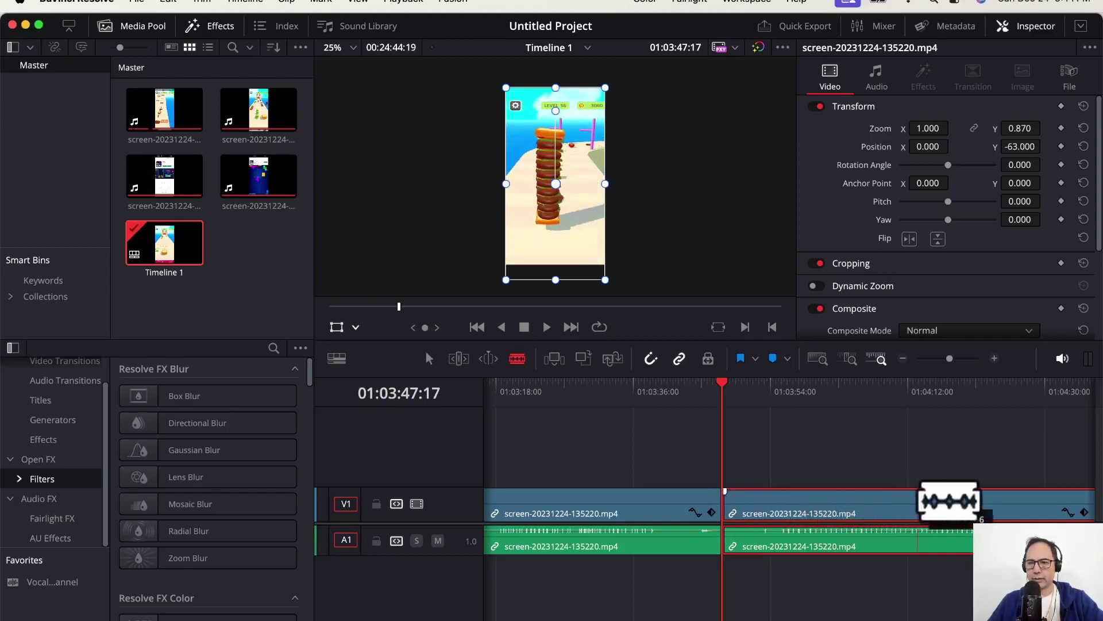
scroll(919, 506, right, 5)
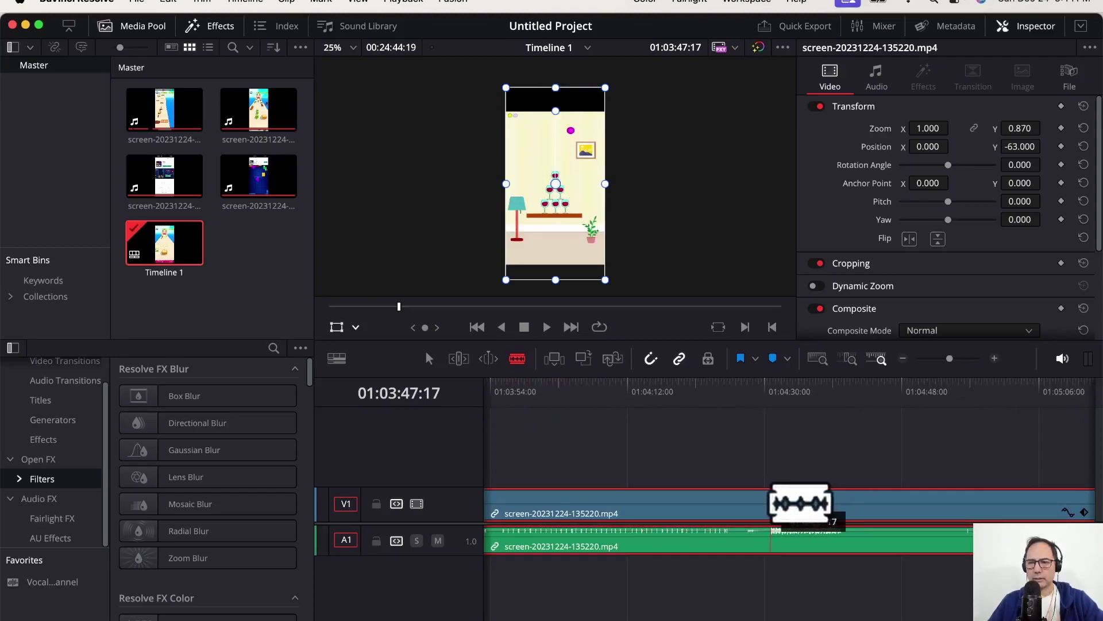
click(766, 504)
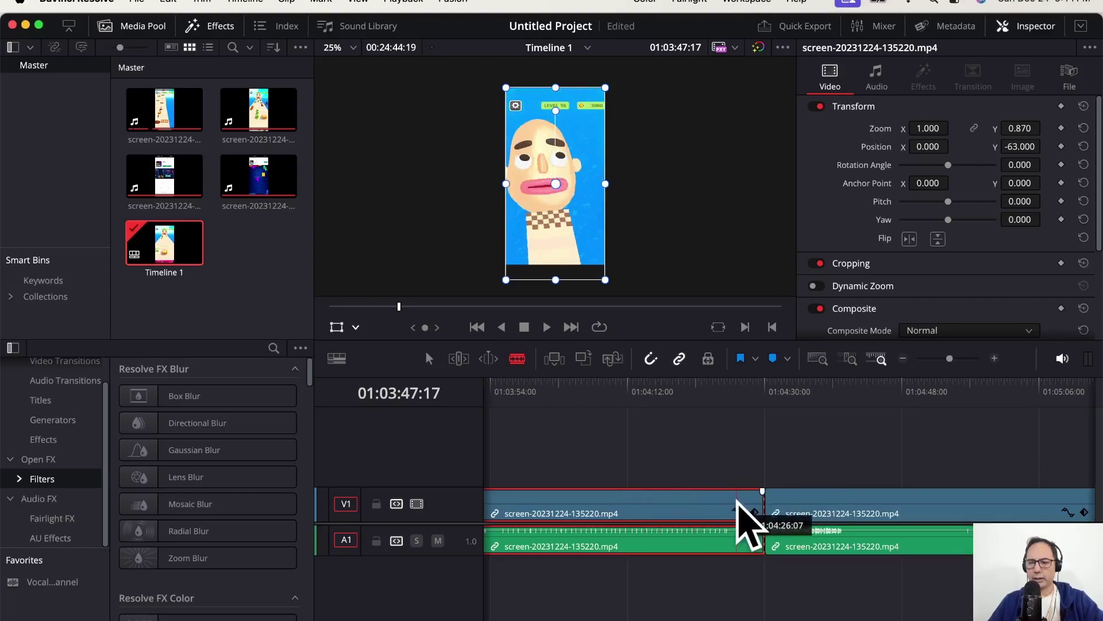
scroll(825, 512, right, 3)
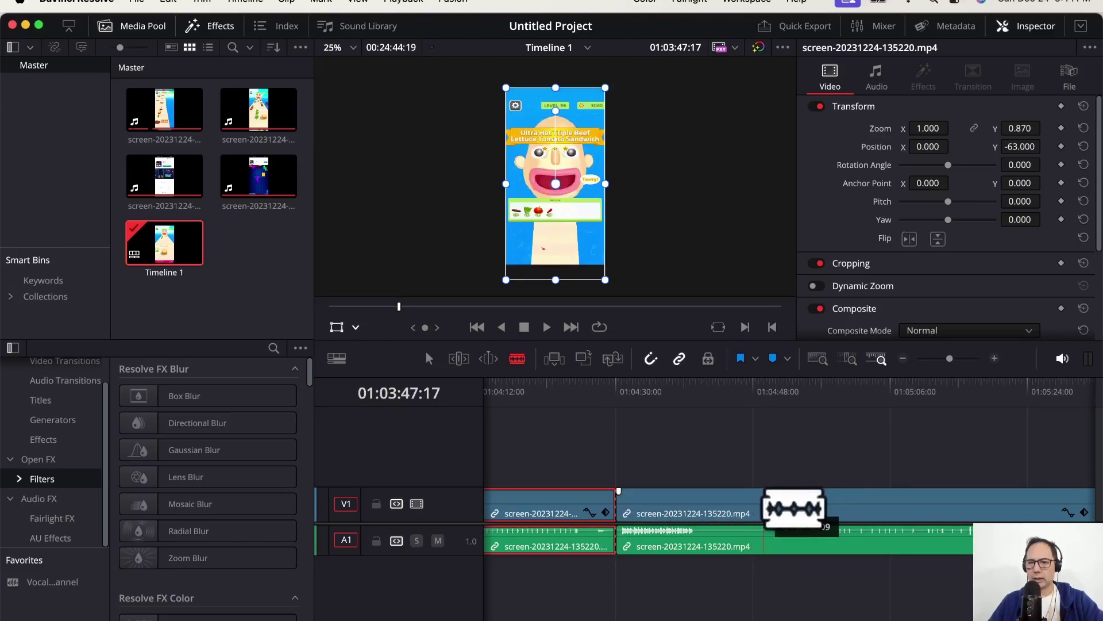
key(a)
click(689, 509)
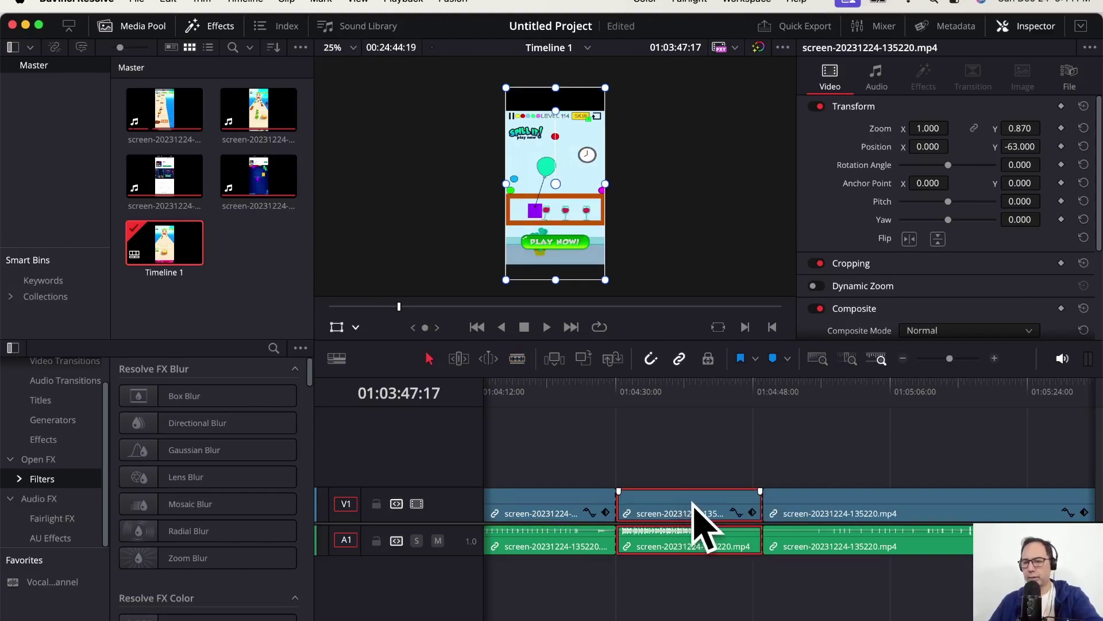
key(BackSpace)
drag(893, 513, 763, 525)
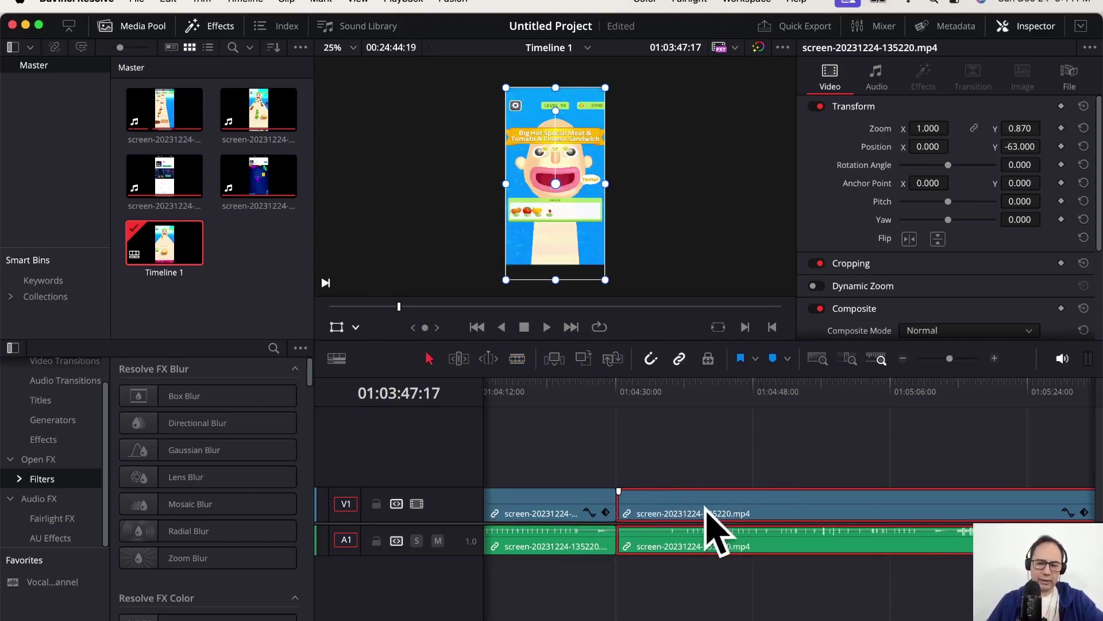
- Cut out the Do Not Fall .io ad between about 01:05:14 and 01:05:35 and close the gap with the following clip
key(b)
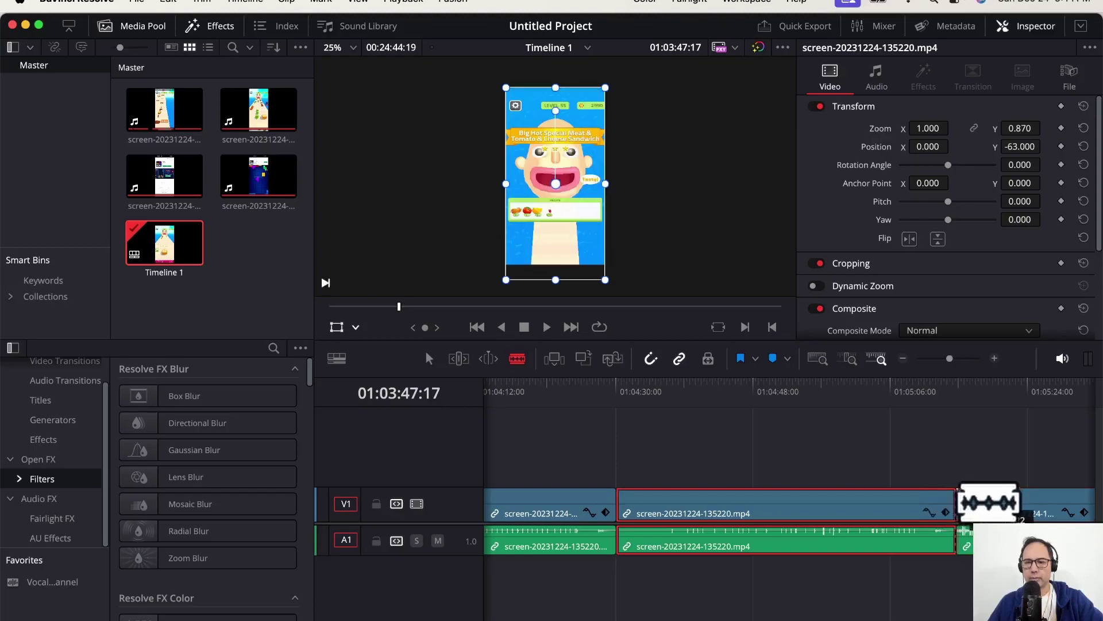
scroll(862, 503, right, 5)
click(660, 504)
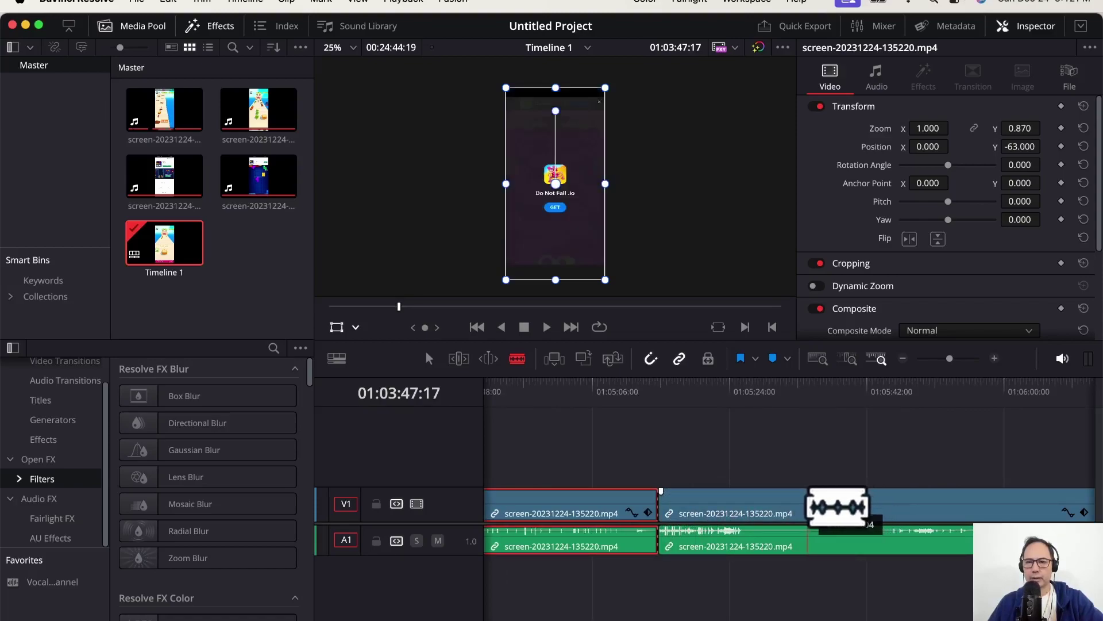
key(a)
click(729, 520)
key(BackSpace)
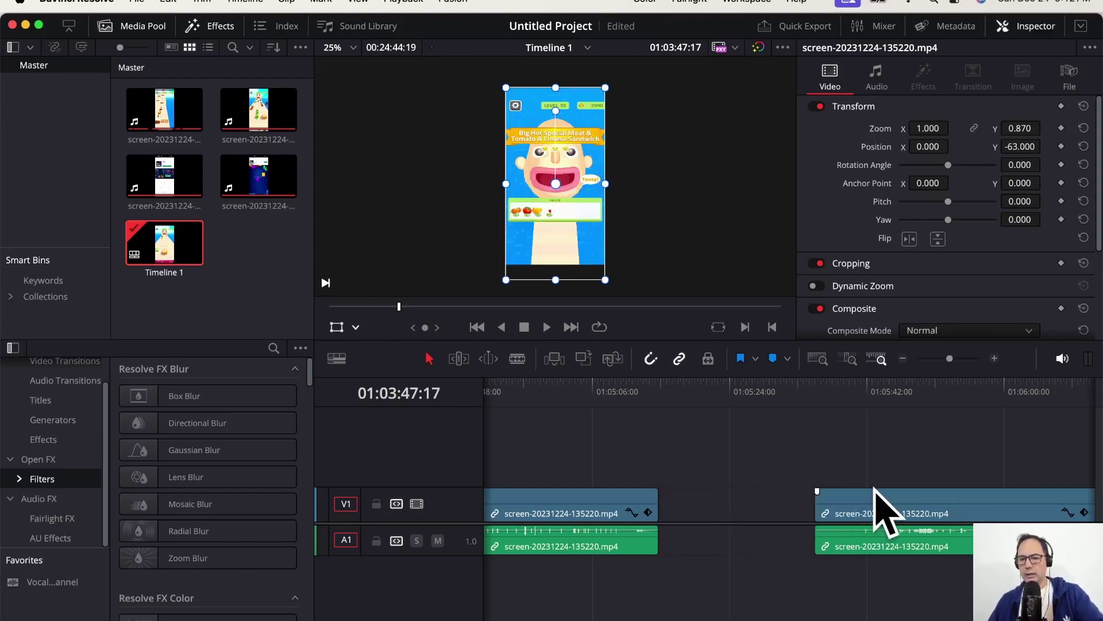
drag(882, 501, 733, 513)
- Cut out the roller-coaster game ad and its store page from about 01:05:27 to 01:06:00, and close the gap
key(b)
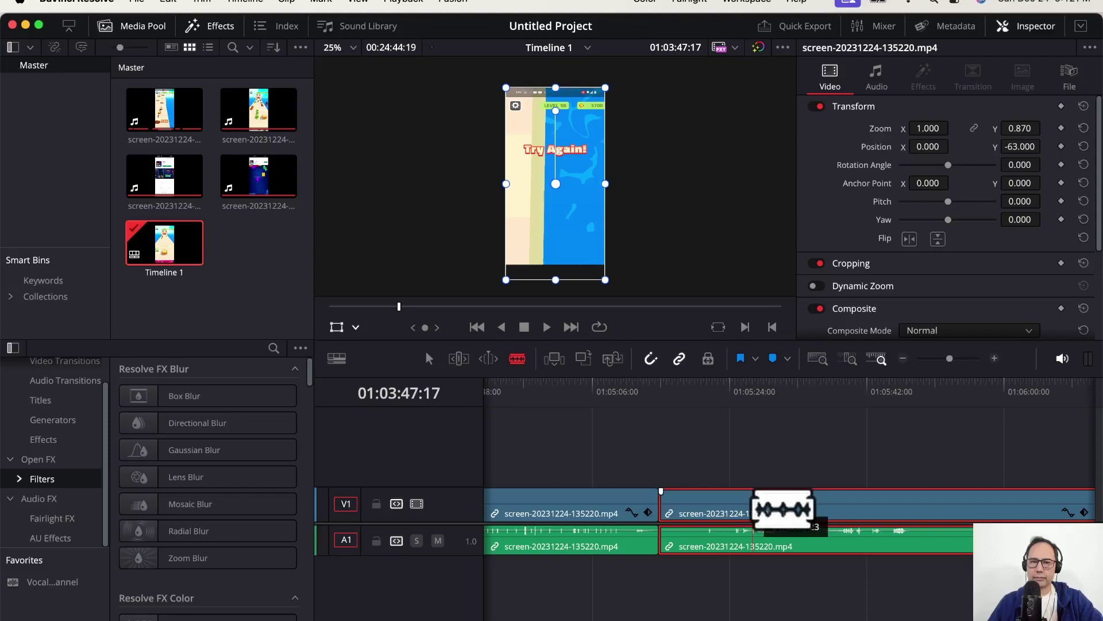
click(754, 509)
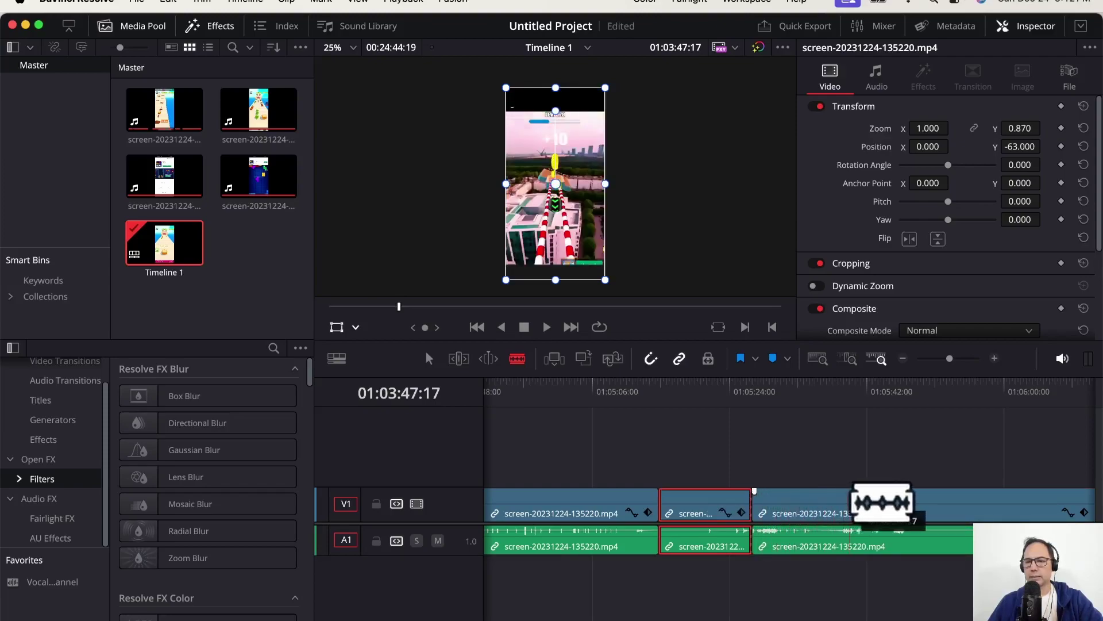
scroll(911, 505, right, 5)
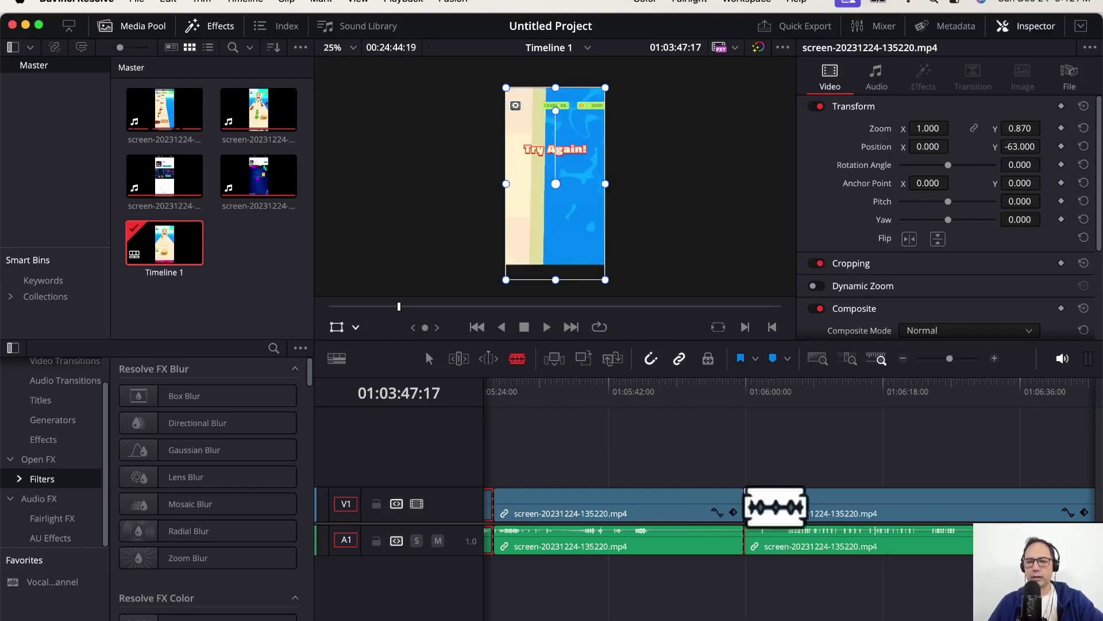
click(742, 505)
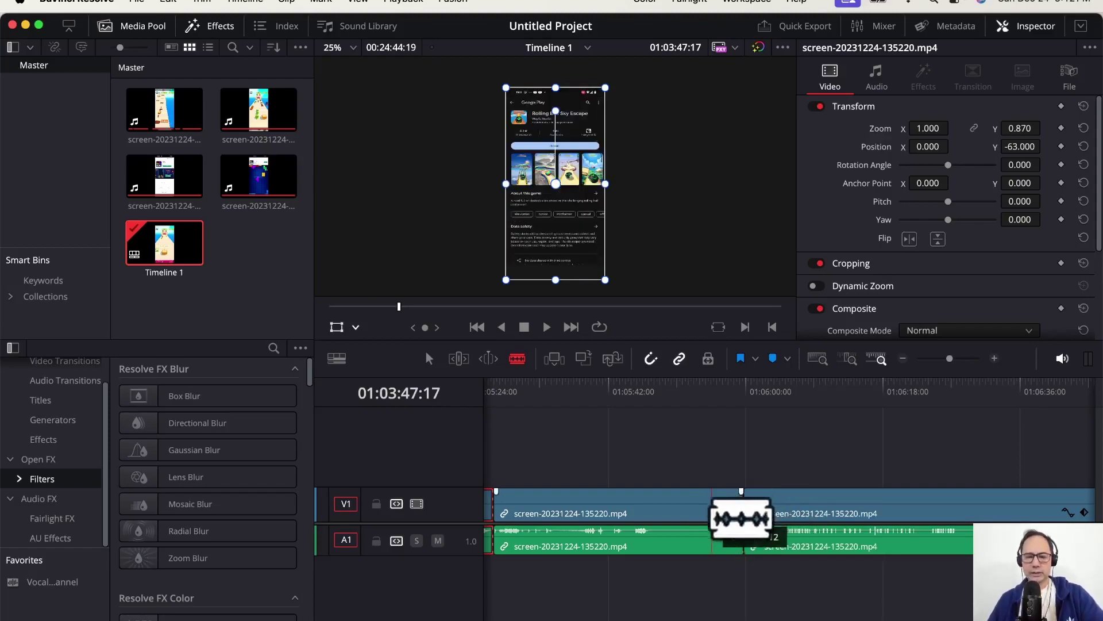
key(a)
click(630, 510)
key(BackSpace)
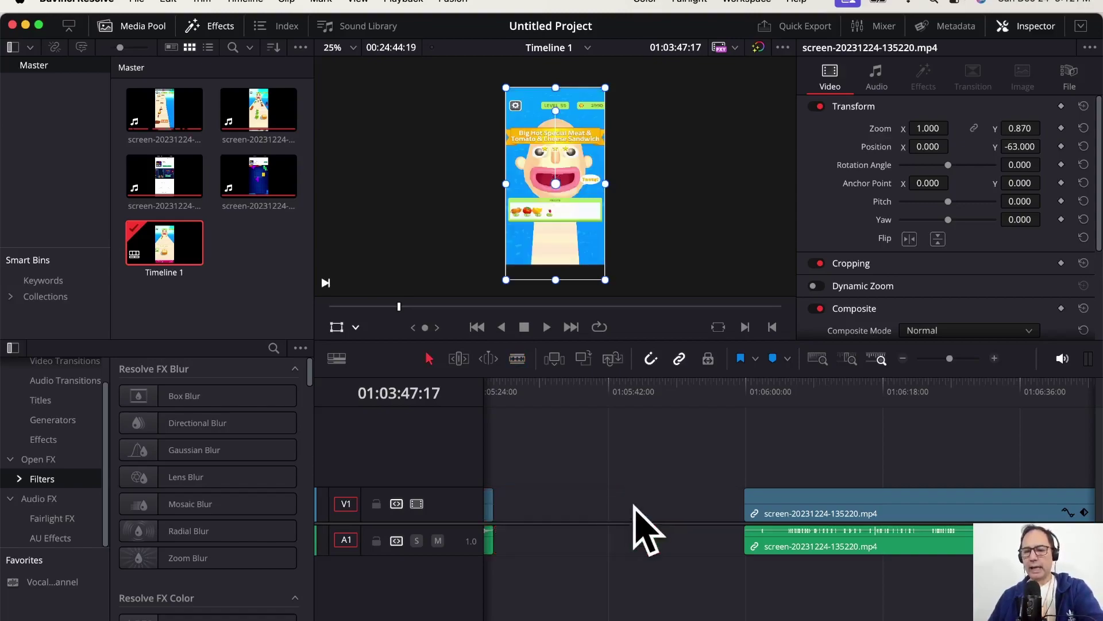
drag(860, 506, 546, 537)
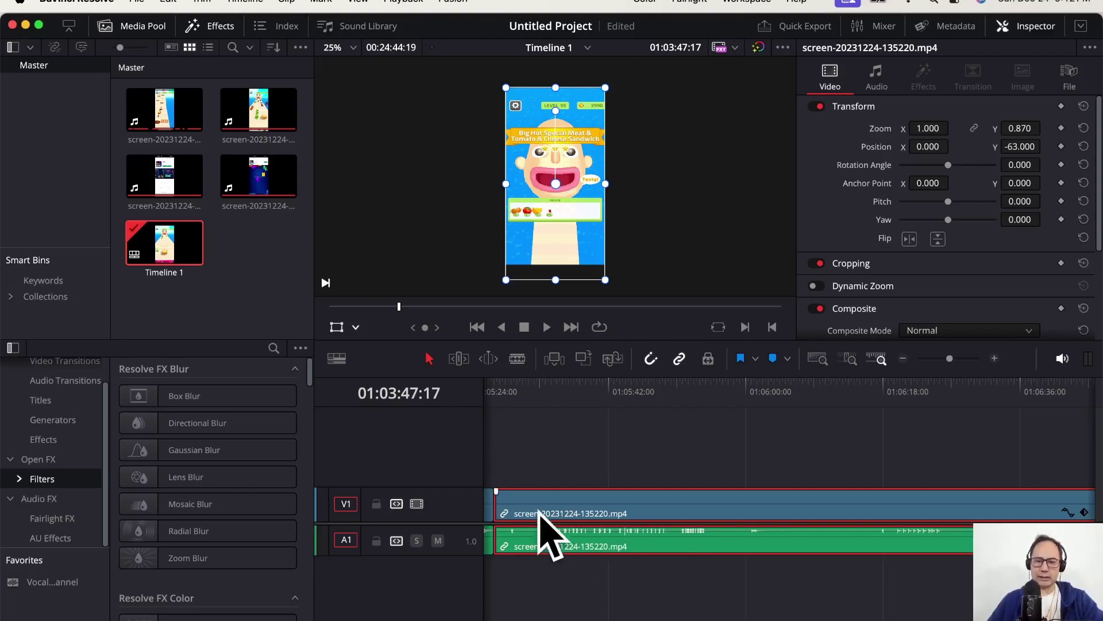
- Cut out the short Traffic Escape ad between about 01:06:02 and 01:06:09 and join the following gameplay clip to the previous one
key(b)
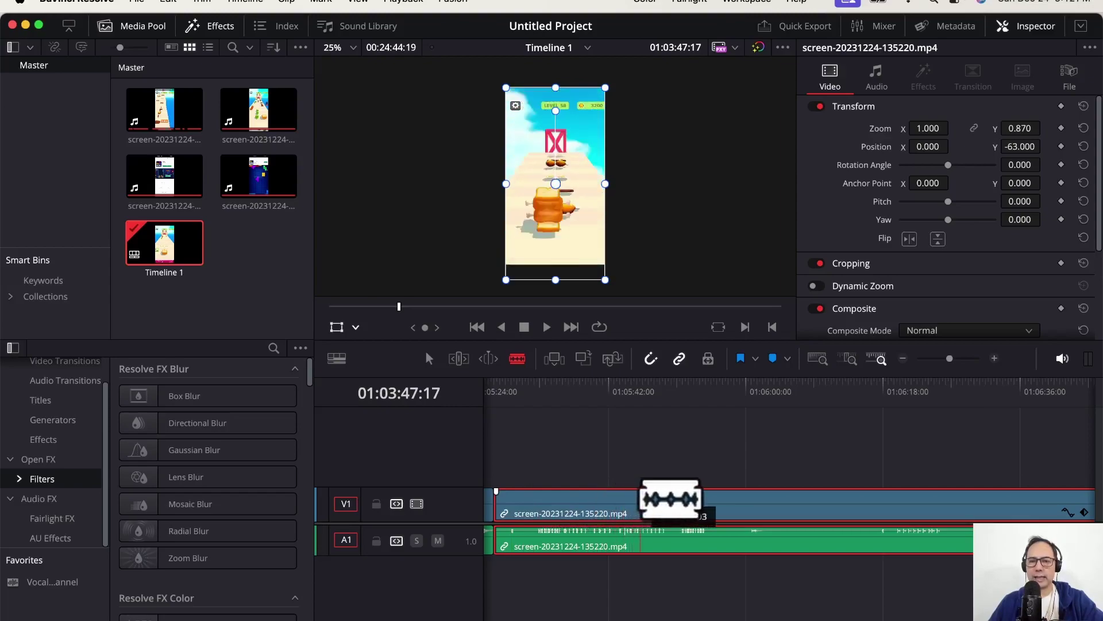
click(765, 502)
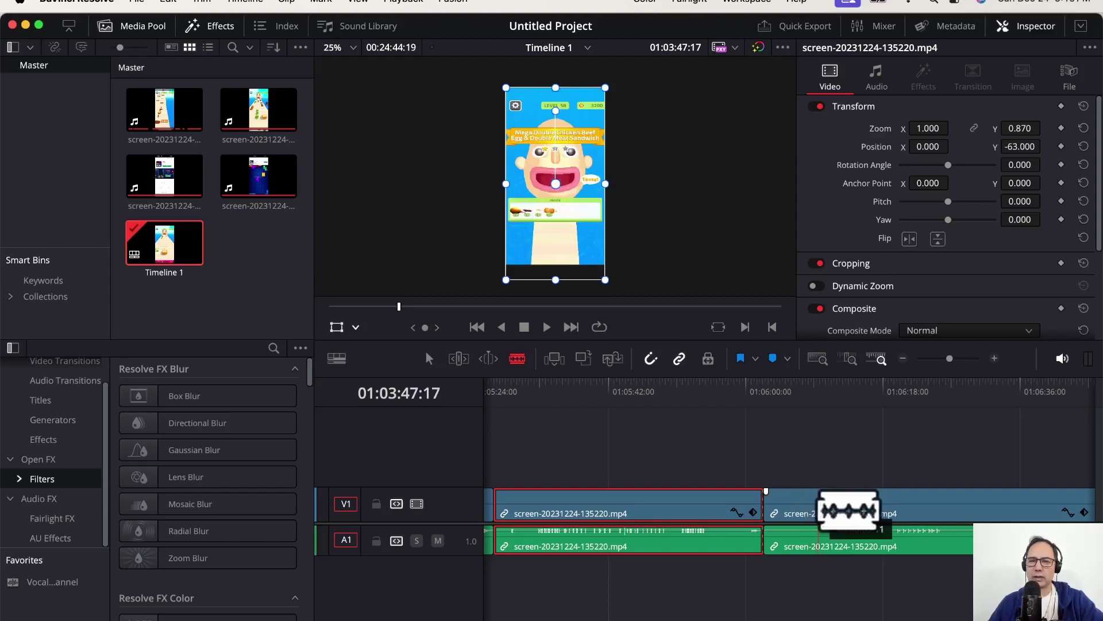
click(783, 502)
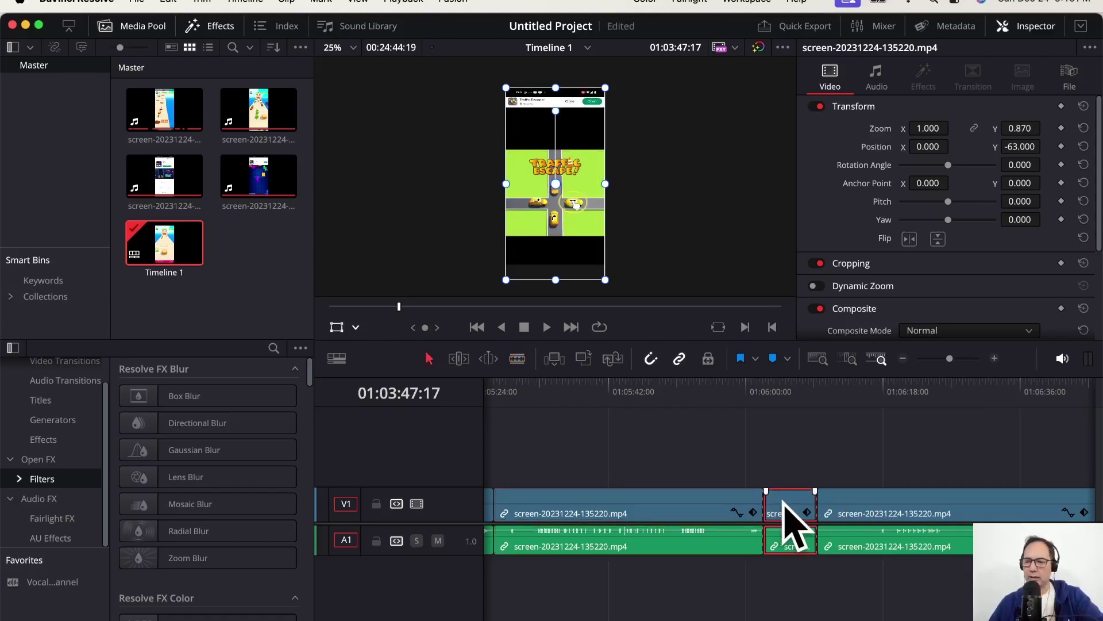
drag(835, 505, 823, 504)
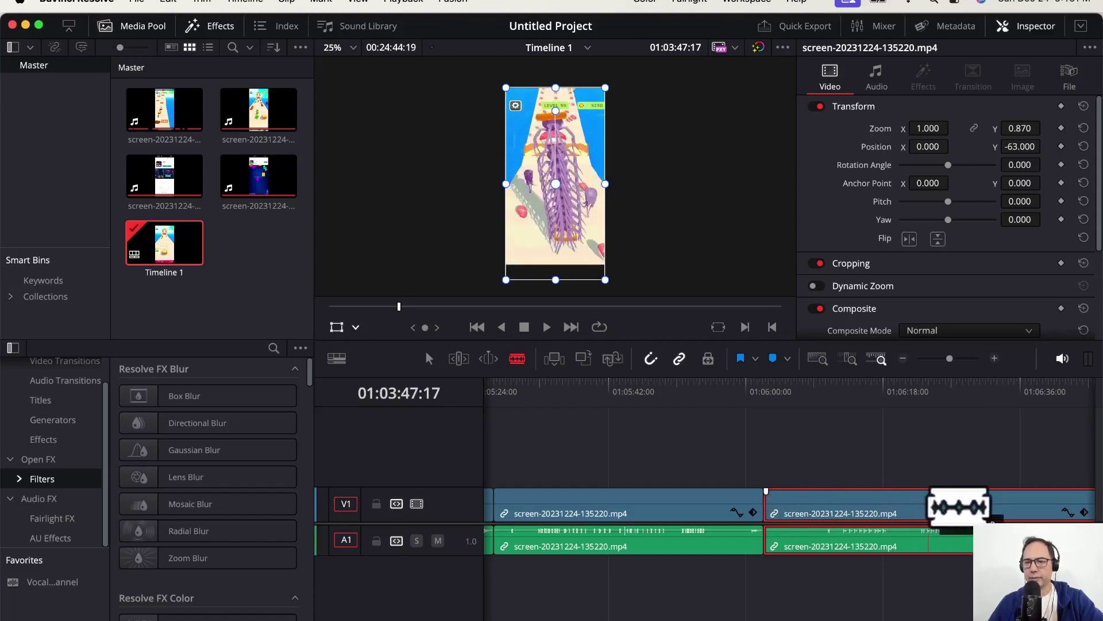
- Cut out the short ad between about 01:06:38 and 01:06:42 and move the remaining clip back against the previous one
scroll(969, 507, right, 6)
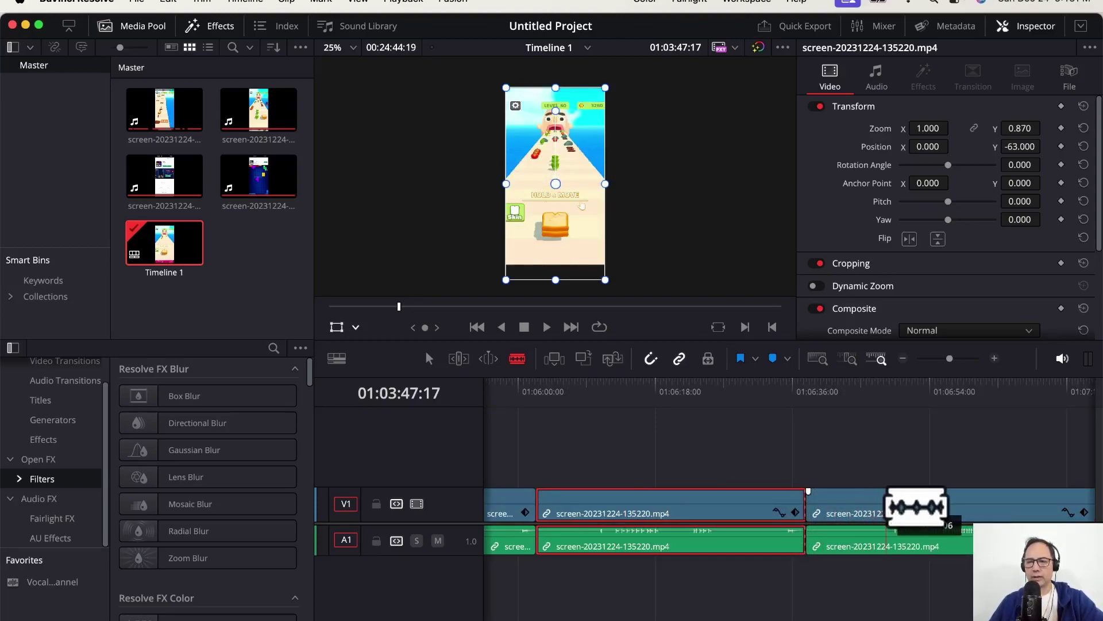
click(836, 508)
key(a)
click(822, 512)
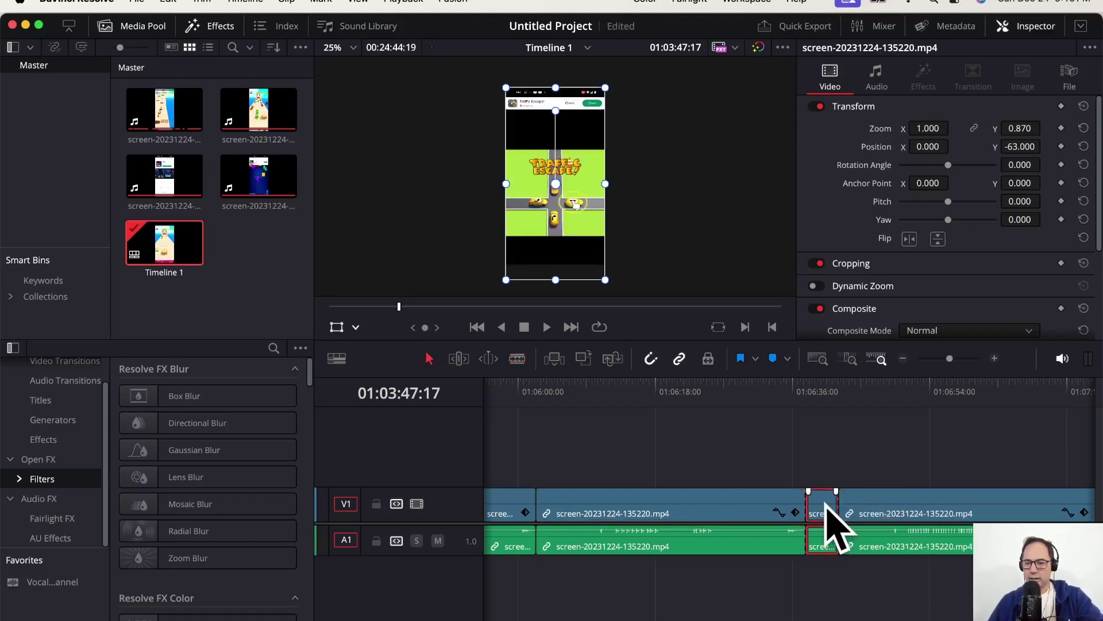
key(BackSpace)
drag(899, 525, 874, 530)
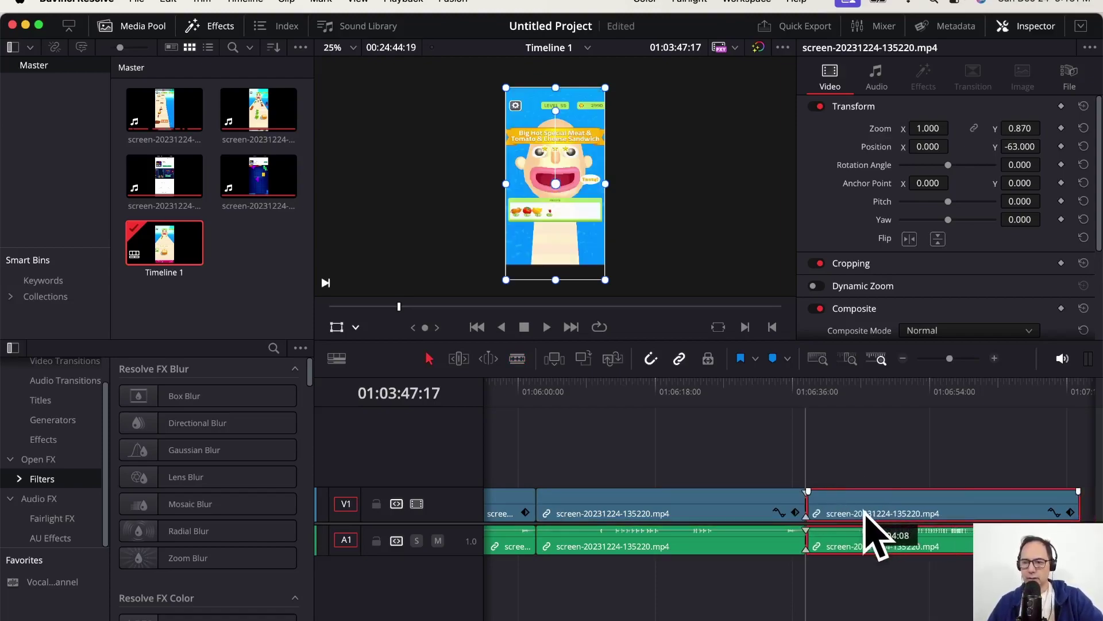
- Split the last gameplay clip of this group after its level ends, at about 01:07:05, and delete the leftover end piece
key(b)
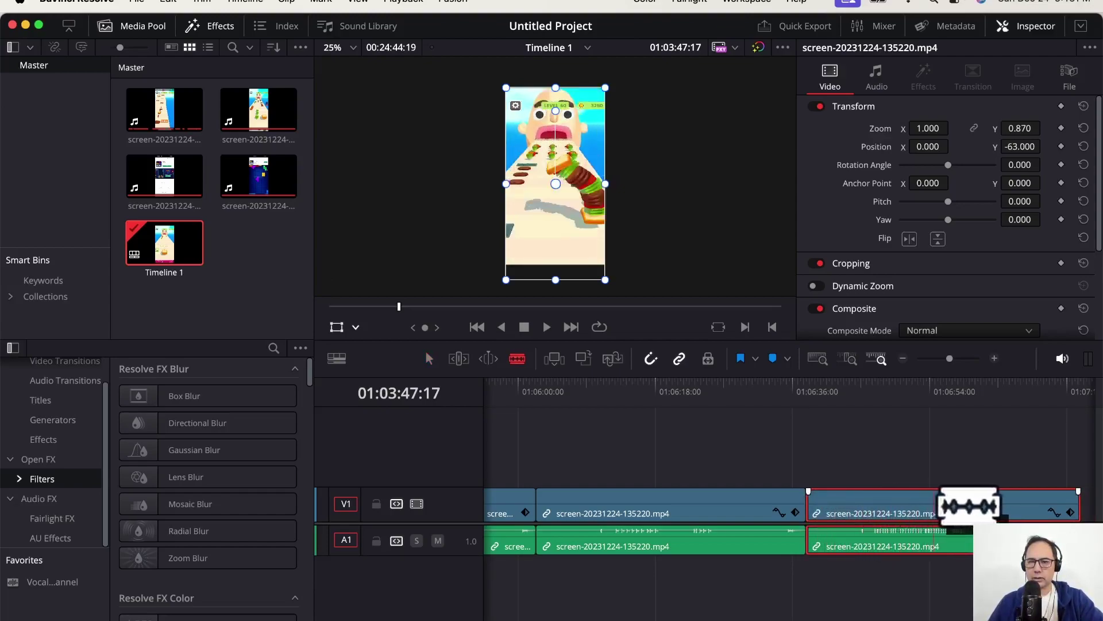
click(1011, 504)
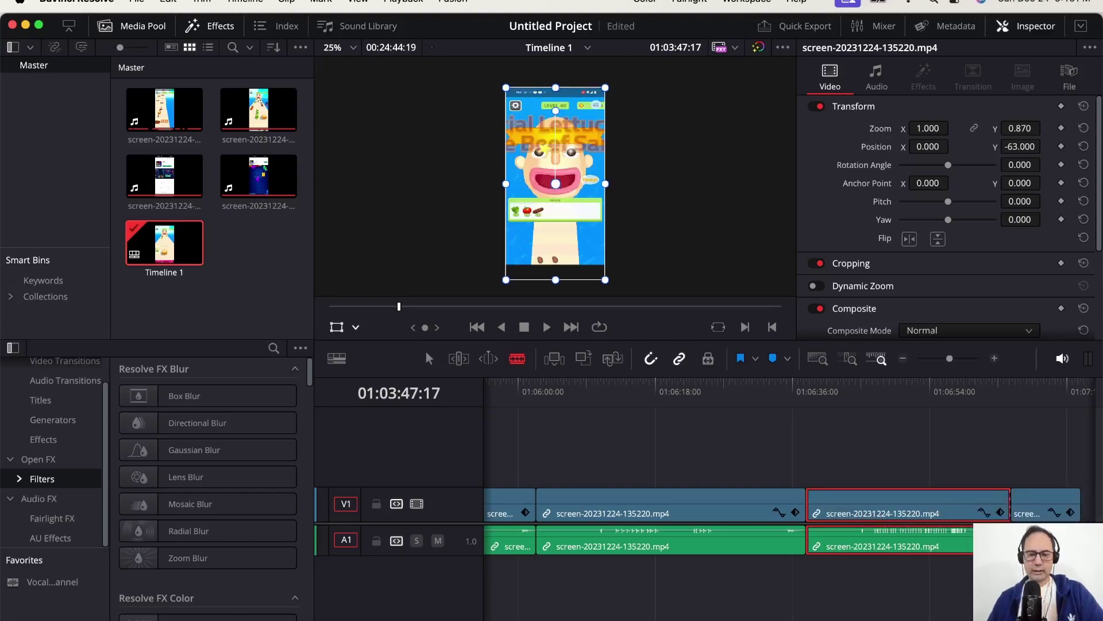
click(1045, 494)
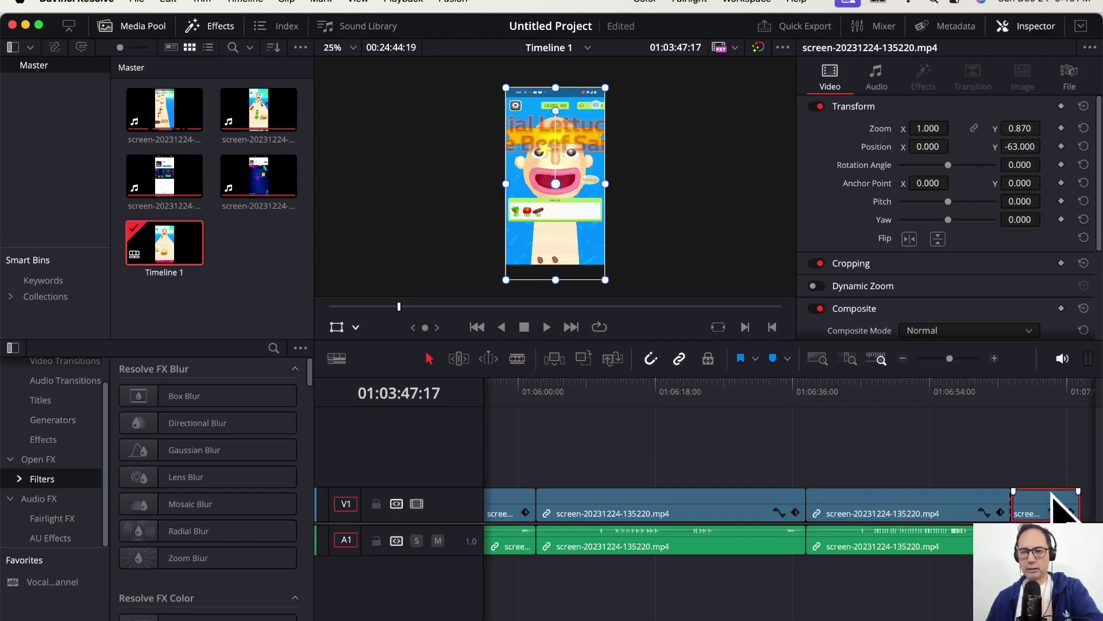
key(BackSpace)
- Zoom the timeline out to locate the next group of clips beyond the empty gap
scroll(916, 586, right, 10)
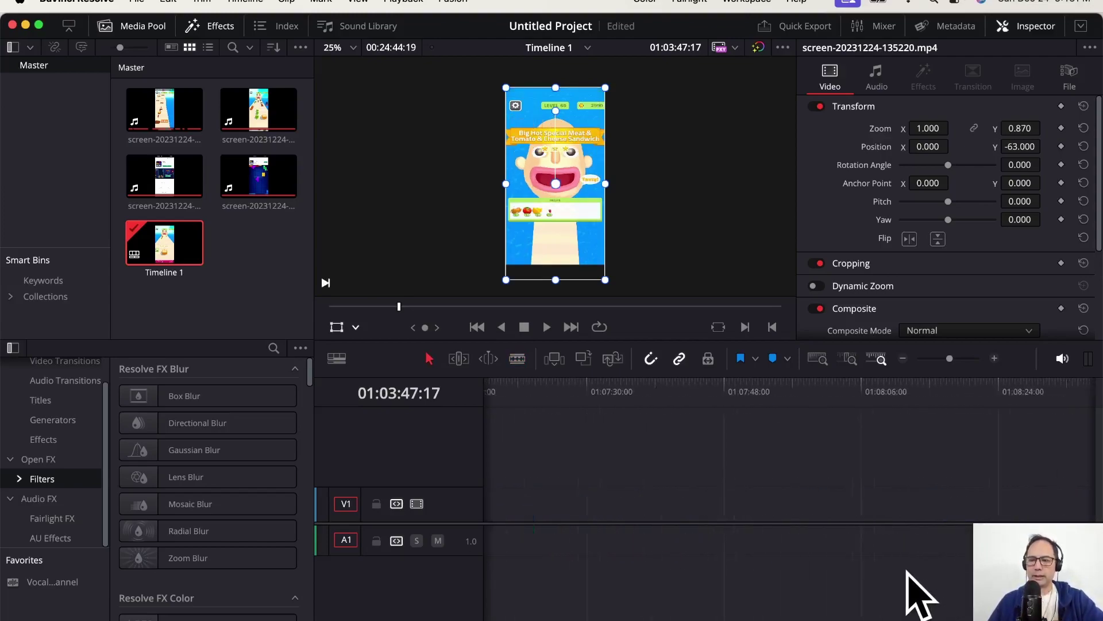
click(906, 358)
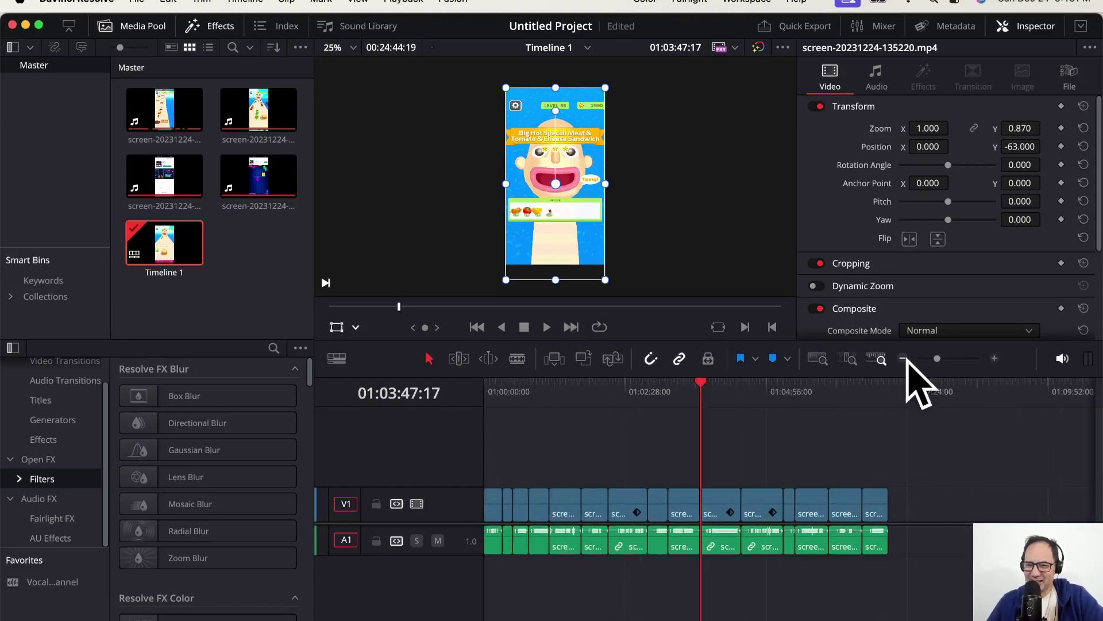
click(905, 359)
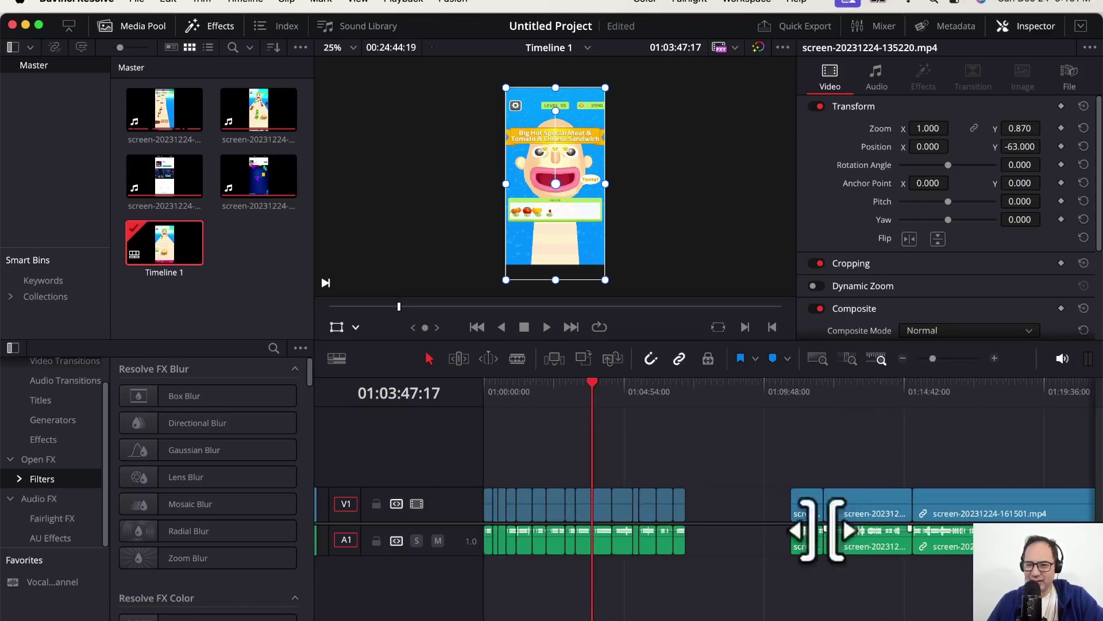
- Move the screen-20231224-140613.mp4 clip back against the previous gameplay clips and play across the join
drag(812, 513, 717, 506)
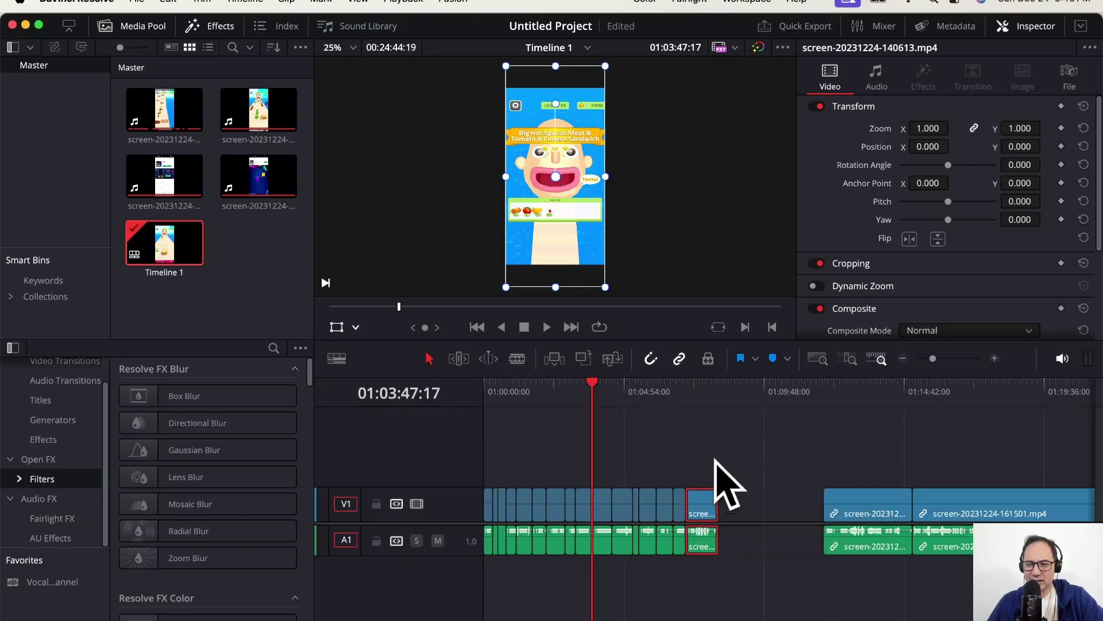
click(687, 392)
key(space)
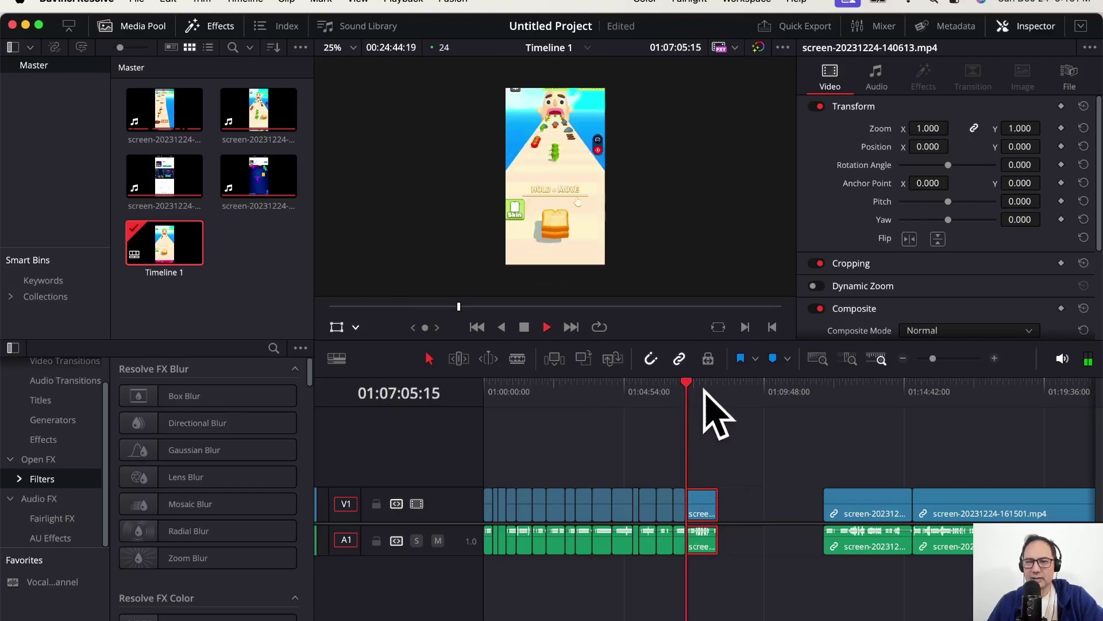
key(space)
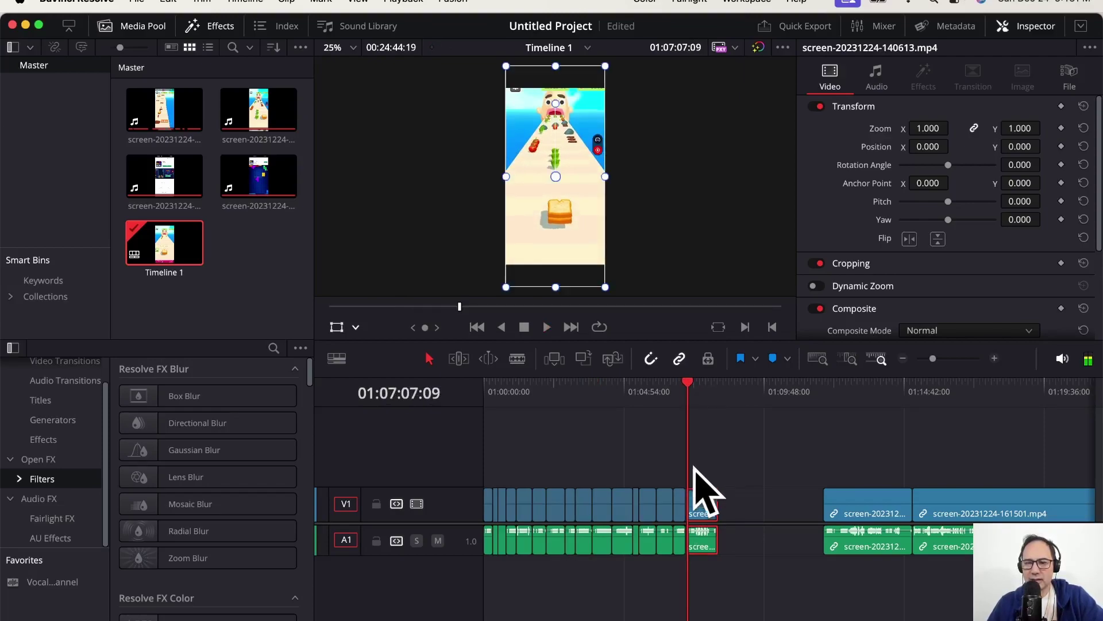
- Match the screen-20231224-140613.mp4 clip's transform to the preceding clips with vertical zoom 0.870 and vertical position -63
click(667, 504)
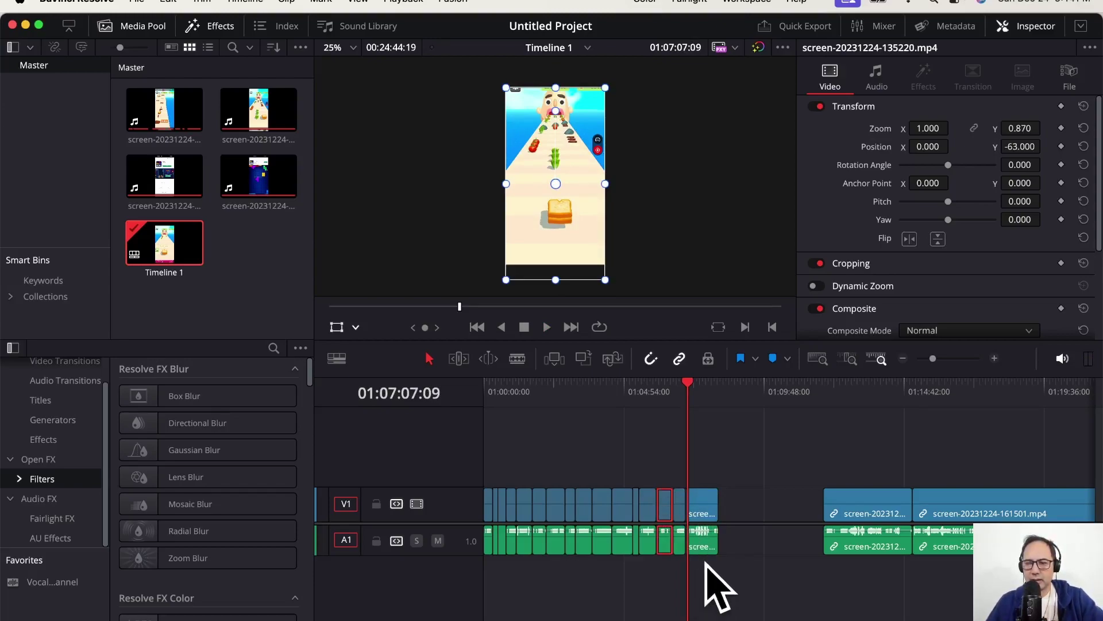
click(705, 503)
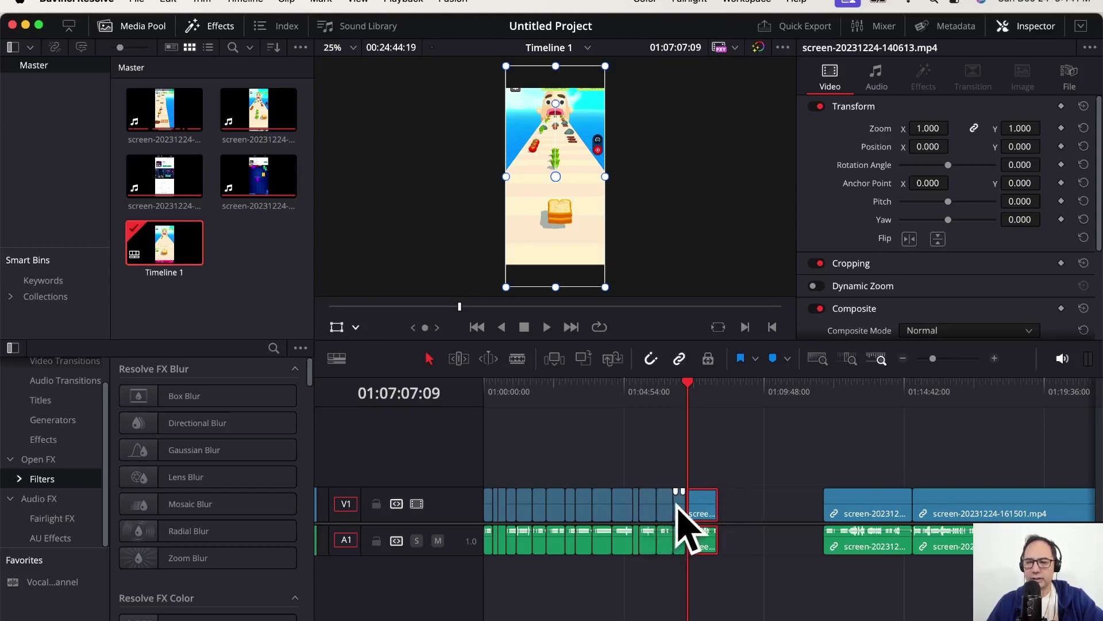
click(679, 503)
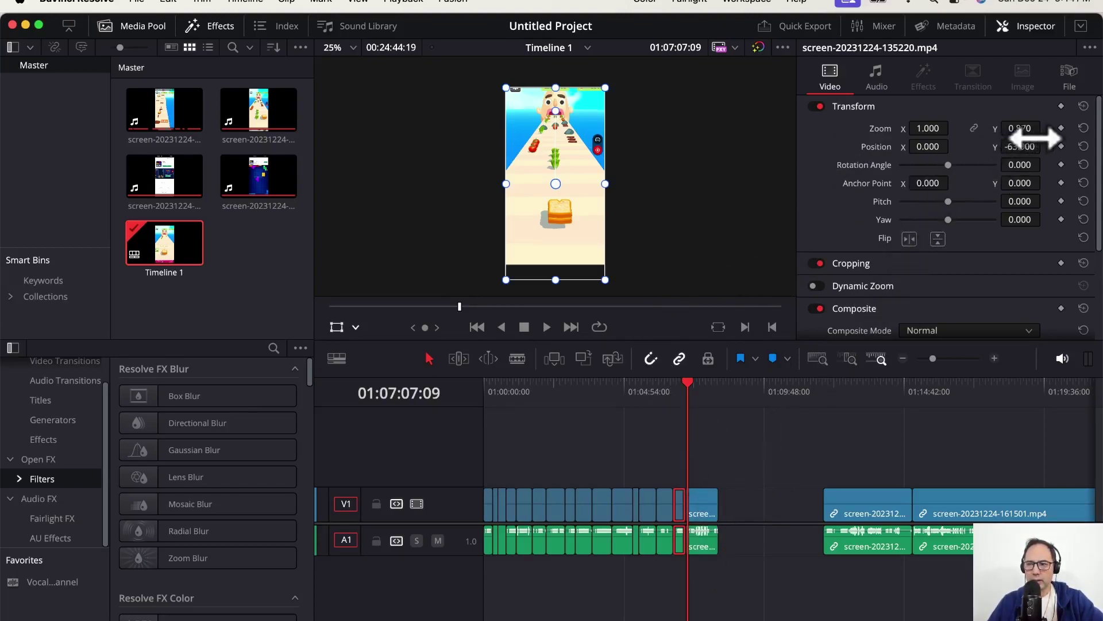
click(706, 510)
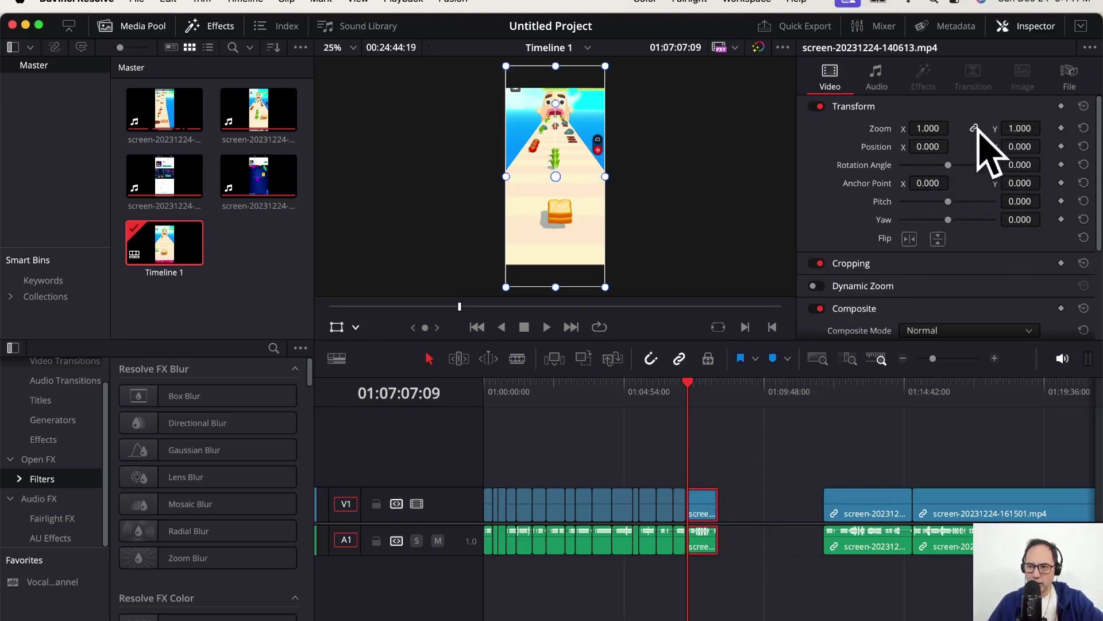
click(1026, 128)
text(.87)
key(Return)
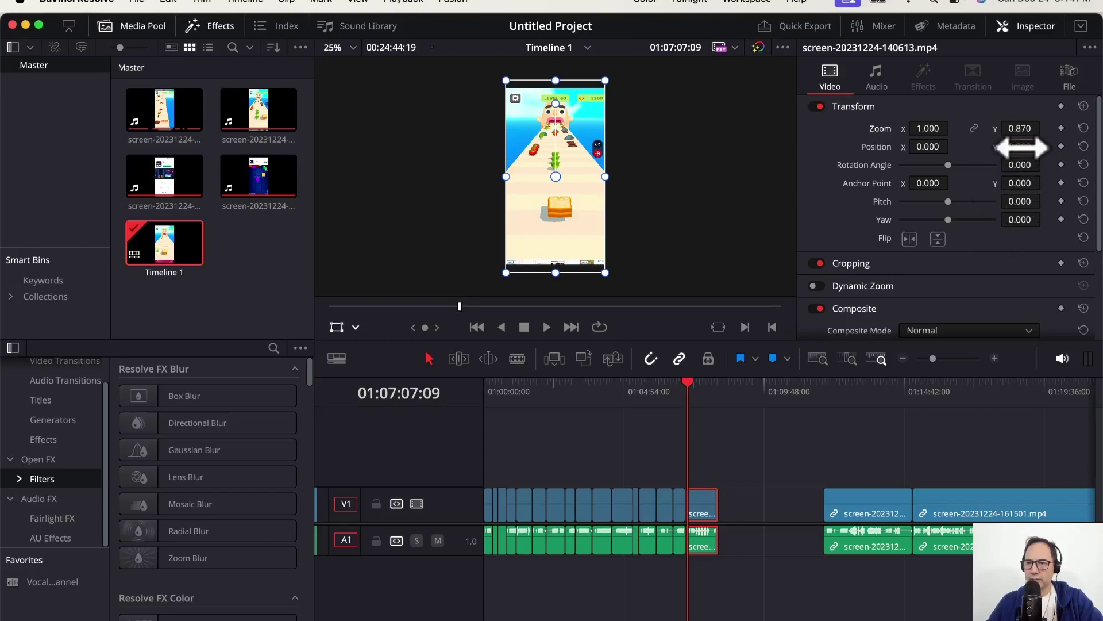
click(1020, 148)
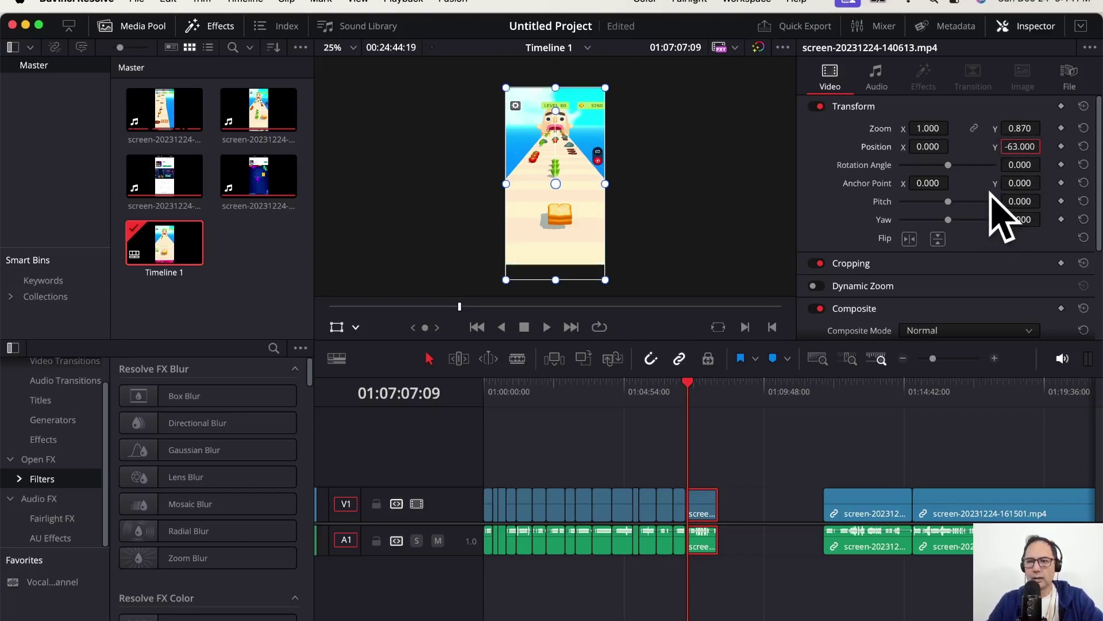
- Compare the resized clip with the gameplay before it and play across their join at about 01:07:04
click(665, 388)
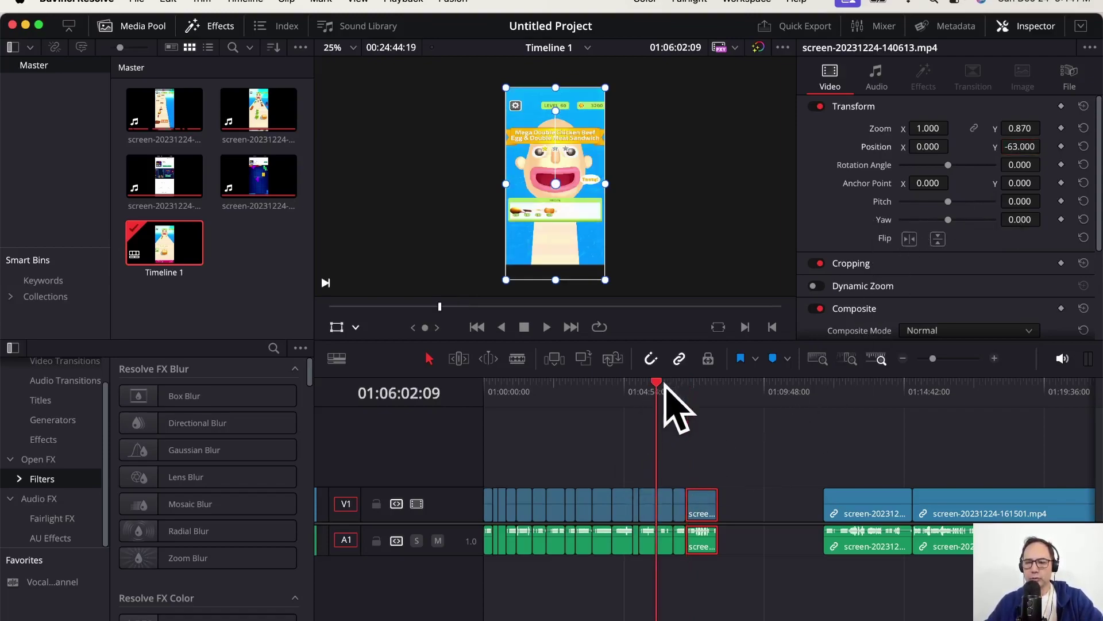
click(695, 382)
click(705, 387)
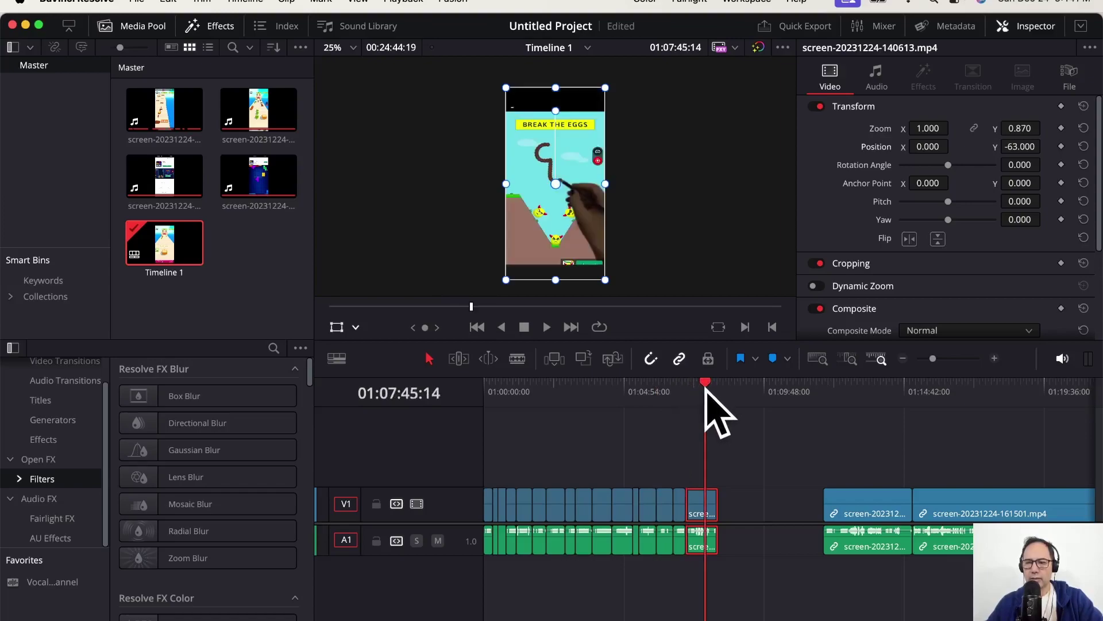
key(j)
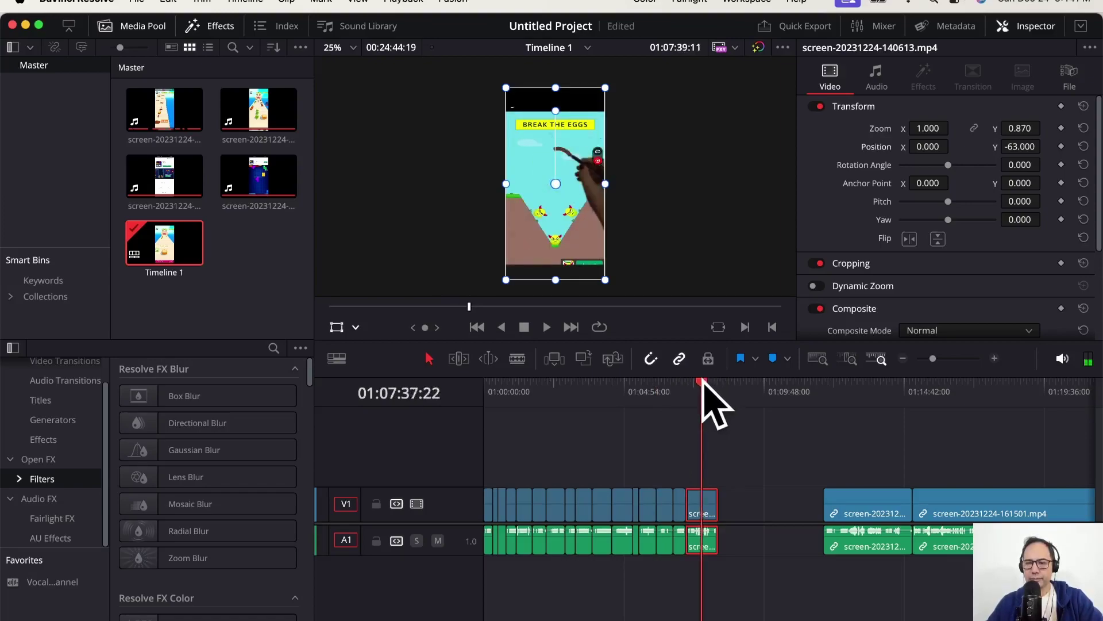
mouse_move(697, 379)
mouse_down()
mouse_move(708, 380)
mouse_move(698, 379)
mouse_up()
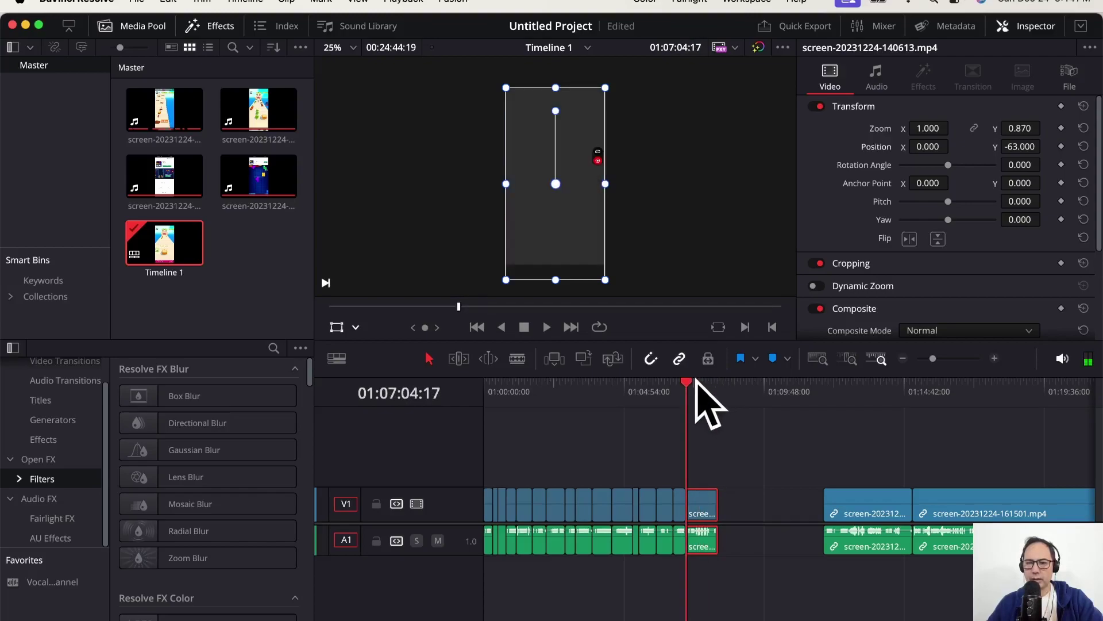
key(space)
key(space)
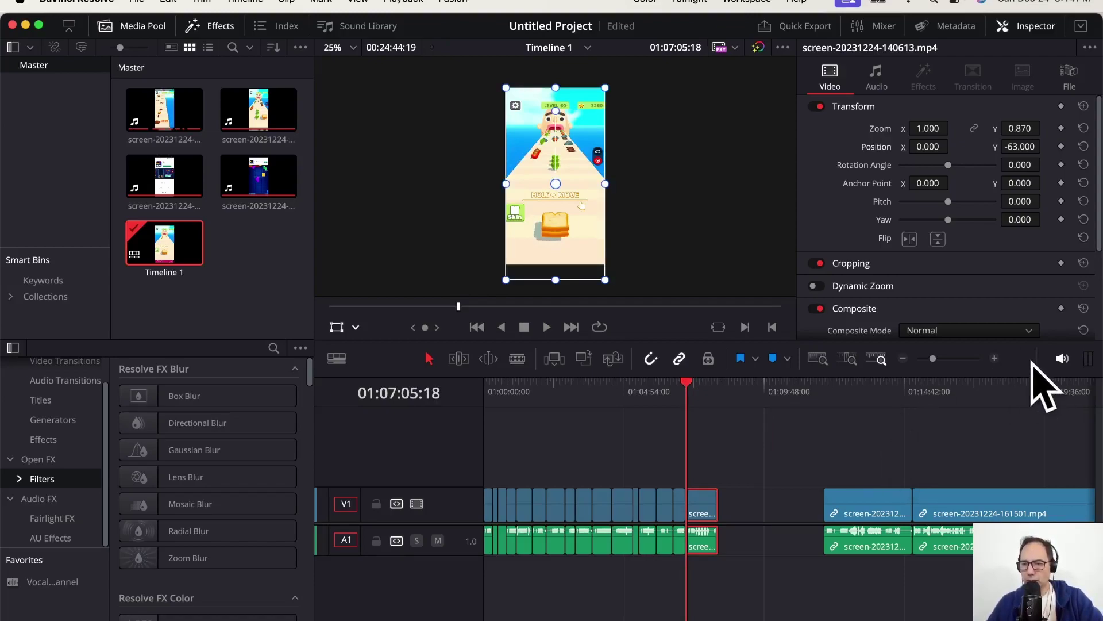
- Set vertical zoom to 0.87 and vertical position to -64 for the screen-20231224-140945.mp4 and screen-20231224-161501.mp4 clips together
click(994, 358)
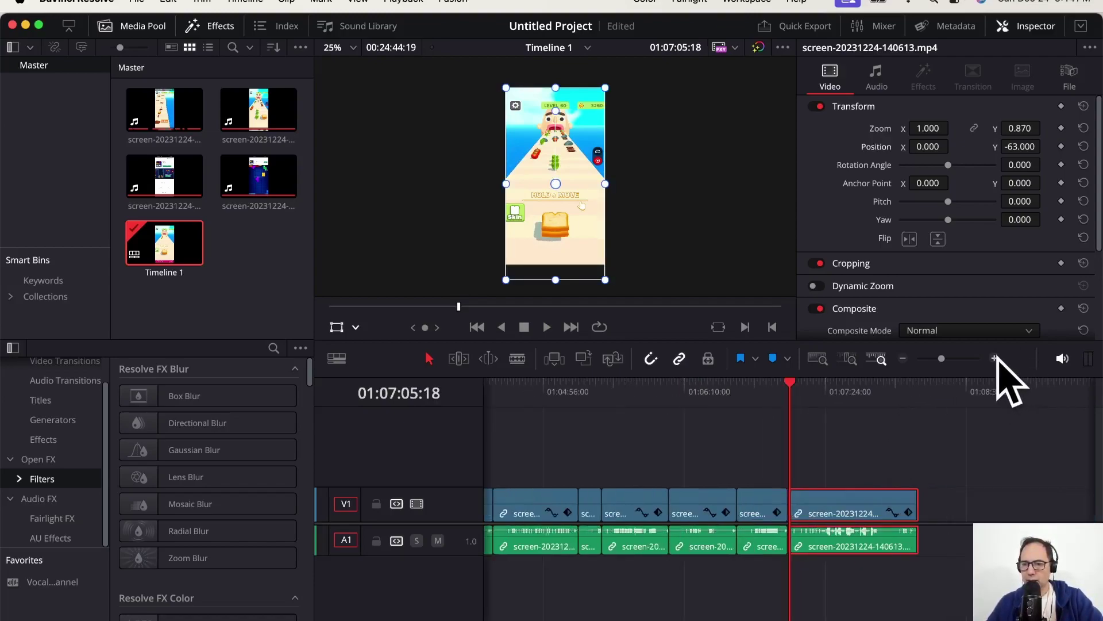
scroll(896, 517, right, 15)
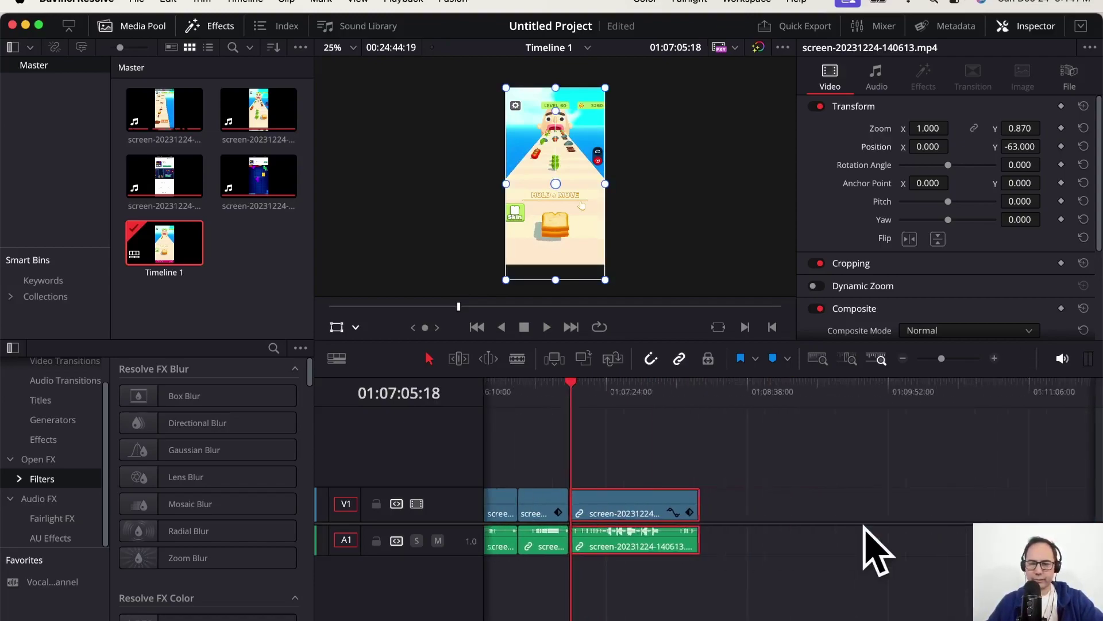
scroll(920, 541, right, 10)
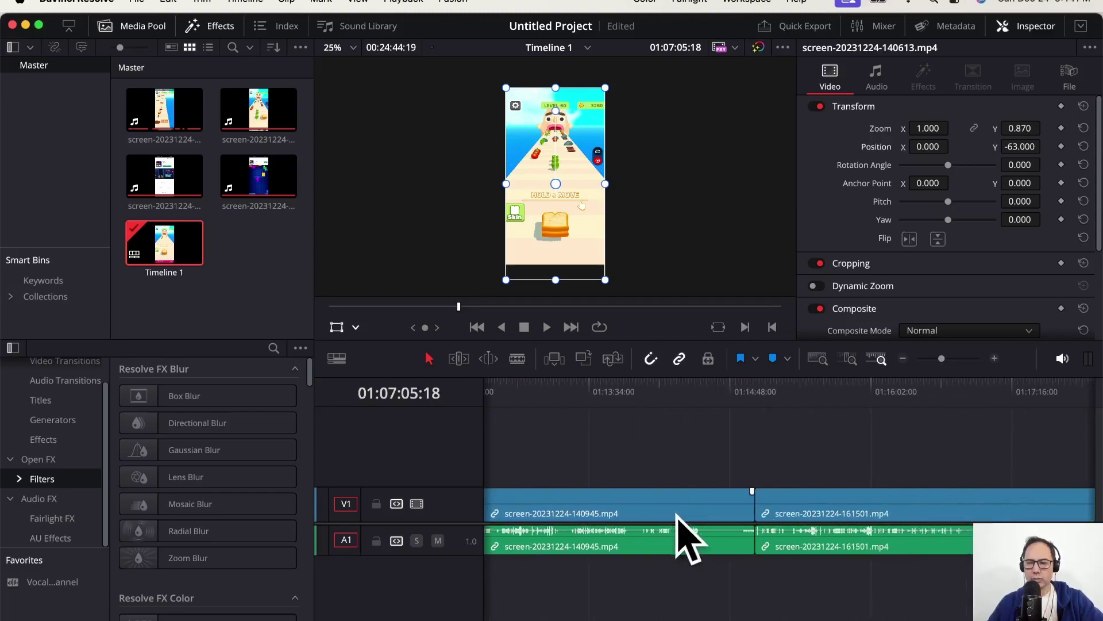
scroll(949, 516, left, 15)
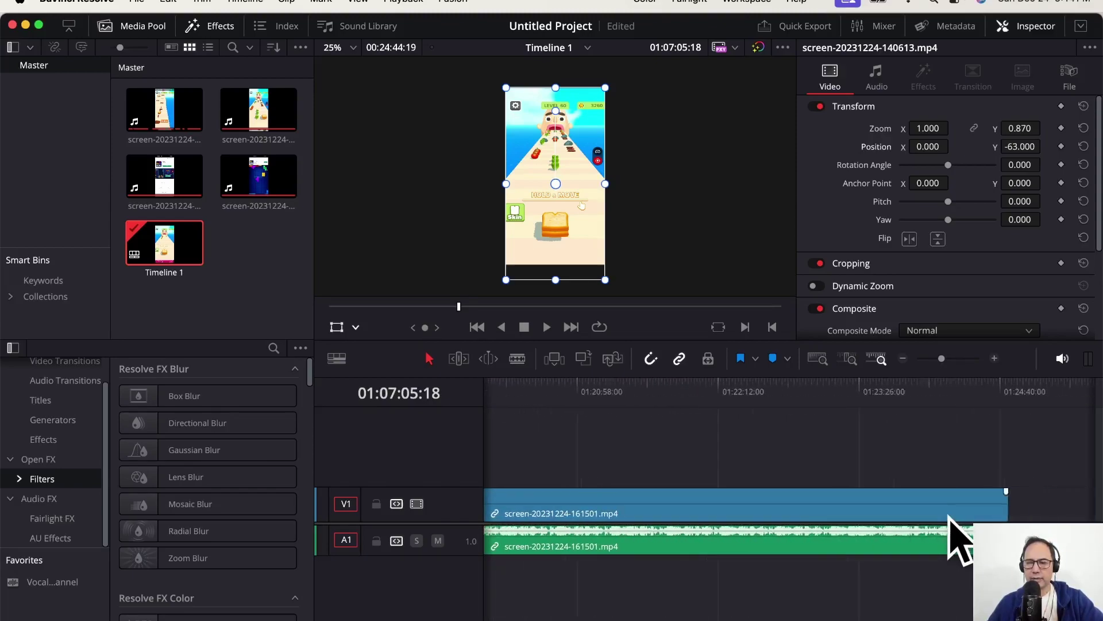
scroll(944, 519, left, 8)
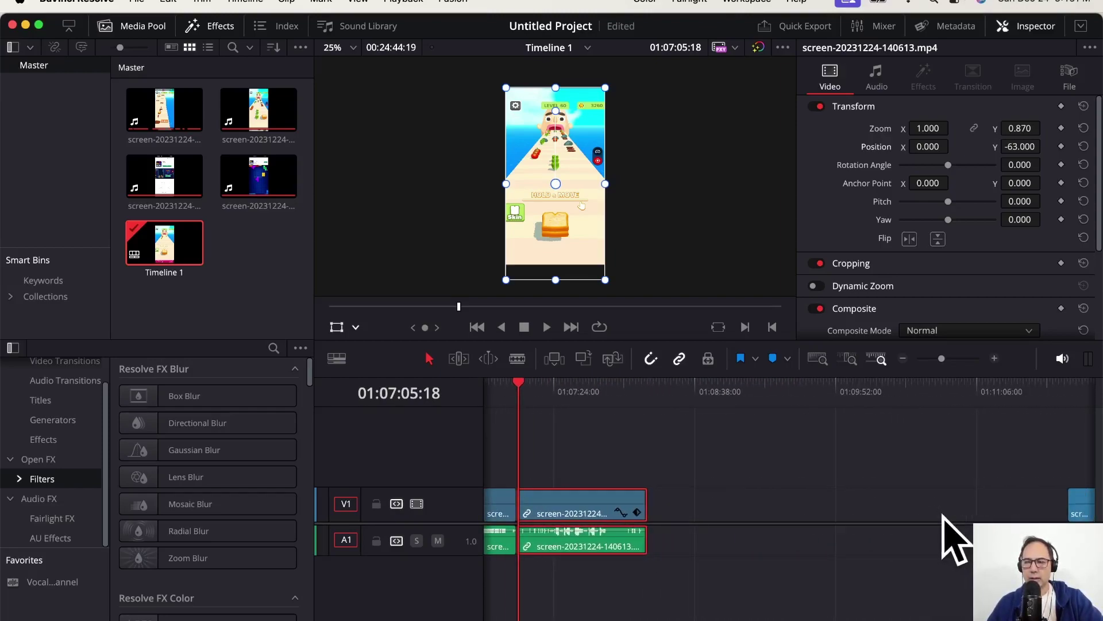
scroll(954, 540, right, 12)
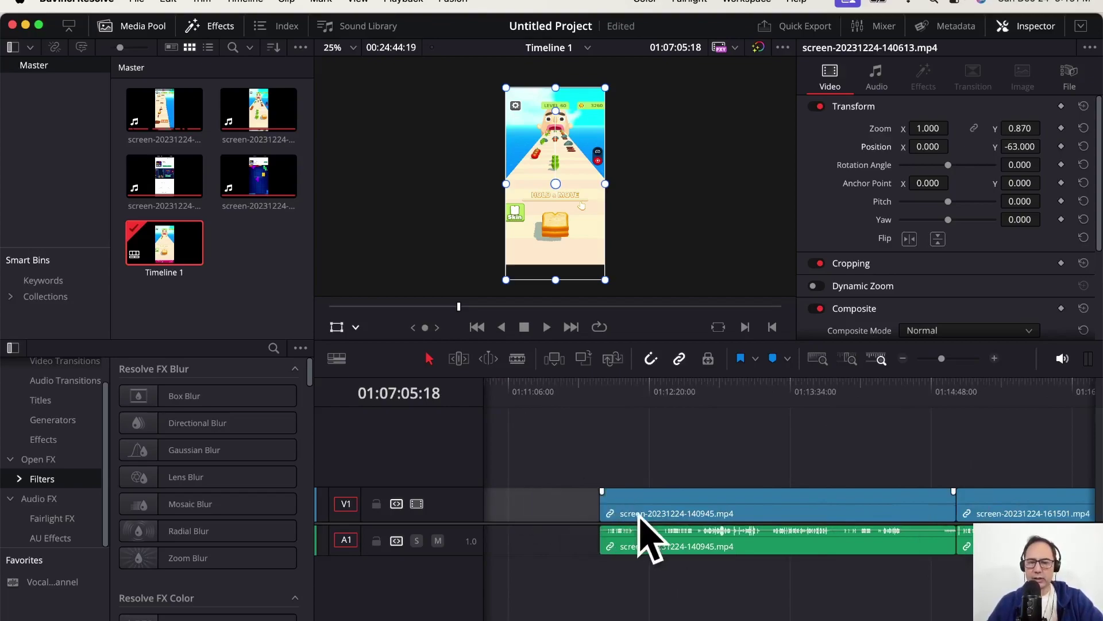
click(704, 520)
super+click(1040, 508)
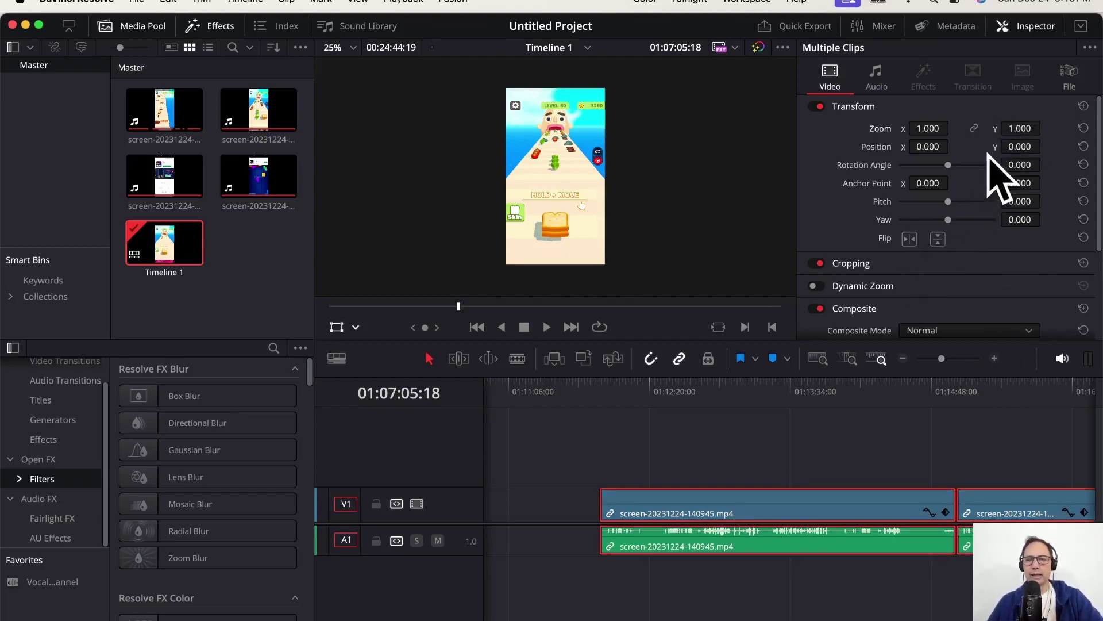
mouse_move(1003, 128)
mouse_down()
mouse_move(1014, 127)
mouse_move(997, 140)
mouse_up()
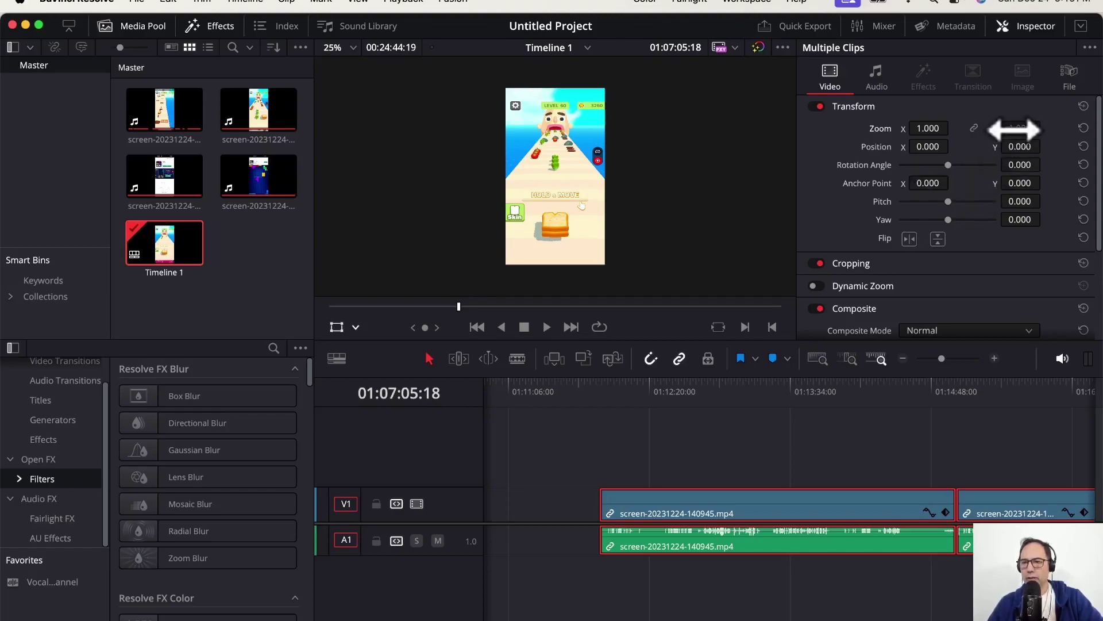
click(1019, 127)
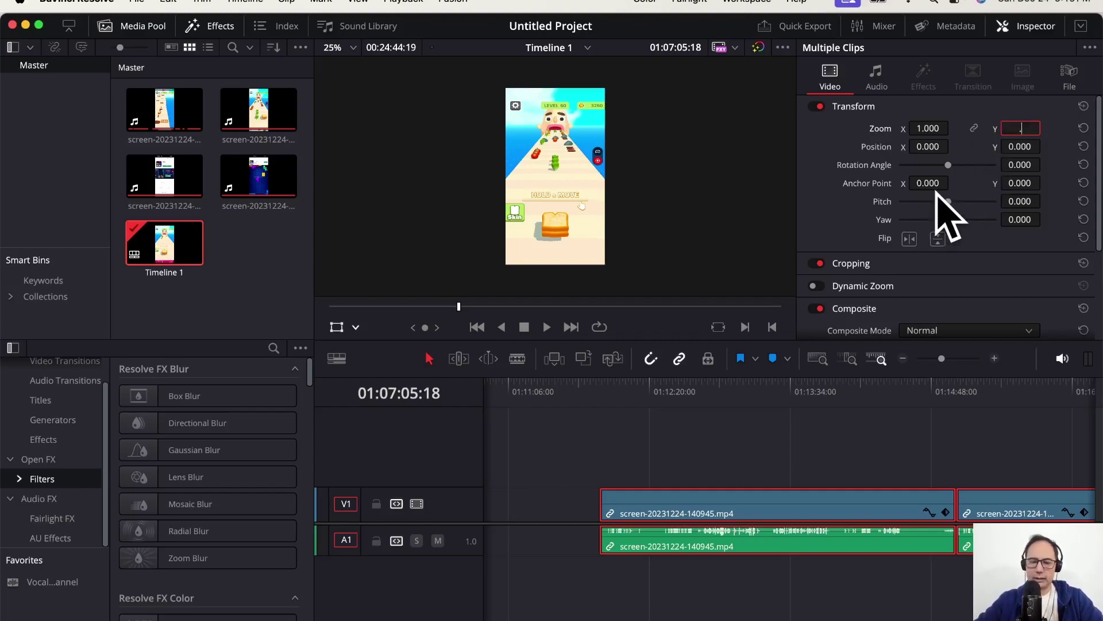
text(.87)
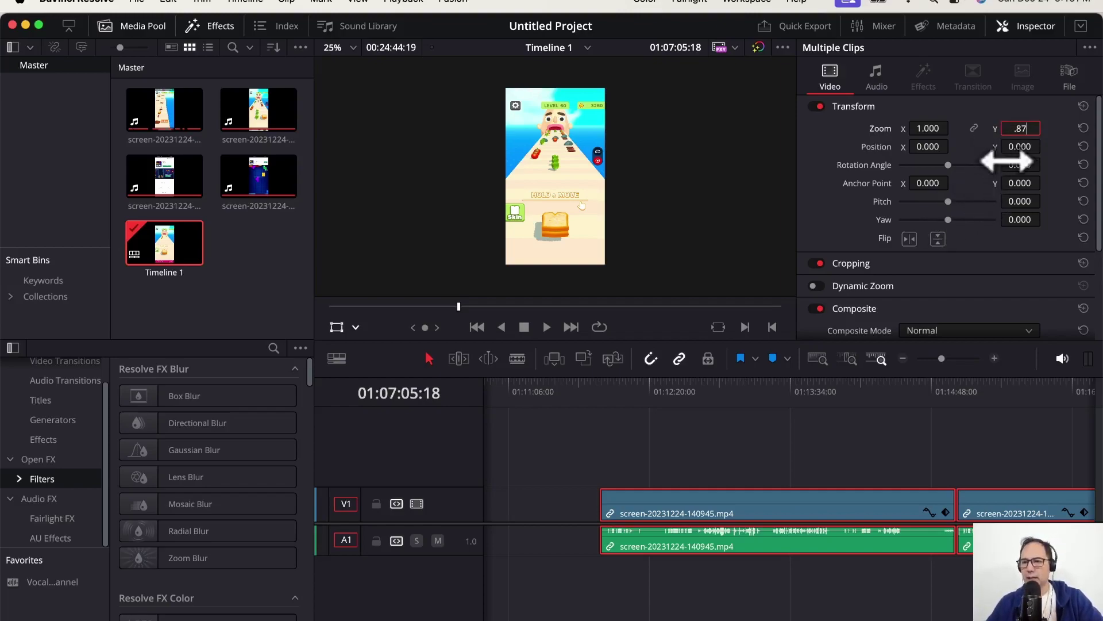
click(1018, 147)
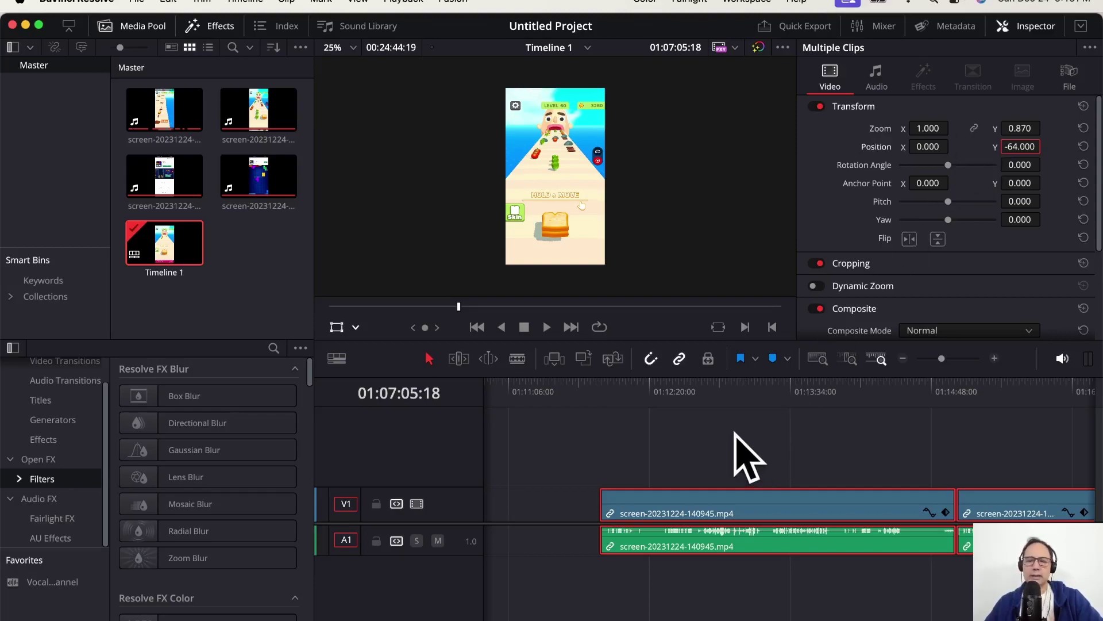
- Move the two remaining clips back together until they sit directly against the end of screen-20231224-140613.mp4
scroll(709, 456, left, 5)
drag(971, 513, 684, 522)
scroll(856, 529, left, 1)
scroll(856, 528, left, 3)
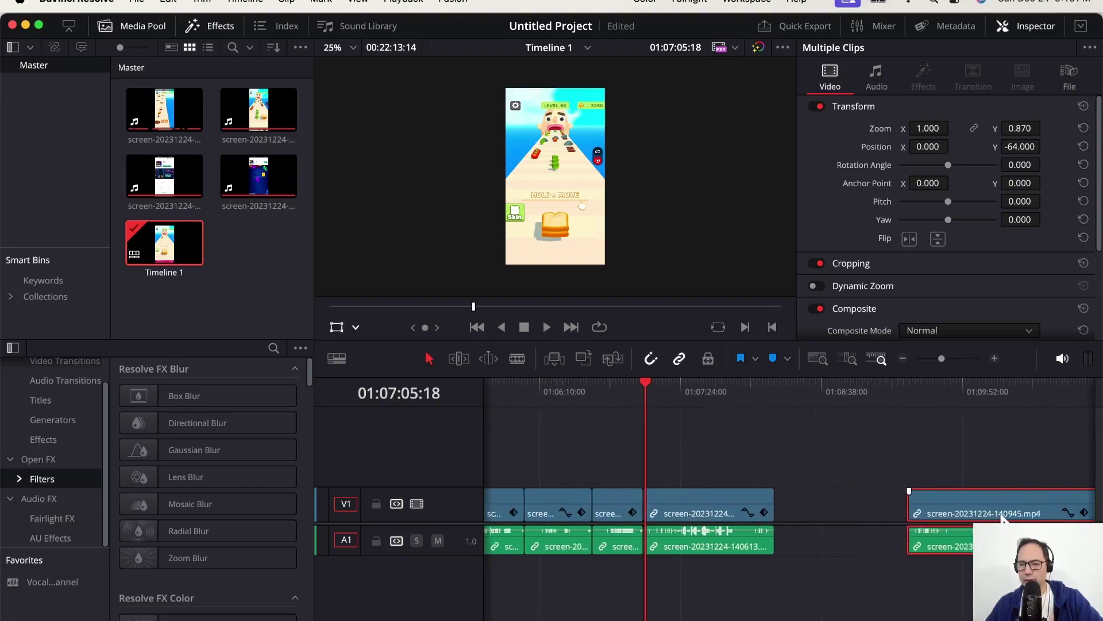
drag(998, 517, 849, 506)
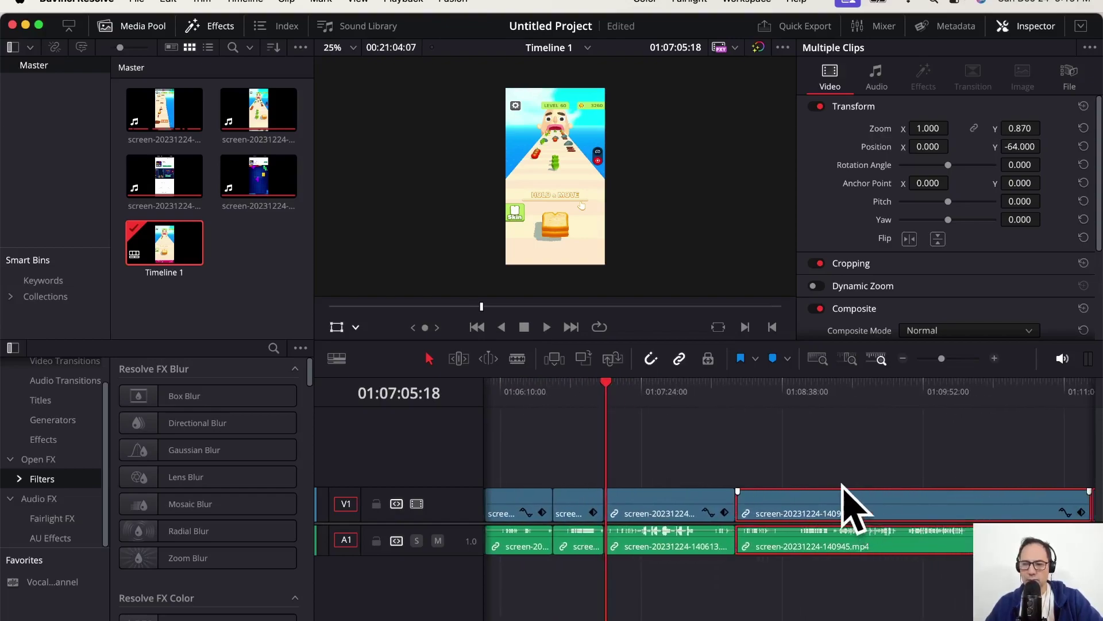
- Cut the Break the Eggs ad between about 01:07:21 and 01:08:01 out of screen-20231224-140613.mp4 and join its remaining pieces
click(995, 358)
click(995, 358)
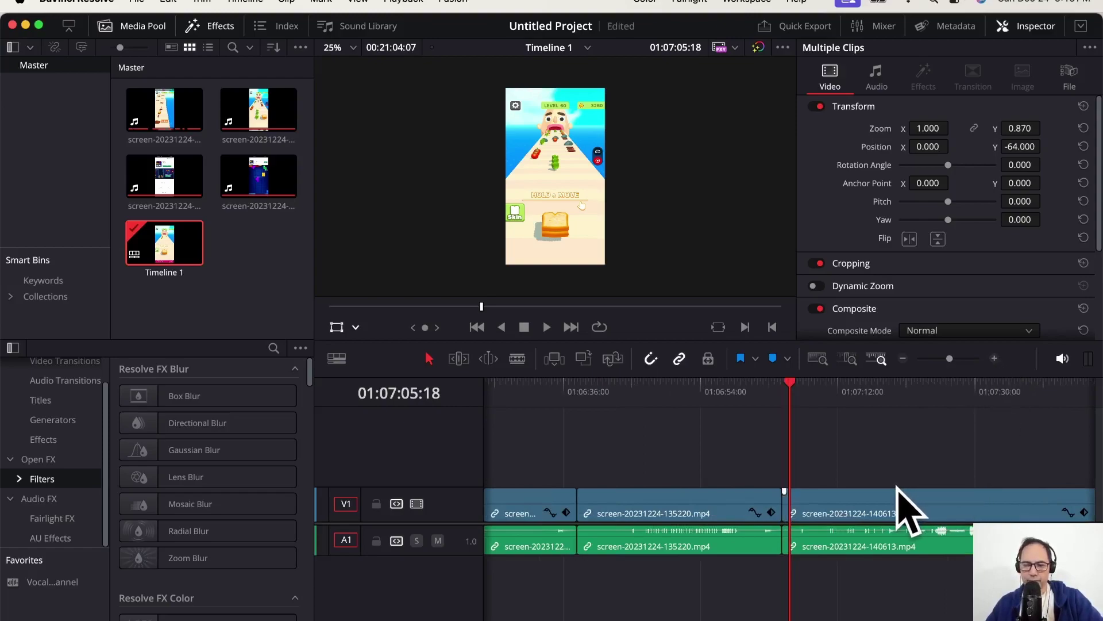
key(b)
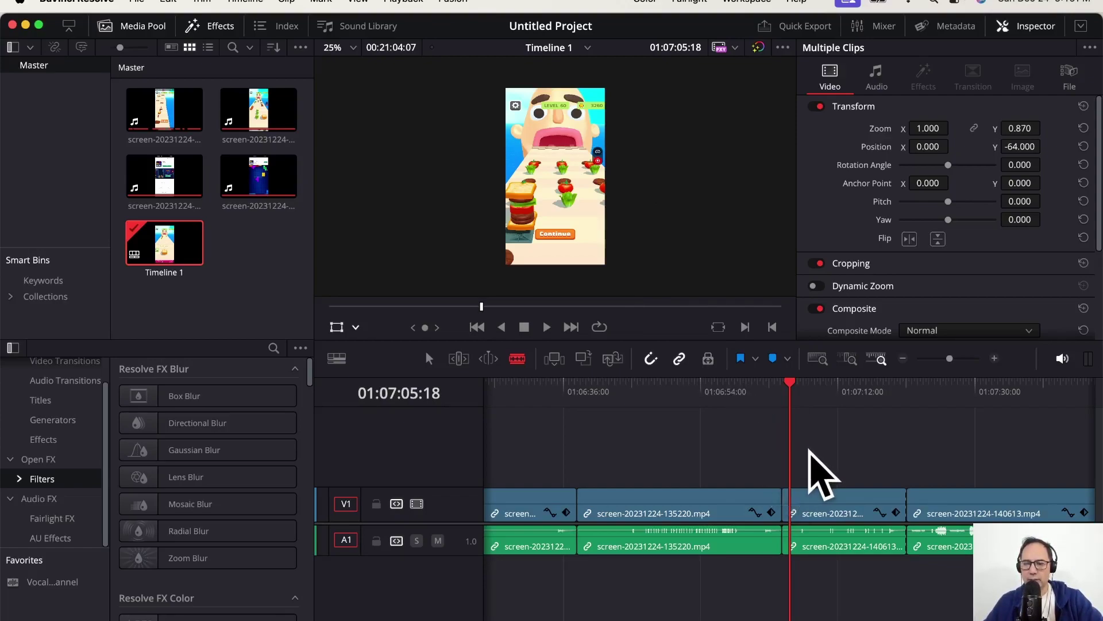
scroll(809, 451, right, 2)
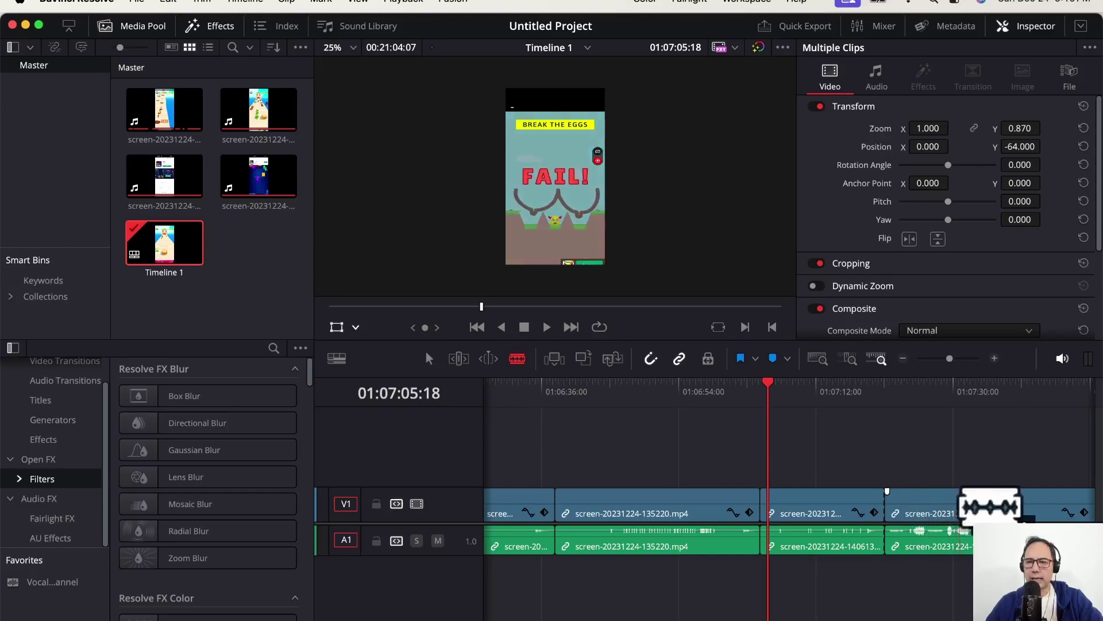
scroll(1005, 506, right, 5)
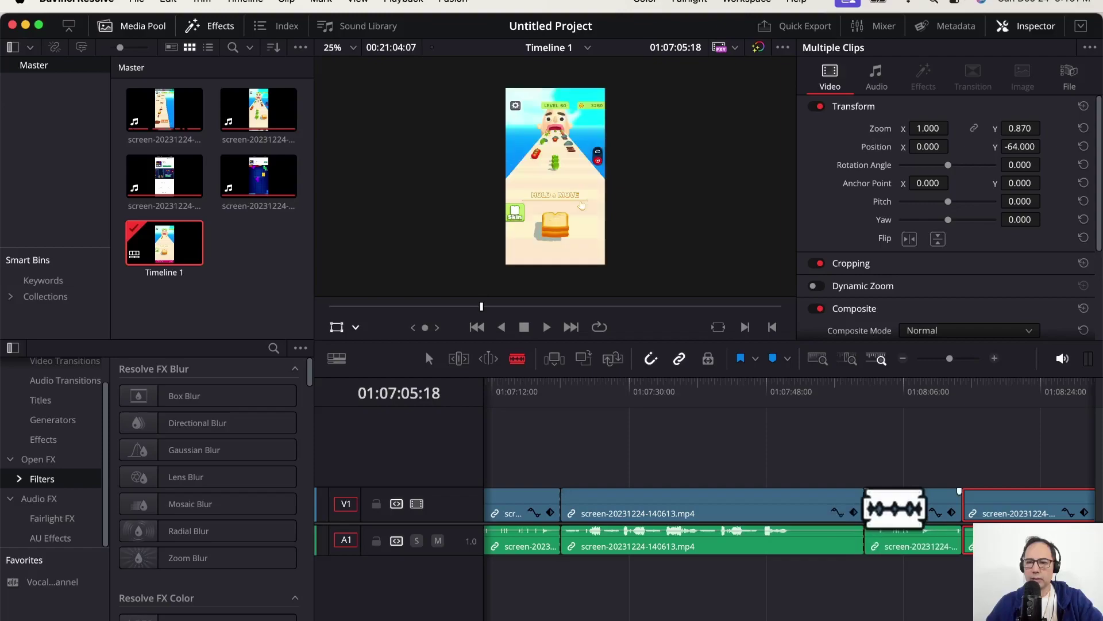
click(865, 508)
key(a)
click(674, 502)
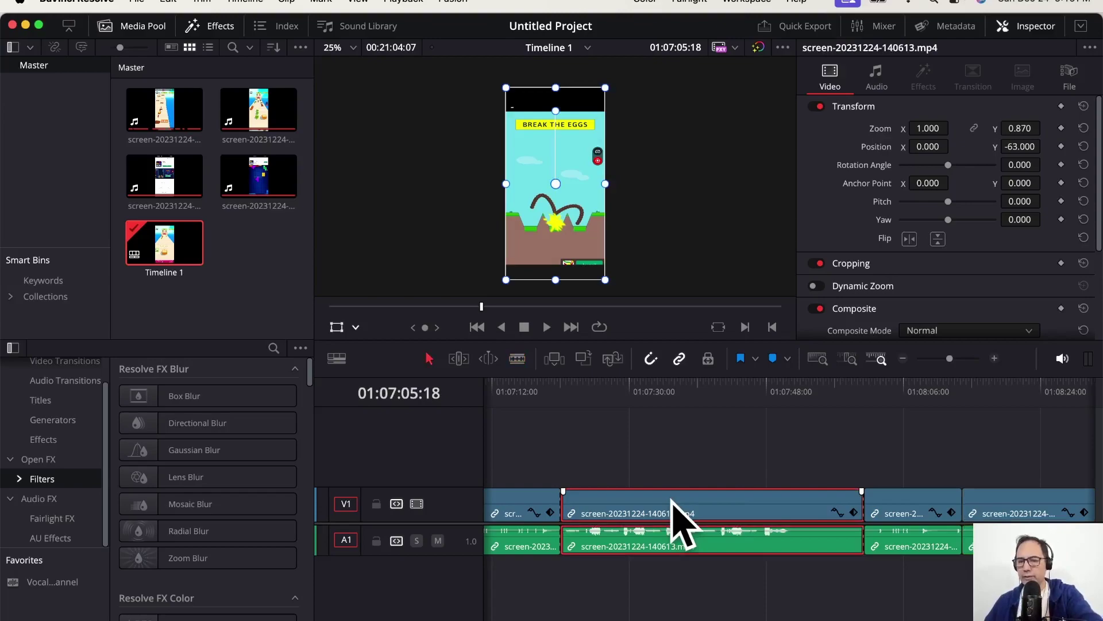
key(BackSpace)
drag(879, 505, 614, 519)
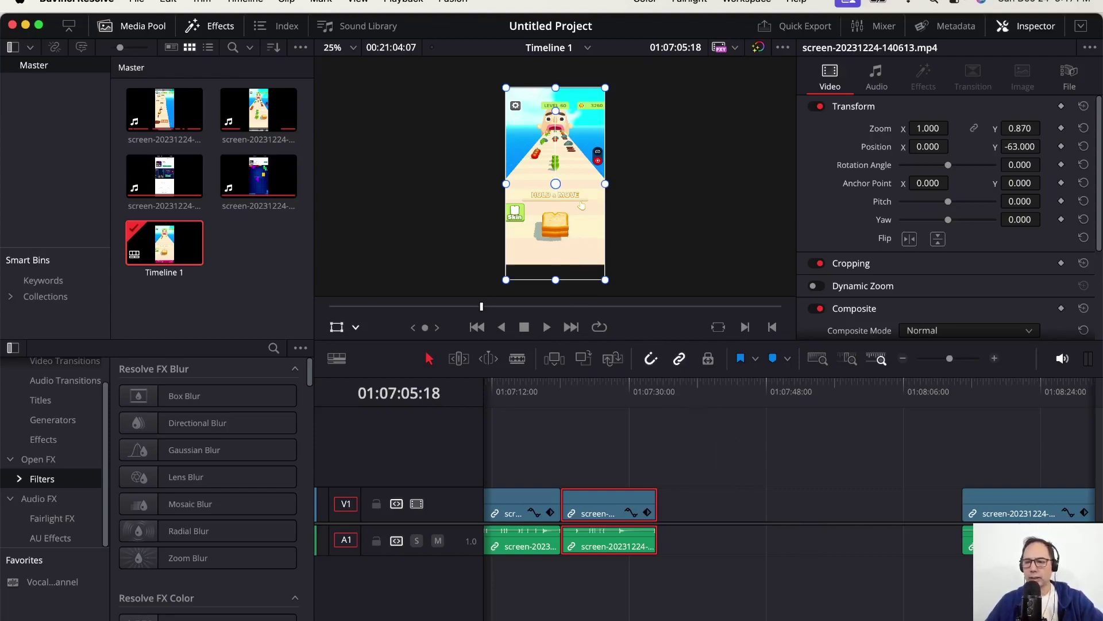
- Join screen-20231224-140945.mp4 to the preceding clip and cut its ad between about 01:07:53 and 01:08:06 out without leaving a gap
drag(998, 499, 702, 513)
mouse_move(660, 390)
mouse_down()
mouse_move(732, 391)
mouse_move(635, 393)
mouse_move(731, 394)
mouse_move(654, 398)
mouse_up()
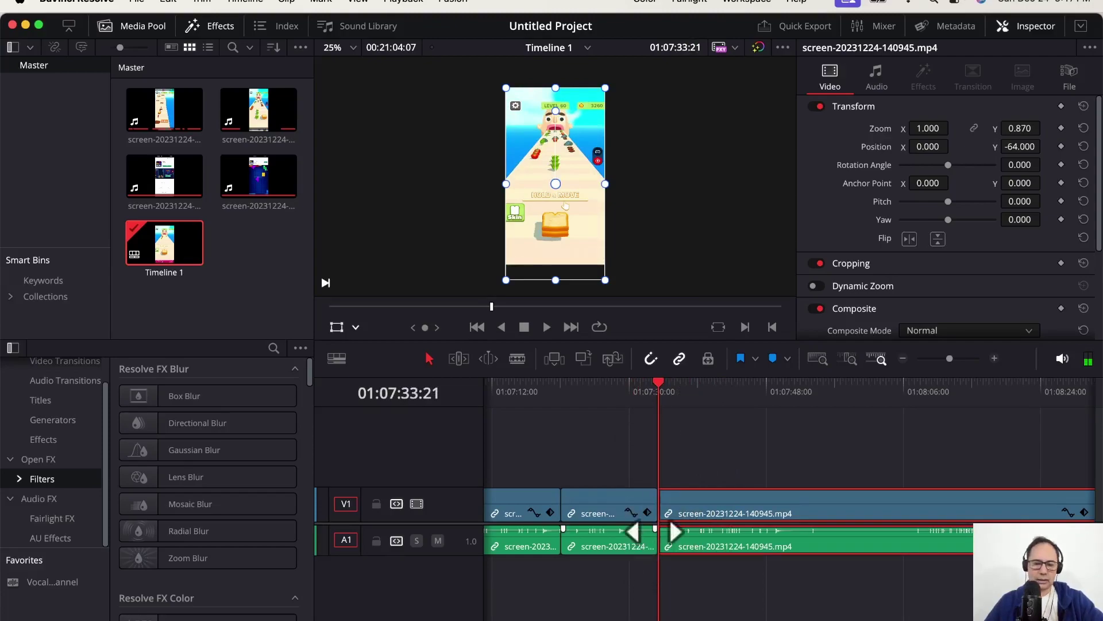
key(b)
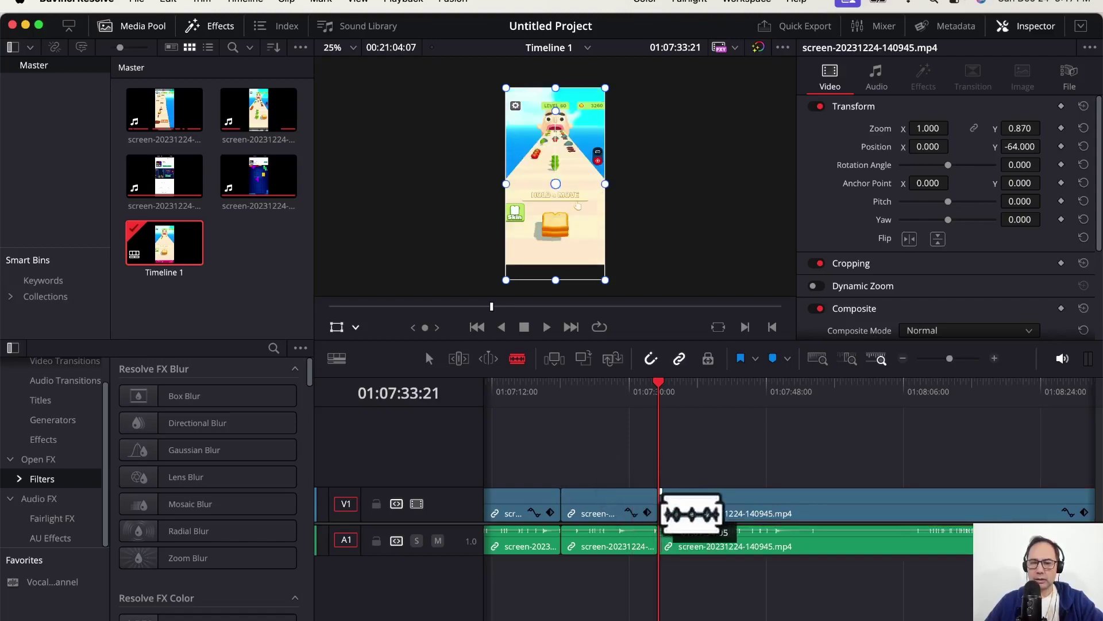
click(809, 508)
scroll(678, 509, right, 5)
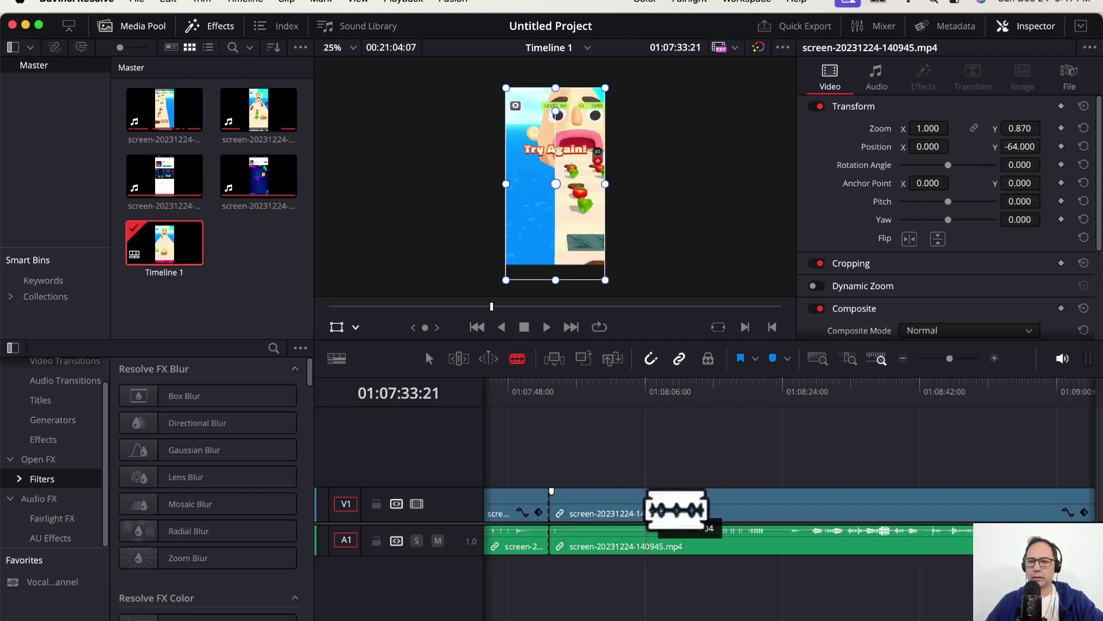
click(643, 509)
key(a)
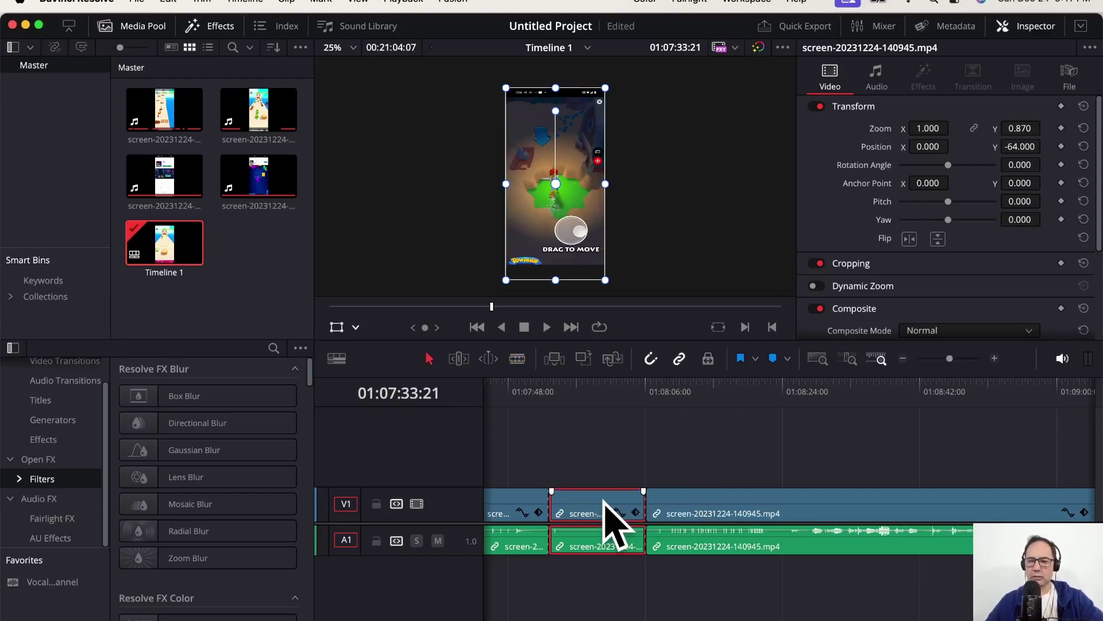
key(Delete)
drag(732, 529, 635, 506)
- Cut the Royal Match ad between about 01:08:14 and 01:08:47 out of screen-20231224-140945.mp4 and close the gap
key(b)
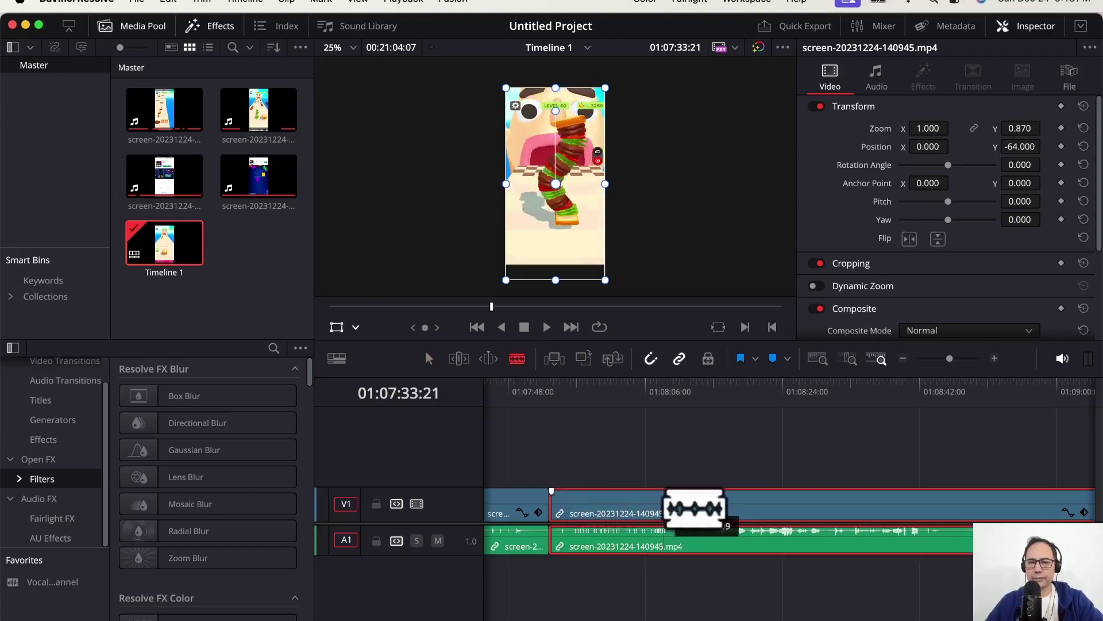
click(711, 508)
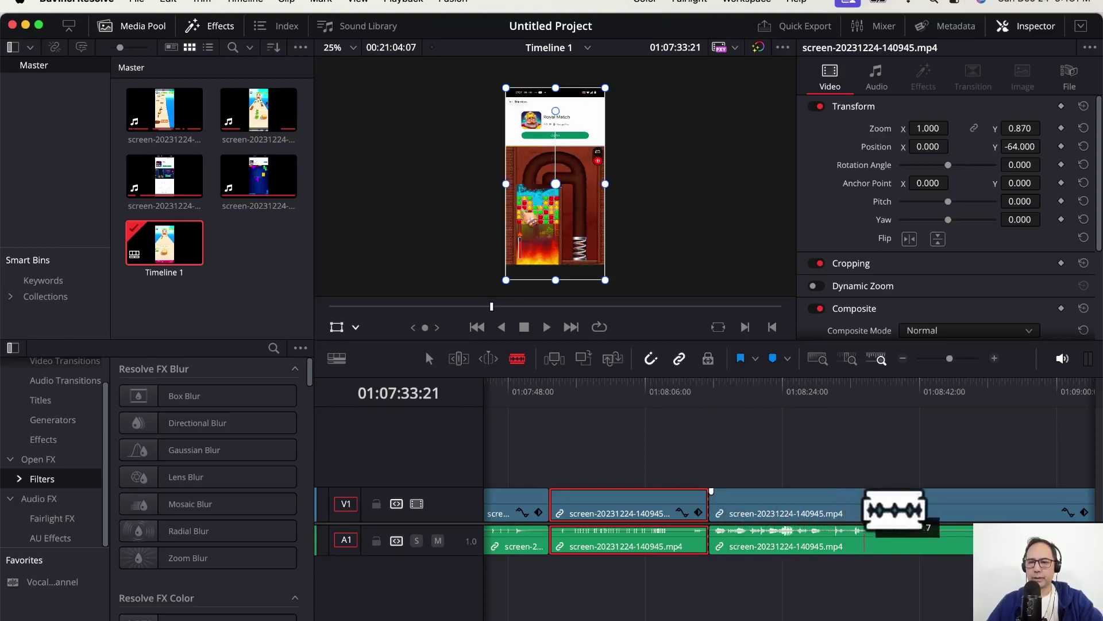
click(955, 506)
key(a)
click(867, 505)
key(BackSpace)
drag(1022, 514, 779, 518)
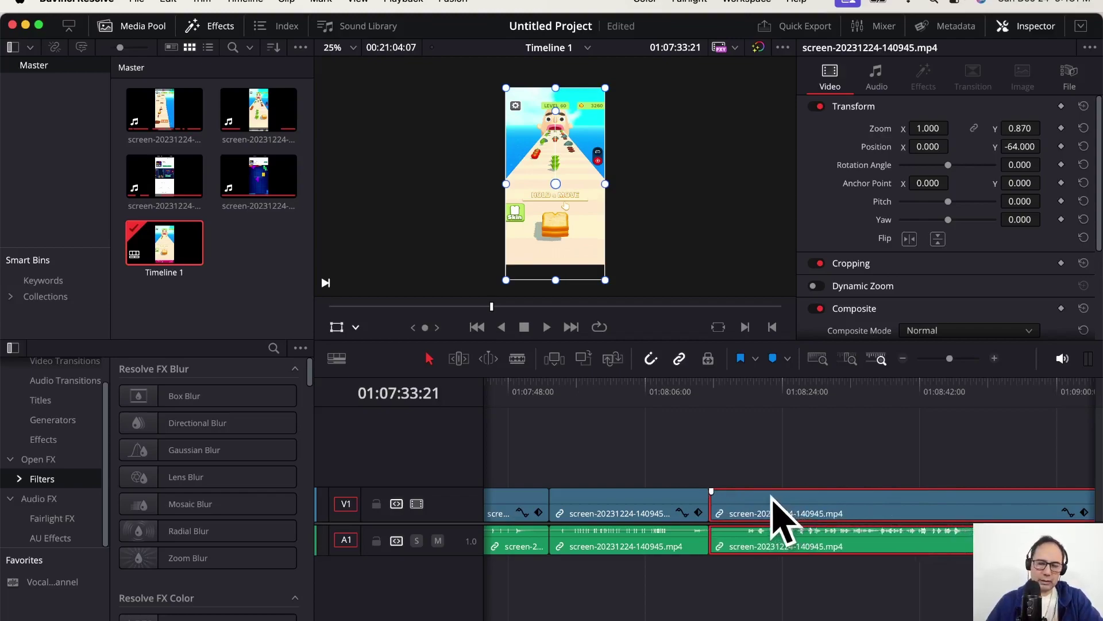
- Cut the Royal Match ad between about 01:08:19 and 01:08:51 out of screen-20231224-140945.mp4 and join the remaining pieces
key(b)
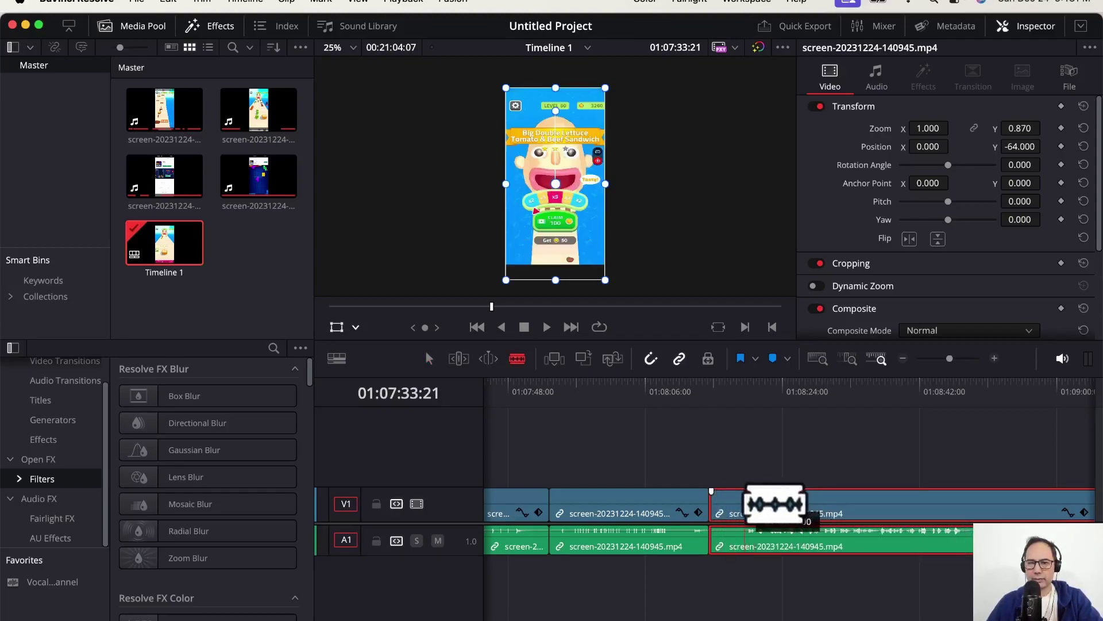
click(745, 506)
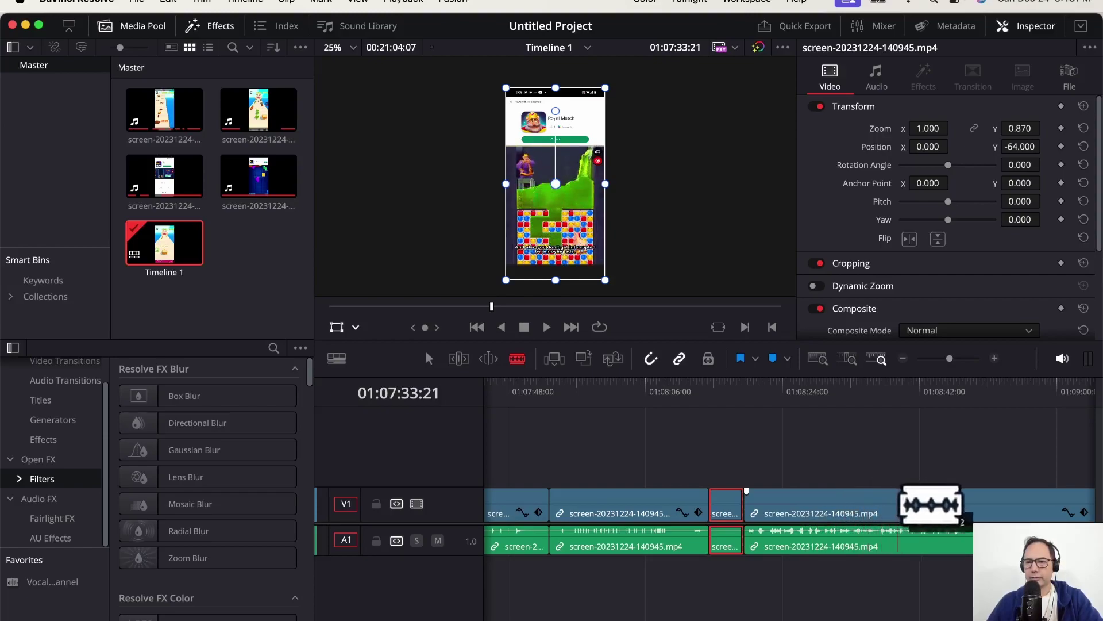
click(991, 508)
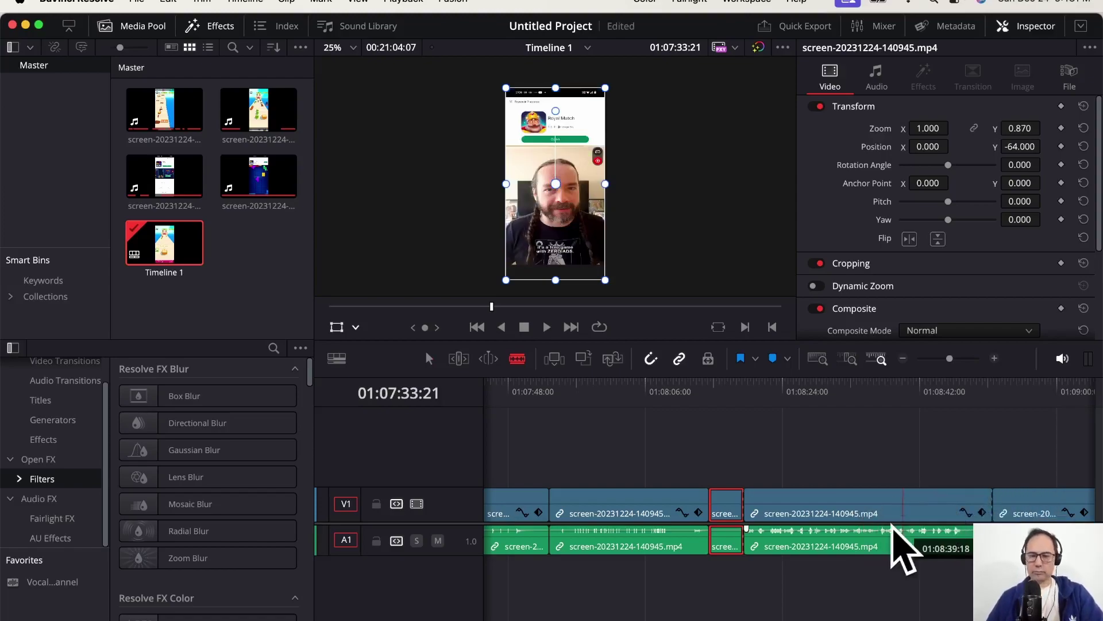
key(a)
click(882, 501)
key(BackSpace)
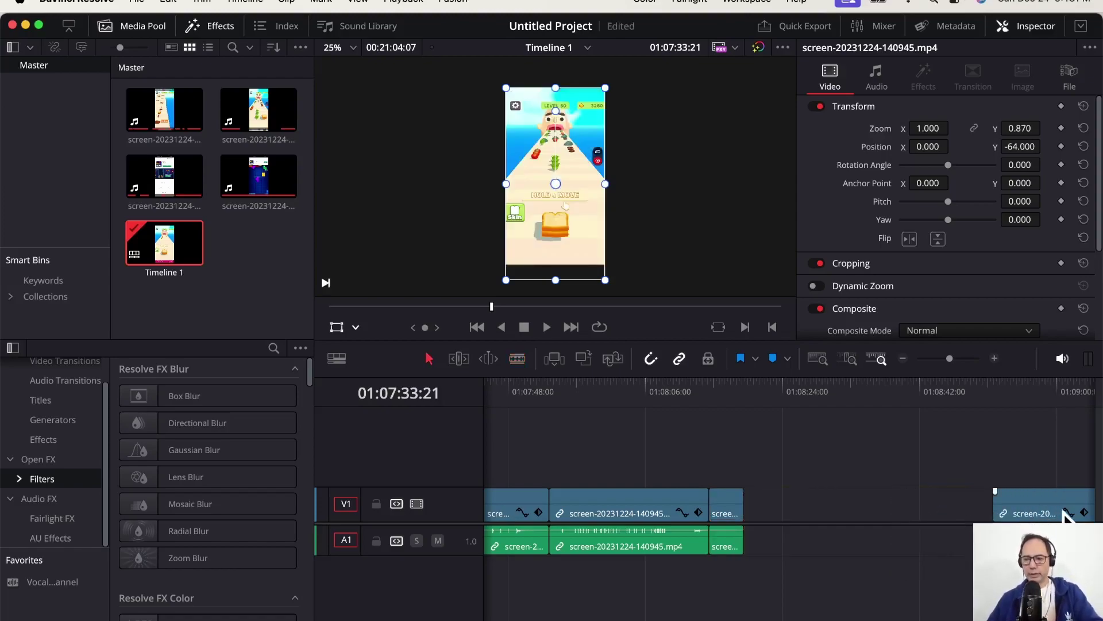
drag(1030, 498, 810, 503)
- Remove the Royal Match ad between about 01:08:44 and 01:08:54 from screen-20231224-140945.mp4 and close the gap
key(b)
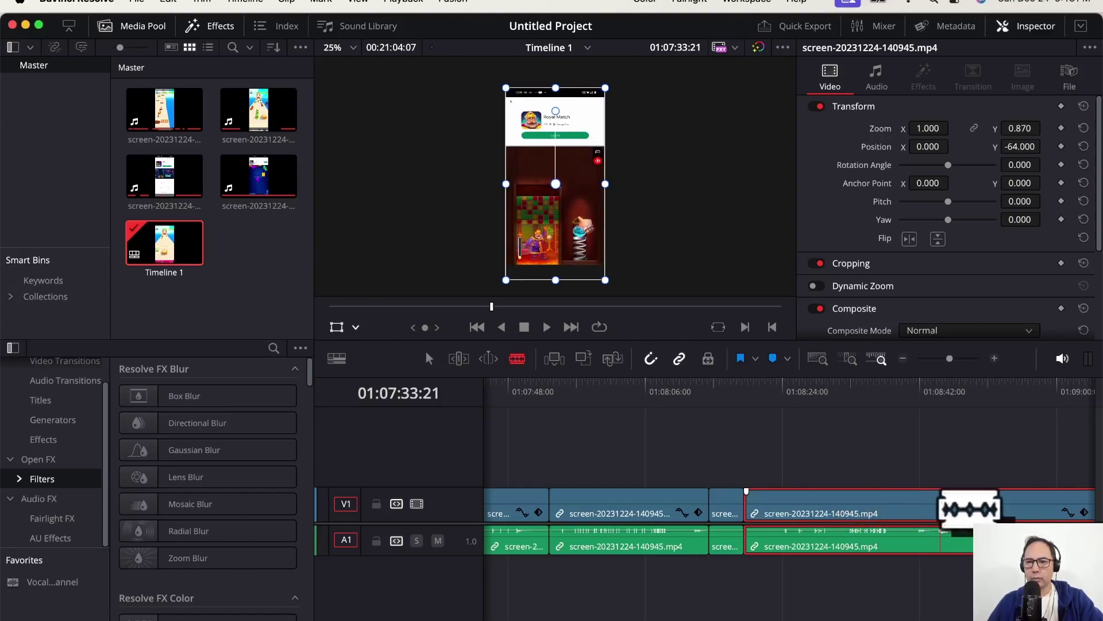
click(934, 513)
scroll(920, 513, right, 2)
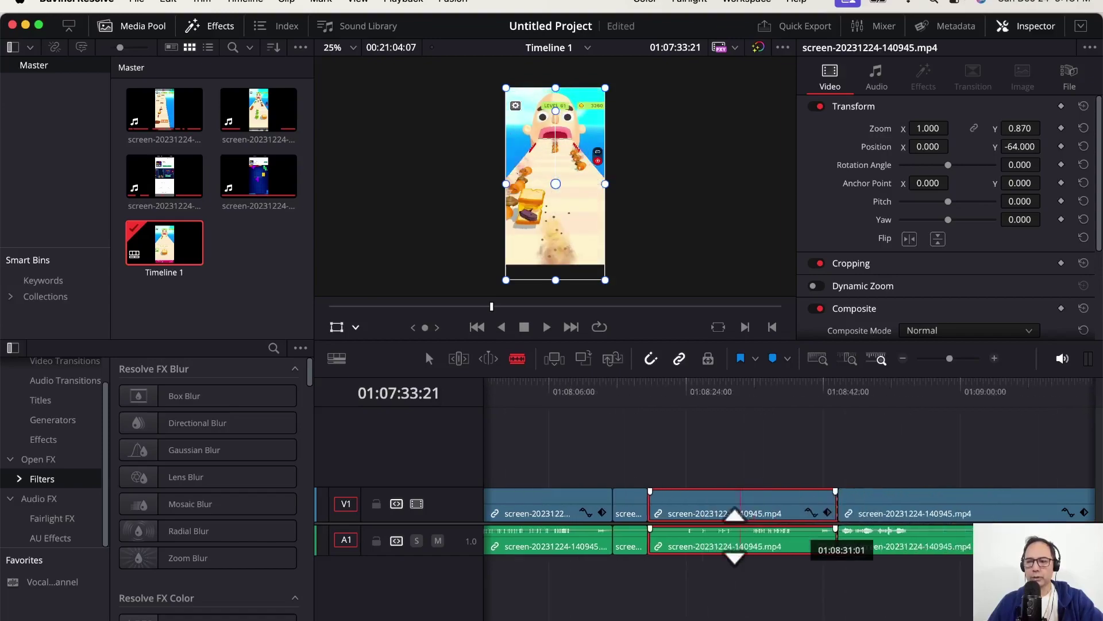
scroll(747, 514, right, 3)
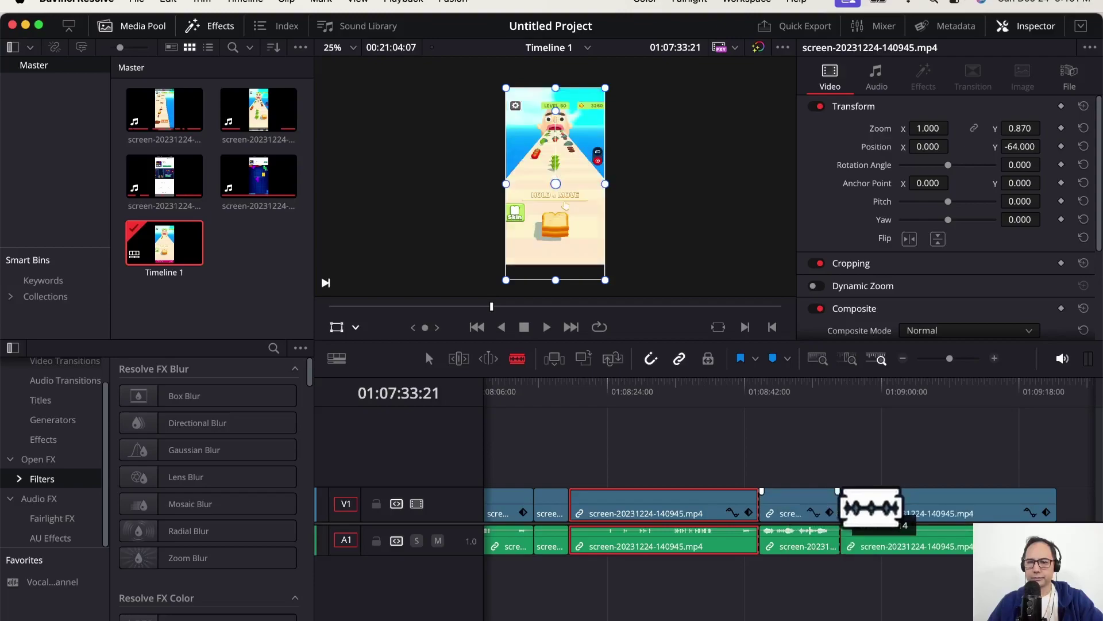
click(838, 507)
key(a)
click(801, 524)
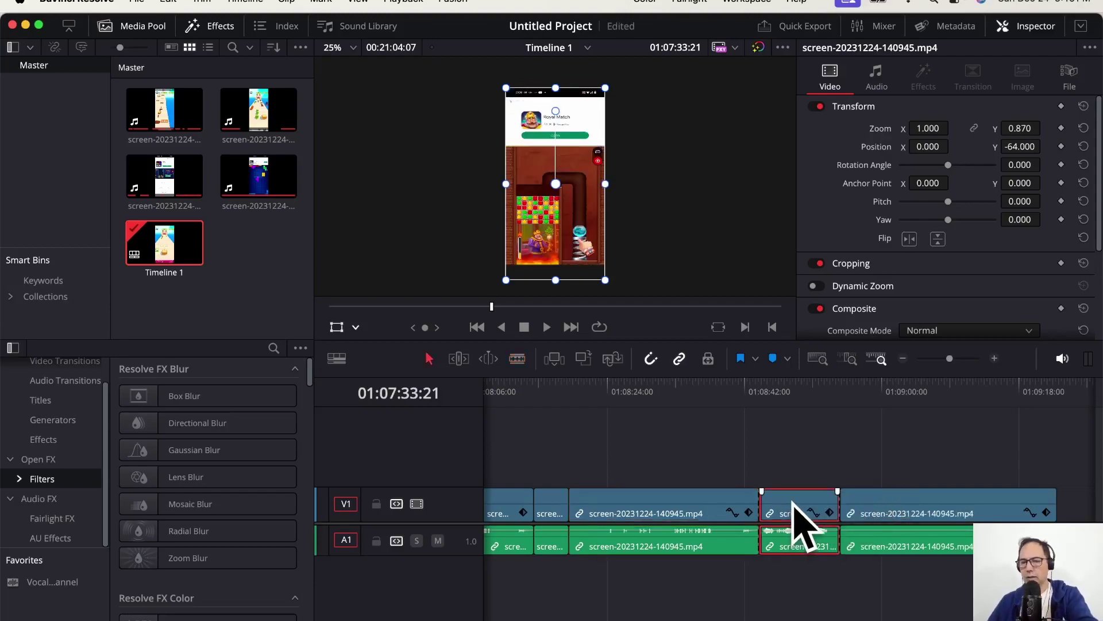
key(BackSpace)
drag(907, 508, 836, 513)
- Split screen-20231224-140945.mp4 at about 01:09:05 and delete the ad footage after the split
key(b)
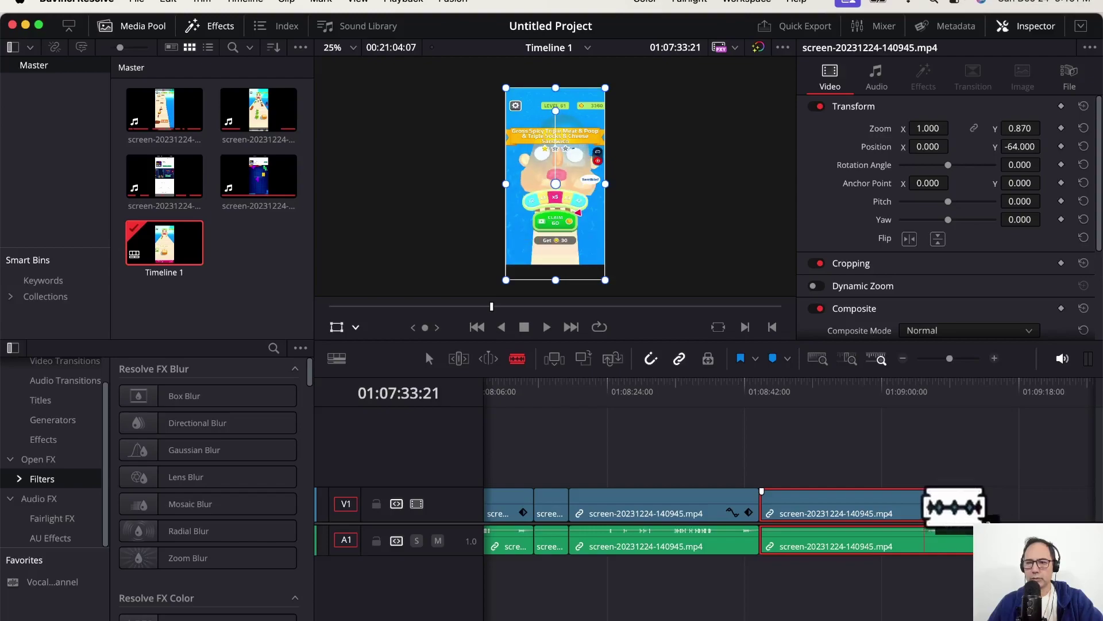
click(924, 505)
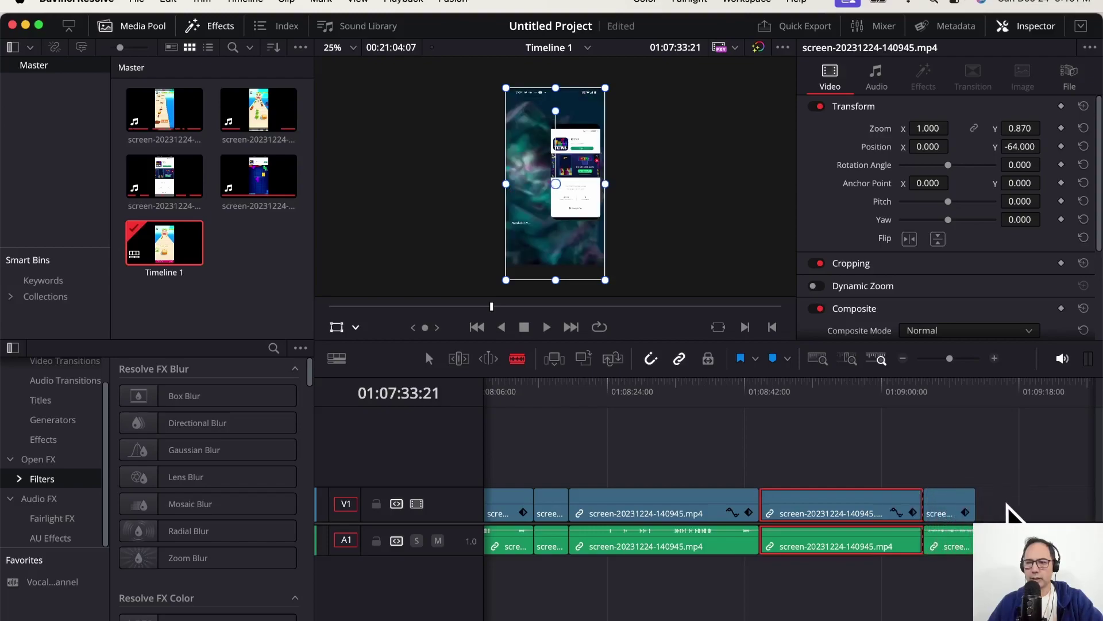
click(957, 512)
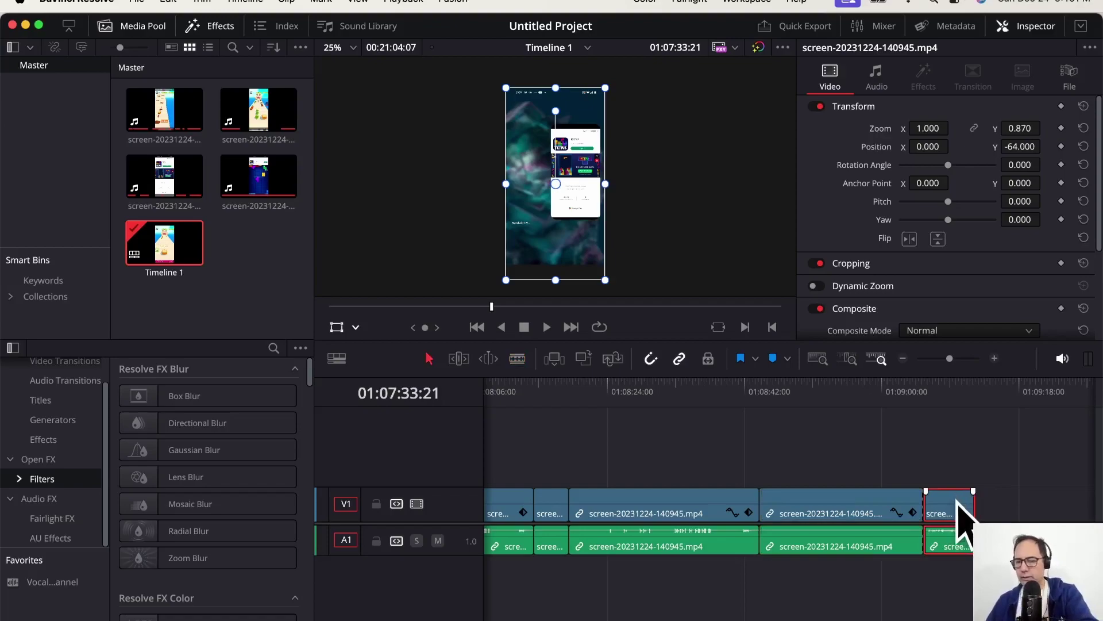
key(Delete)
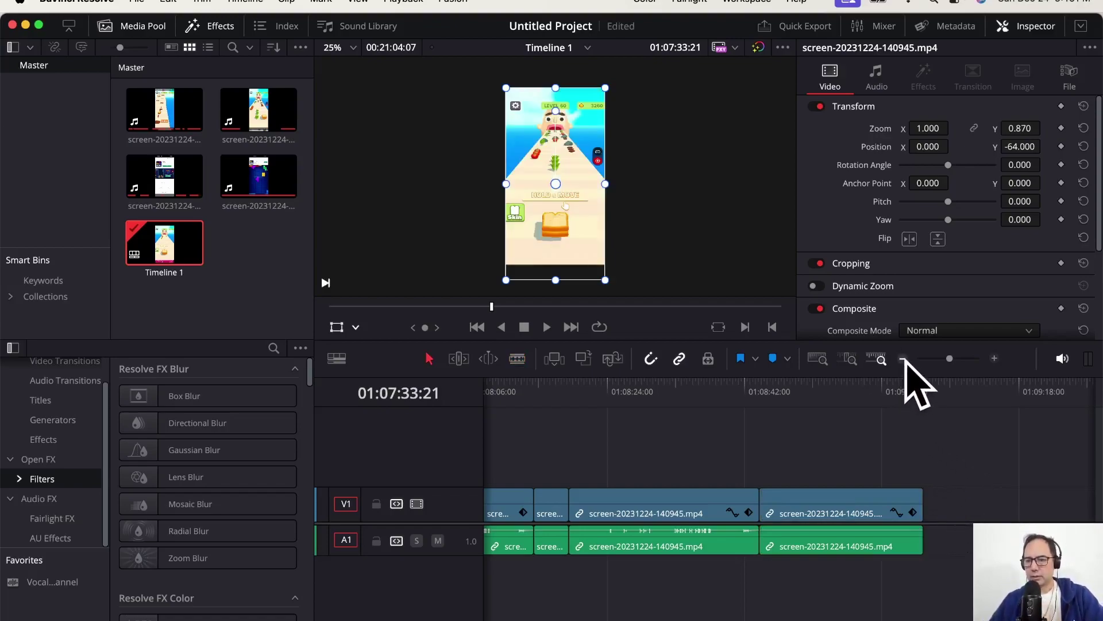
- Move screen-20231224-161501.mp4 directly against the preceding clip and shift its picture to position X -7.941, Y -70.342
click(904, 359)
click(903, 359)
click(903, 359)
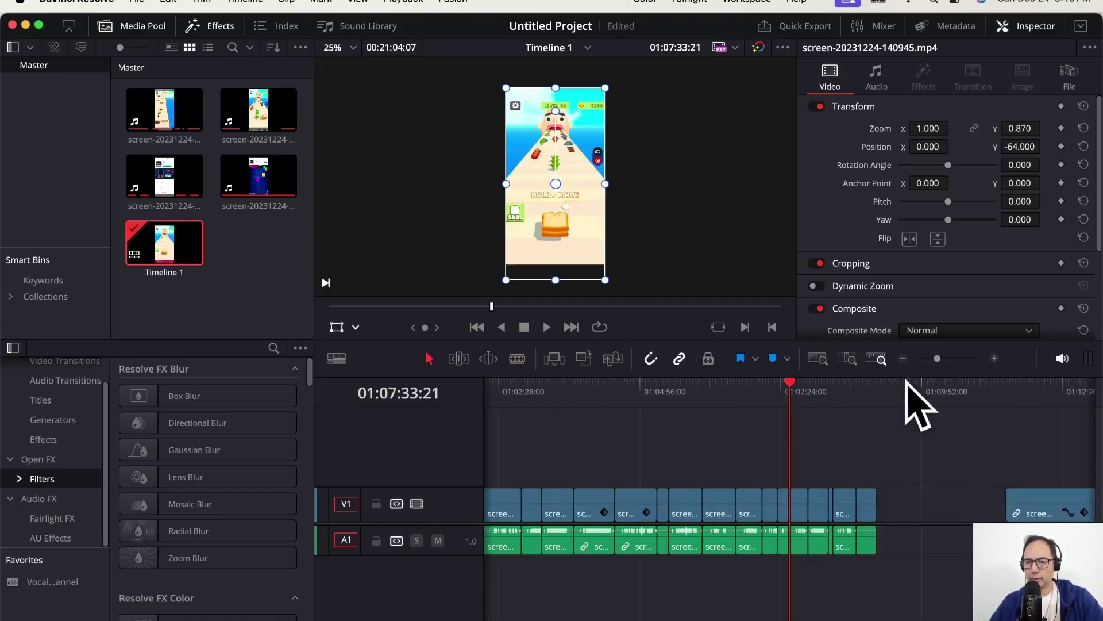
drag(1051, 507, 911, 512)
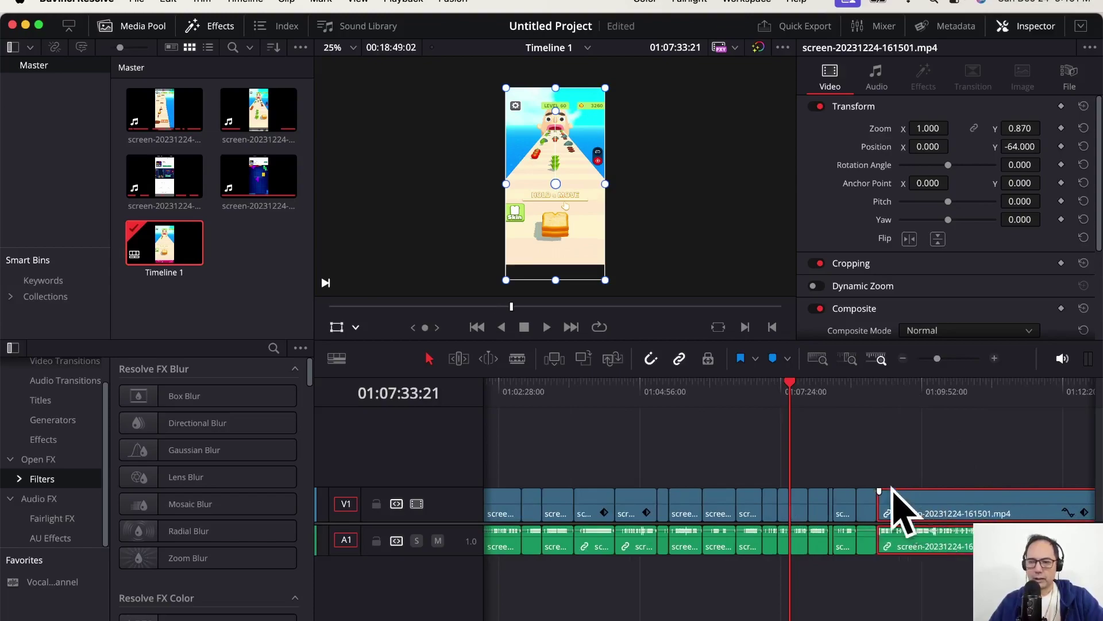
drag(783, 381, 879, 395)
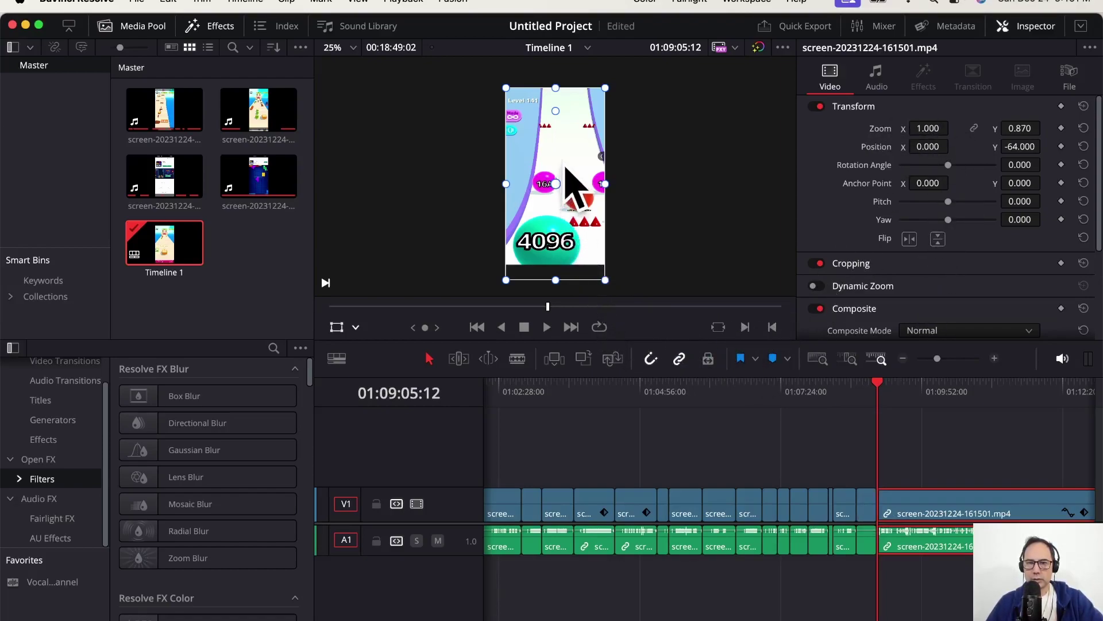
mouse_move(567, 163)
mouse_down()
mouse_move(568, 175)
mouse_move(566, 163)
mouse_up()
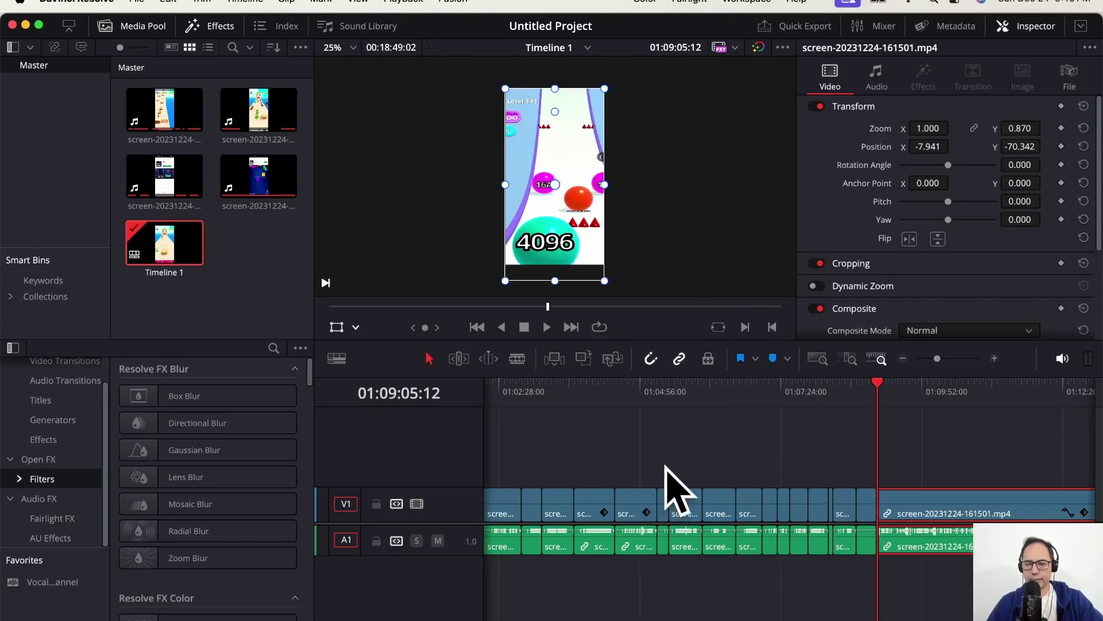
- Play screen-20231224-161501.mp4 from its start at 01:09:05, and review the earlier gameplay between about 01:07:21 and 01:08:43
key(space)
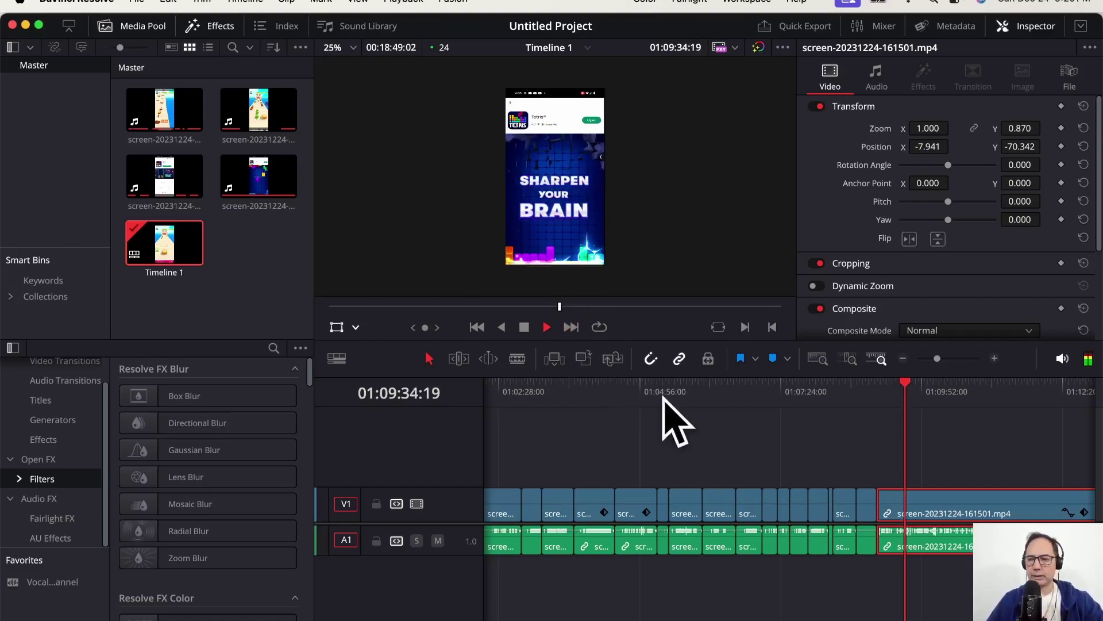
click(906, 382)
drag(907, 384, 778, 386)
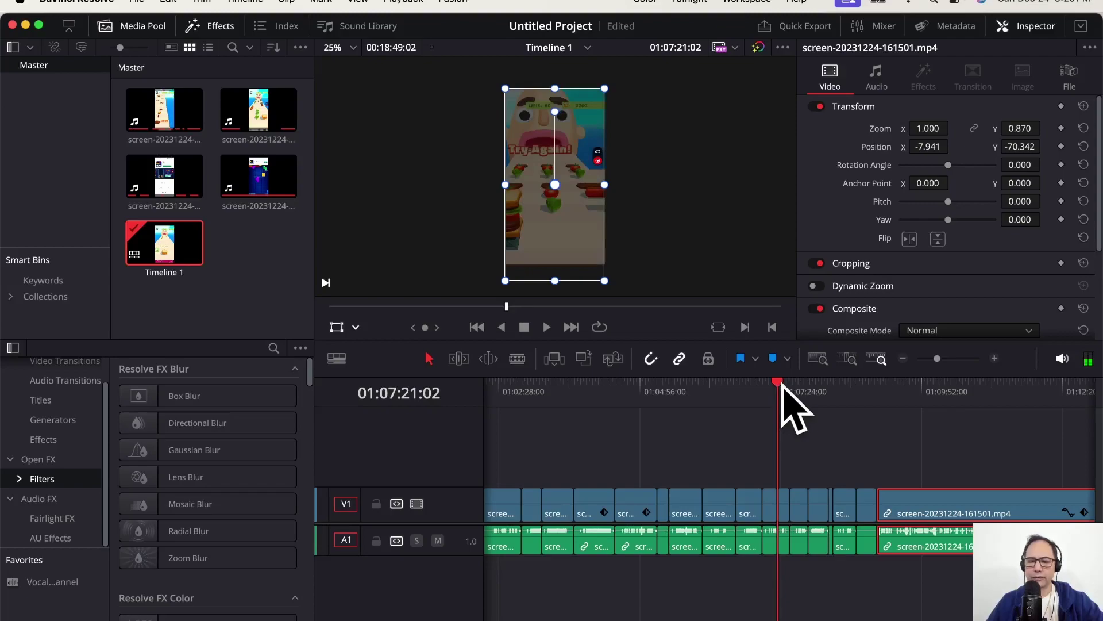
key(space)
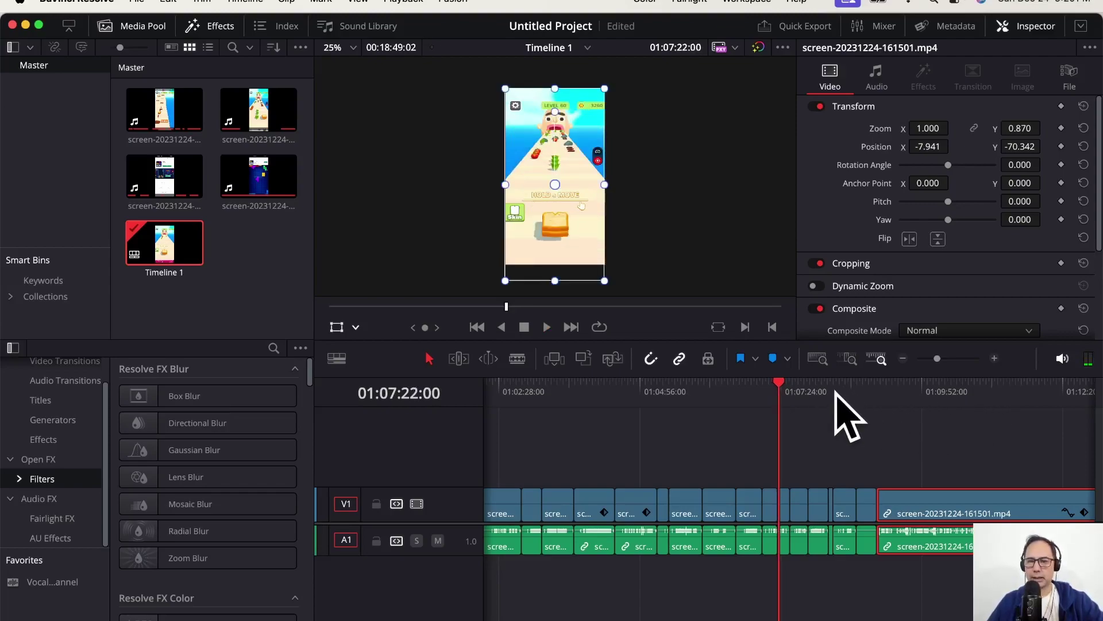
drag(783, 383, 855, 385)
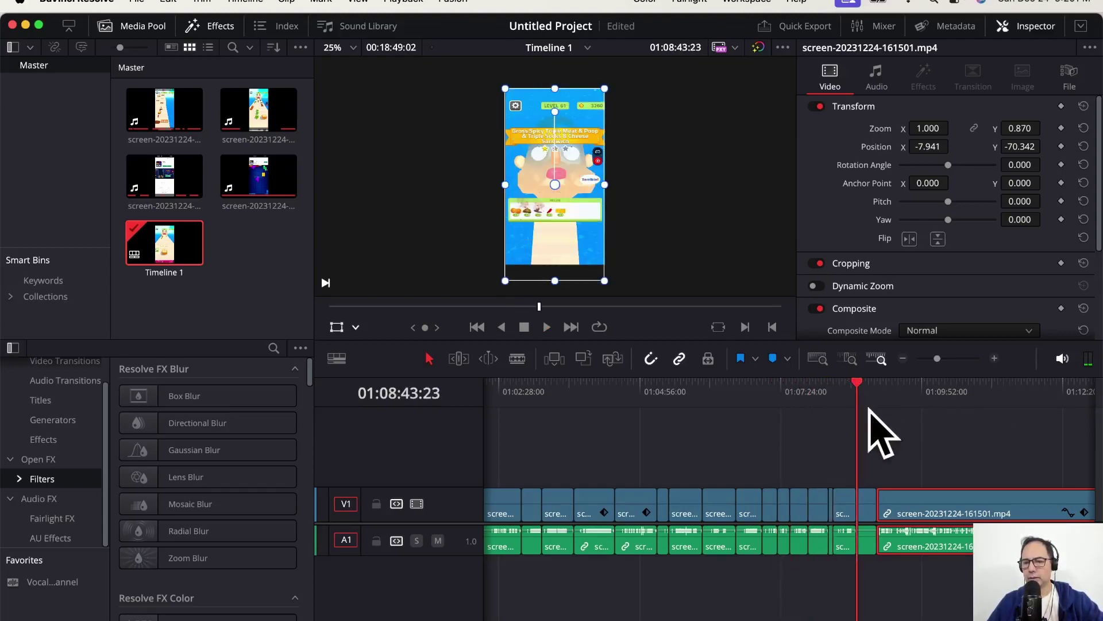
- Cut the Tetris ad between about 01:09:31 and 01:09:39 out of screen-20231224-161501.mp4 and close the gap
key(b)
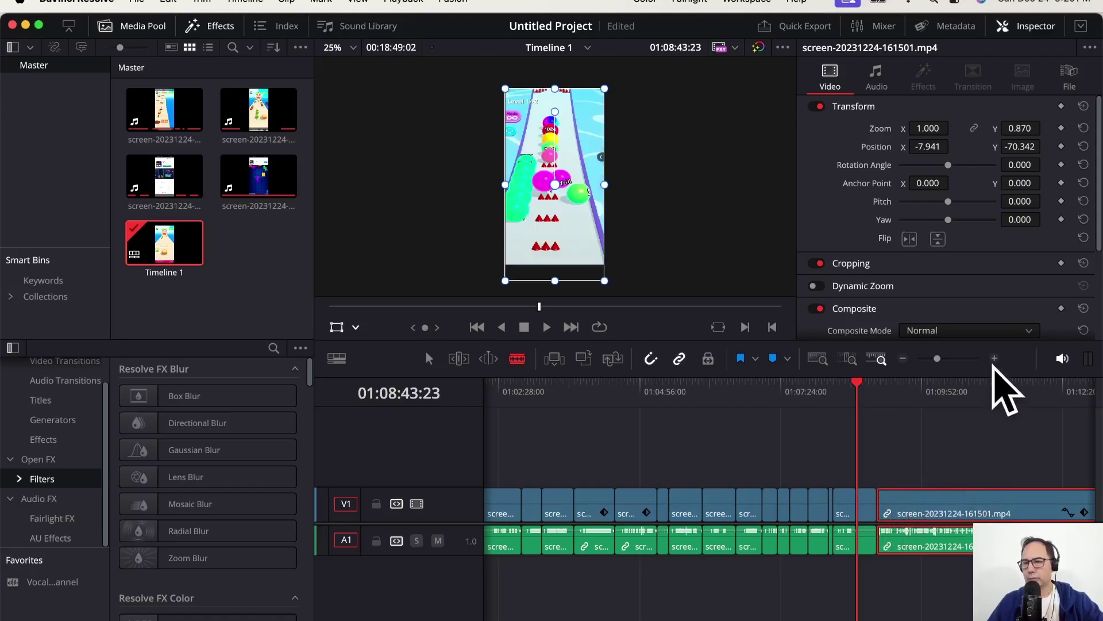
click(995, 358)
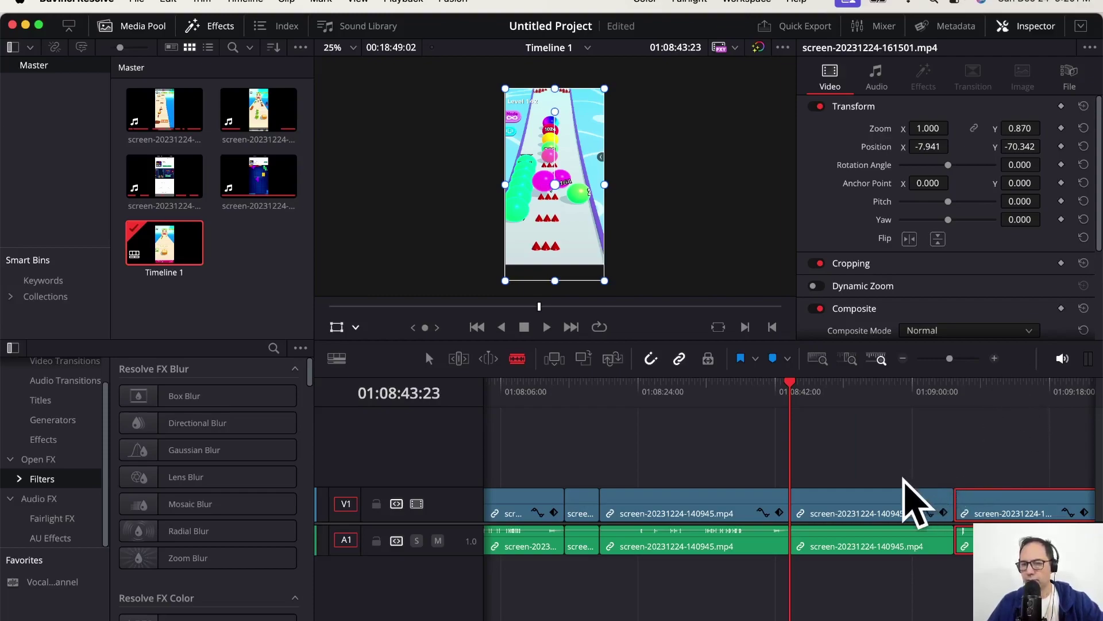
scroll(919, 504, right, 5)
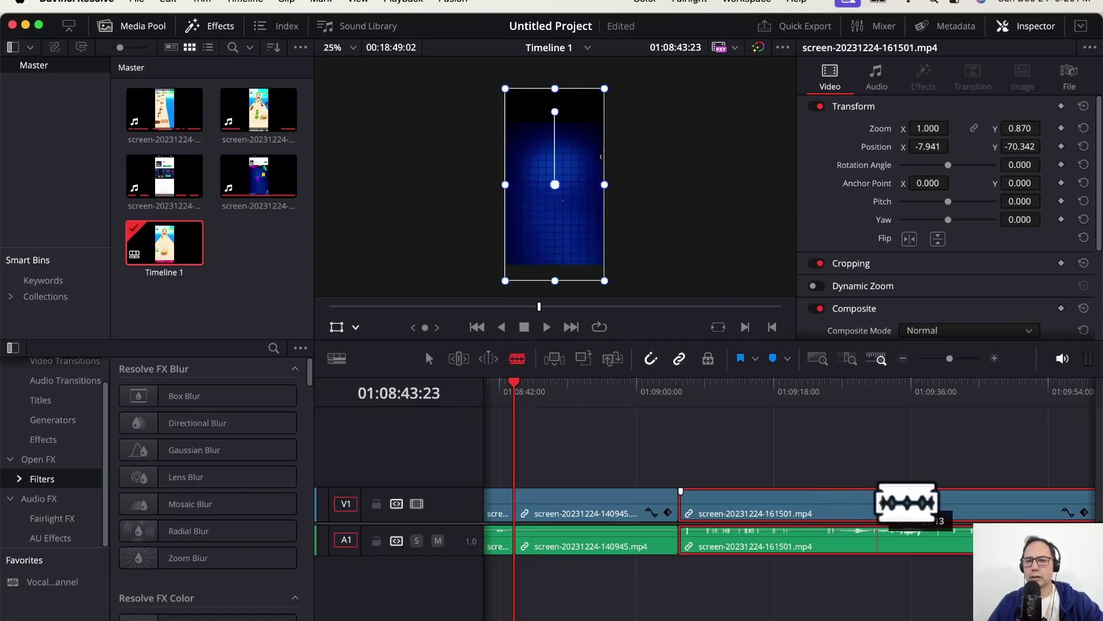
click(876, 506)
scroll(919, 506, right, 1)
scroll(945, 503, right, 5)
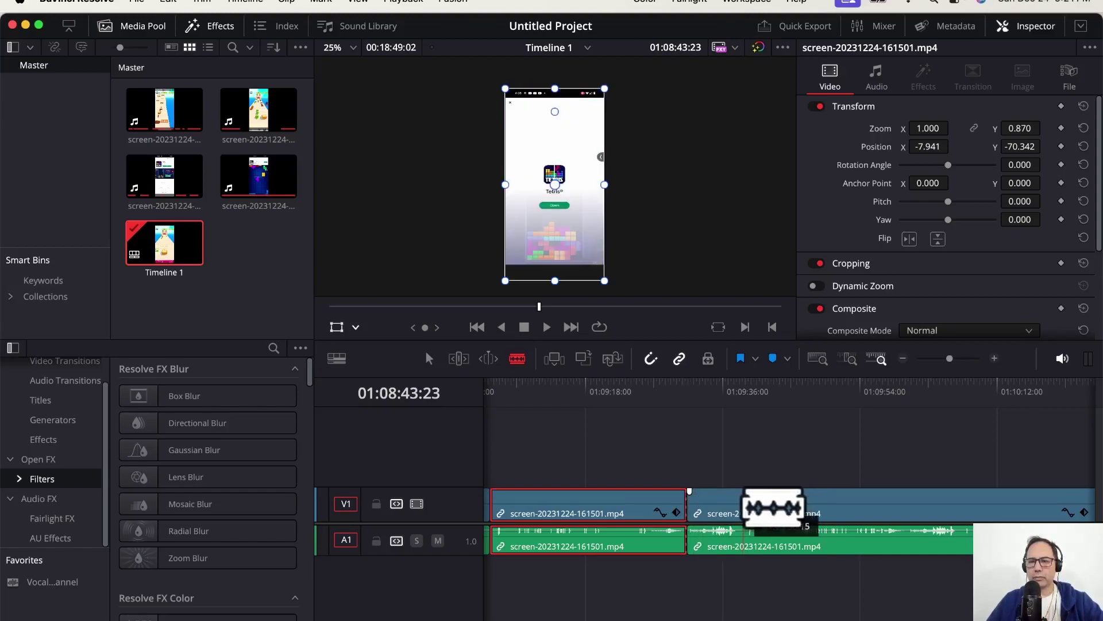
click(743, 507)
key(a)
click(717, 505)
key(Delete)
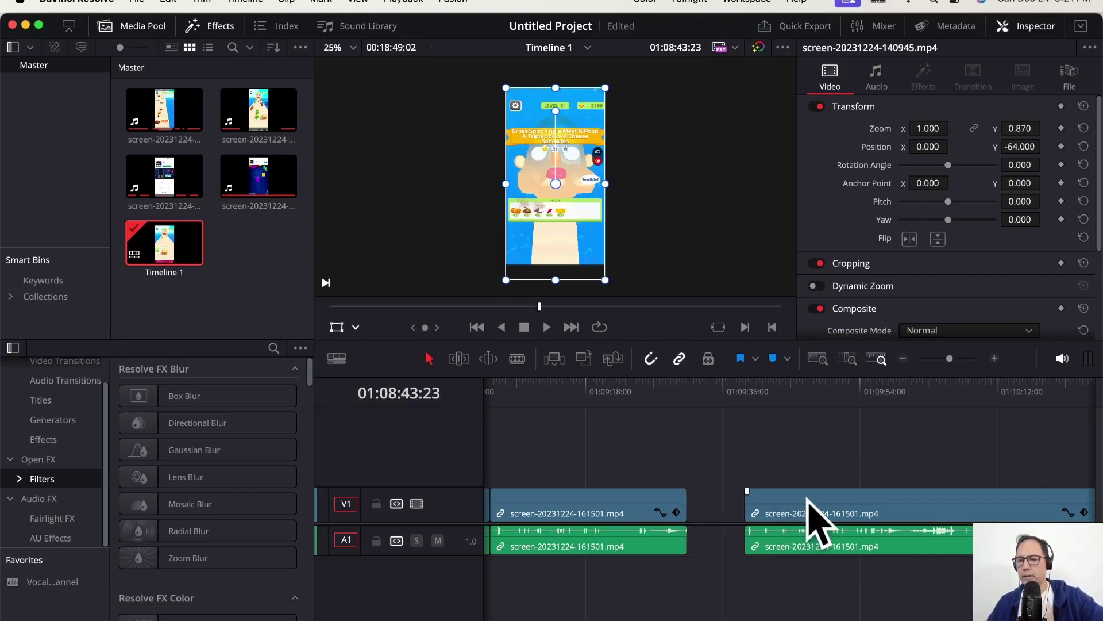
drag(821, 514, 764, 523)
- Cut the Tetris ad between about 01:09:53 and 01:10:00 out of screen-20231224-161501.mp4 and join the remaining pieces
key(b)
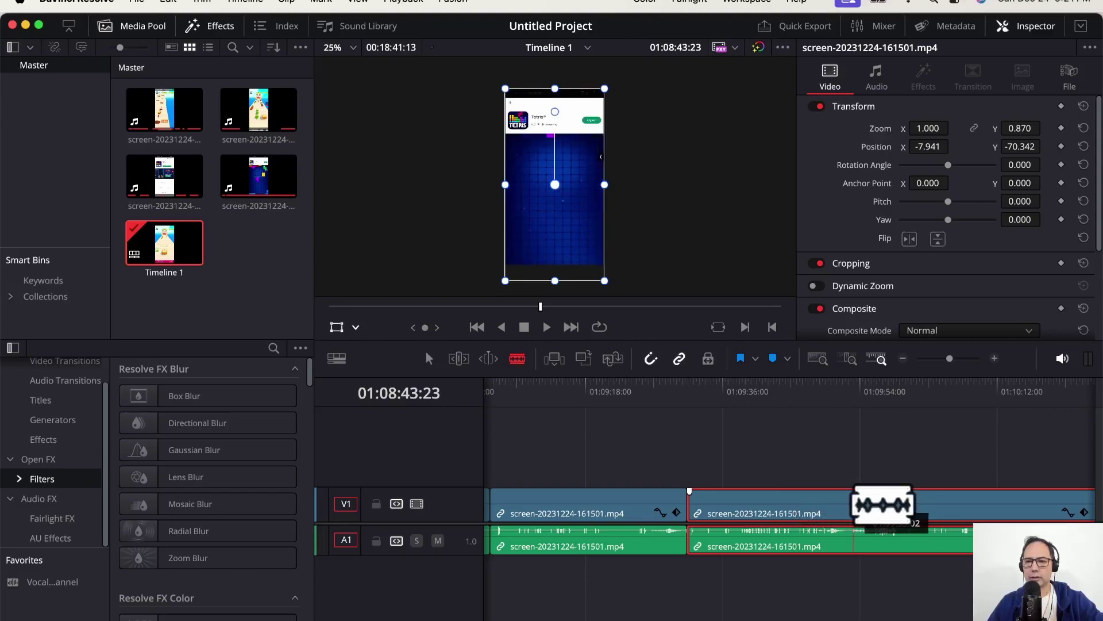
click(850, 506)
scroll(775, 506, right, 5)
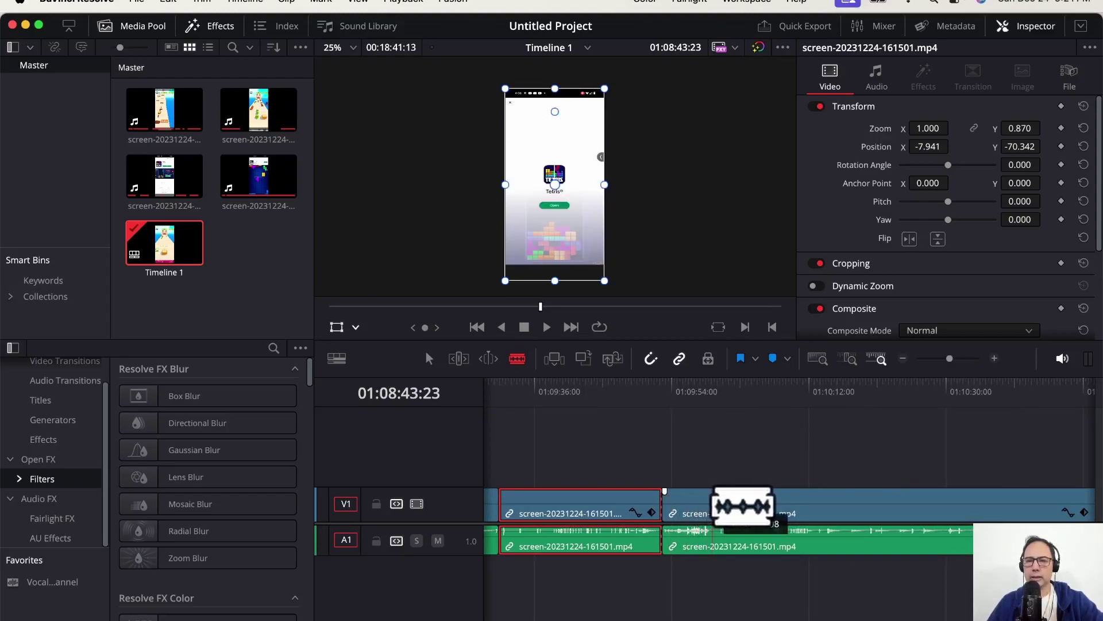
click(719, 505)
key(a)
click(699, 497)
key(BackSpace)
drag(798, 506, 757, 504)
- Cut the Tap Away 3D block puzzle ad between about 01:10:09 and 01:10:46 out of screen-20231224-161501.mp4 and close the gap
key(b)
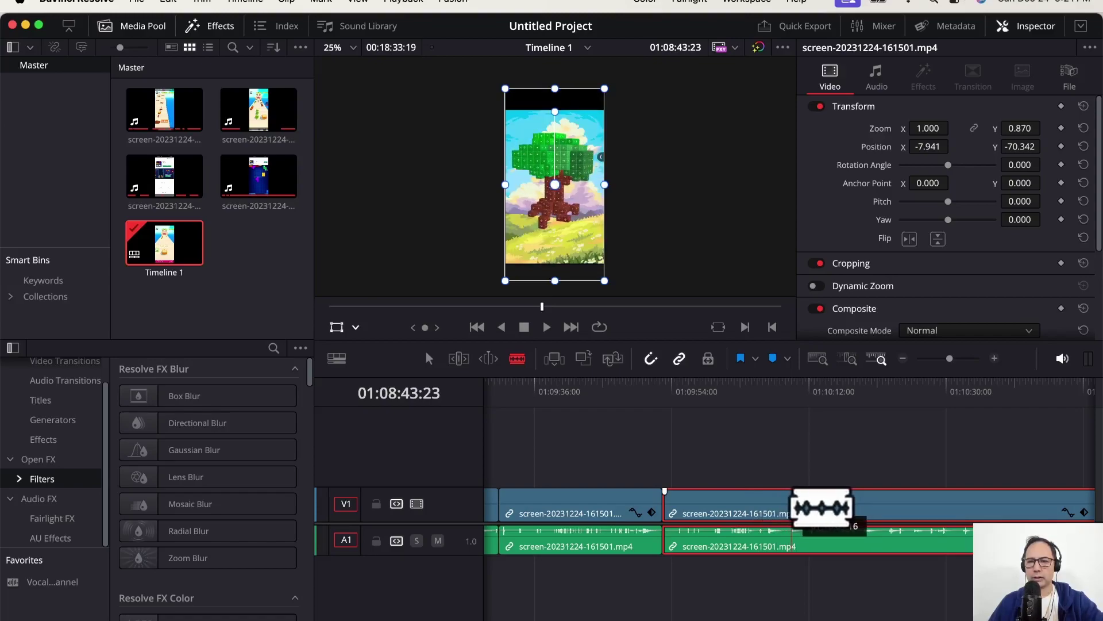
click(792, 507)
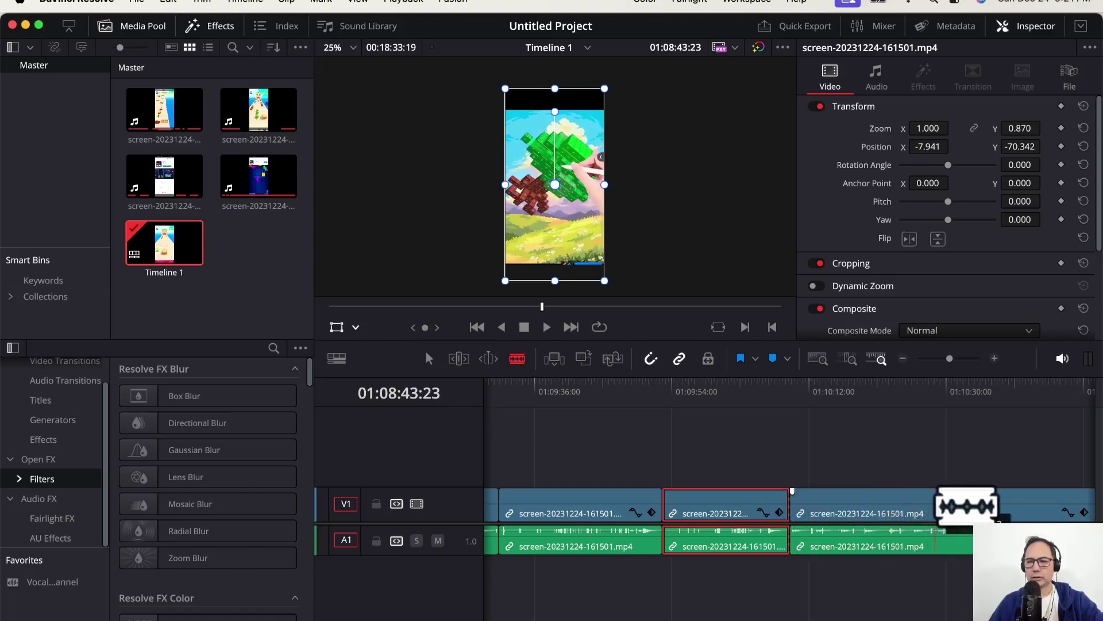
scroll(960, 505, right, 3)
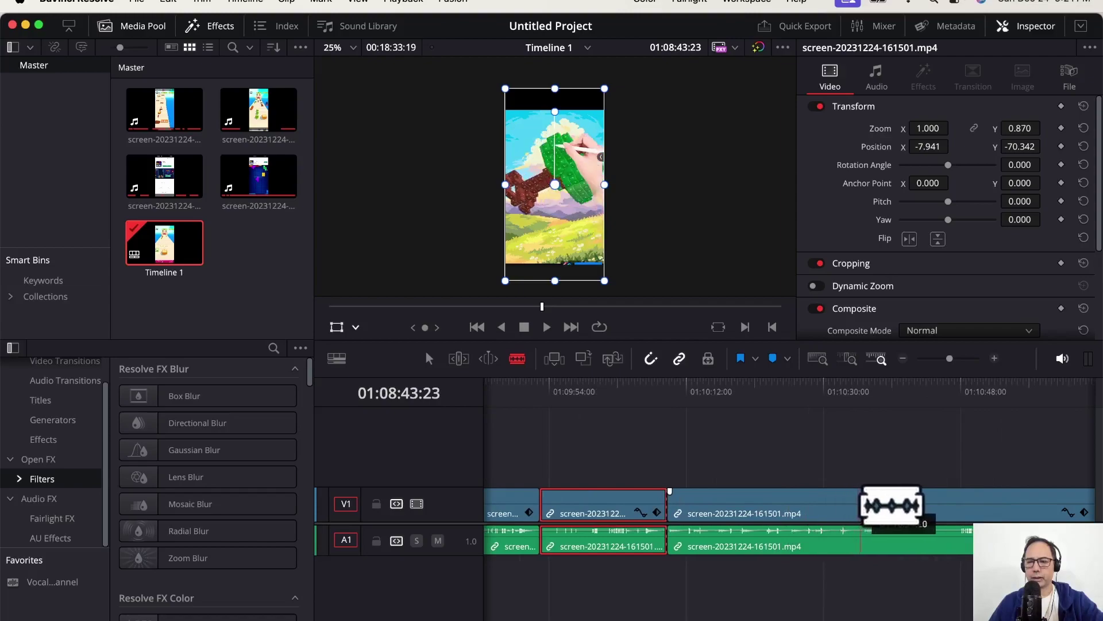
scroll(908, 508, right, 5)
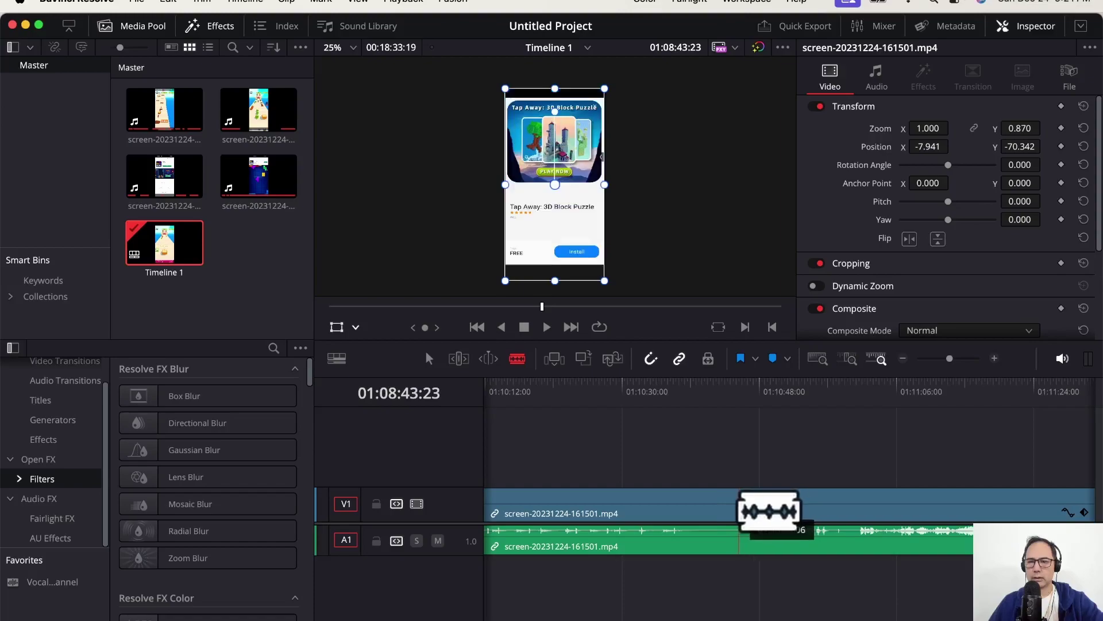
click(745, 511)
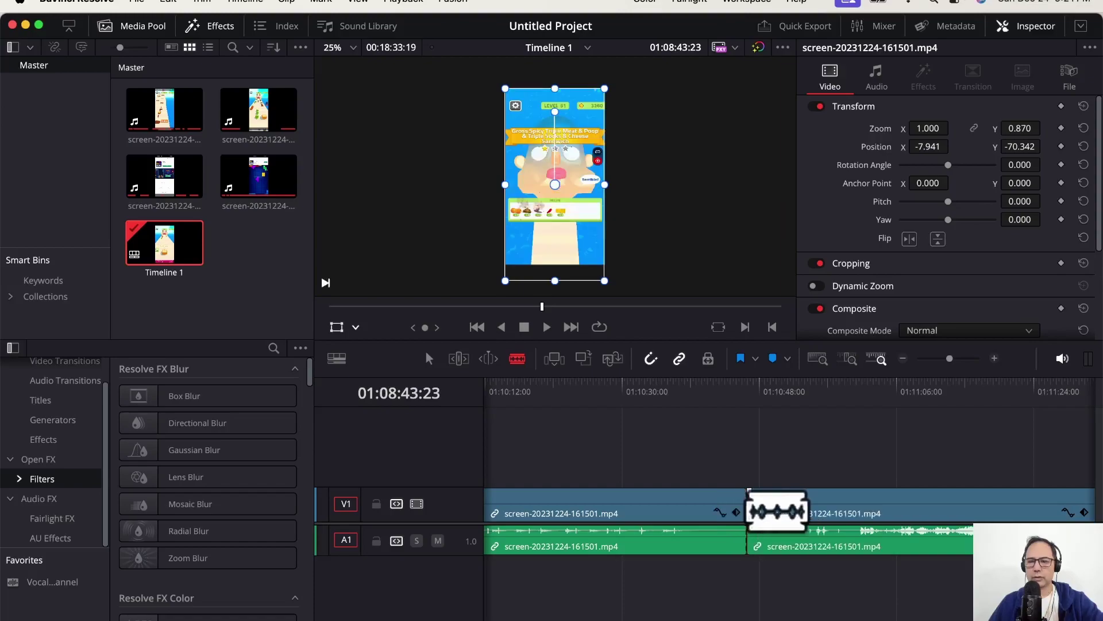
key(a)
click(645, 529)
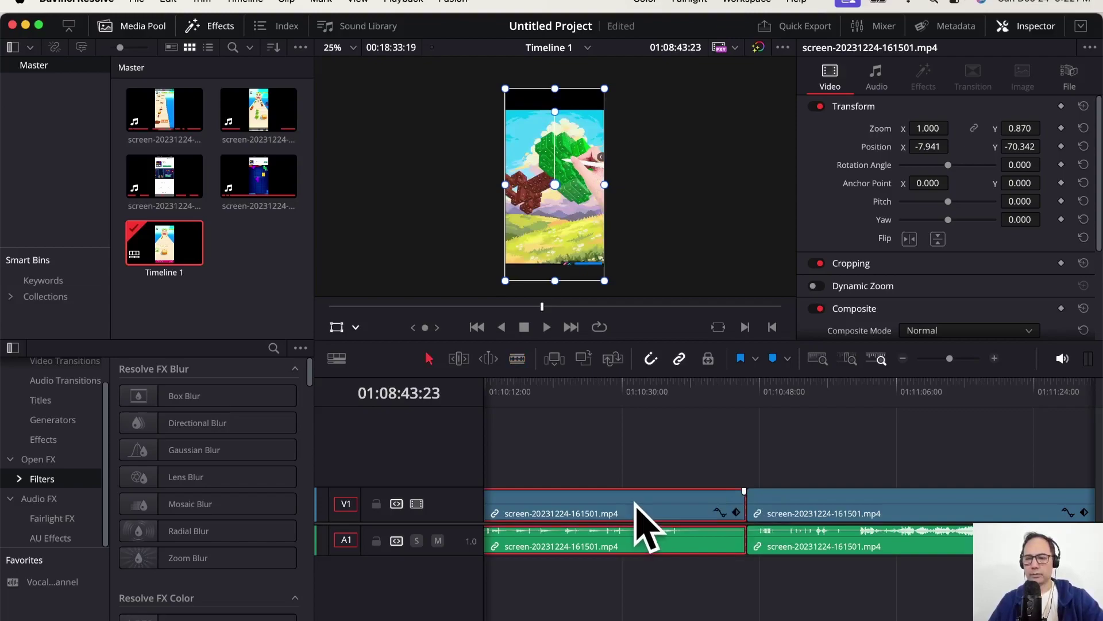
key(BackSpace)
mouse_move(911, 522)
mouse_down()
mouse_move(775, 538)
mouse_move(948, 523)
mouse_move(916, 526)
mouse_move(897, 506)
mouse_move(899, 520)
mouse_up()
- Review the gameplay following the removed Tap Away ad and split screen-20231224-161501.mp4 where the Woodoku ad starts, at about 01:13:03
key(b)
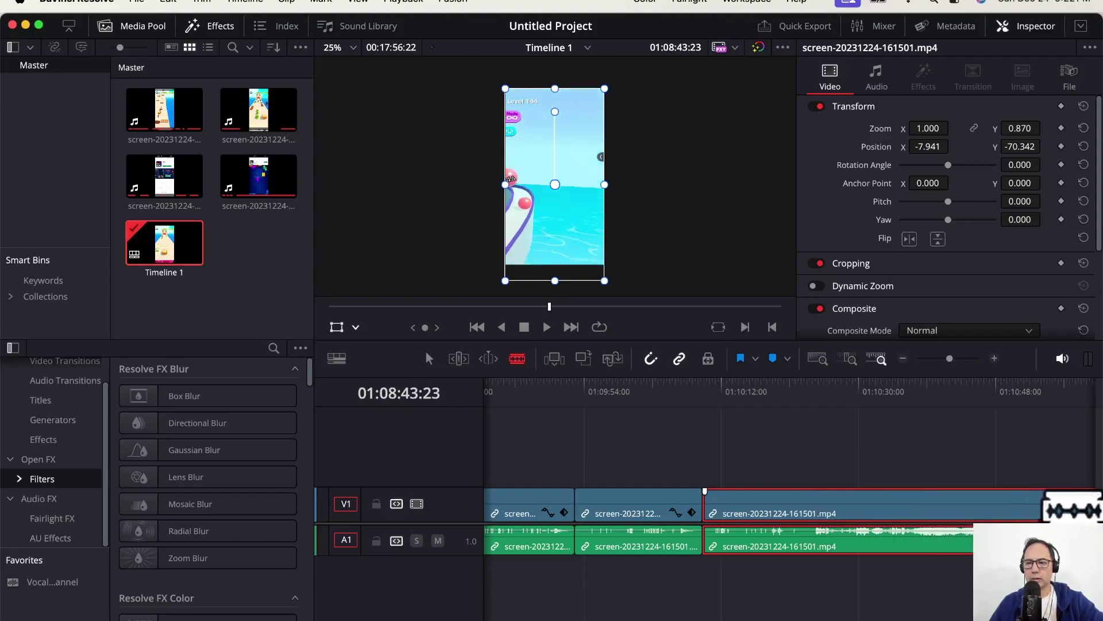
scroll(919, 508, right, 5)
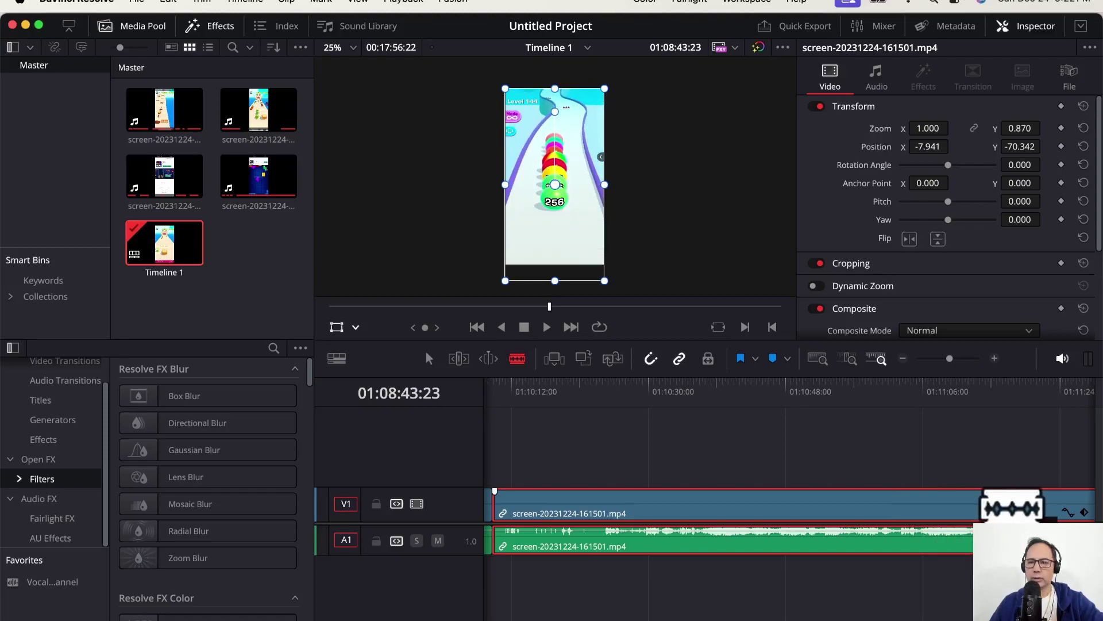
scroll(1006, 507, right, 5)
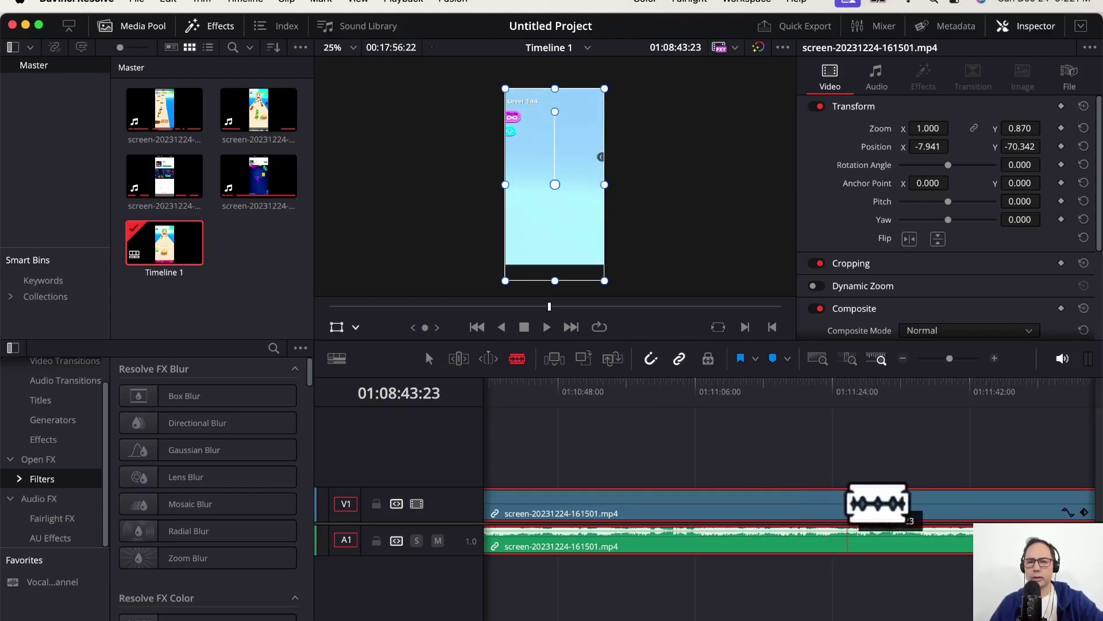
scroll(908, 501, right, 1)
scroll(908, 501, right, 5)
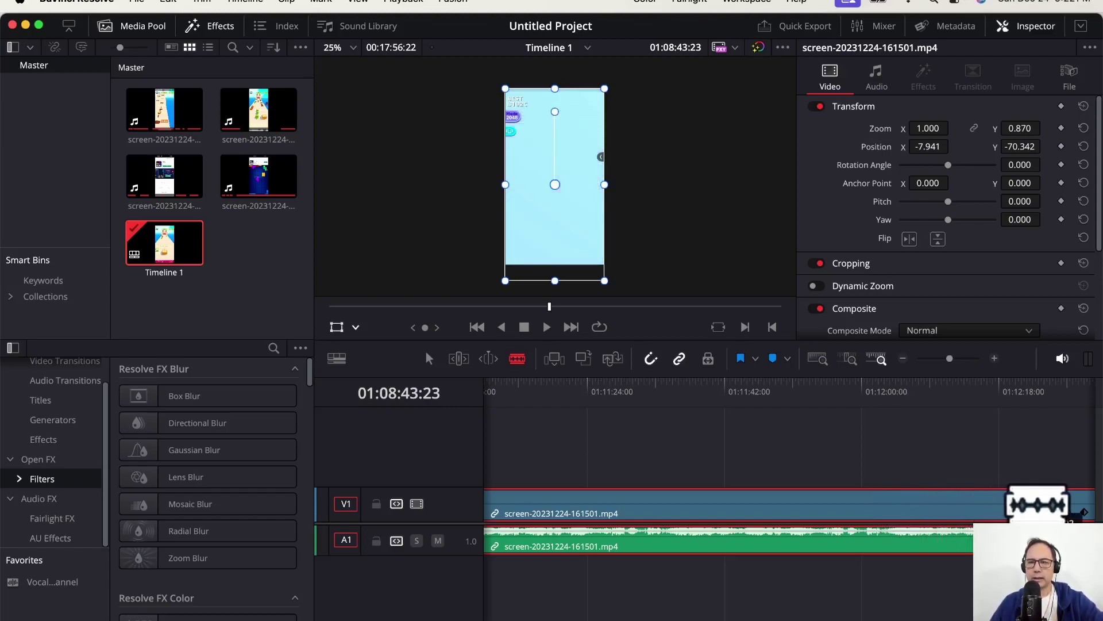
scroll(1038, 504, right, 5)
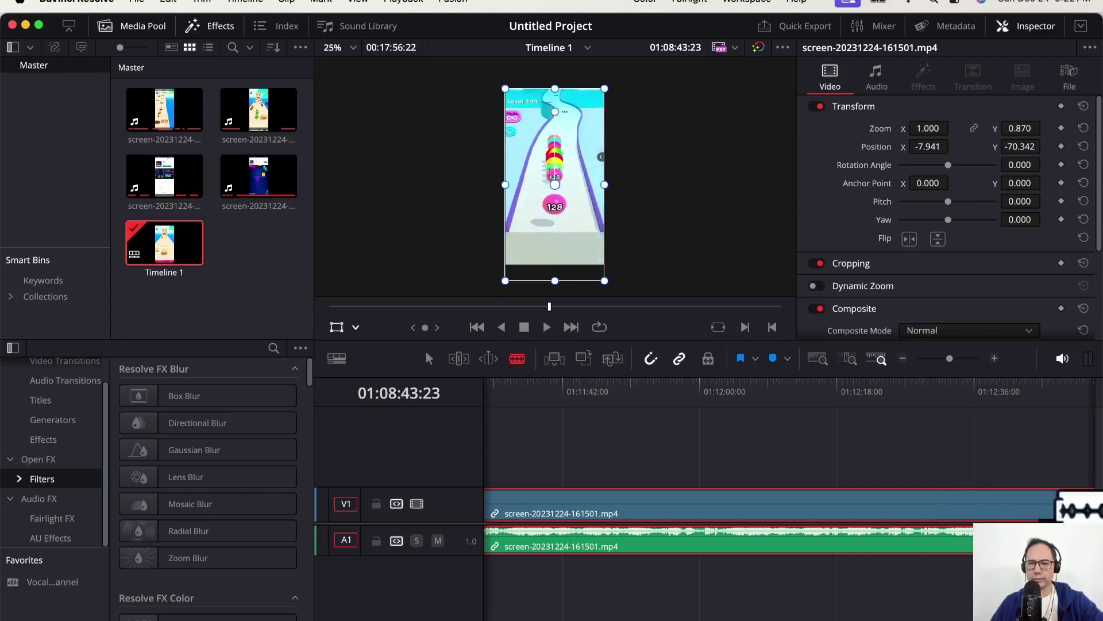
scroll(862, 517, right, 5)
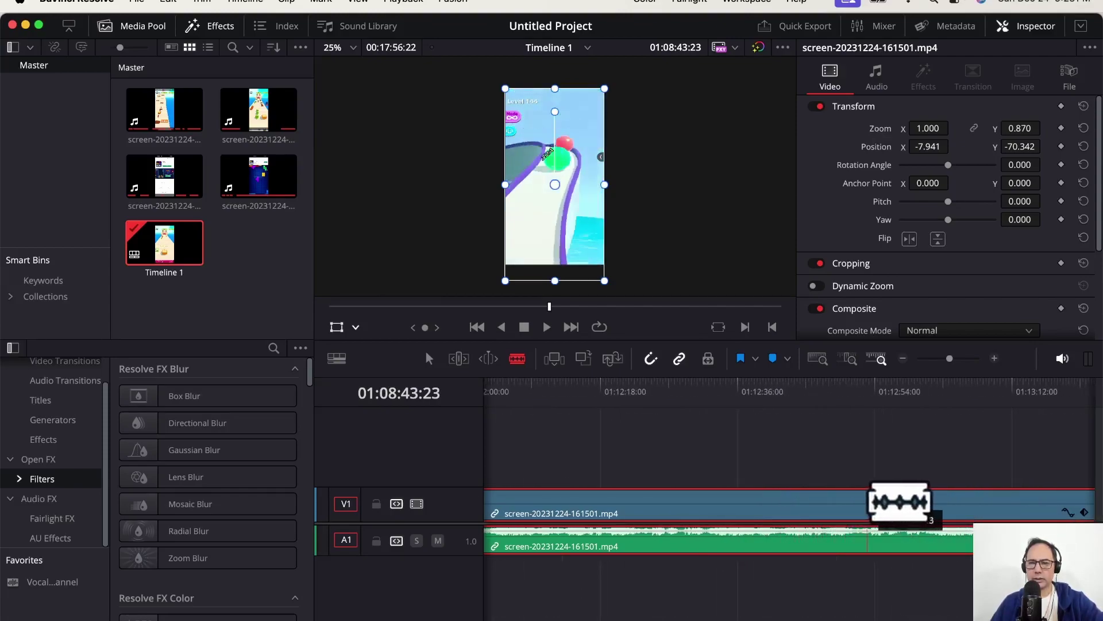
click(951, 504)
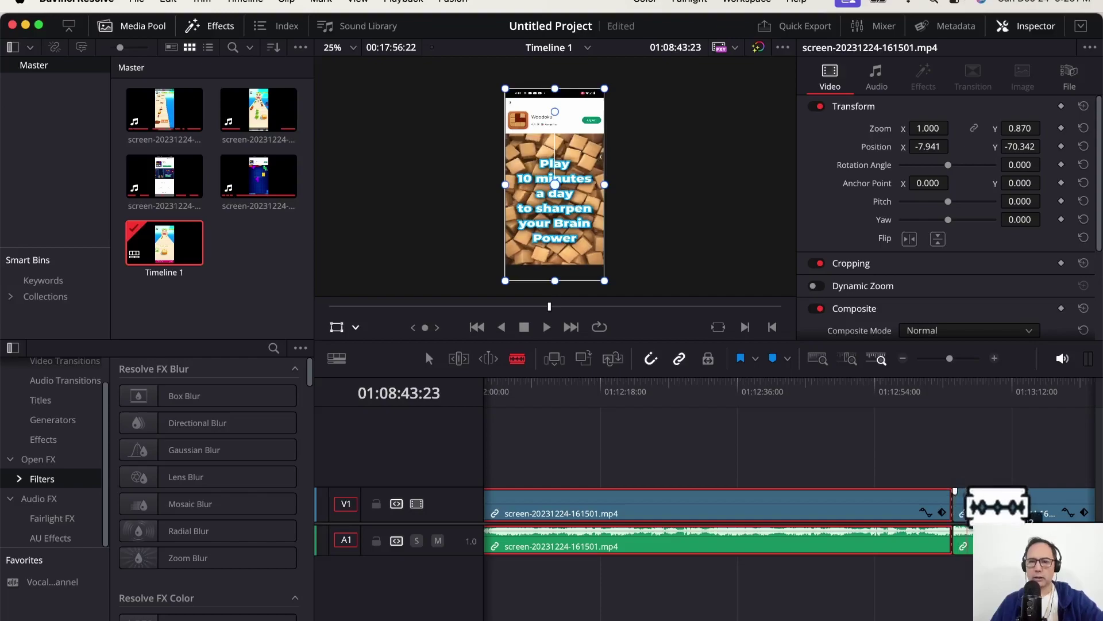
click(961, 504)
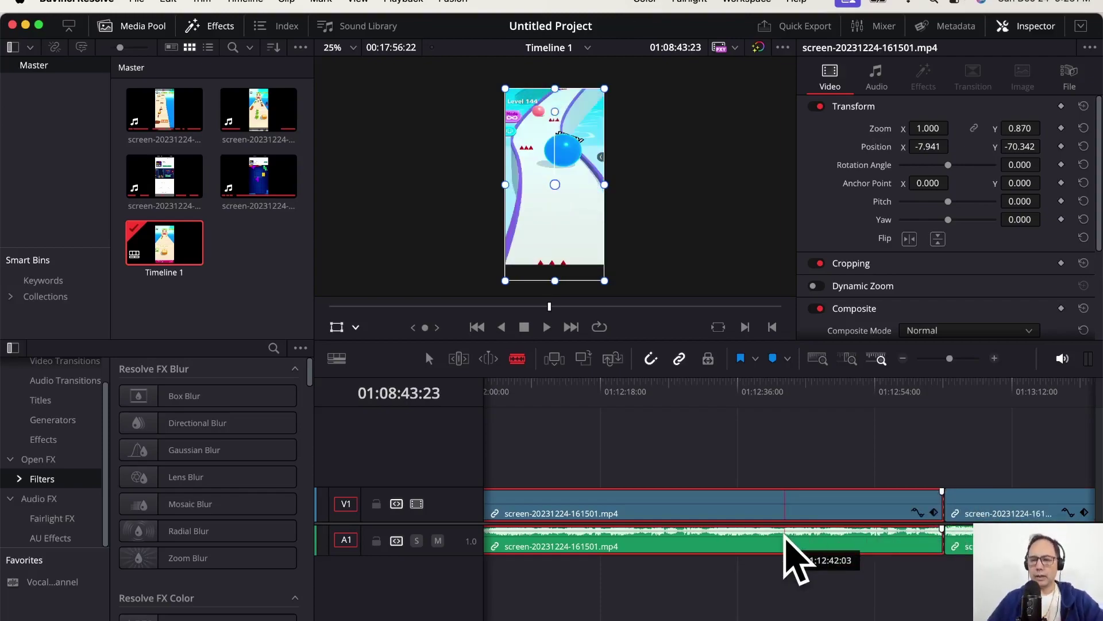
- Split the clip at the Woodoku ad's end at about 01:13:10, delete the ad piece and join the following gameplay
scroll(785, 540, right, 5)
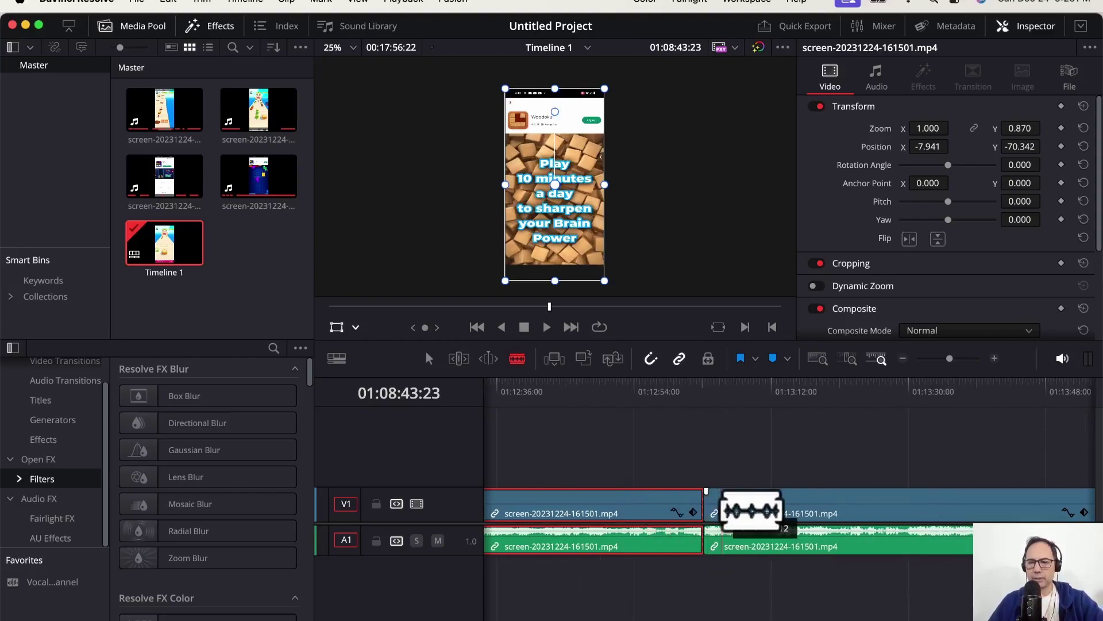
click(756, 508)
key(a)
click(737, 505)
key(BackSpace)
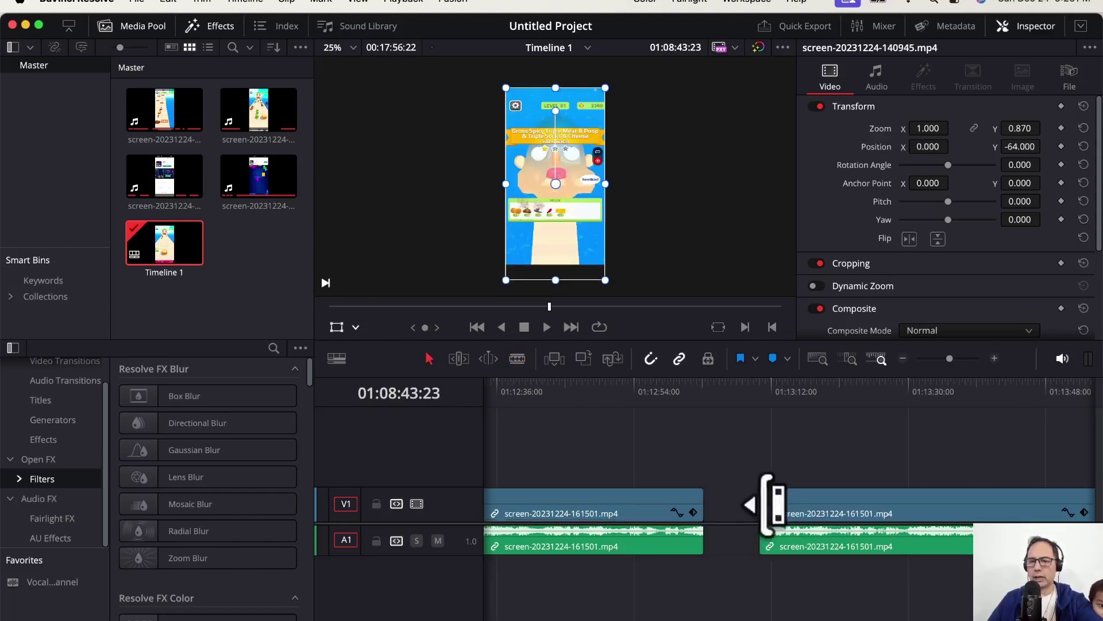
drag(791, 504, 752, 505)
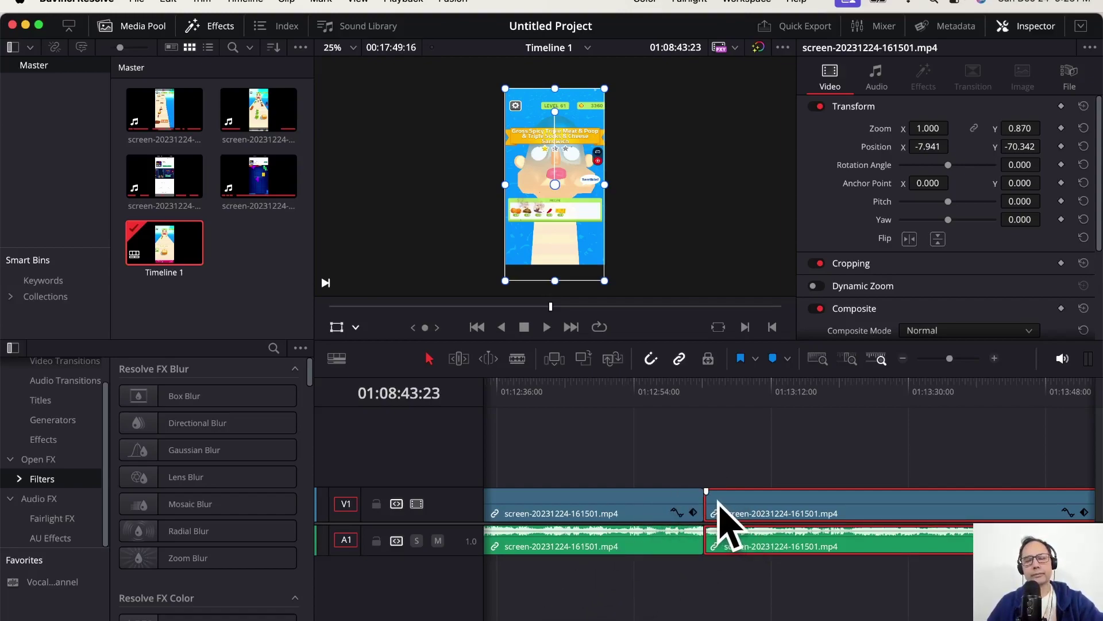
- Cut the Woodoku ad between about 01:13:25 and 01:13:33 out of screen-20231224-161501.mp4 and close the gap
key(b)
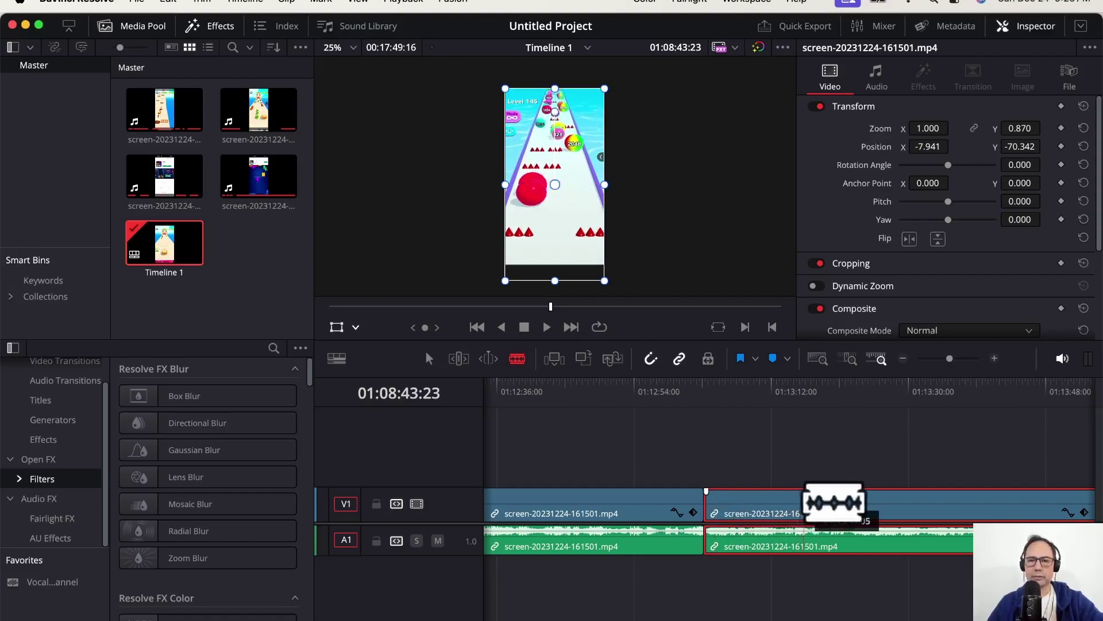
click(875, 506)
scroll(850, 514, right, 3)
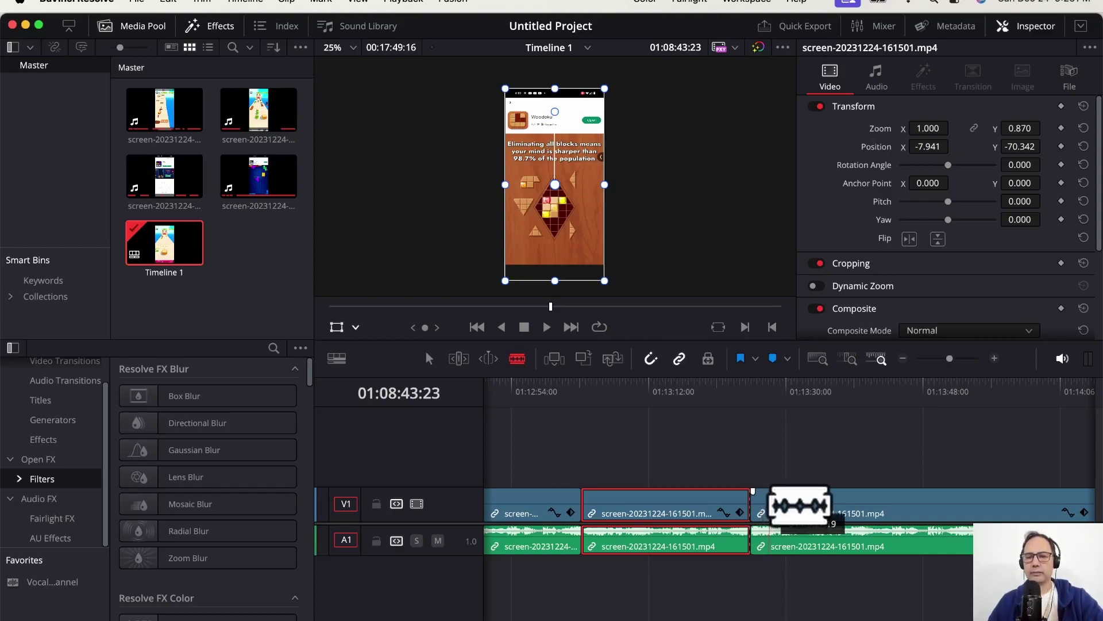
click(808, 508)
click(785, 495)
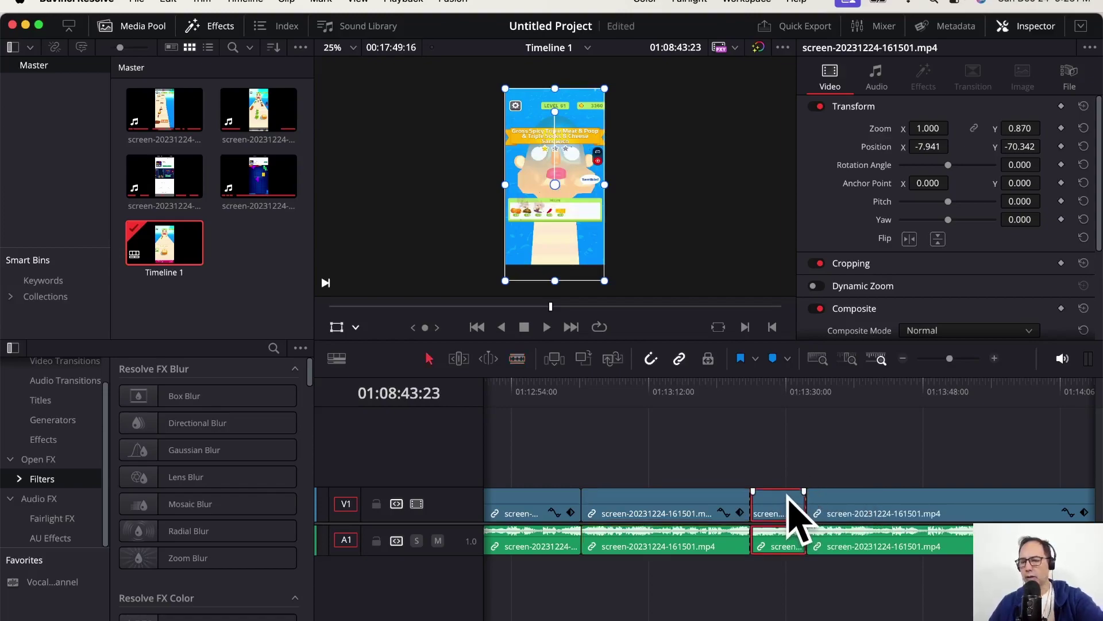
key(BackSpace)
click(862, 498)
drag(830, 501, 809, 499)
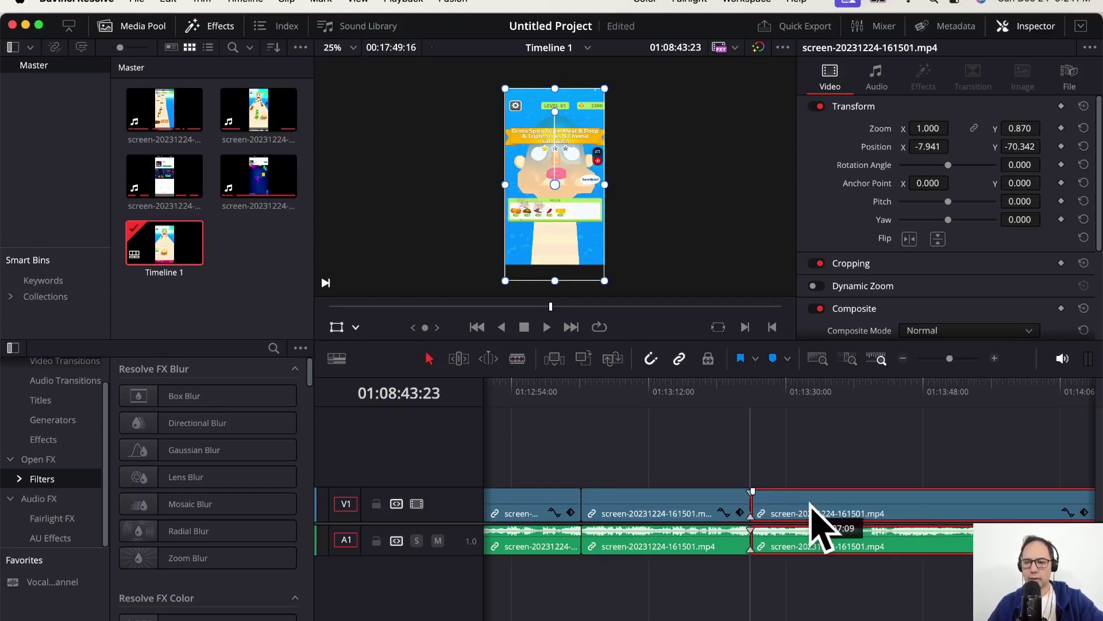
- Cut the ball-sorting game ad between about 01:13:41 and 01:13:51 out of screen-20231224-161501.mp4 and join the remaining pieces
key(b)
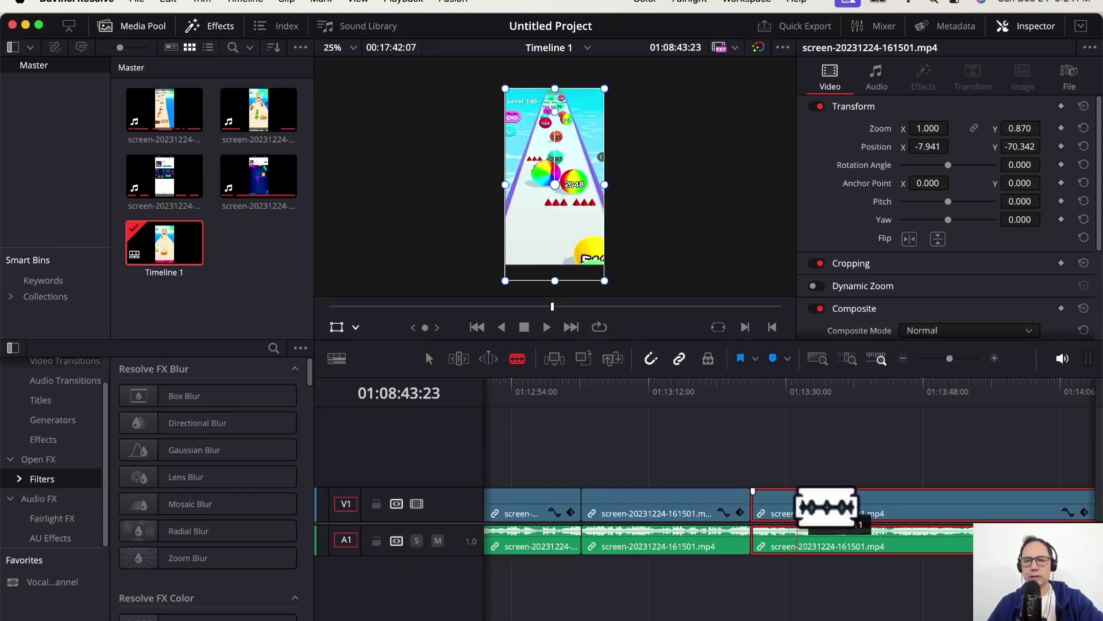
click(870, 503)
scroll(870, 506, right, 5)
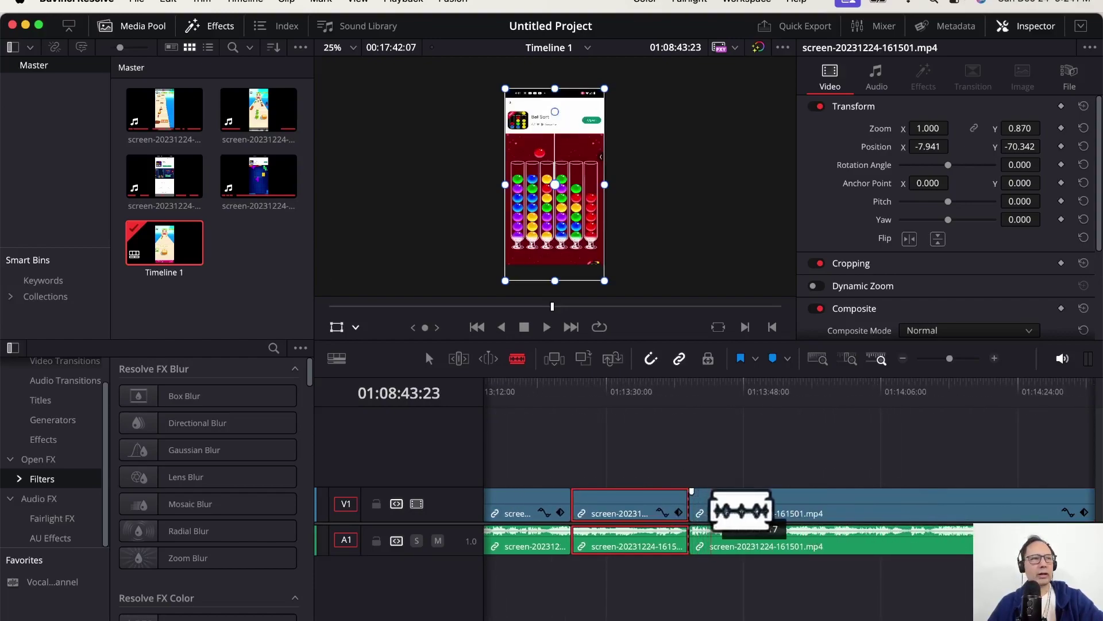
click(768, 508)
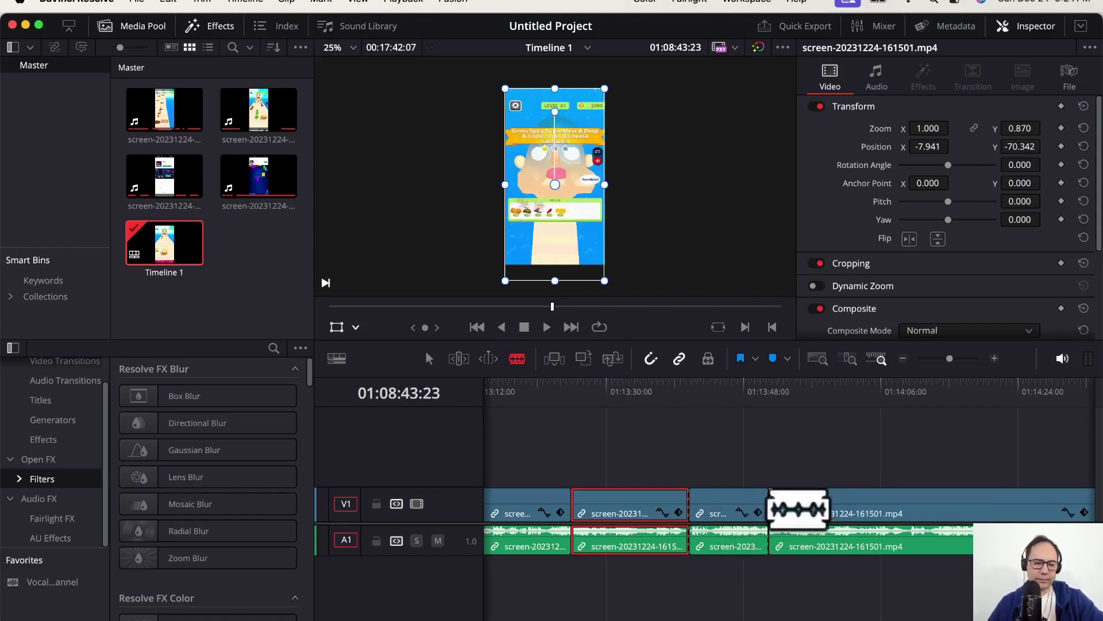
key(a)
click(737, 502)
key(BackSpace)
drag(829, 508, 762, 509)
- Cut the number-running game ad between about 01:14:03 and 01:14:35 out of screen-20231224-161501.mp4 and close the gap
key(b)
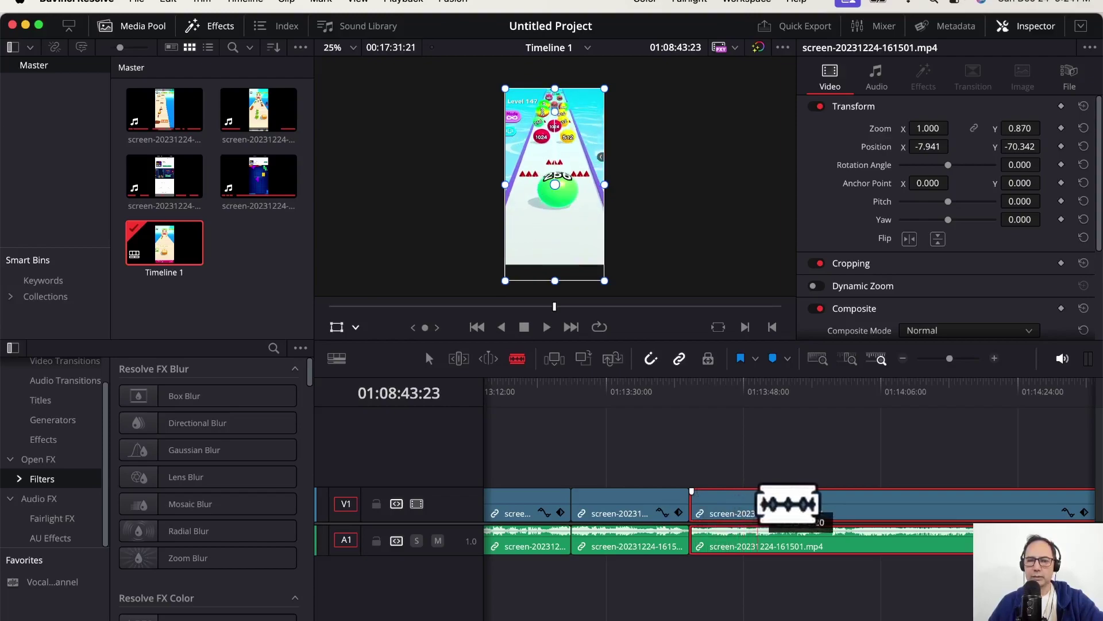
click(857, 505)
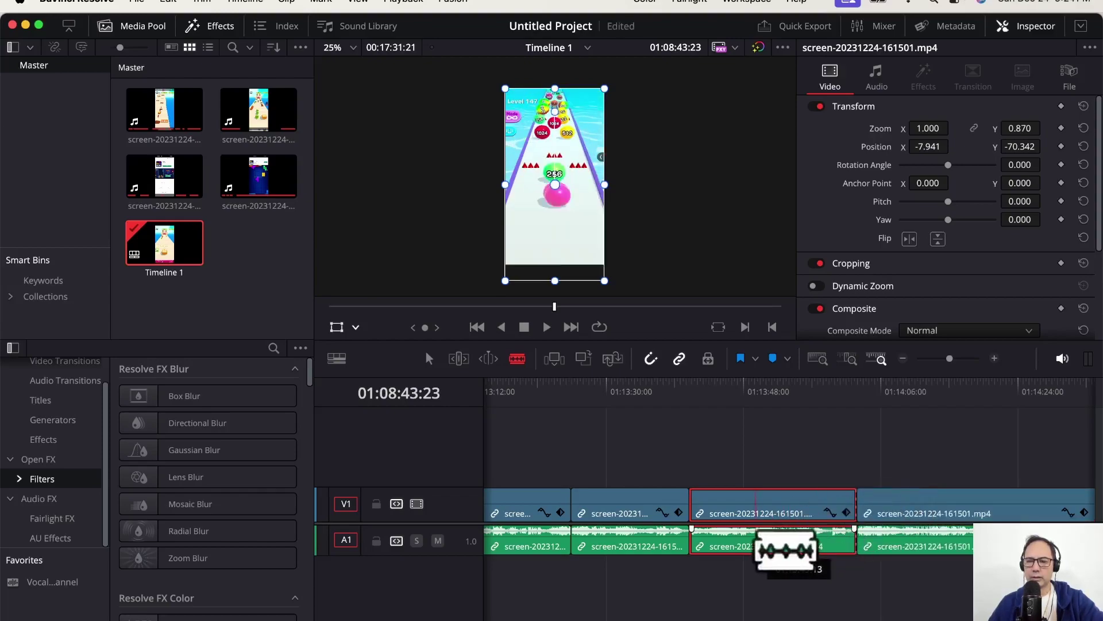
scroll(801, 546, right, 3)
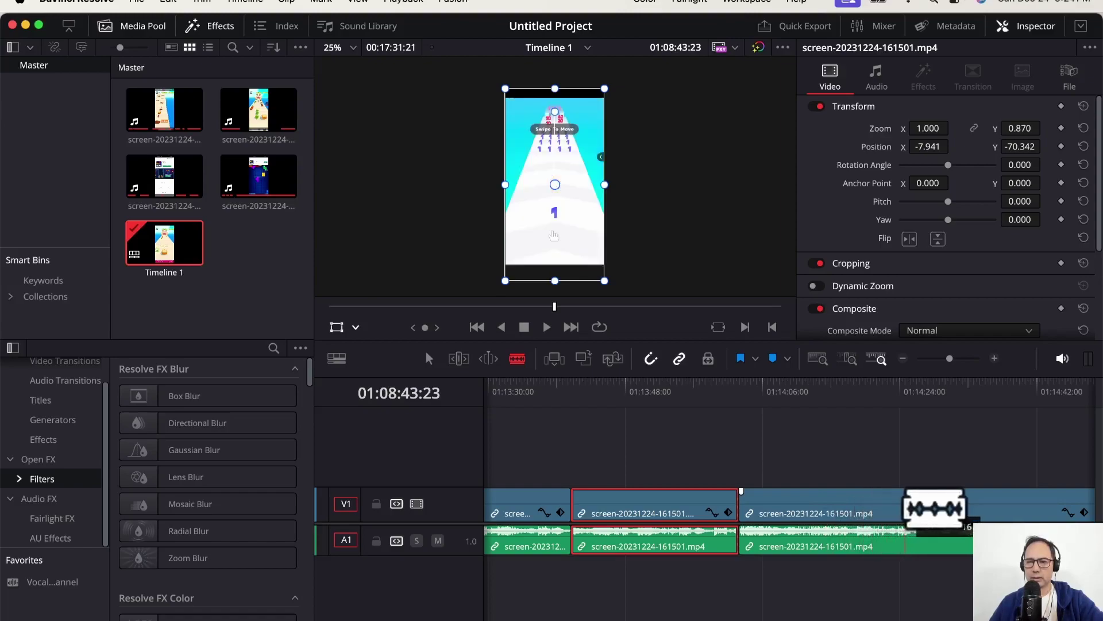
scroll(882, 507, right, 4)
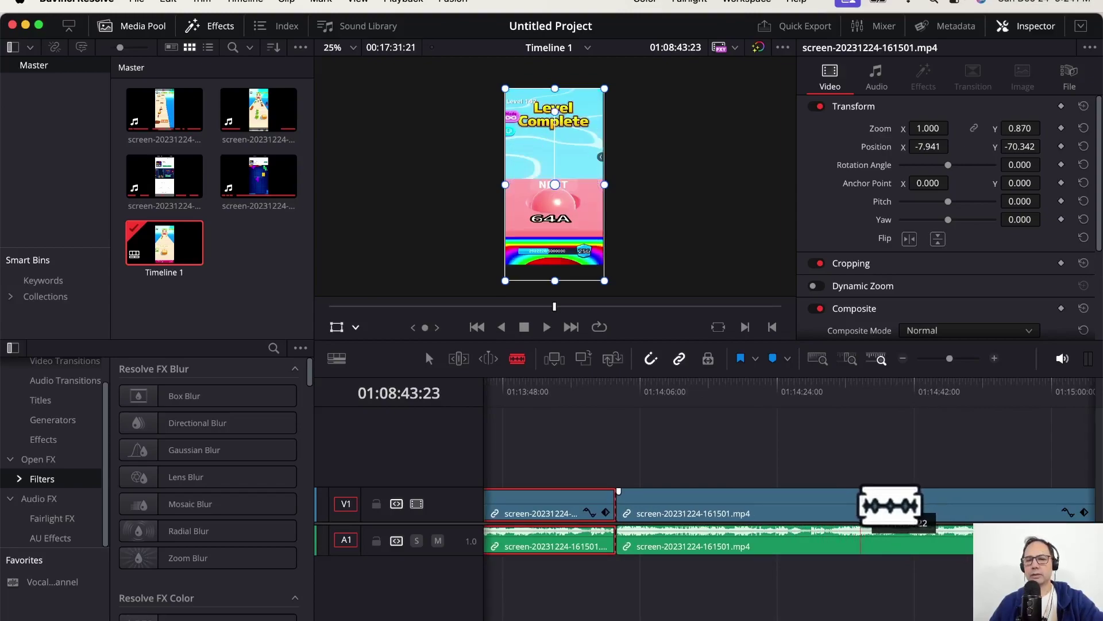
key(a)
click(750, 500)
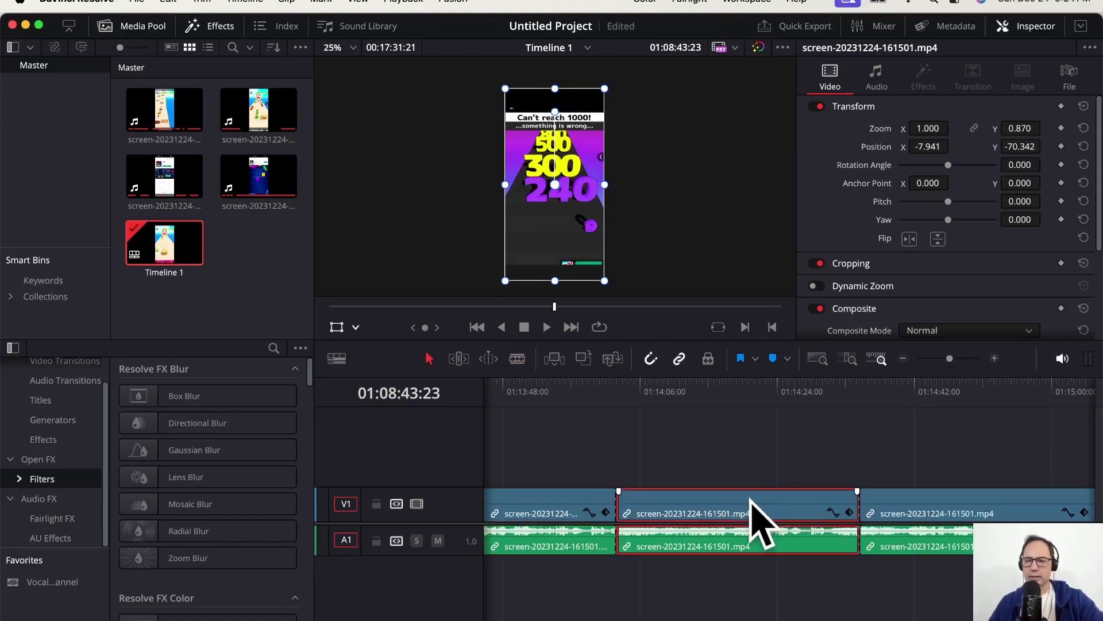
drag(759, 499, 698, 502)
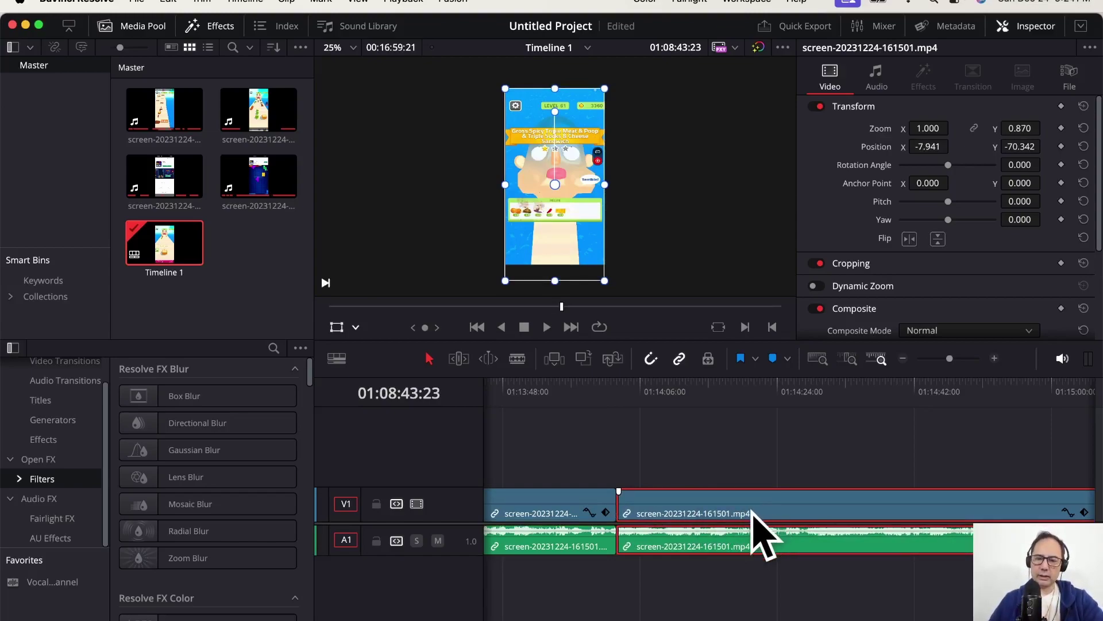
- Cut the segment between the levels from about 01:14:18 to 01:14:25 out of screen-20231224-161501.mp4 and join the following gameplay
key(b)
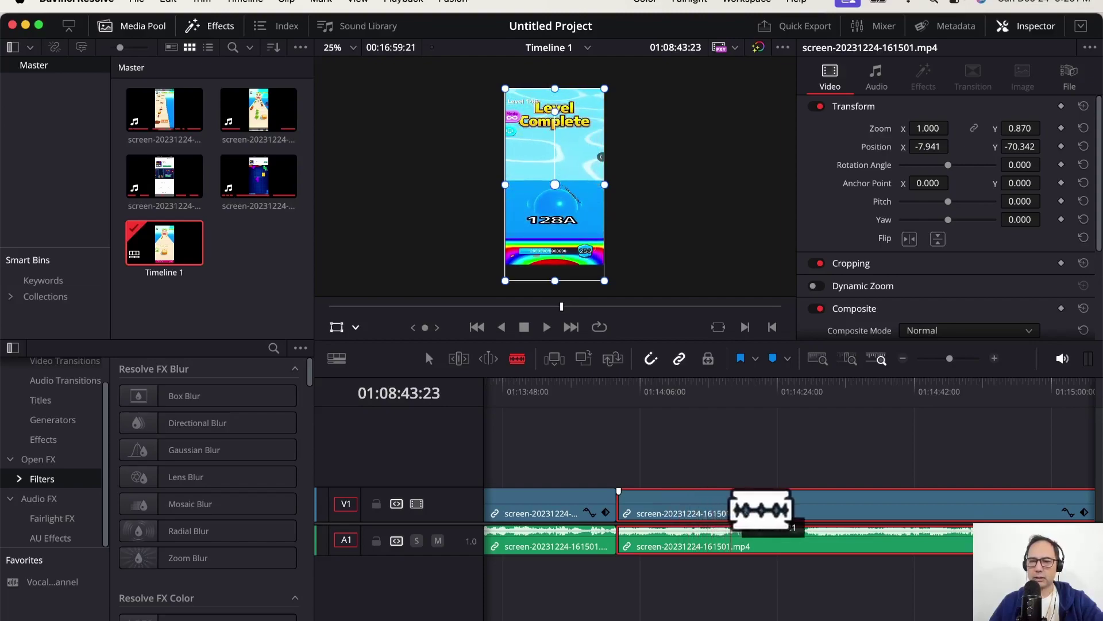
click(729, 509)
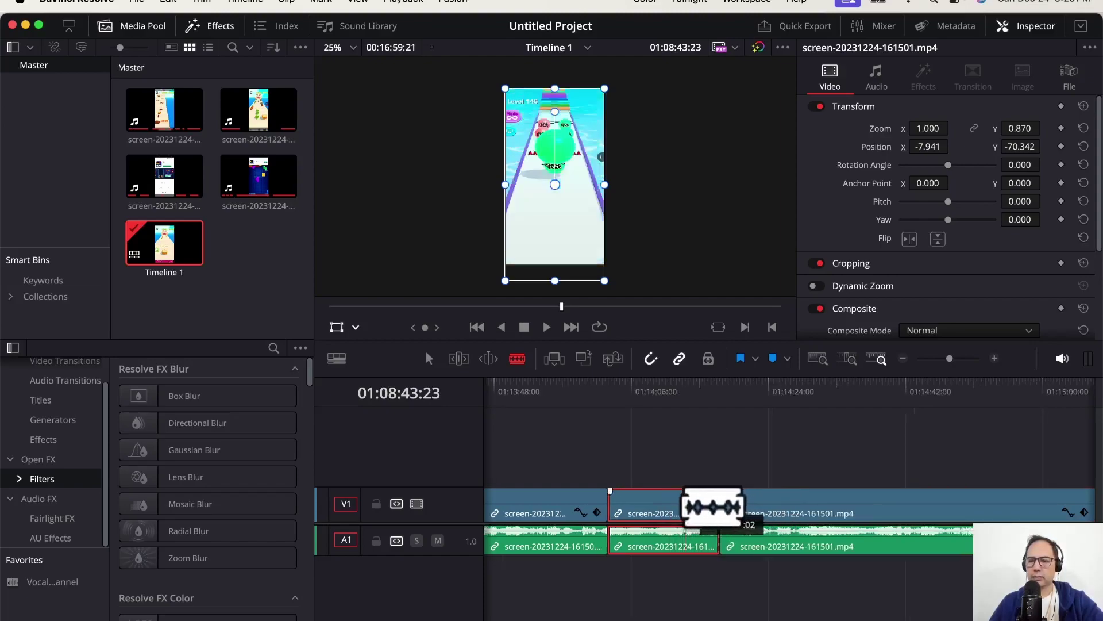
scroll(715, 507, right, 3)
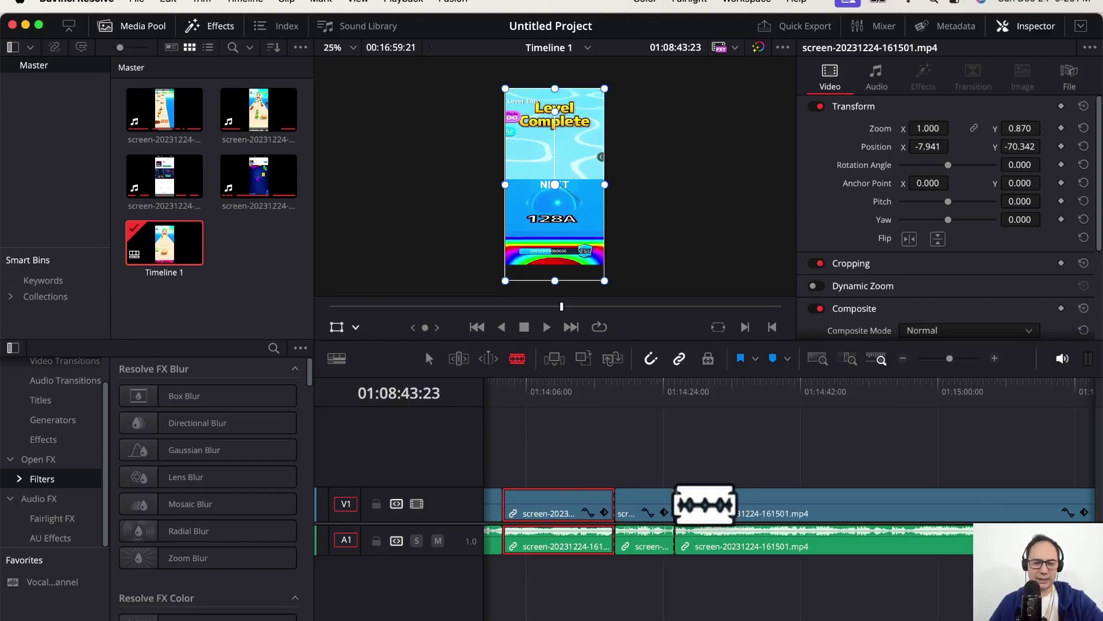
key(a)
key(BackSpace)
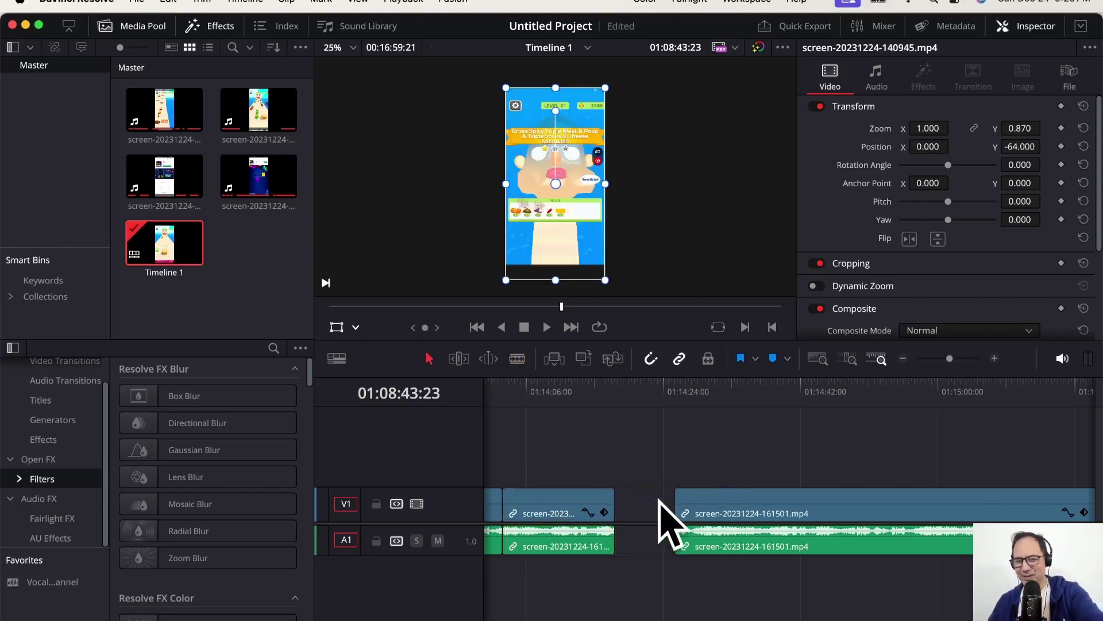
drag(758, 522, 684, 525)
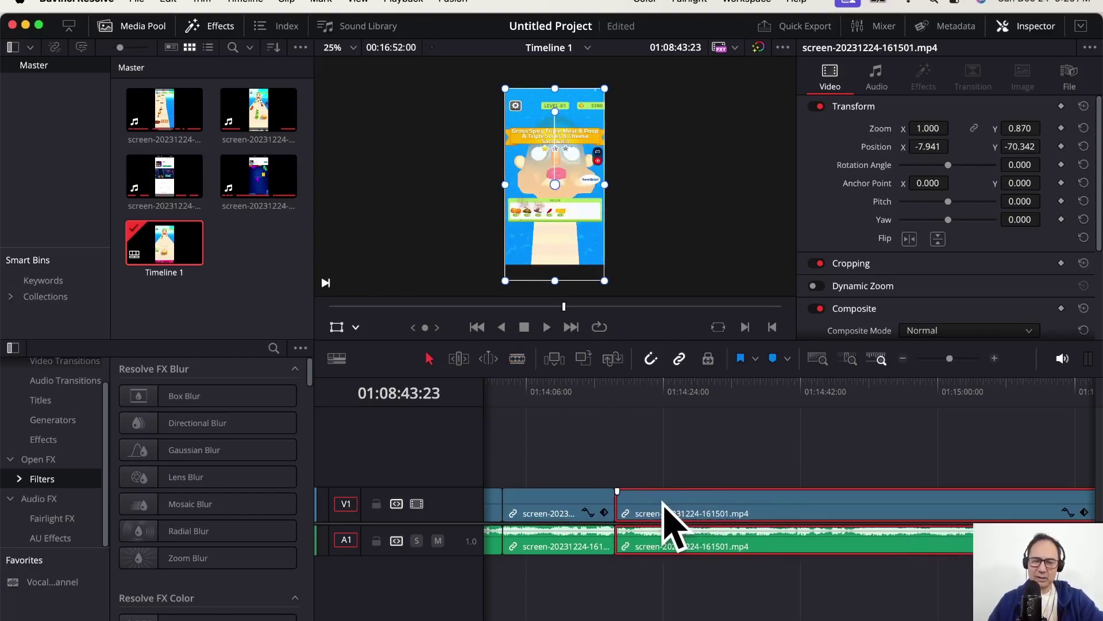
- Cut the segment between about 01:14:47 and 01:14:51 out of screen-20231224-161501.mp4 and close the gap
key(b)
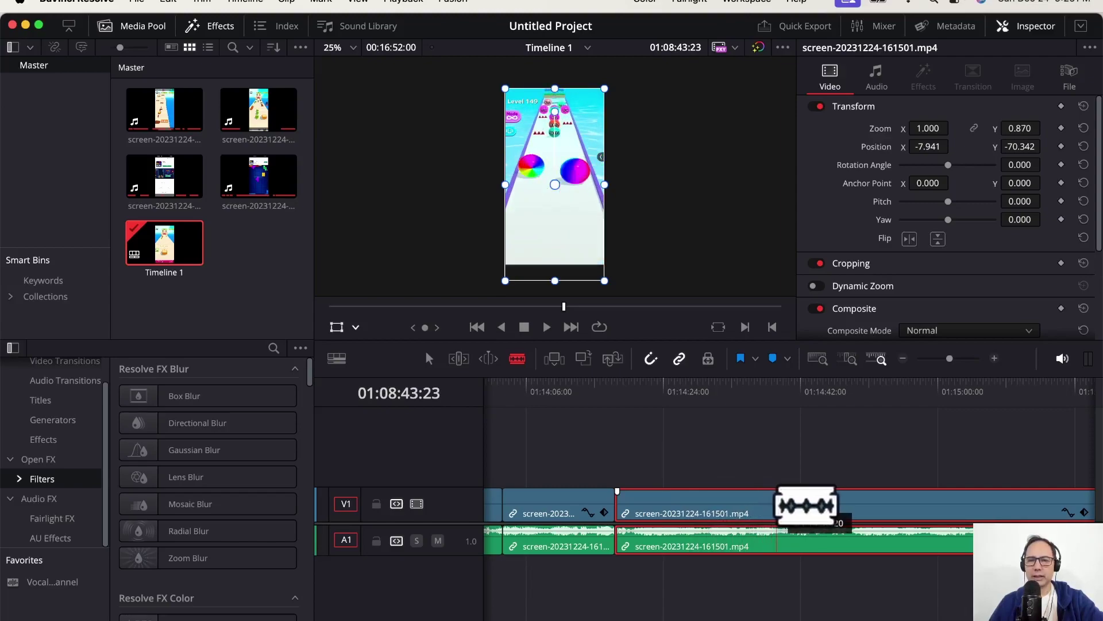
click(843, 505)
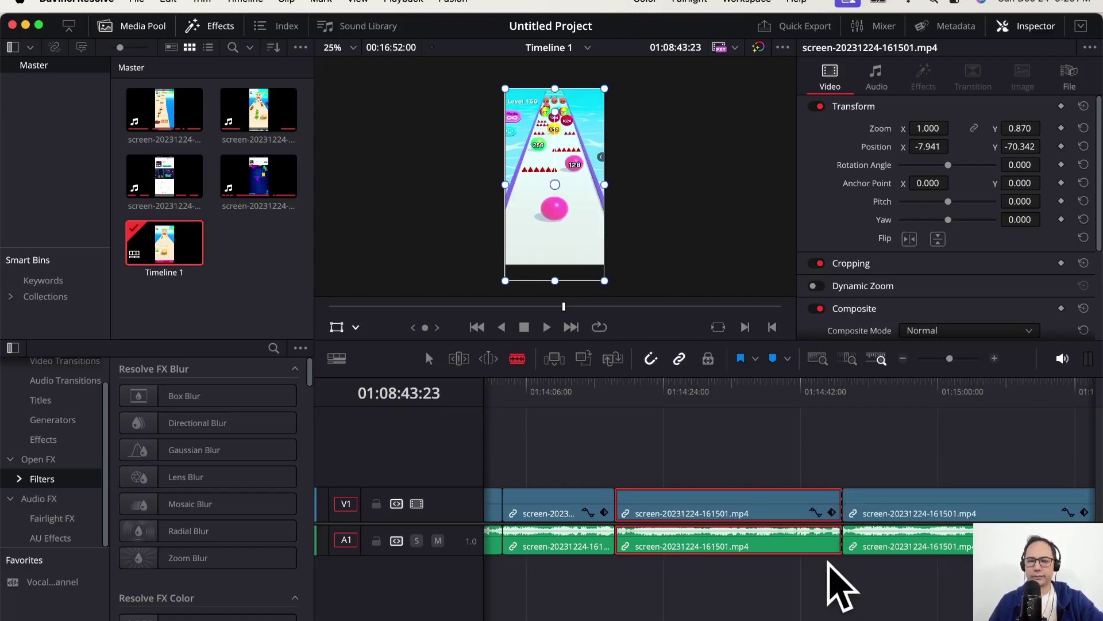
scroll(739, 545, right, 5)
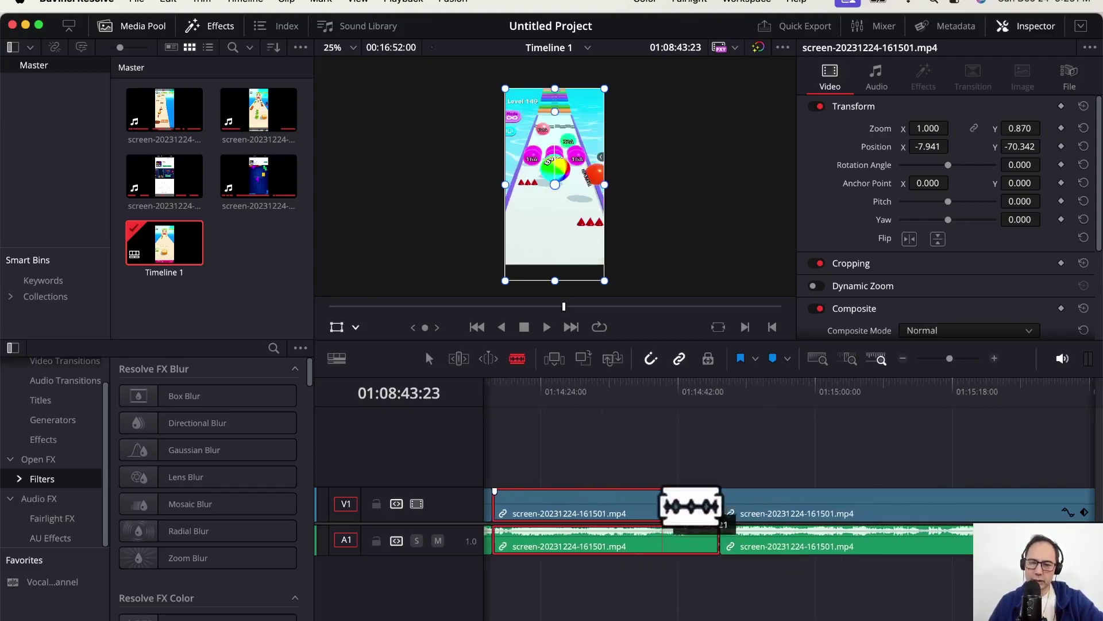
click(747, 506)
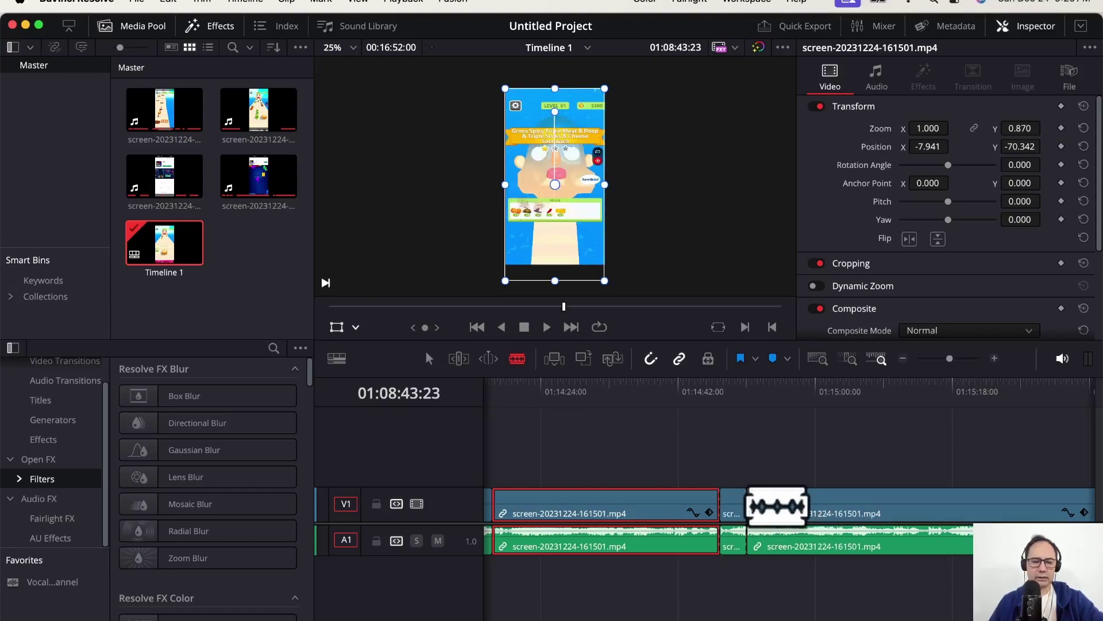
key(a)
click(738, 514)
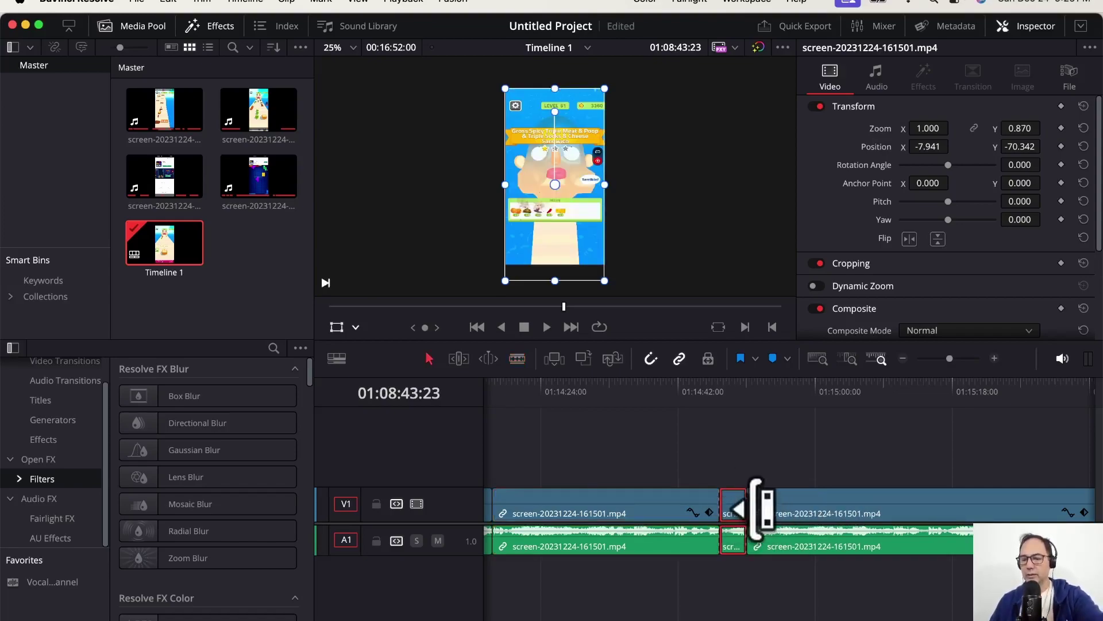
key(shift+BackSpace)
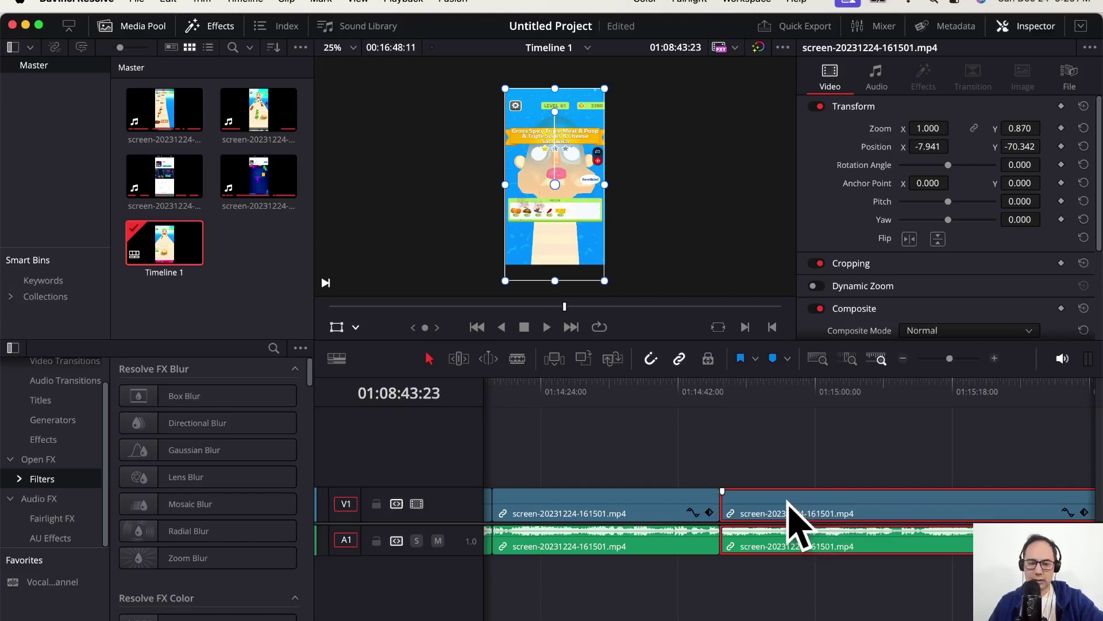
- Cut the ads between about 01:15:24 and 01:16:05 out of screen-20231224-161501.mp4 and join the last gameplay piece to the preceding clip
key(b)
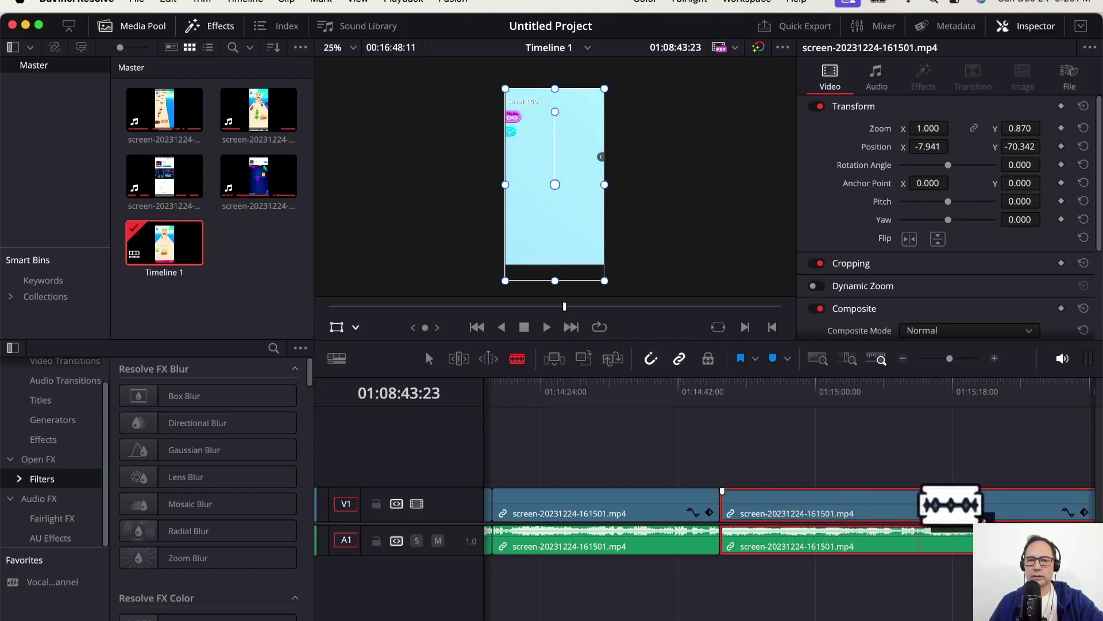
scroll(980, 504, right, 3)
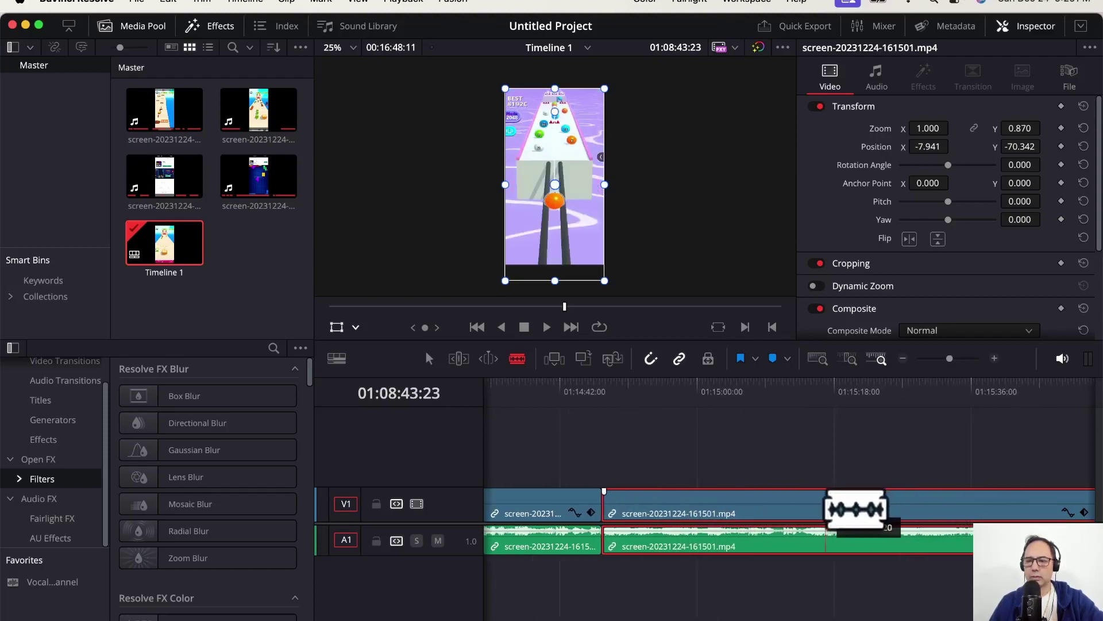
click(882, 504)
scroll(874, 504, right, 2)
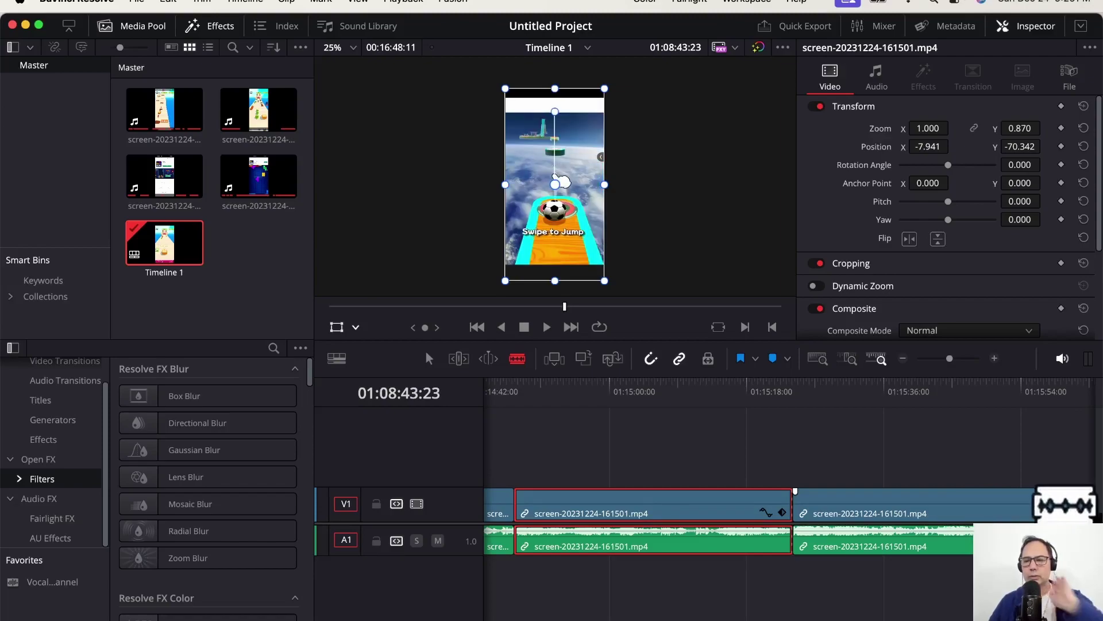
scroll(1057, 506, right, 5)
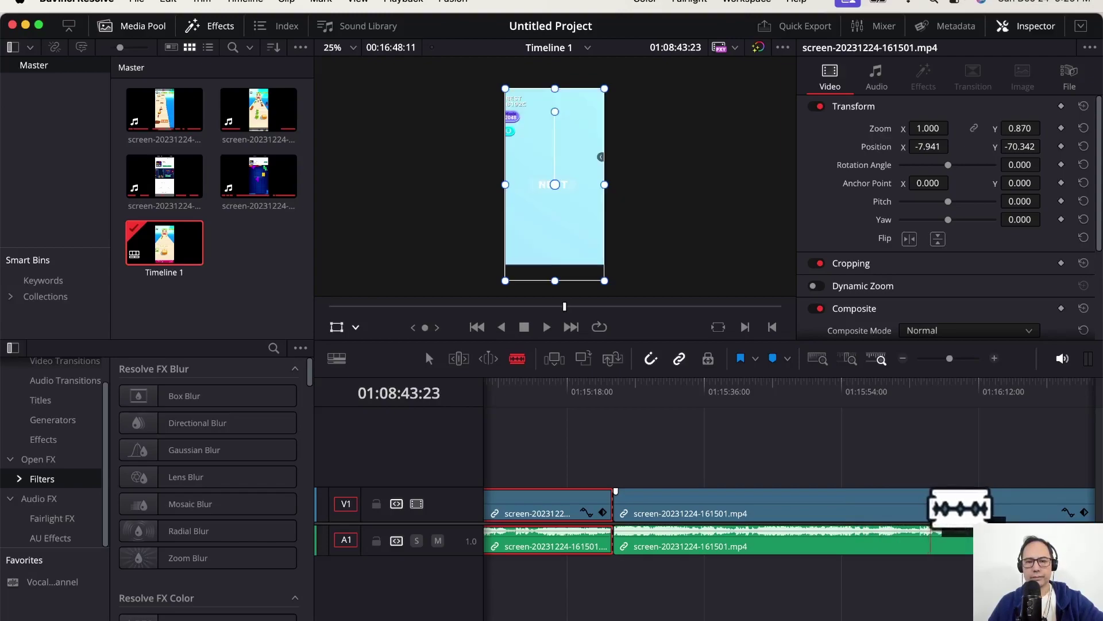
click(931, 507)
key(a)
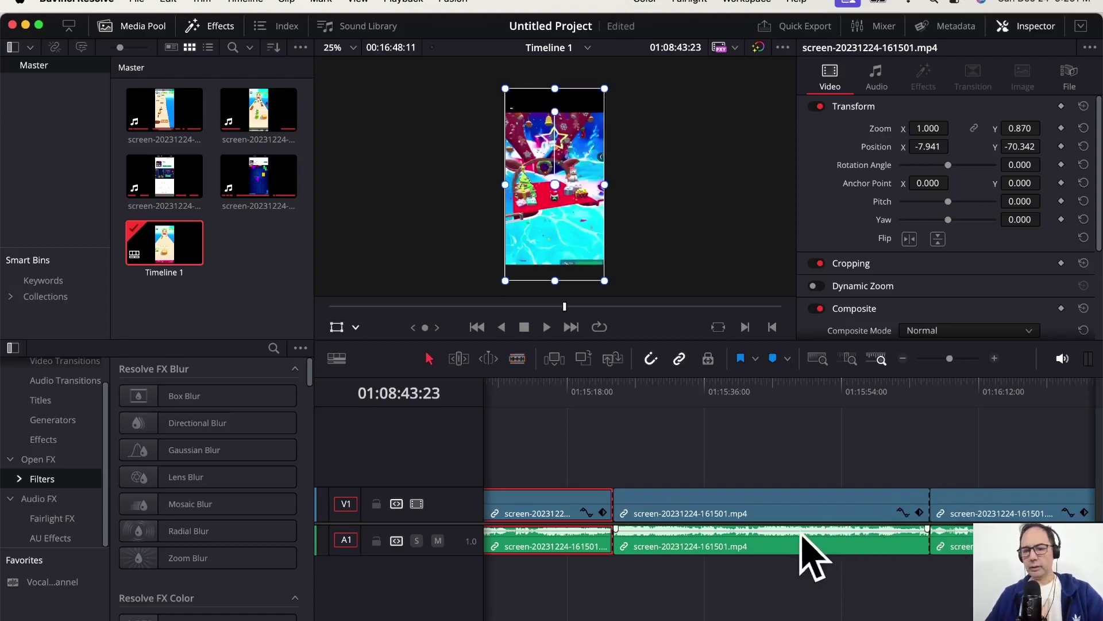
click(794, 506)
key(BackSpace)
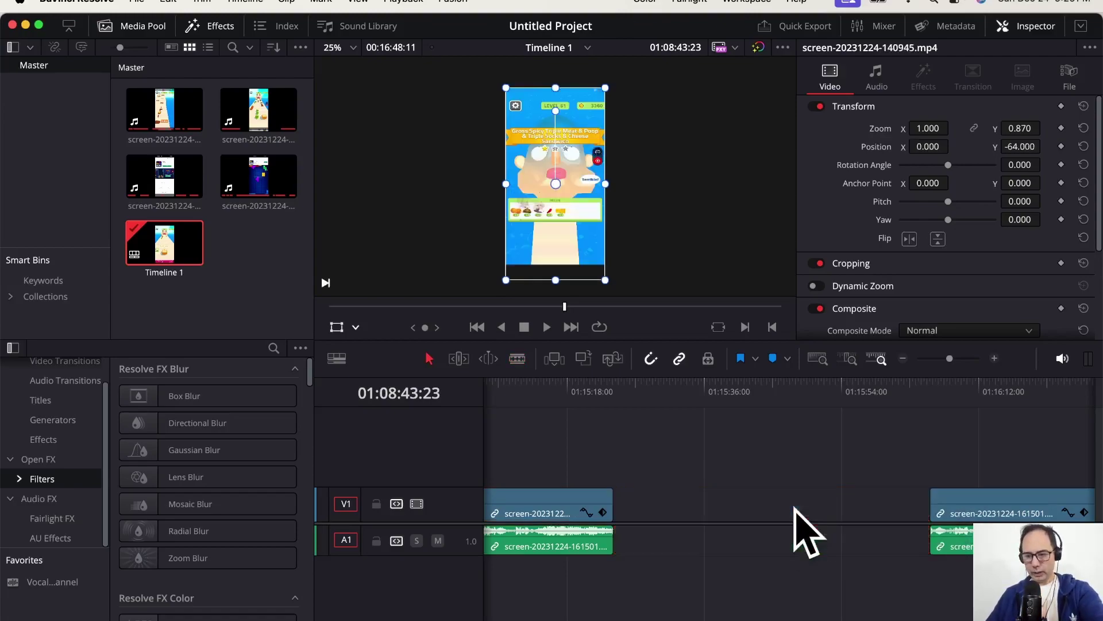
drag(973, 517, 656, 511)
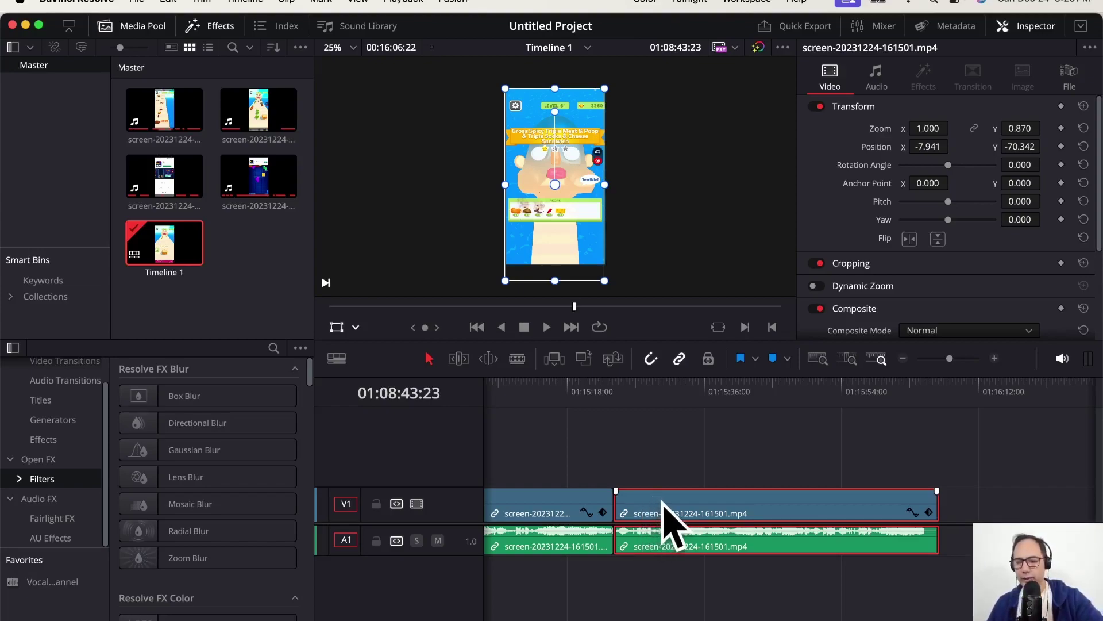
- Split screen-20231224-161501.mp4 at about 01:16:00 and 01:16:03, and delete the phone notification footage at its end
key(b)
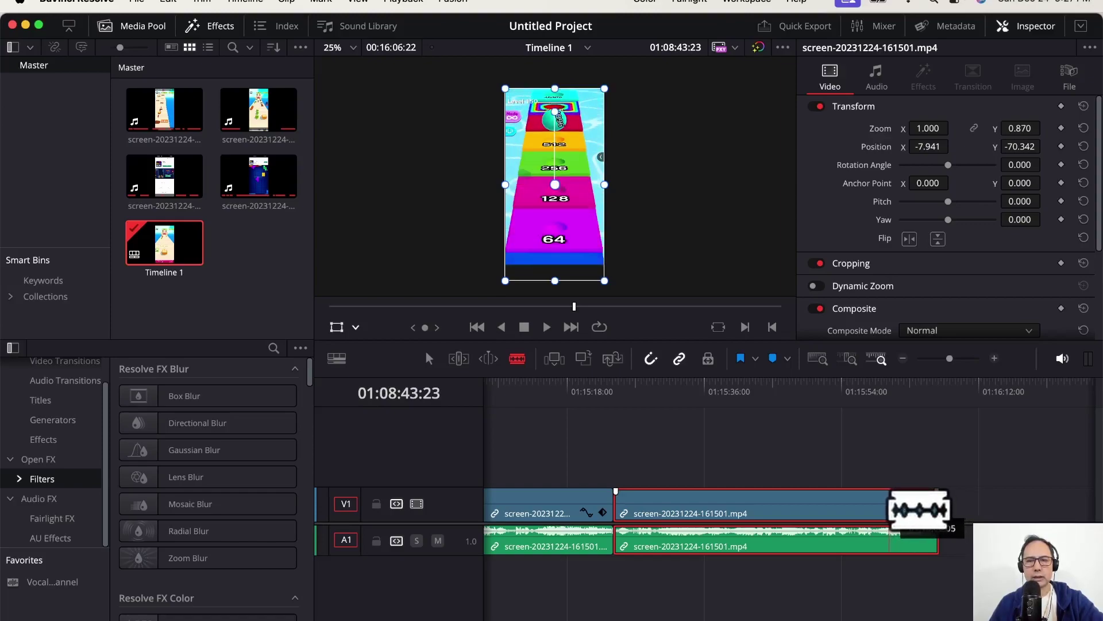
click(890, 510)
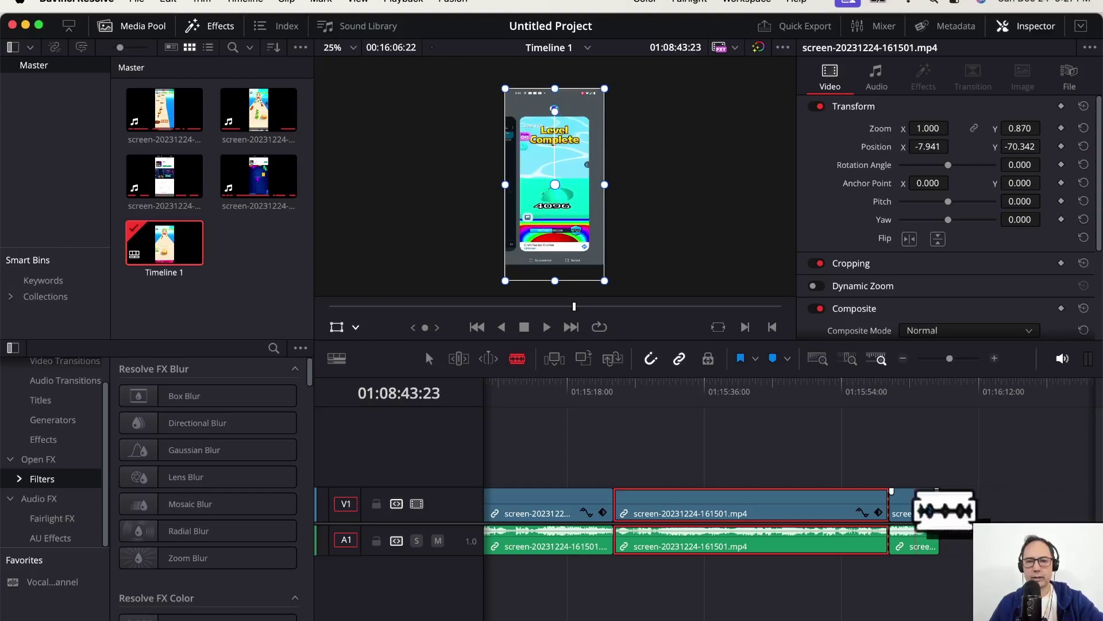
click(916, 508)
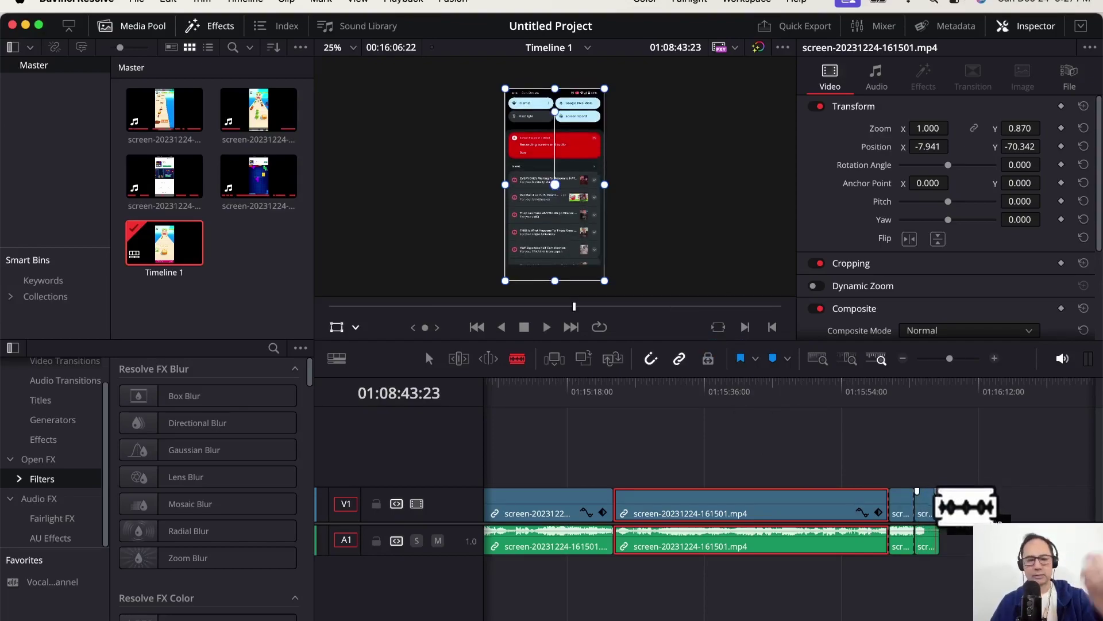
key(a)
click(926, 509)
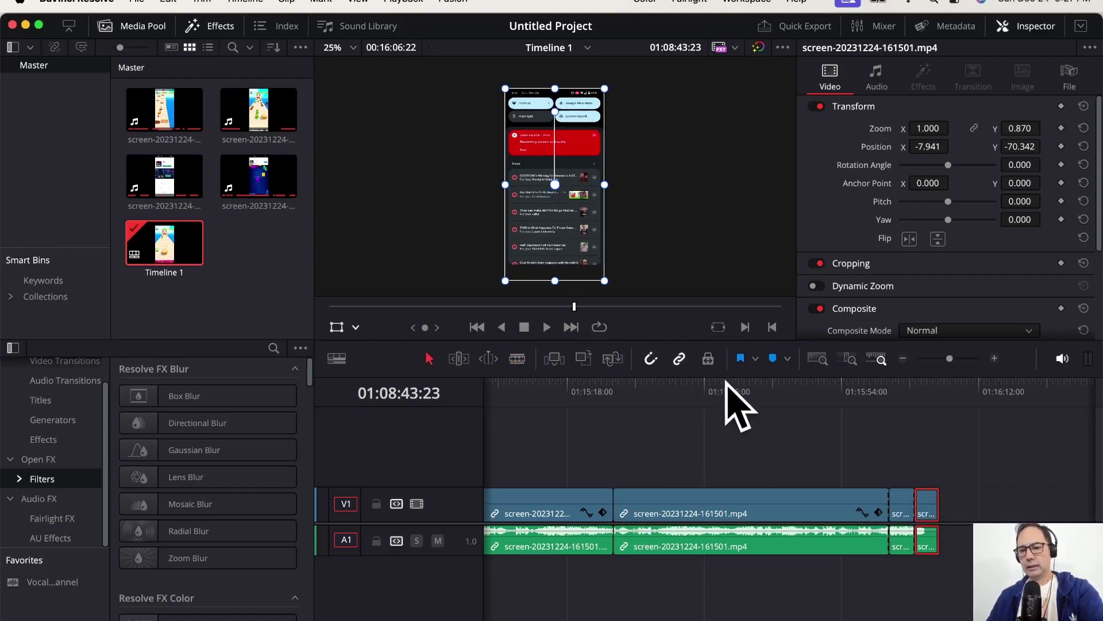
key(Delete)
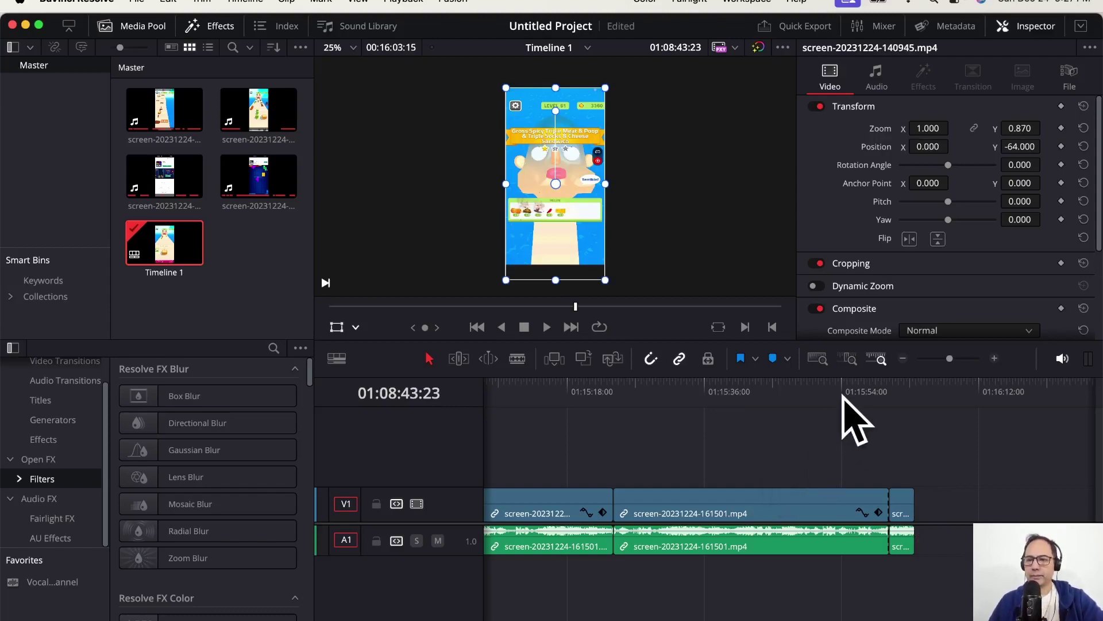
- Look through the whole edited timeline to locate where the ball-rolling game clips begin
click(903, 359)
click(904, 358)
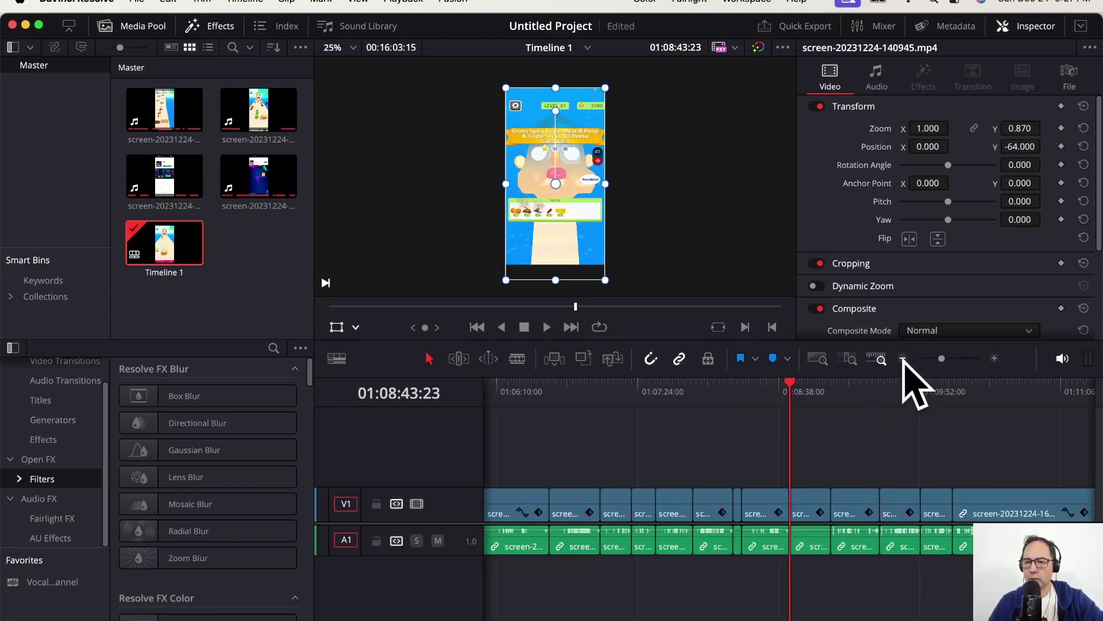
click(904, 358)
click(903, 358)
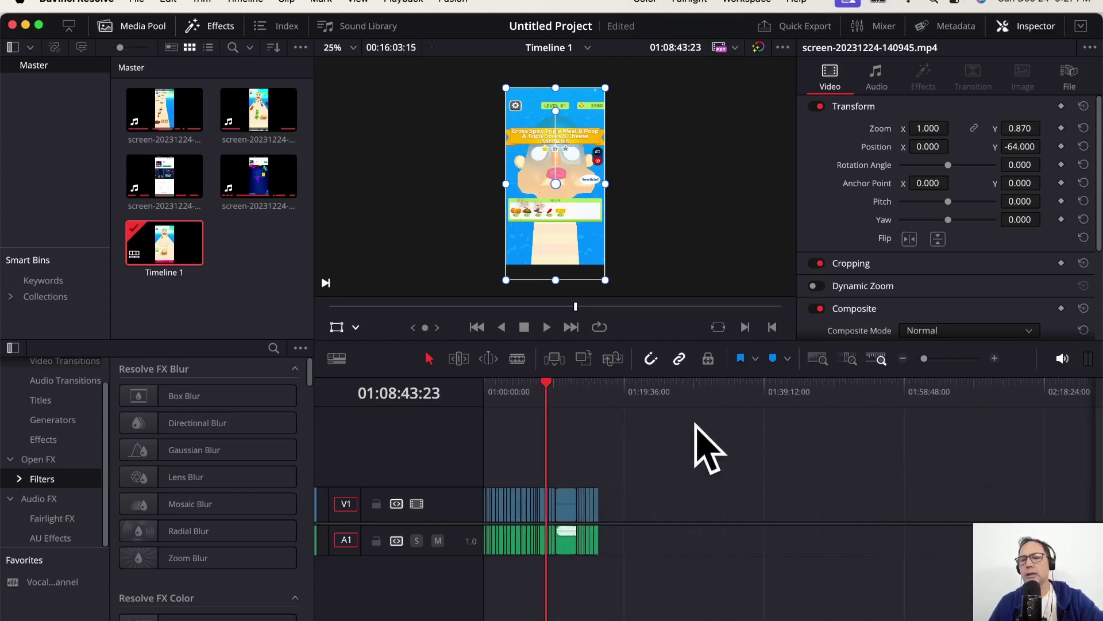
drag(546, 382, 484, 386)
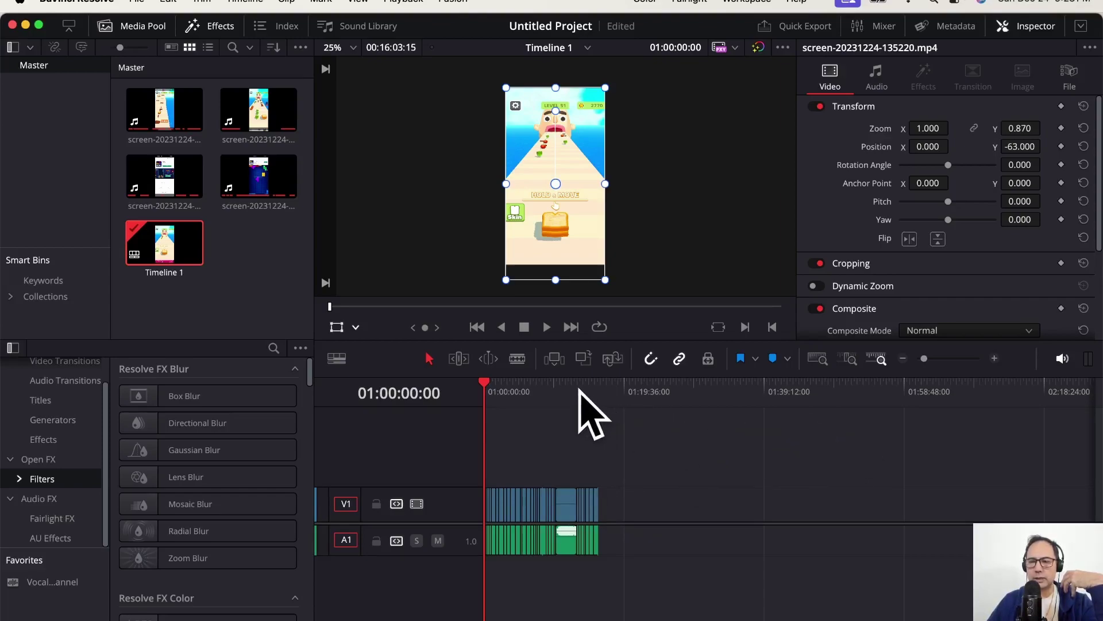
click(549, 384)
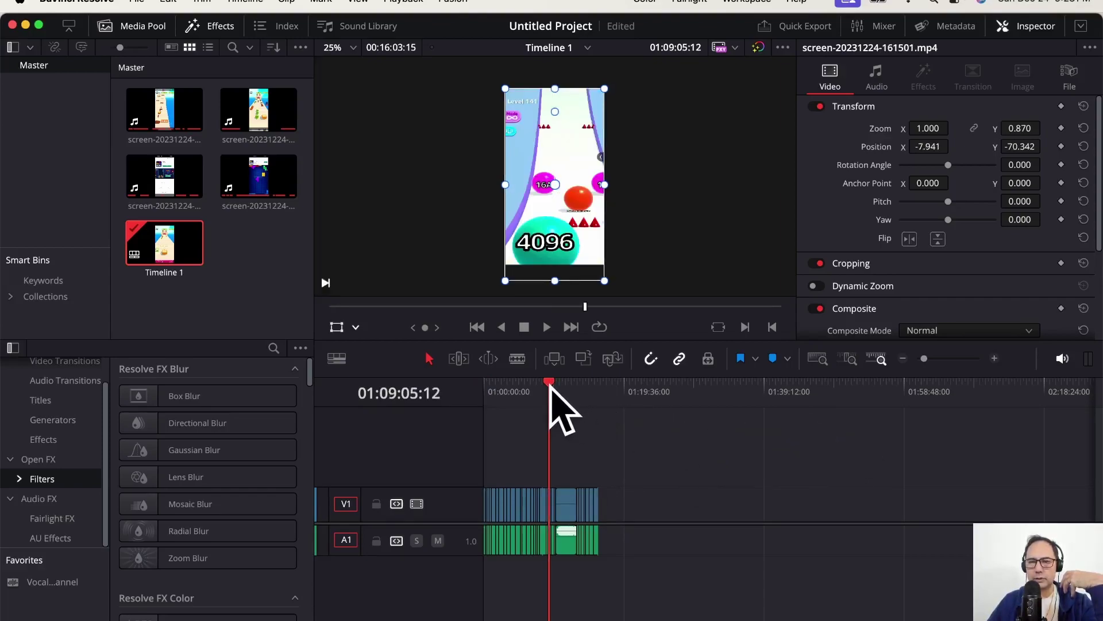
click(994, 357)
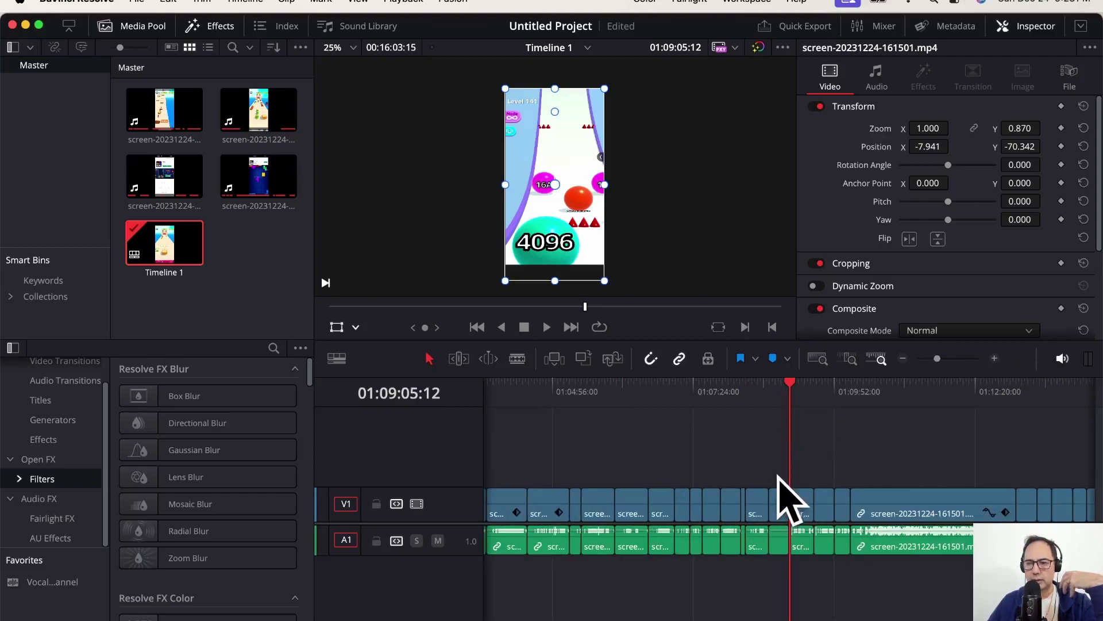
click(780, 386)
click(784, 386)
click(803, 387)
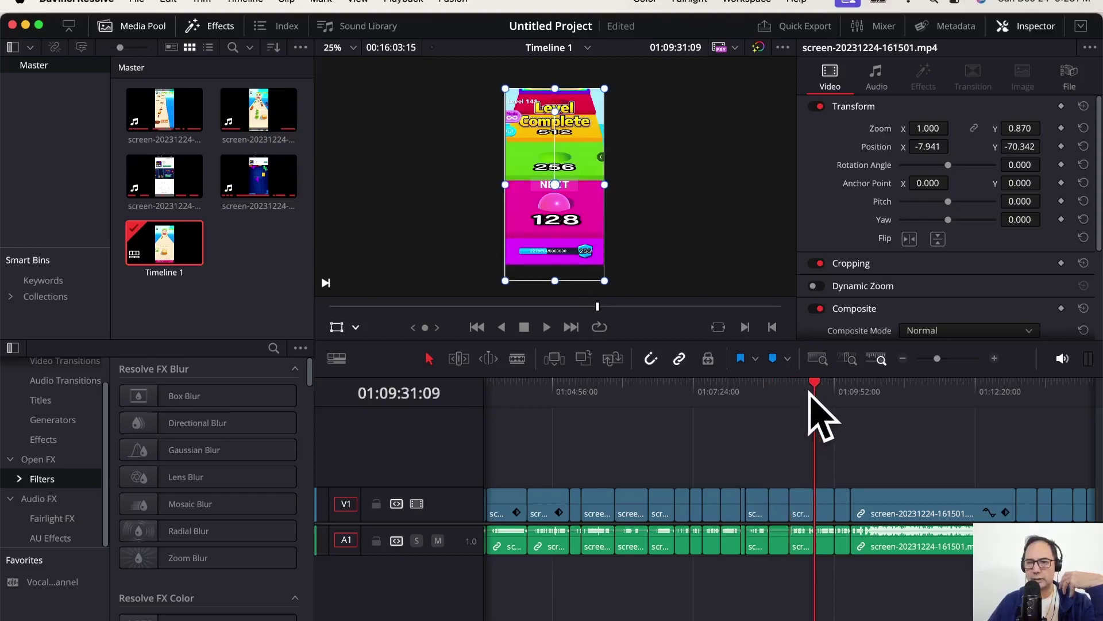
scroll(843, 422, right, 5)
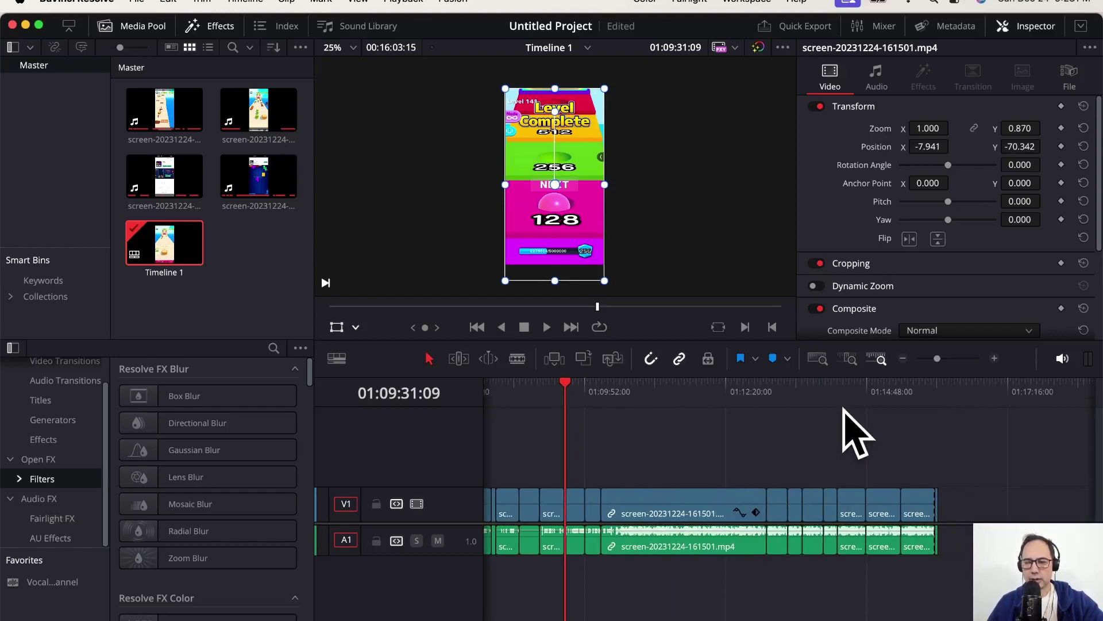
click(823, 384)
drag(823, 384, 548, 400)
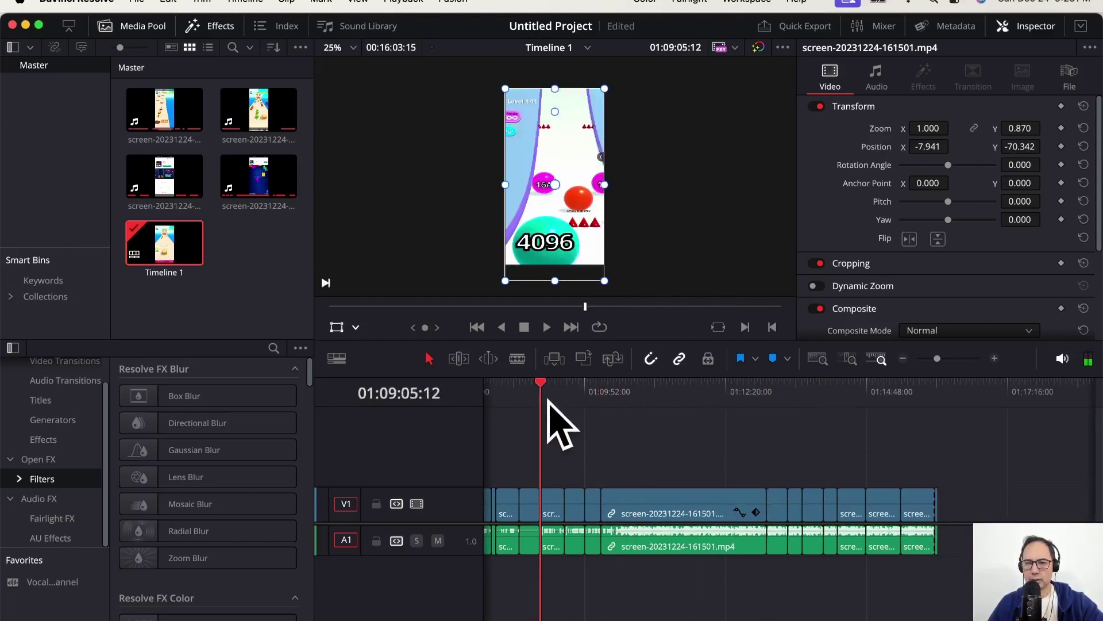
- Move all ball-rolling game clips from 01:09:05:12 through the end to 01:00:00:00, using Cut and Paste Insert ahead of the sandwich game clips
click(552, 506)
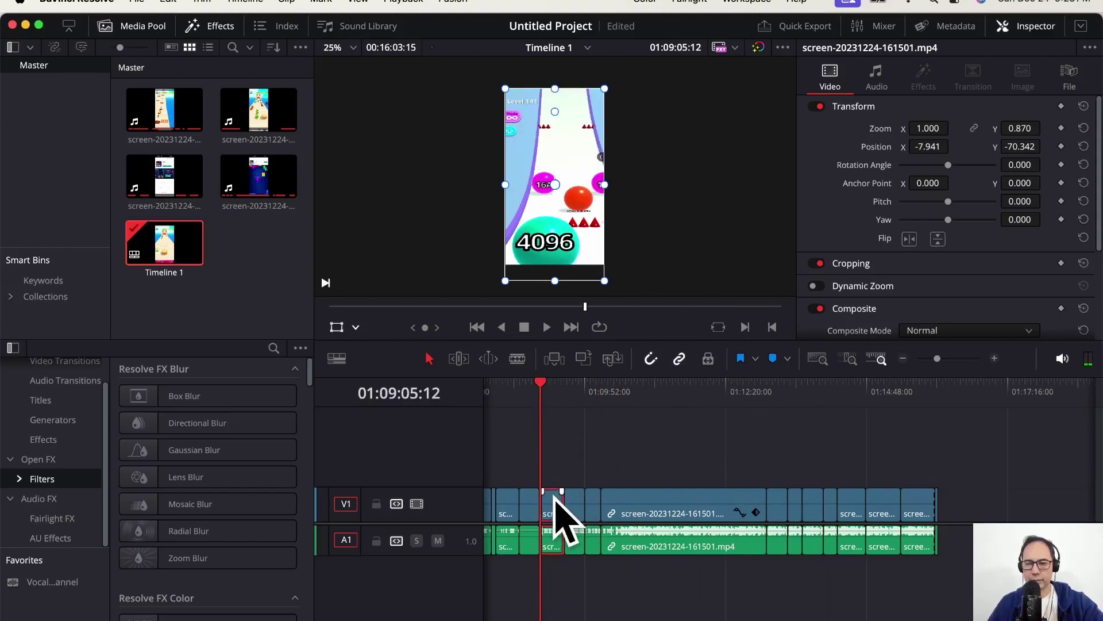
click(867, 383)
click(901, 384)
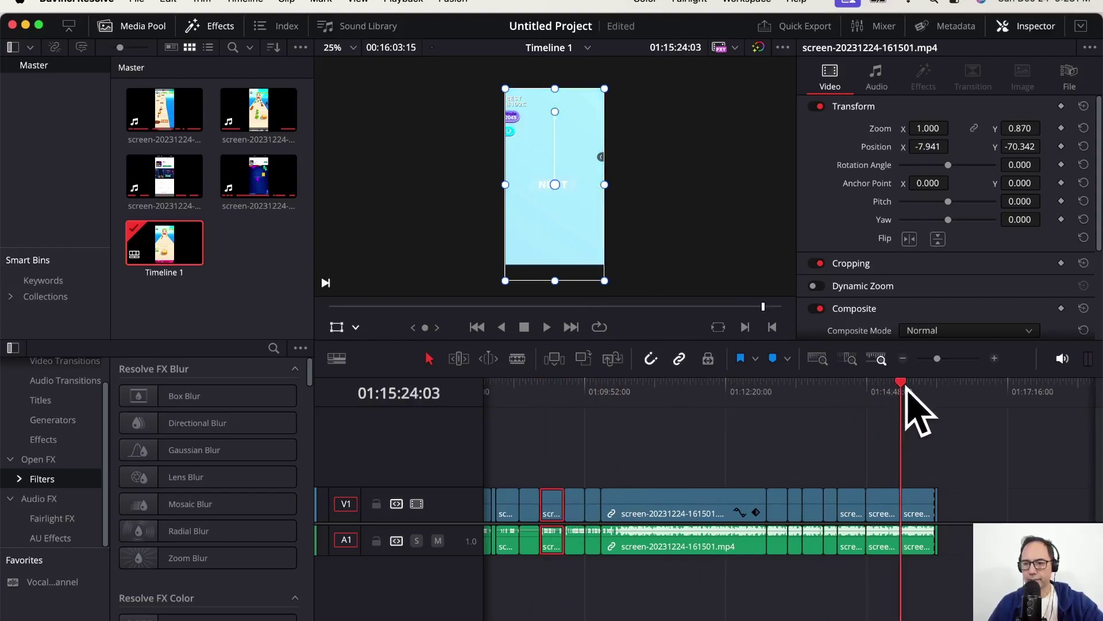
click(935, 384)
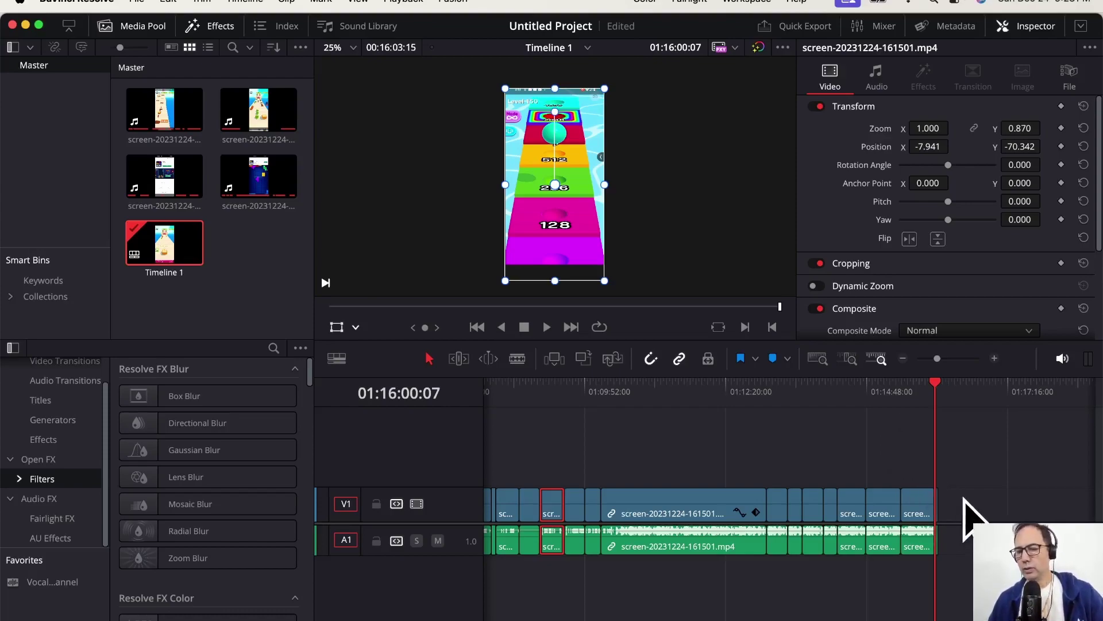
drag(959, 501, 556, 542)
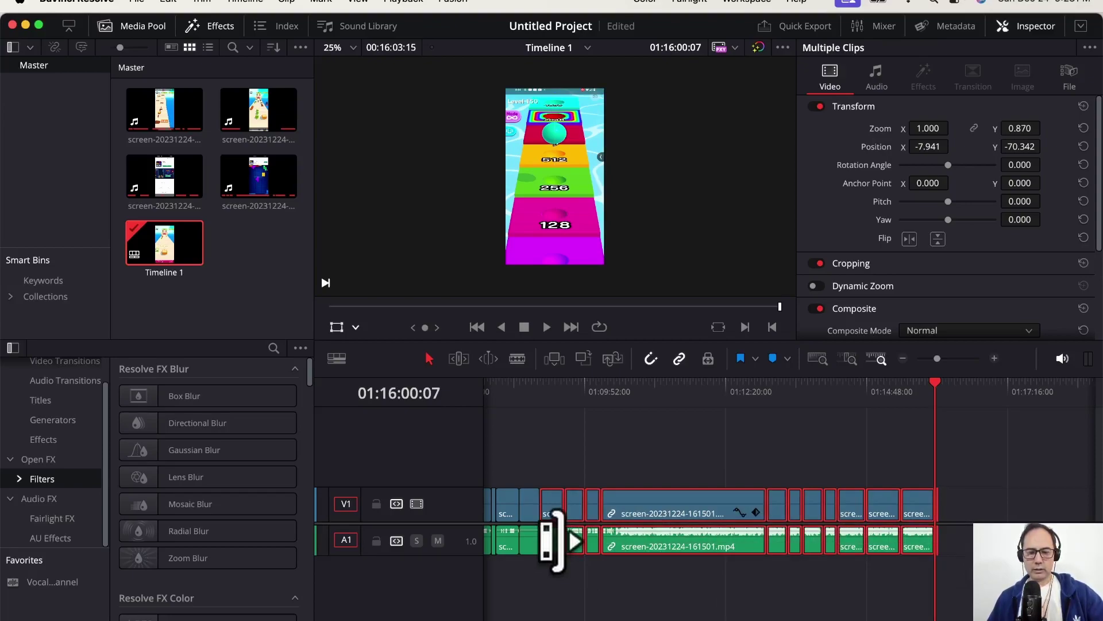
key(Delete)
click(804, 395)
key(super+z)
key(Home)
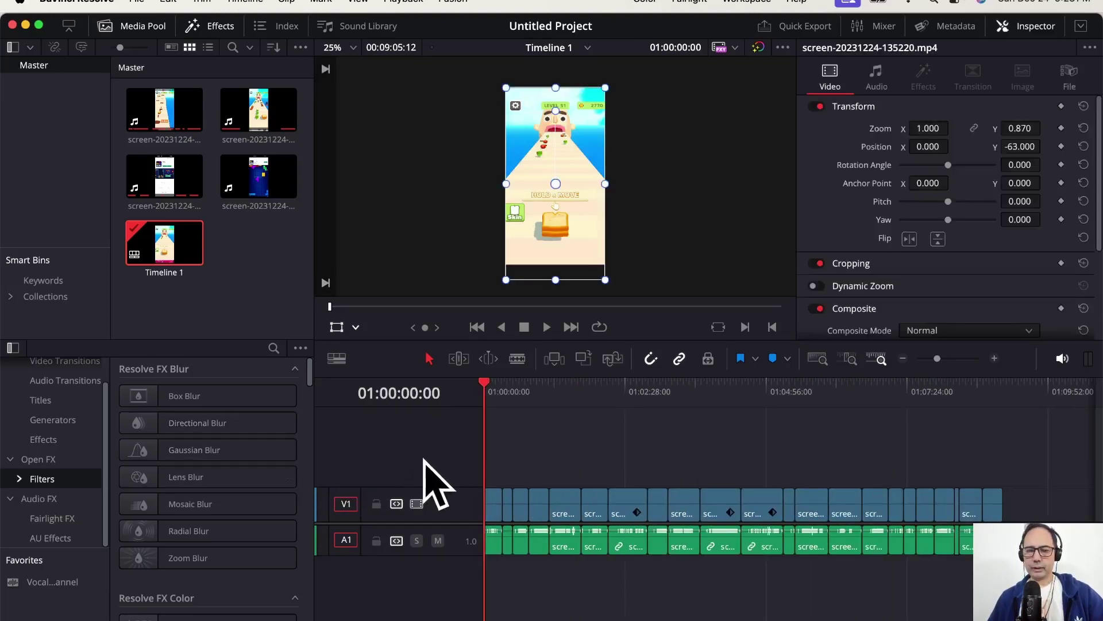
right_click(483, 452)
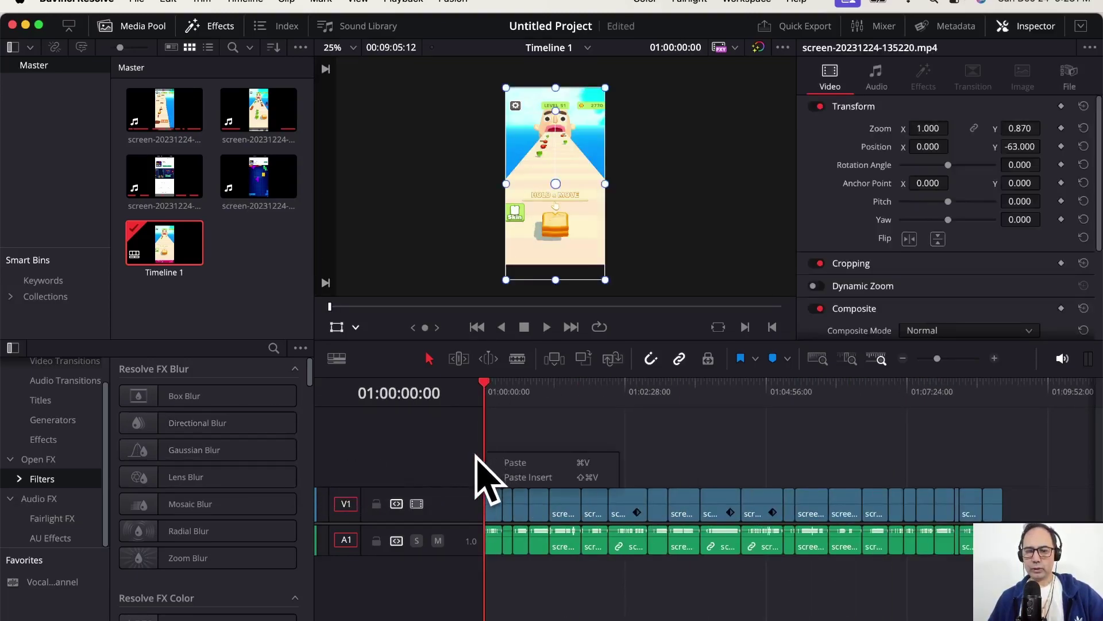
click(515, 478)
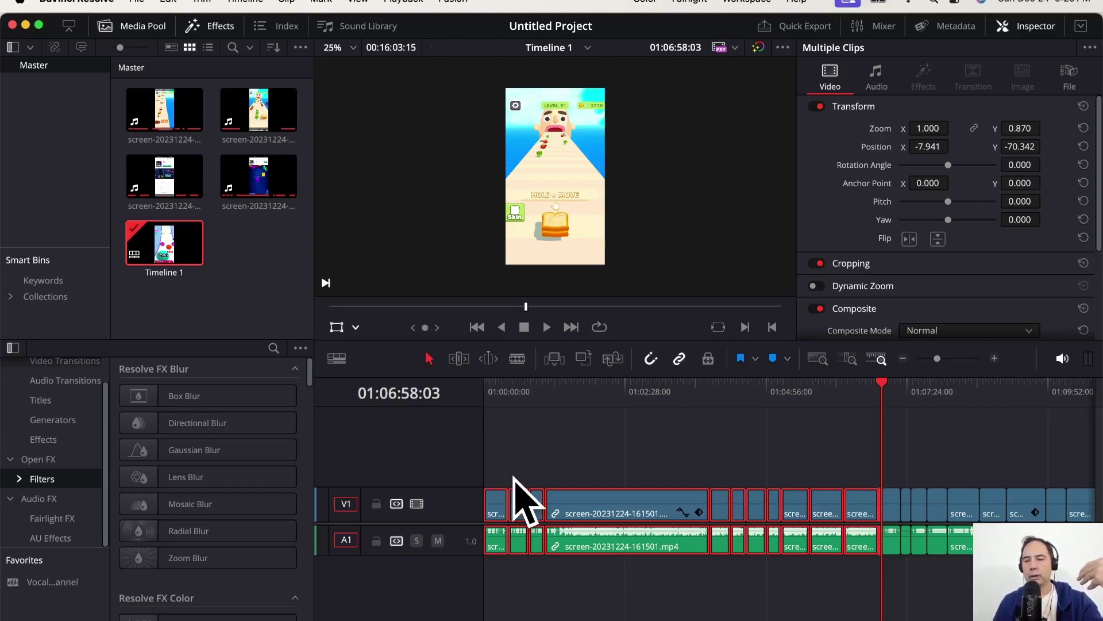
- Check the reordered timeline at its start and around 01:07:18, where the sandwich game clips follow
drag(880, 394, 468, 419)
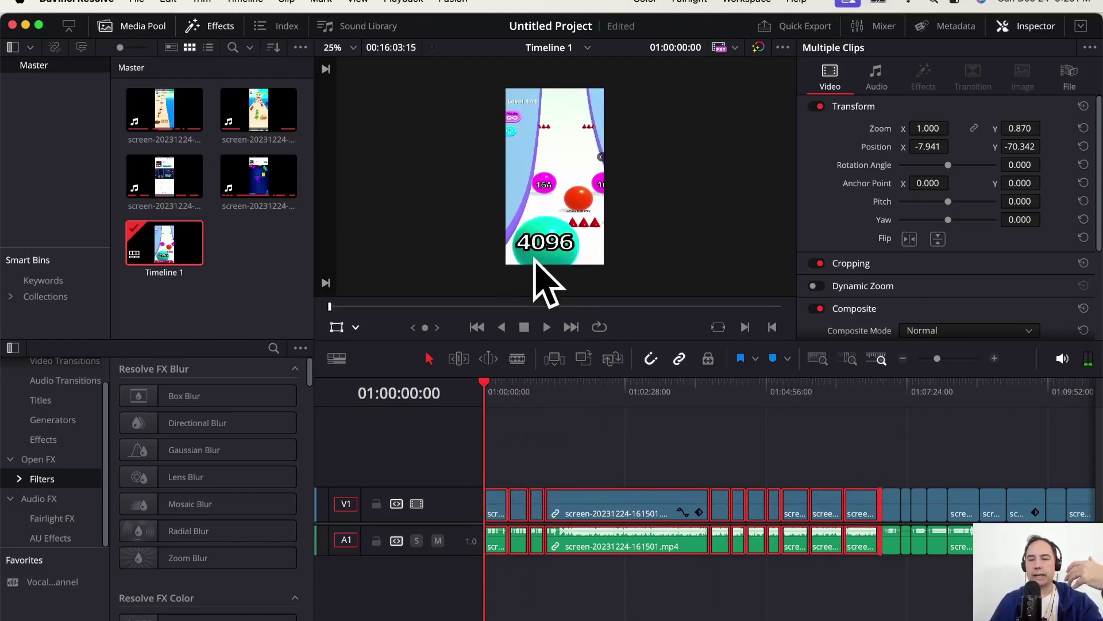
click(910, 386)
mouse_move(908, 390)
mouse_down()
mouse_move(885, 392)
mouse_move(902, 396)
mouse_up()
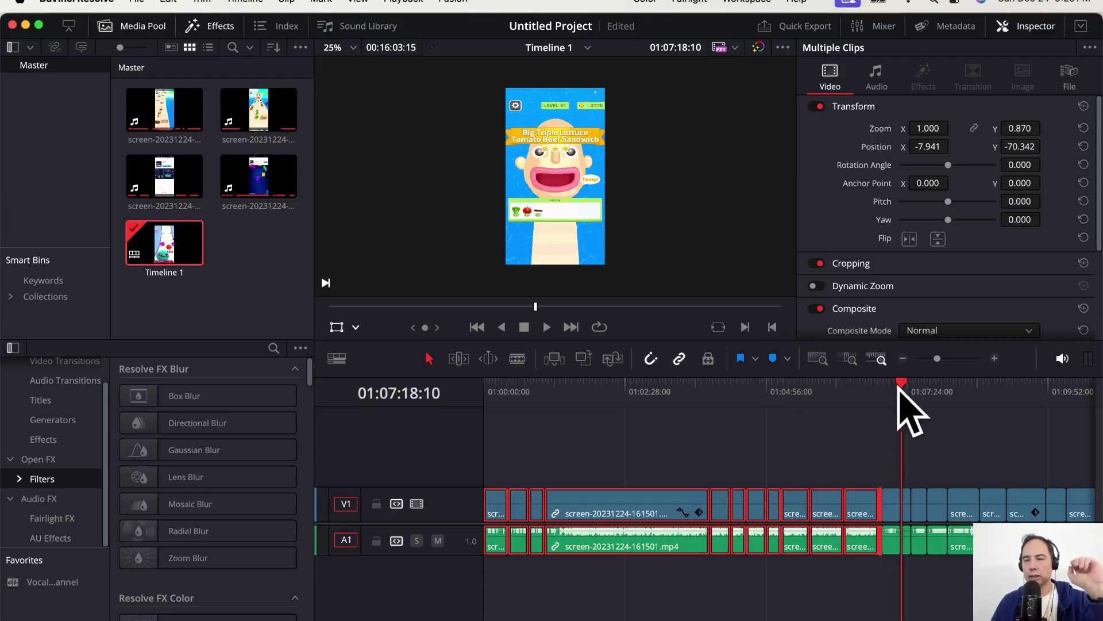
- Play the start of the sandwich game clips from 01:06:58:03 to about 01:07:14 in a closer timeline view
drag(900, 379, 890, 381)
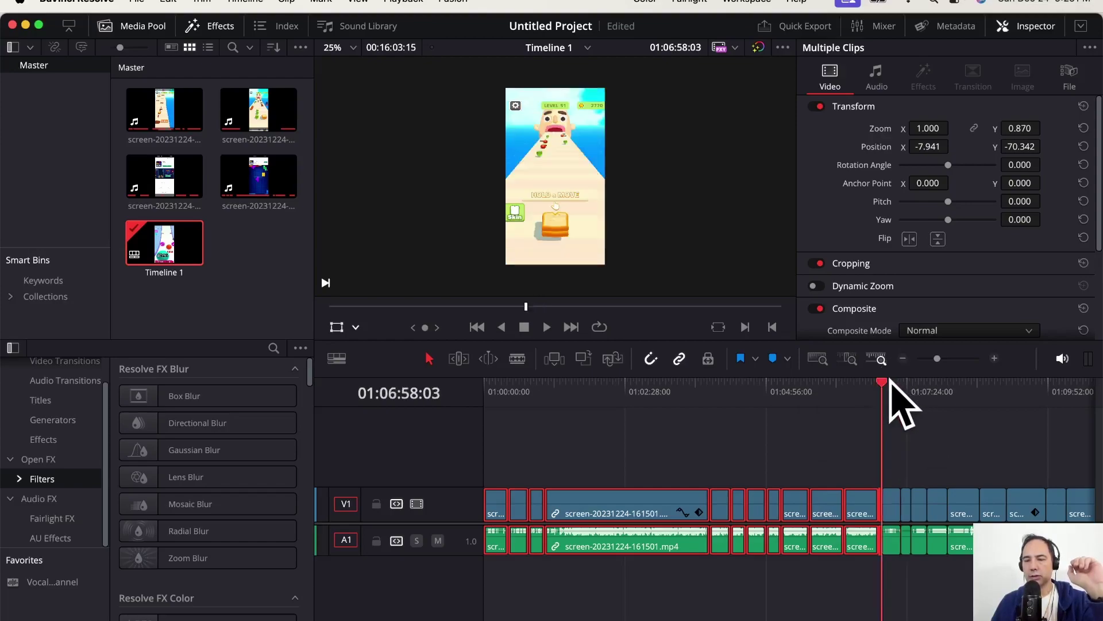
key(space)
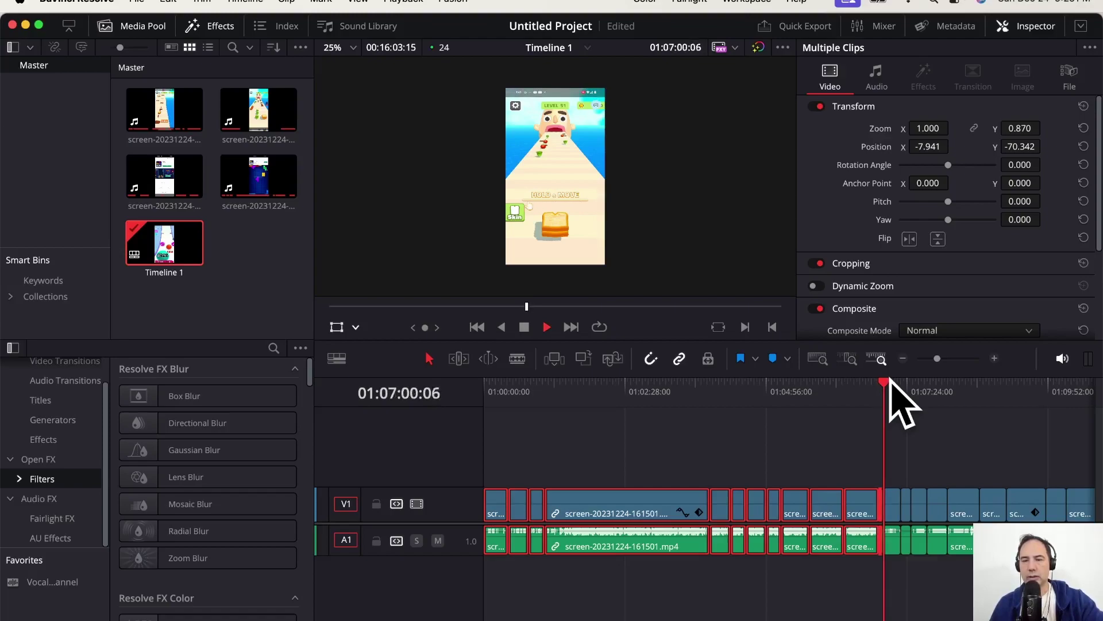
click(994, 358)
click(993, 358)
click(822, 382)
drag(822, 383, 952, 390)
key(space)
scroll(816, 414, right, 5)
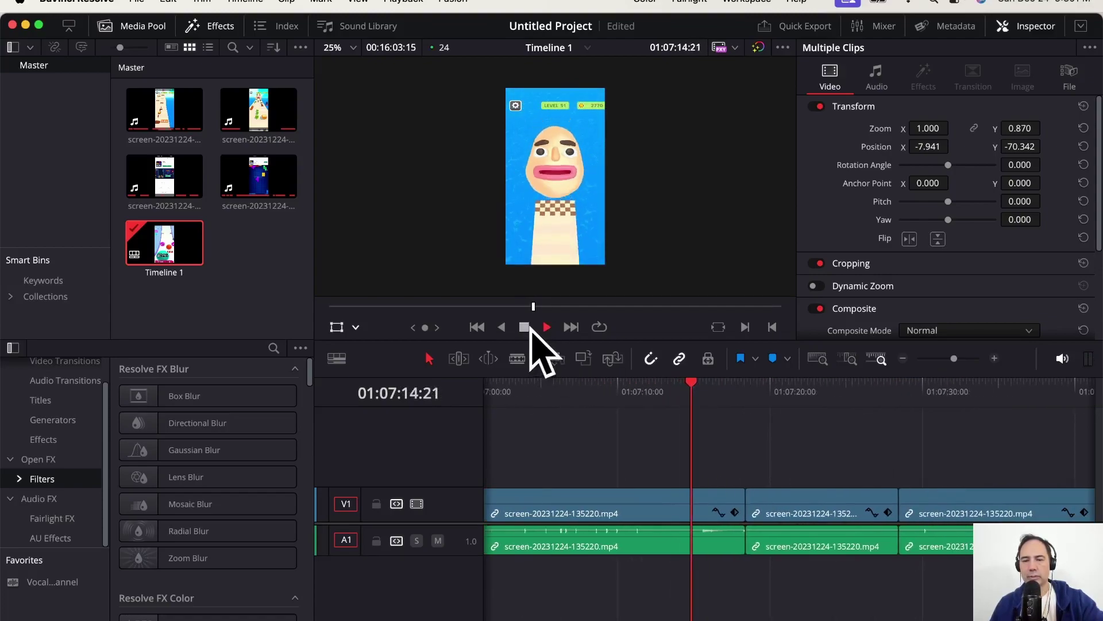
click(524, 326)
- Scrub through the sandwich game clips from about 01:07:28 to 01:08:25, looking for a striking frame
drag(710, 392, 897, 397)
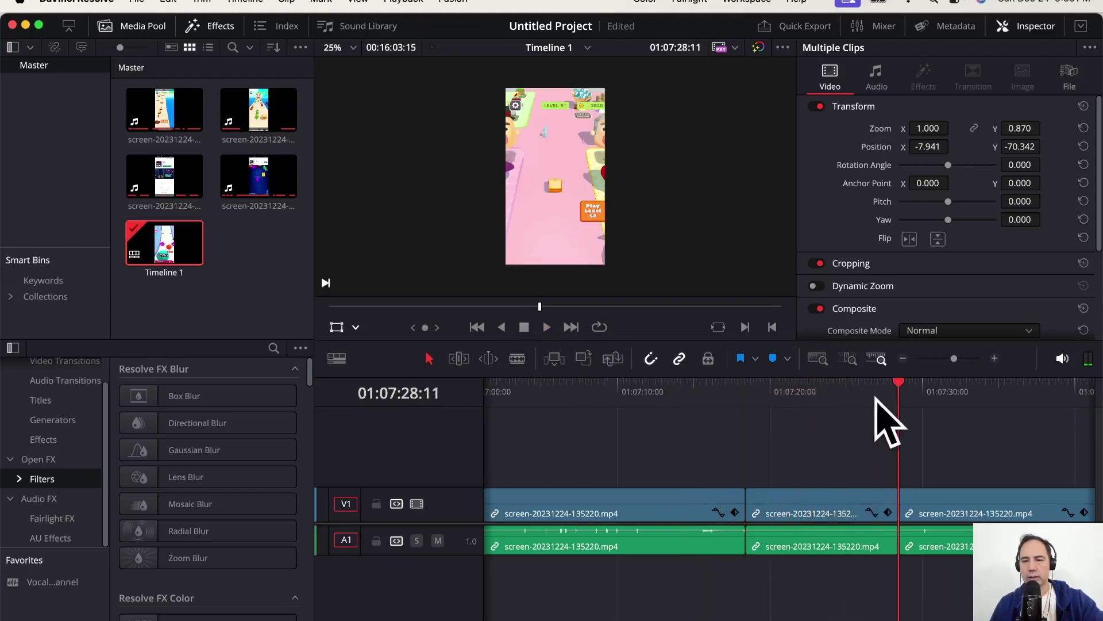
scroll(741, 419, right, 5)
drag(606, 396, 984, 393)
scroll(983, 395, right, 3)
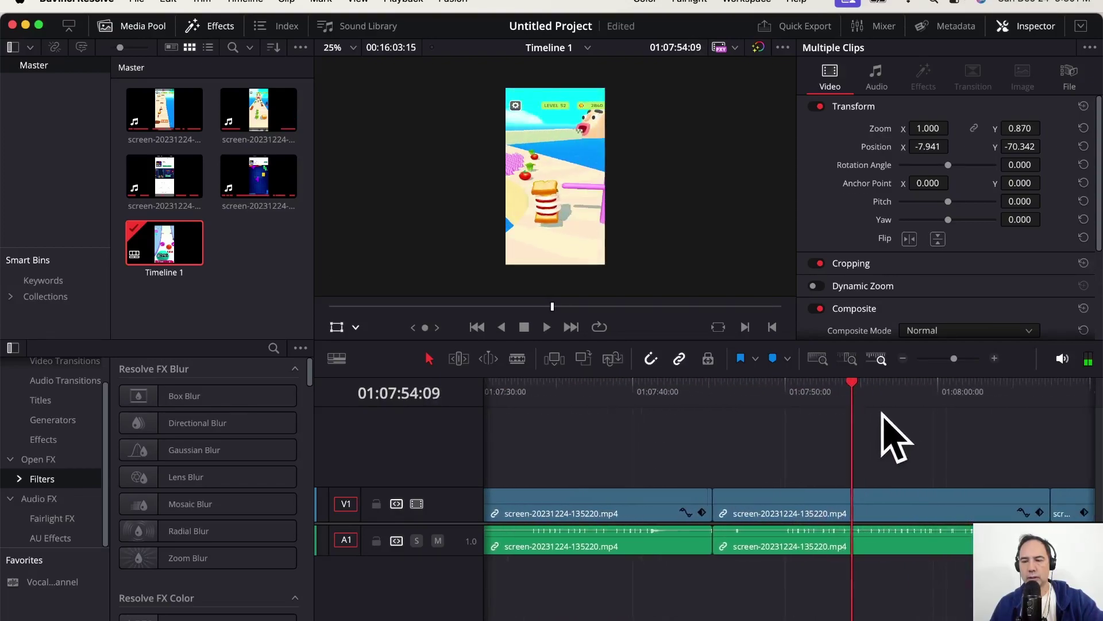
drag(838, 389, 989, 388)
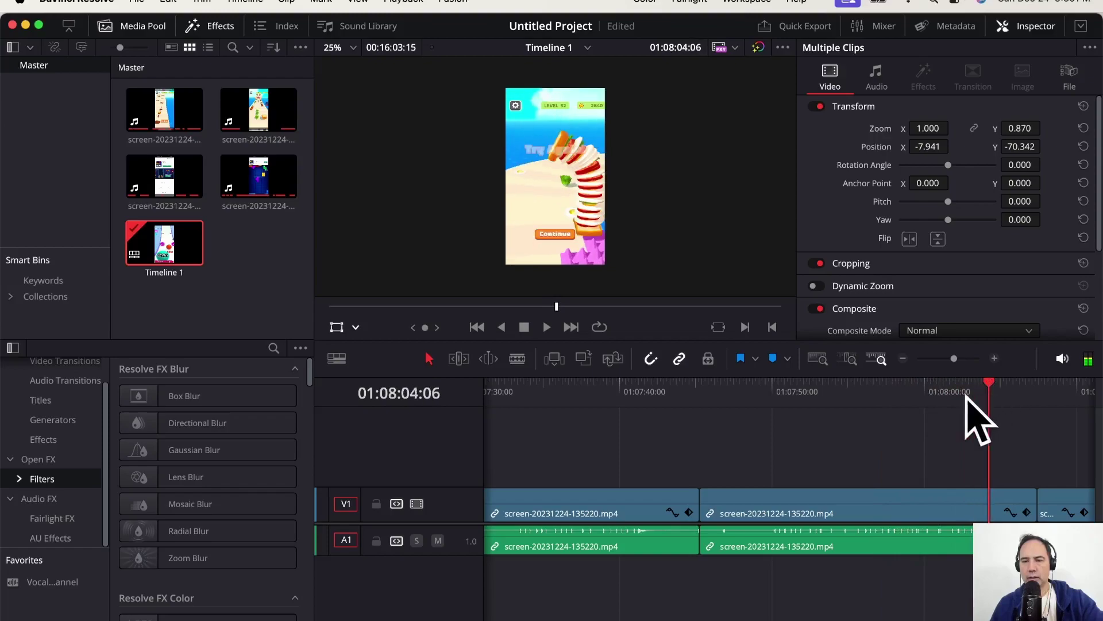
scroll(879, 437, right, 3)
drag(858, 391, 882, 412)
scroll(882, 412, right, 4)
drag(682, 386, 896, 388)
scroll(592, 492, right, 5)
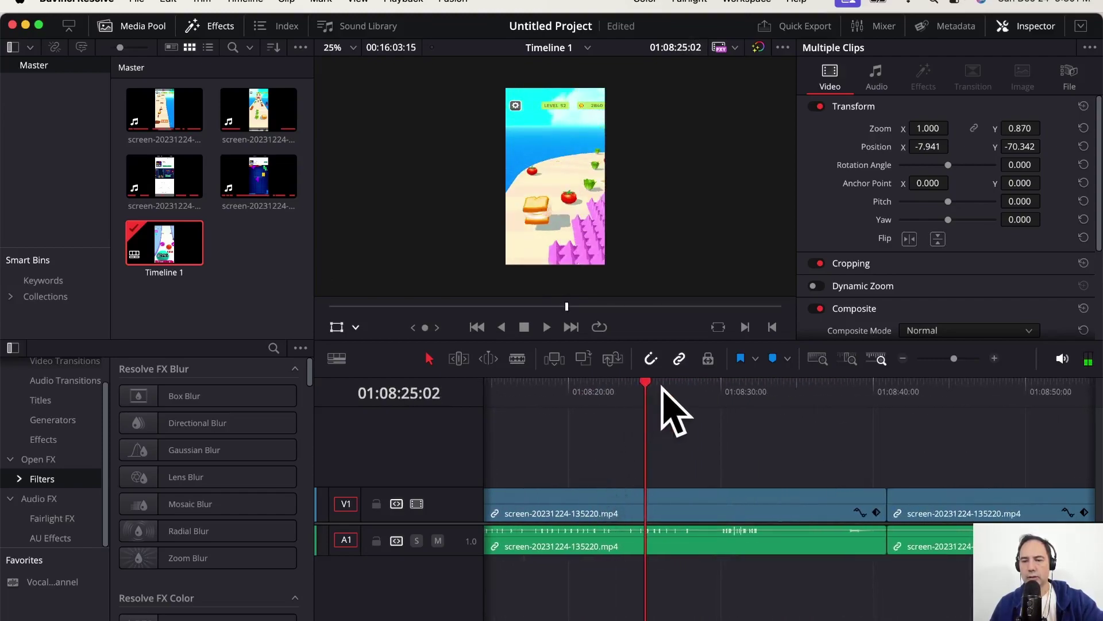
- Place the playhead at 01:08:32:13, where the tall sandwich stack reaches the face, and grab that frame as a still on the Color page
drag(646, 383, 779, 395)
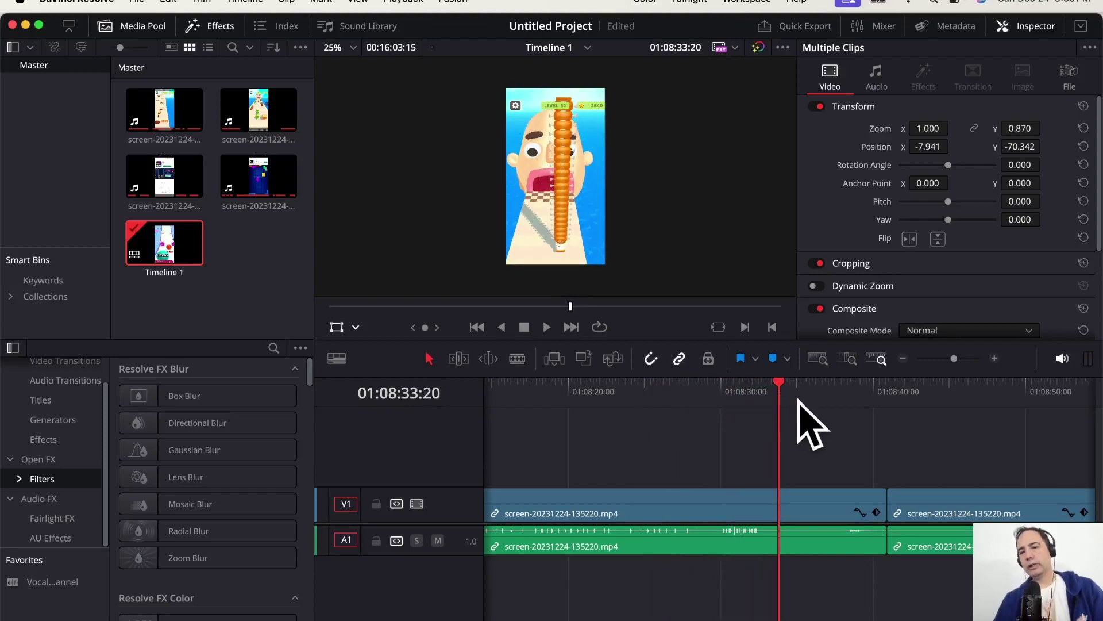
mouse_move(780, 395)
mouse_down()
mouse_move(797, 391)
mouse_move(692, 402)
mouse_move(760, 399)
mouse_up()
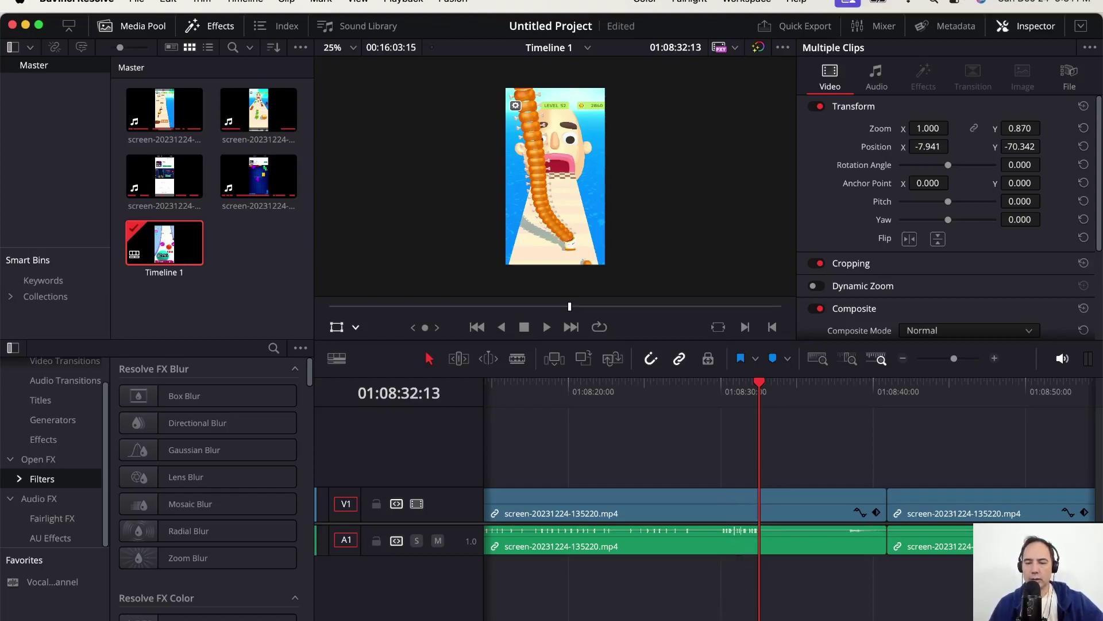
key(shift+6)
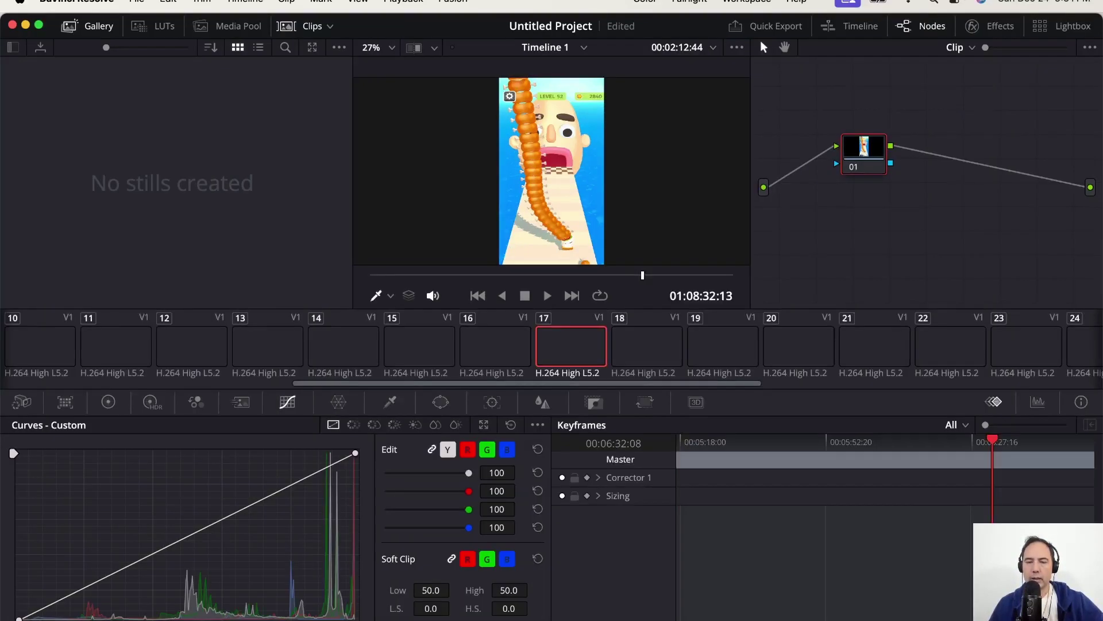
right_click(550, 157)
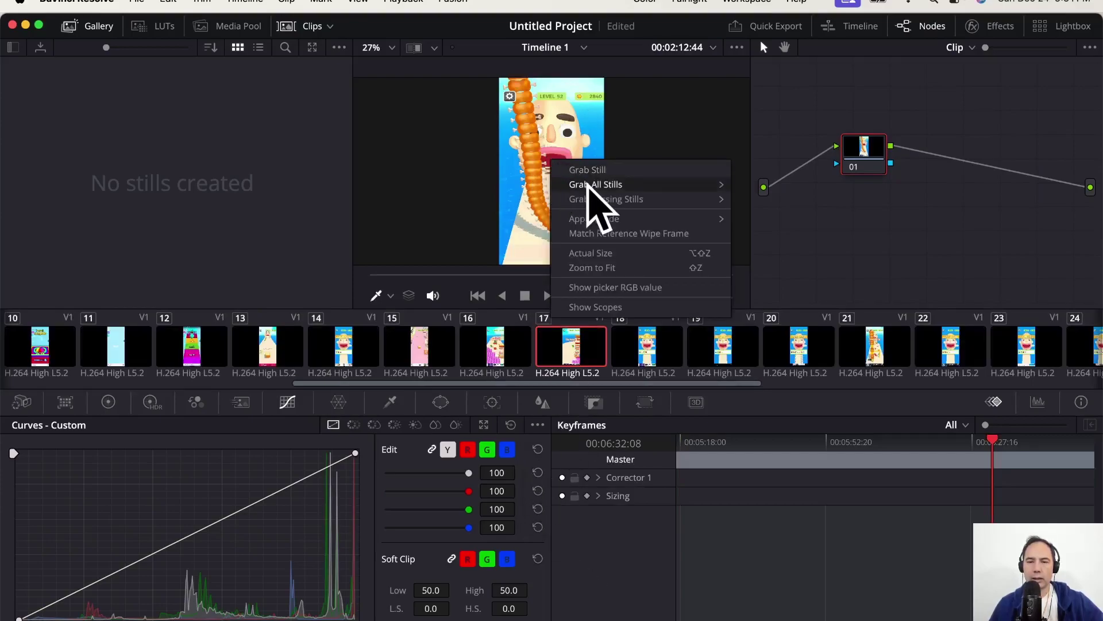
mouse_move(571, 185)
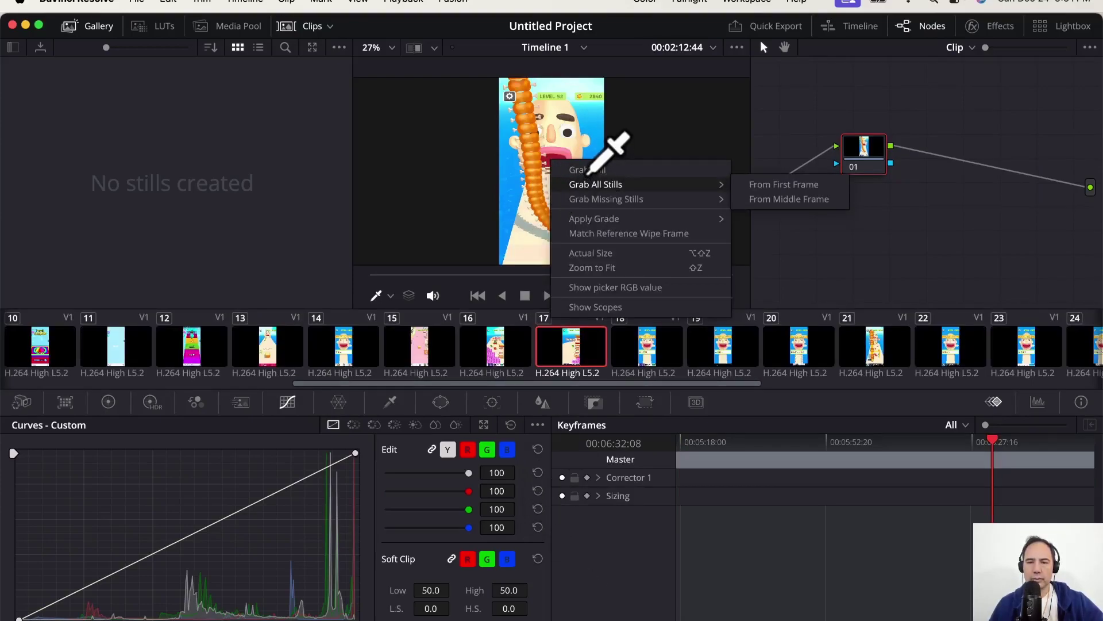
click(587, 170)
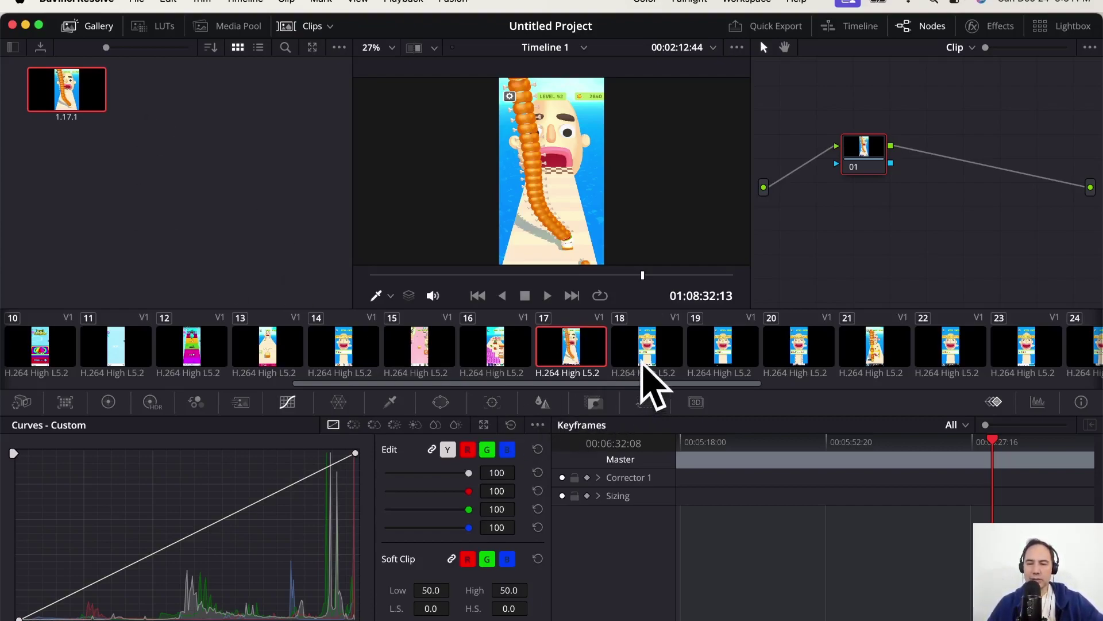
- Go through clips 18 to 21 and grab a still of clip 21's "Try Again!" frame at 01:10:11:16
click(646, 357)
click(718, 361)
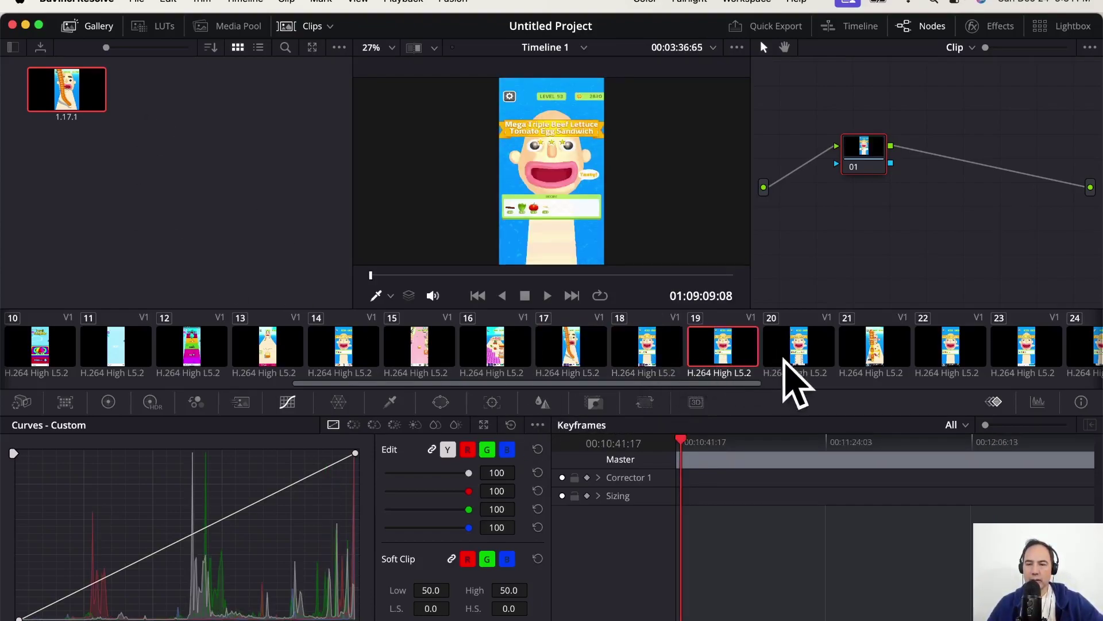
click(801, 357)
click(882, 356)
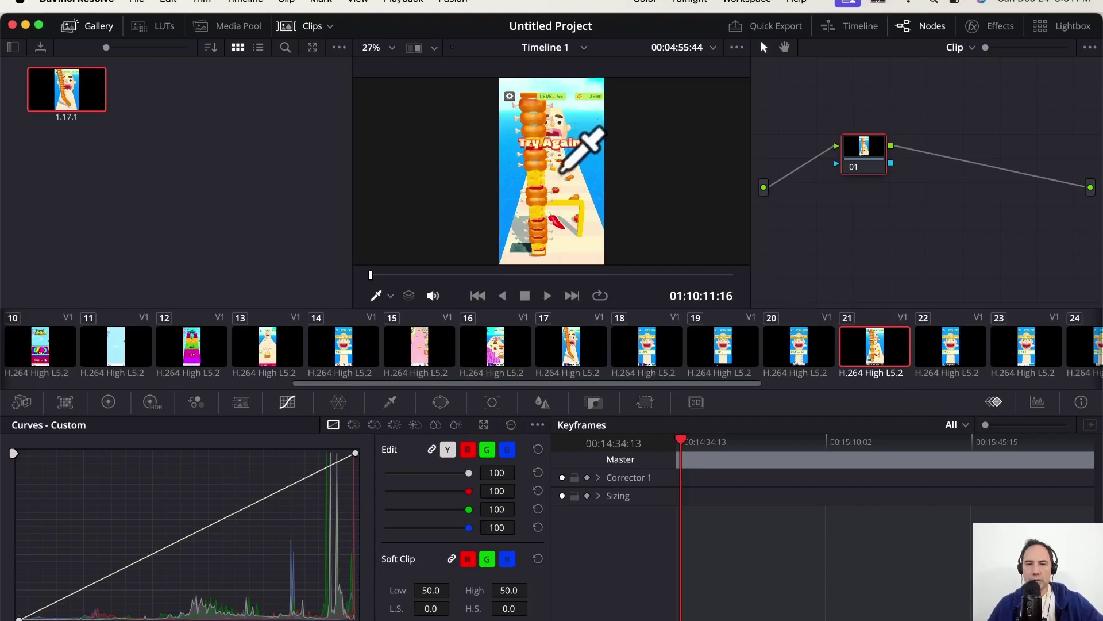
right_click(563, 172)
click(629, 187)
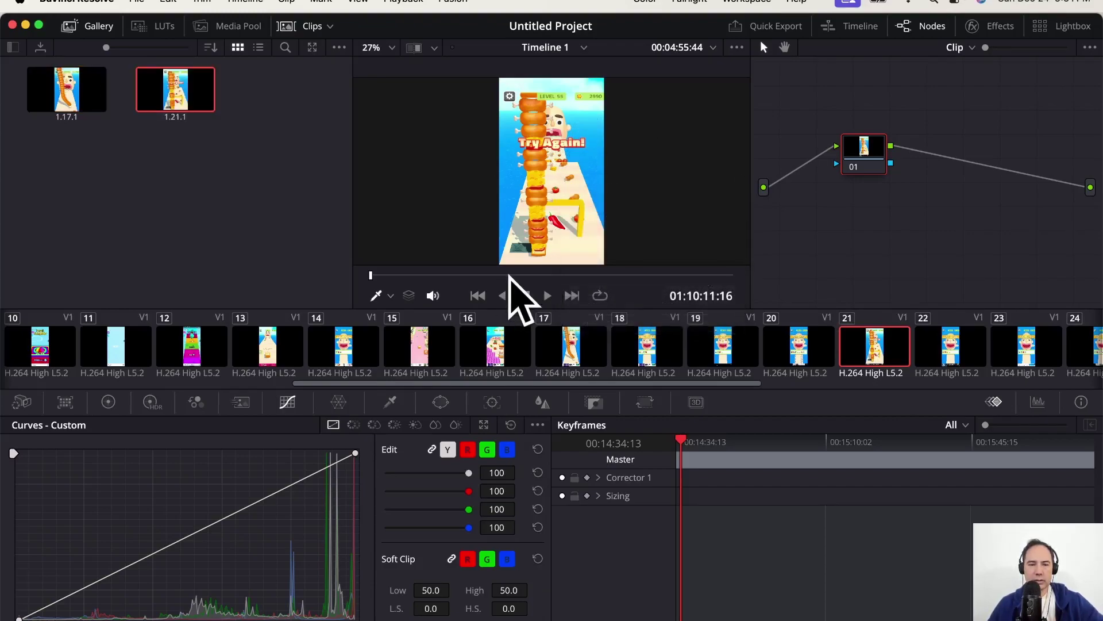
- Grab a still of clip 01's opening ball-rolling frame at 01:00:00:00
scroll(463, 390, left, 10)
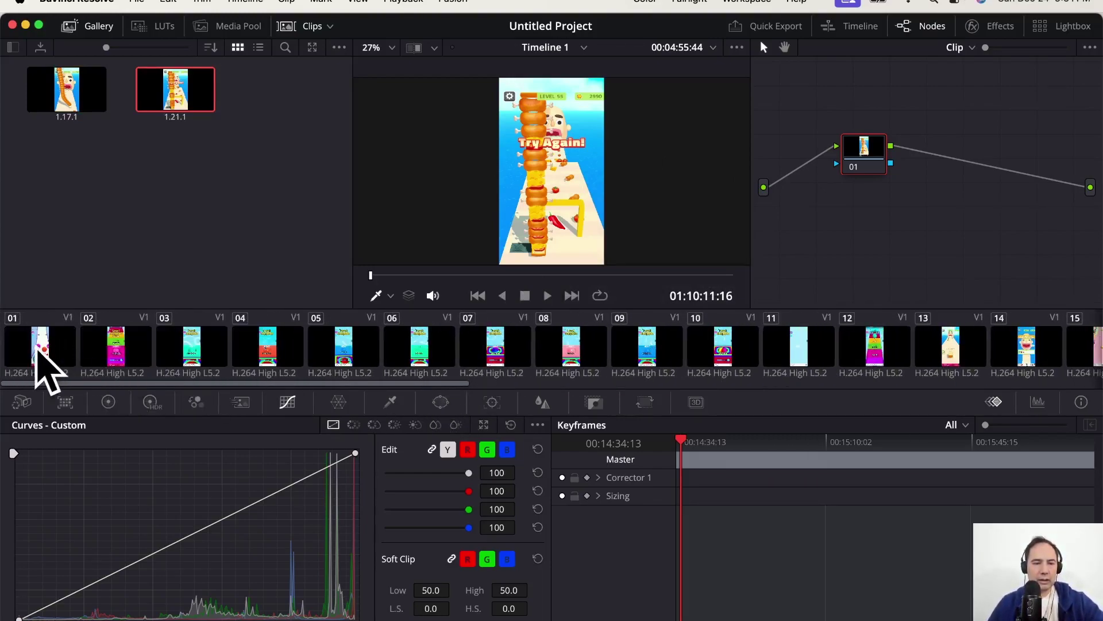
click(40, 347)
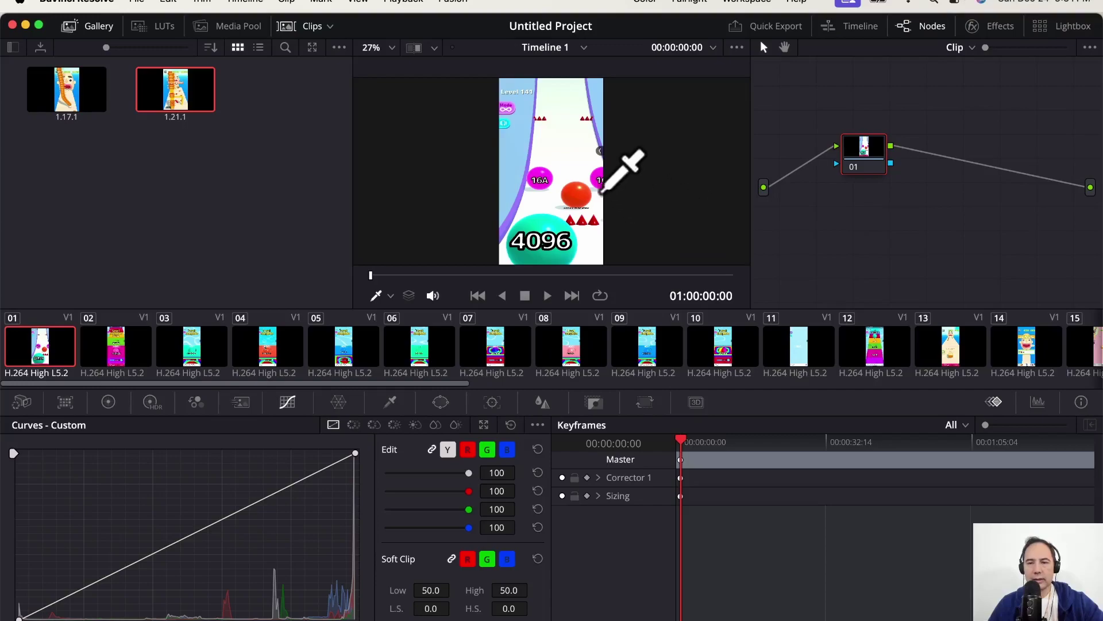
right_click(580, 147)
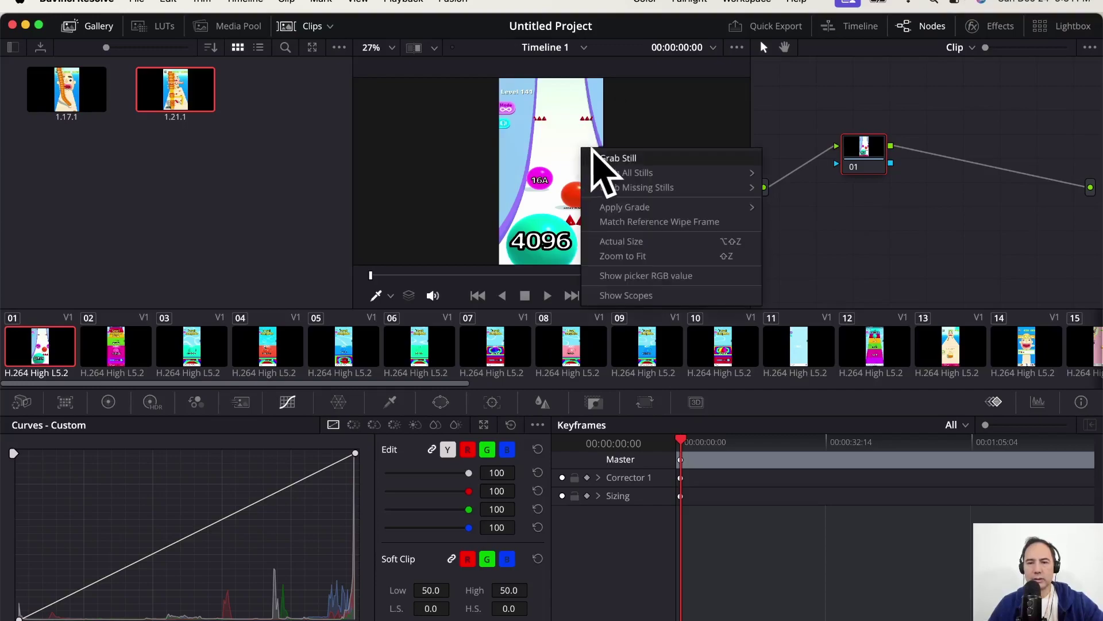
click(618, 158)
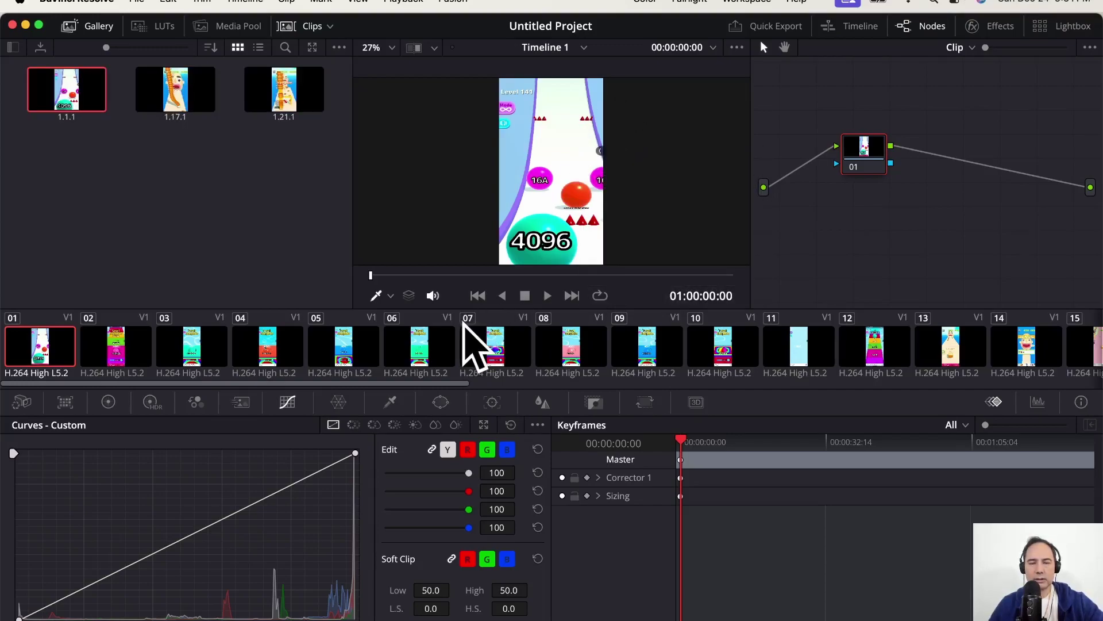
- Look through the first frames of ball-rolling clips 02 to 09 for another still candidate
click(502, 353)
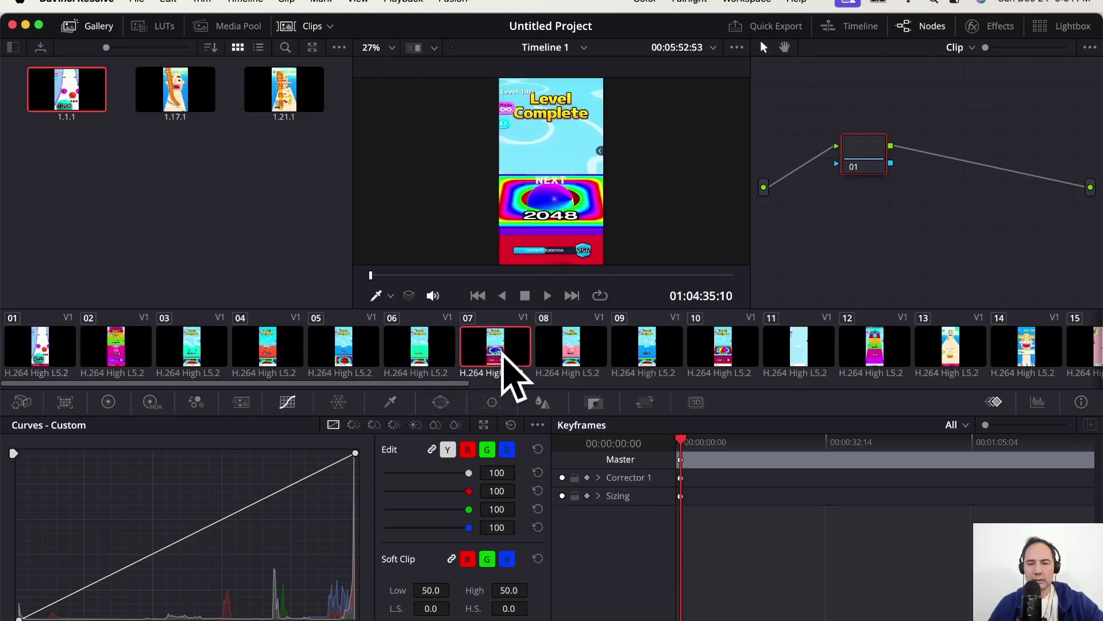
click(451, 352)
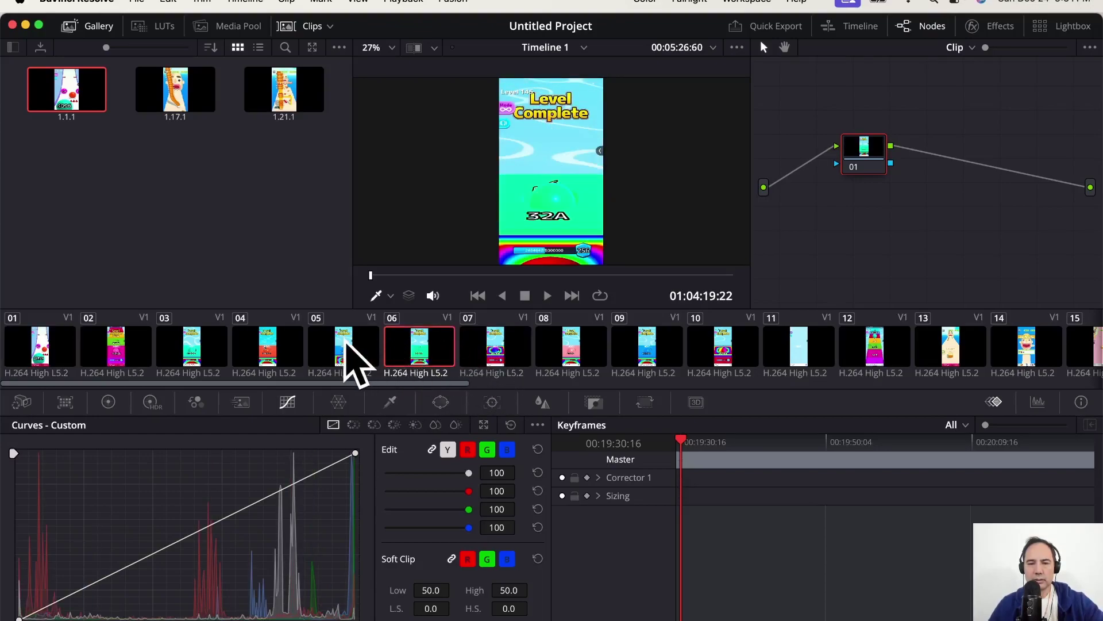
click(347, 345)
click(285, 353)
click(203, 350)
click(113, 359)
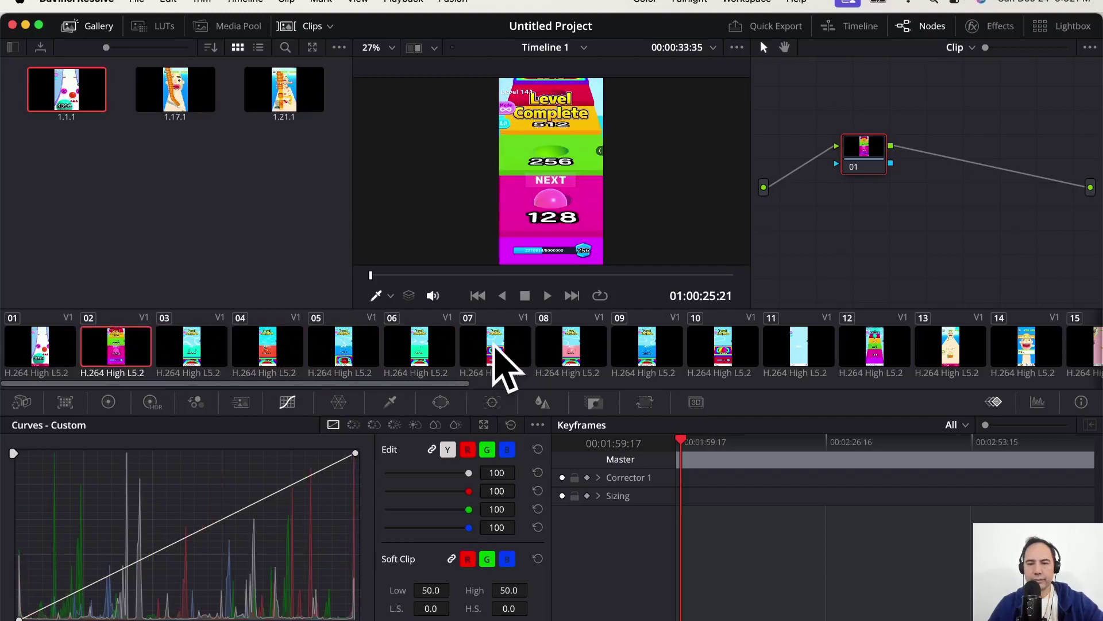
click(495, 349)
click(557, 349)
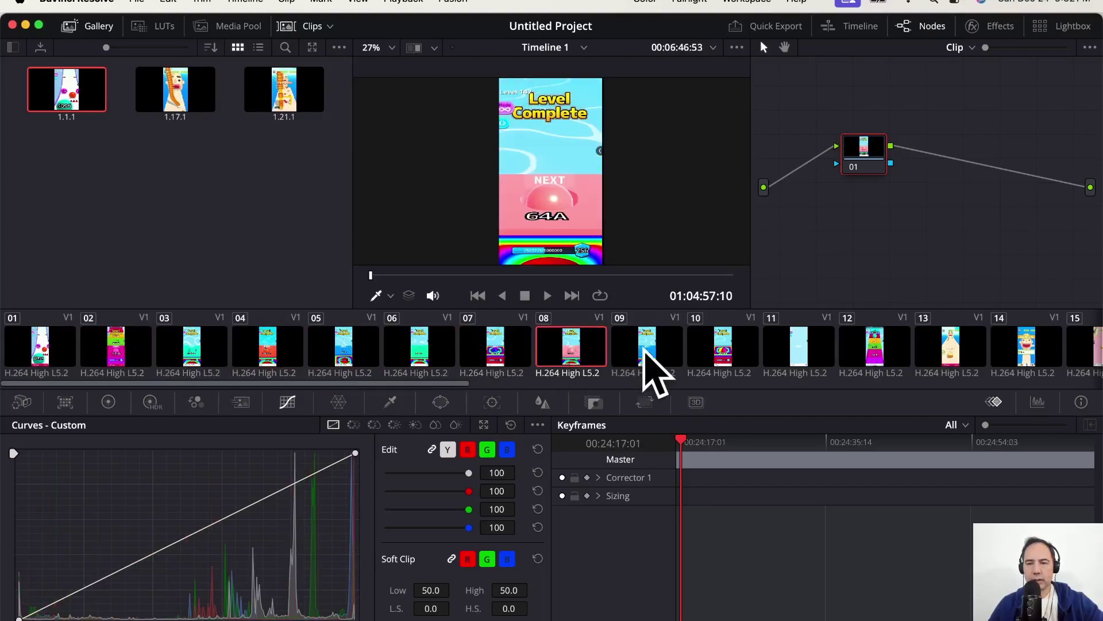
click(653, 369)
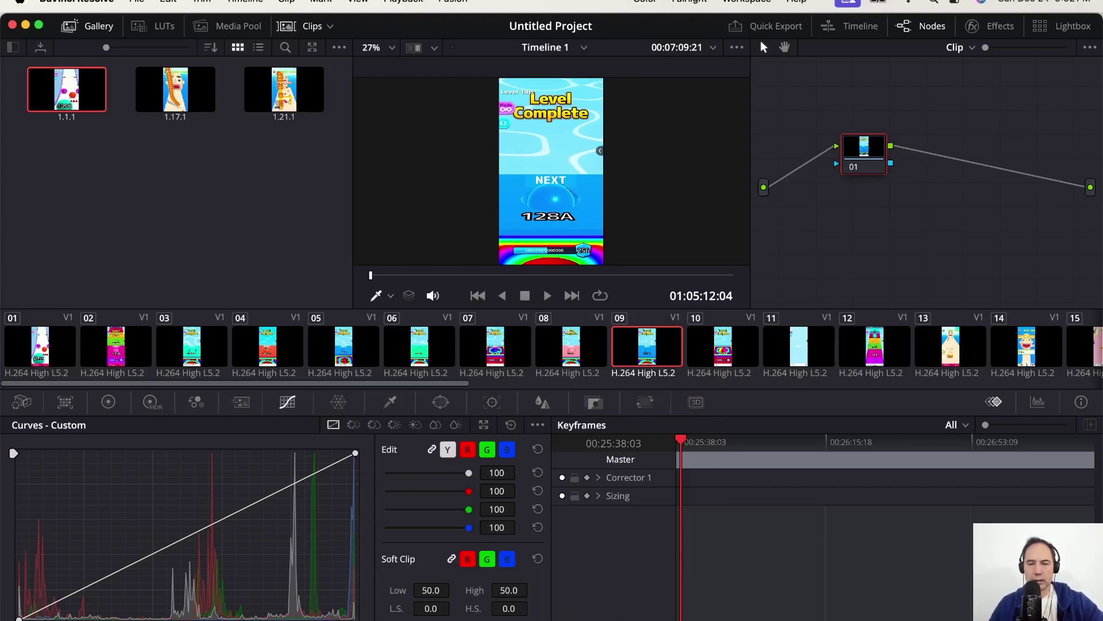
- Step back frame by frame on the Edit page to 01:05:07:23, before the 128A ball's finish line, and grab a still on the Color page
key(shift+4)
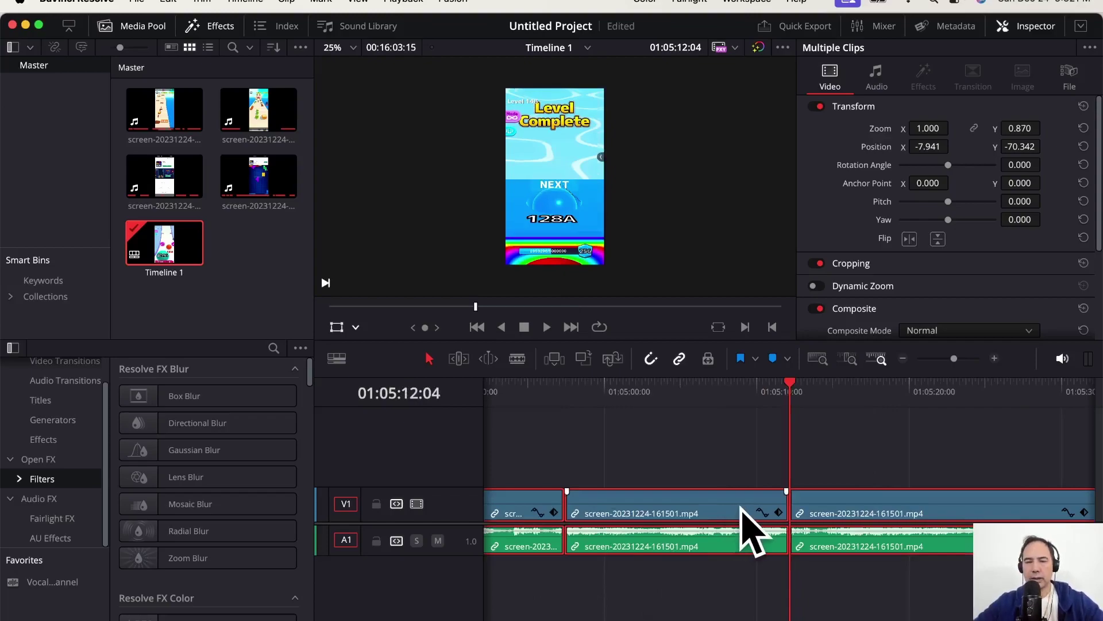
key(Left)
key(Left)
key(Left)
key(Left)
key(Left)
key(Left)
key(Left)
key(Left)
key(Left)
key(Left)
key(Left)
key(Left)
key(Left)
key(Left)
key(Left)
key(Left)
key(Left)
key(Left)
key(Left)
key(Left)
key(Left)
key(Left)
key(Left)
key(Left)
key(Left)
key(Left)
key(Left)
key(Left)
key(Left)
key(Left)
key(Left)
key(Left)
key(Left)
key(Left)
key(Left)
key(Left)
key(Left)
key(Left)
key(Left)
key(Left)
key(Left)
key(Left)
key(Left)
key(Left)
key(Left)
key(Left)
key(Left)
key(Left)
key(Left)
key(Left)
key(Left)
key(Left)
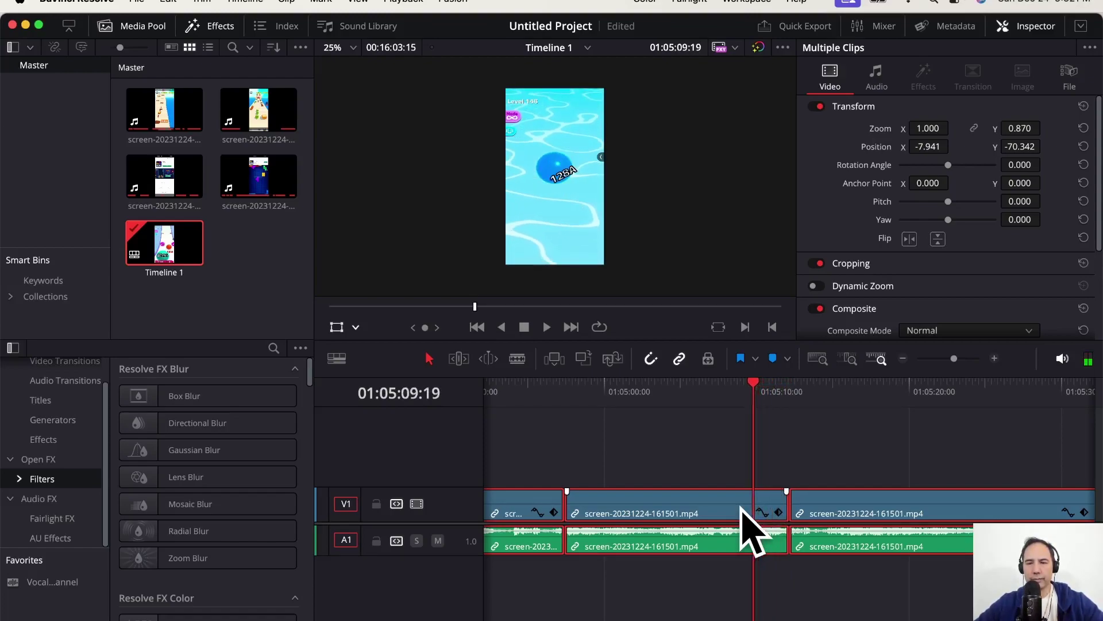
key(Left)
key(Left)
key(Left)
key(Left)
key(Left)
key(Left)
key(Left)
key(Left)
key(Left)
key(Left)
key(Left)
key(Left)
key(Left)
key(Left)
key(Left)
key(Left)
key(Left)
key(Left)
key(Left)
key(Left)
key(Left)
key(Left)
key(Left)
key(Left)
key(Left)
key(Left)
key(Left)
key(Left)
key(Left)
key(Left)
key(Left)
key(Left)
key(Left)
key(Left)
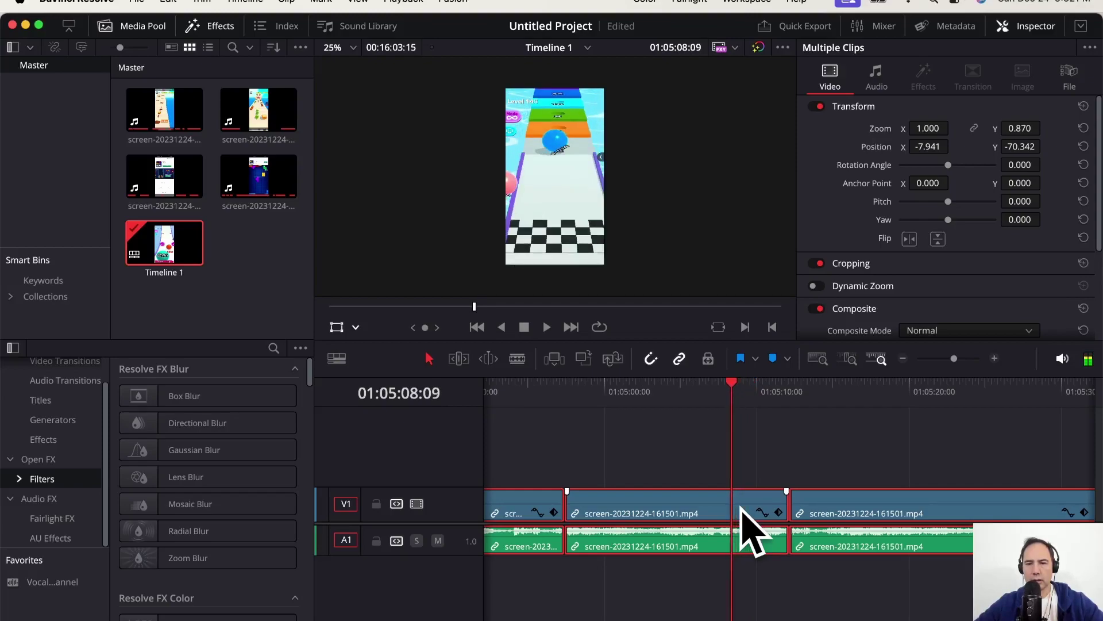
key(Left)
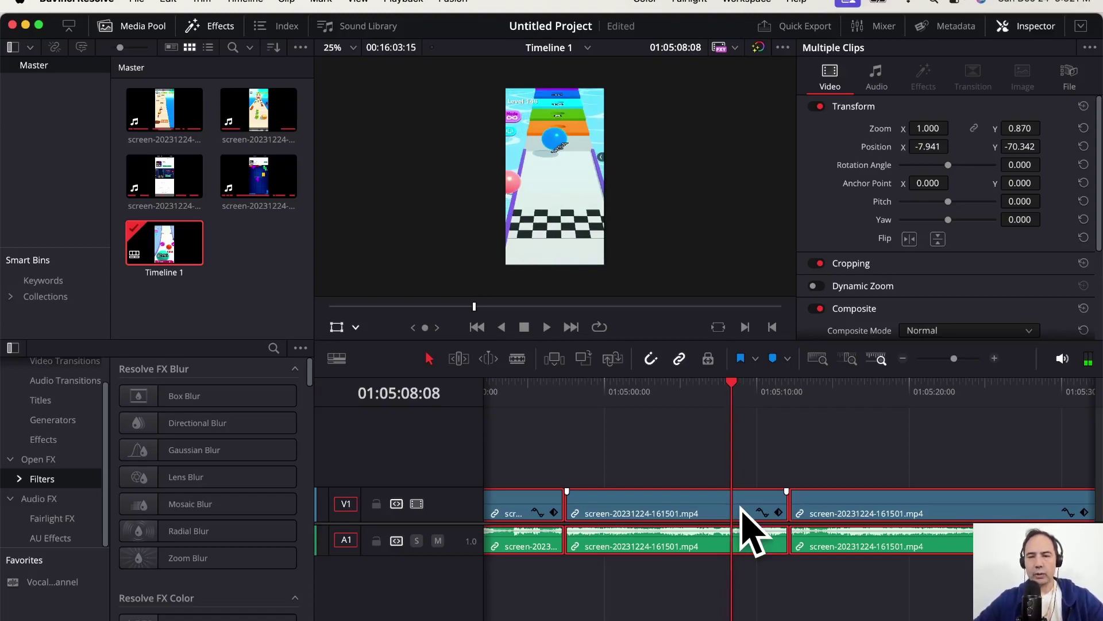
key(Left)
key(Left)
key(Left)
key(Left)
key(Left)
key(Left)
key(Left)
key(Left)
key(Left)
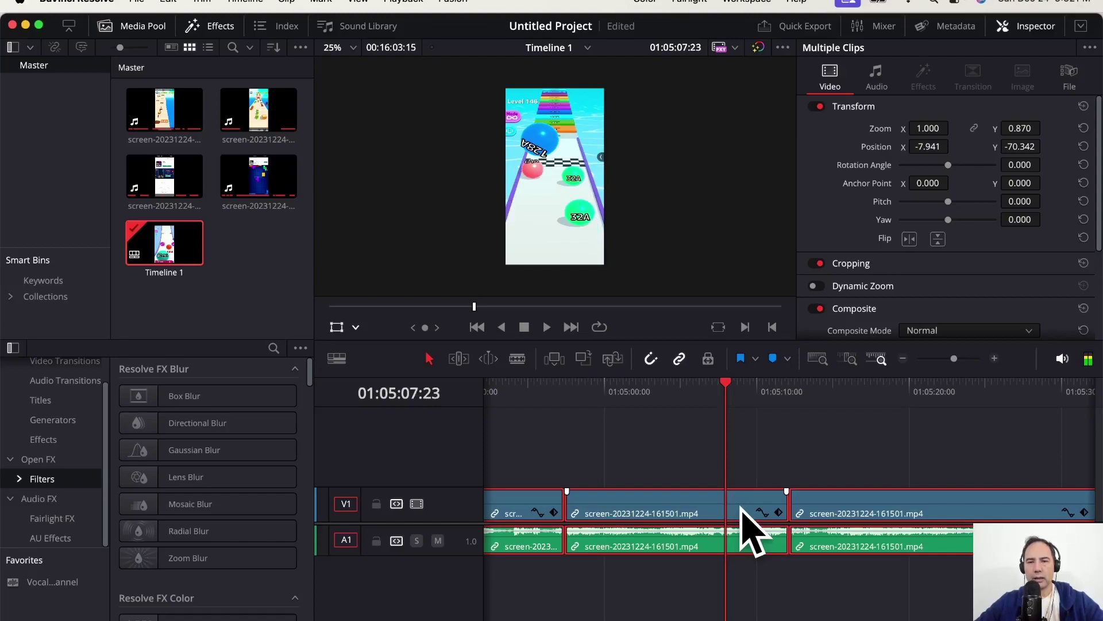
key(Left)
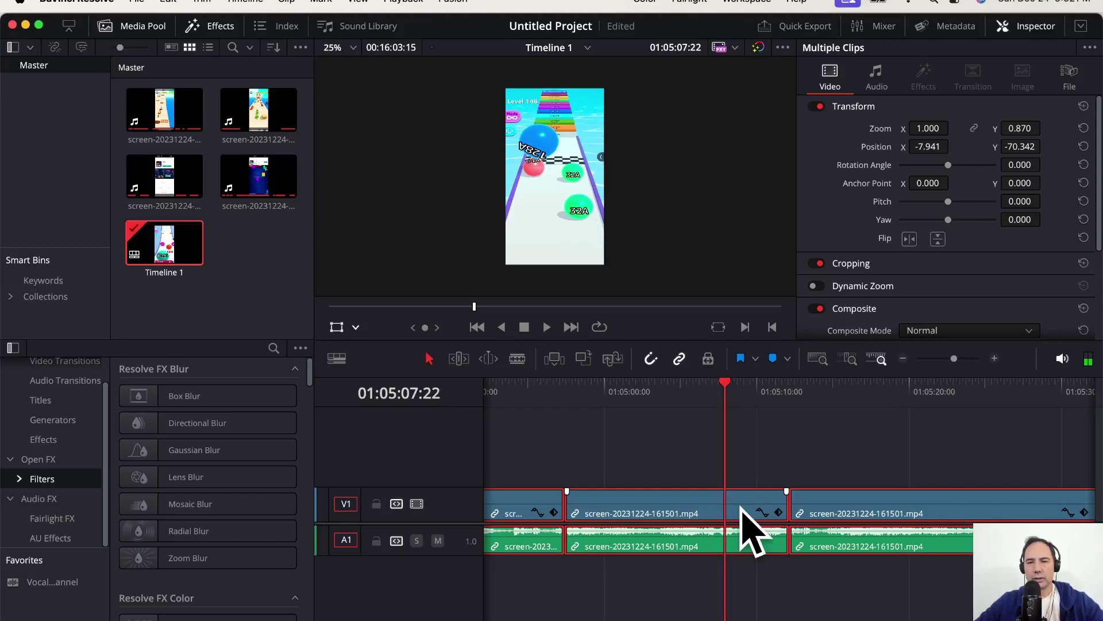
key(Left)
key(Right)
key(Right)
key(Right)
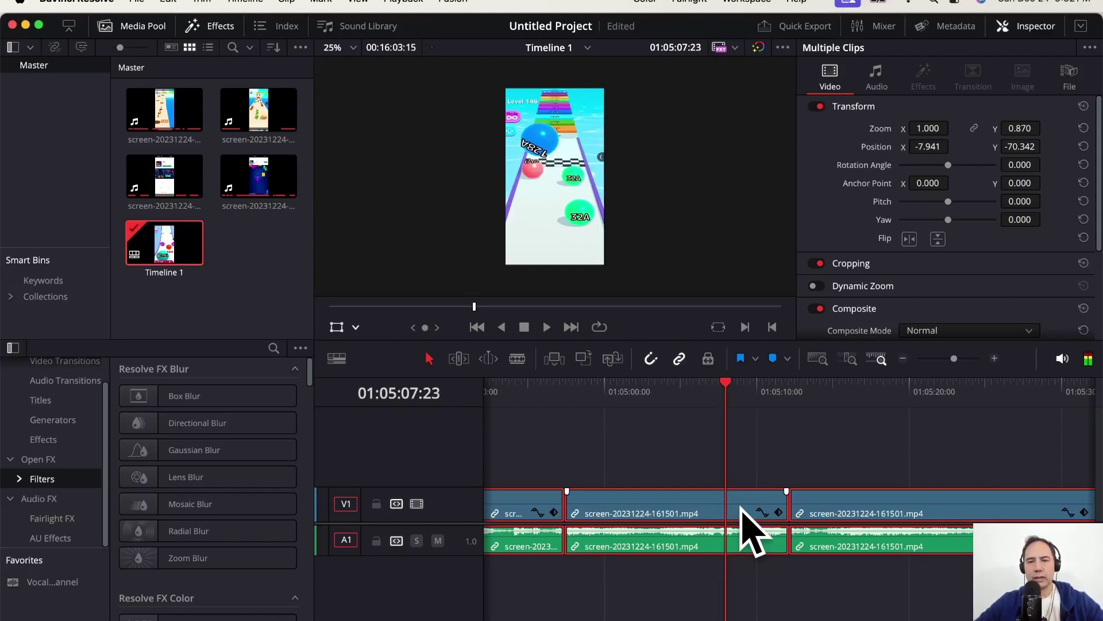
key(Left)
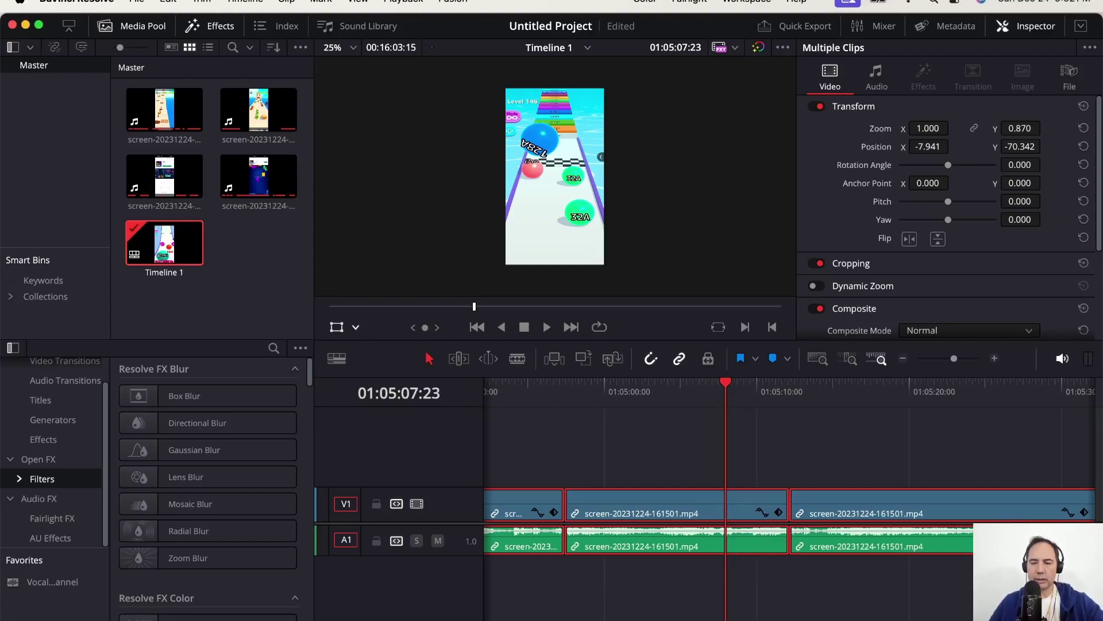
key(shift+6)
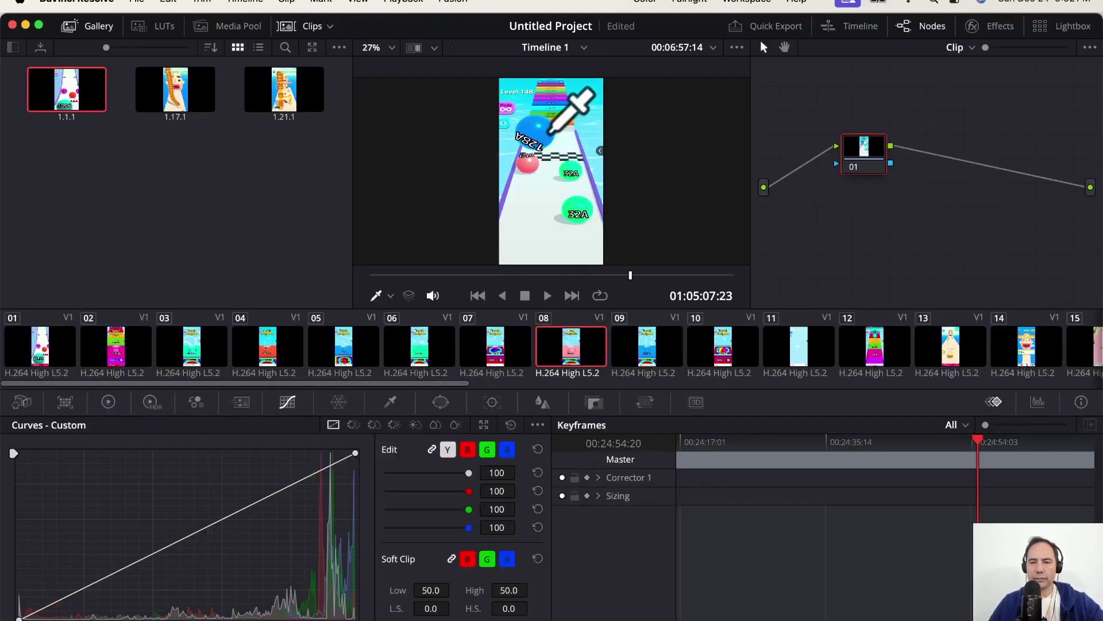
right_click(553, 140)
click(576, 147)
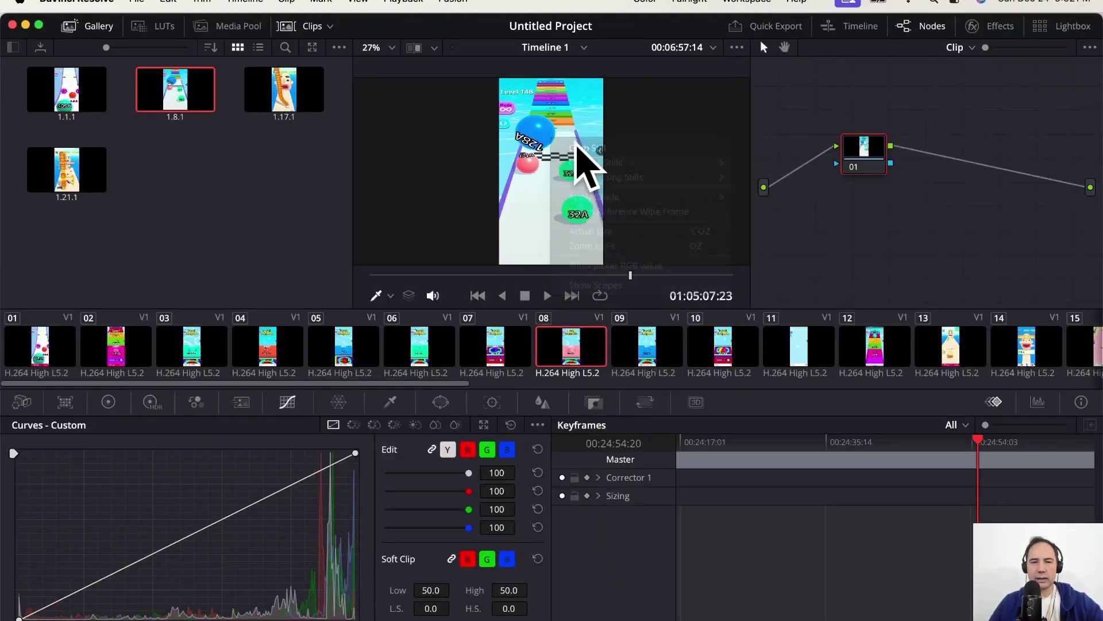
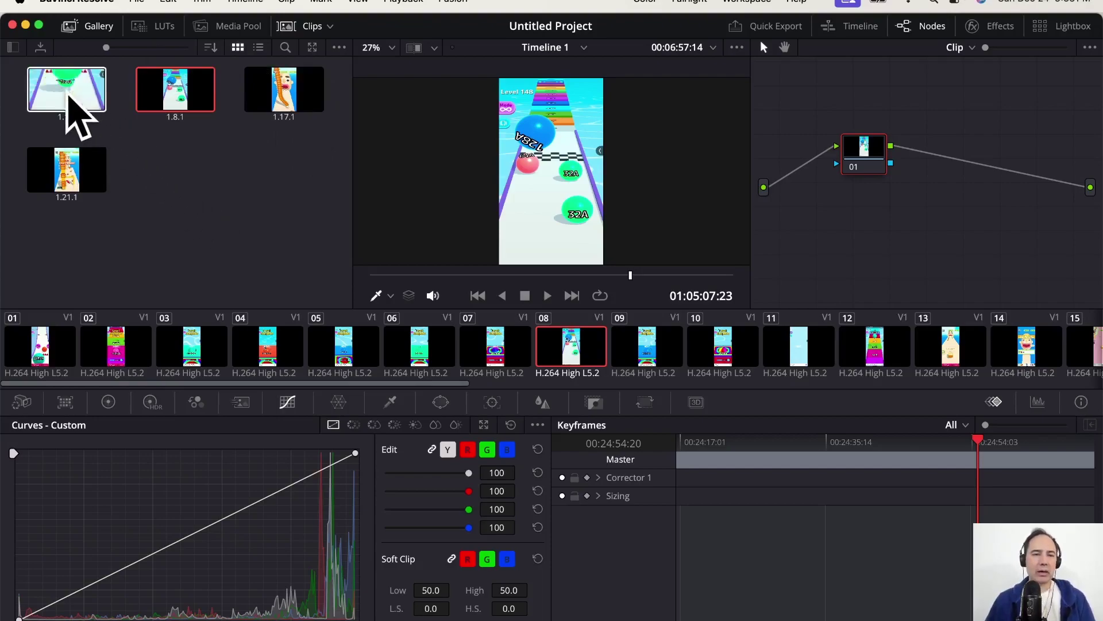
- Export the ball-rolling still 1.1.1 from the gallery to Downloads as a JPEG named sandpic1
right_click(75, 110)
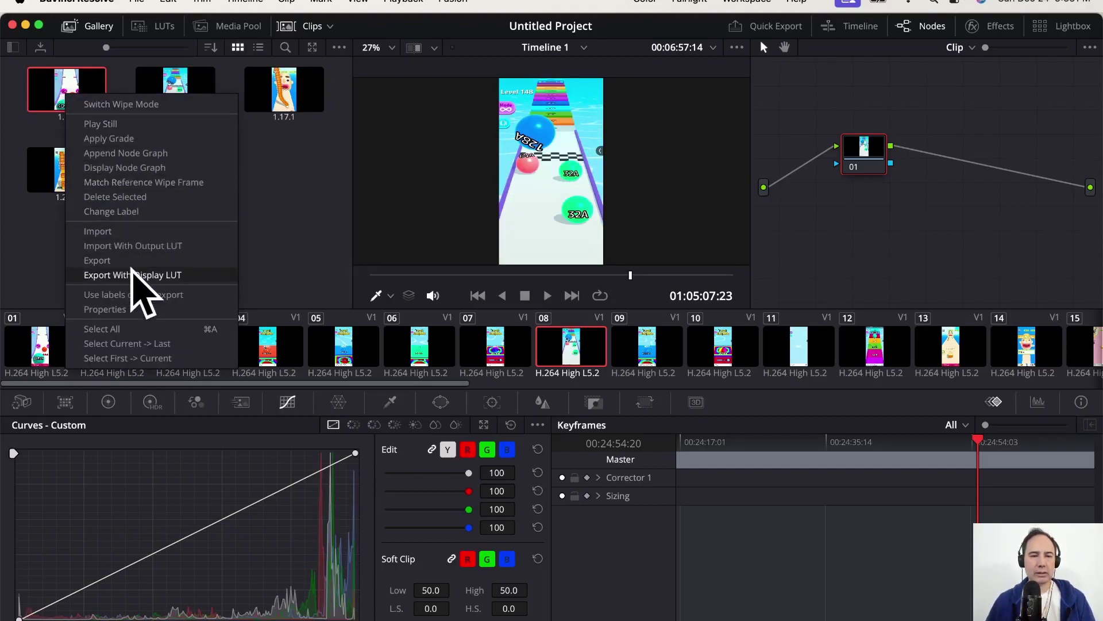
click(97, 260)
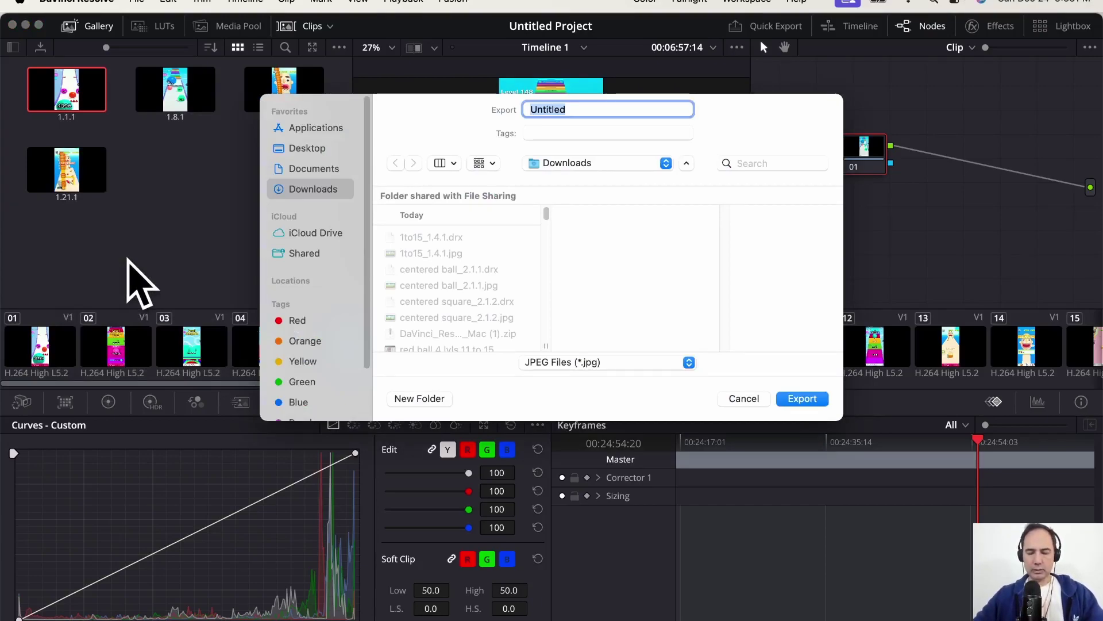
text(sand)
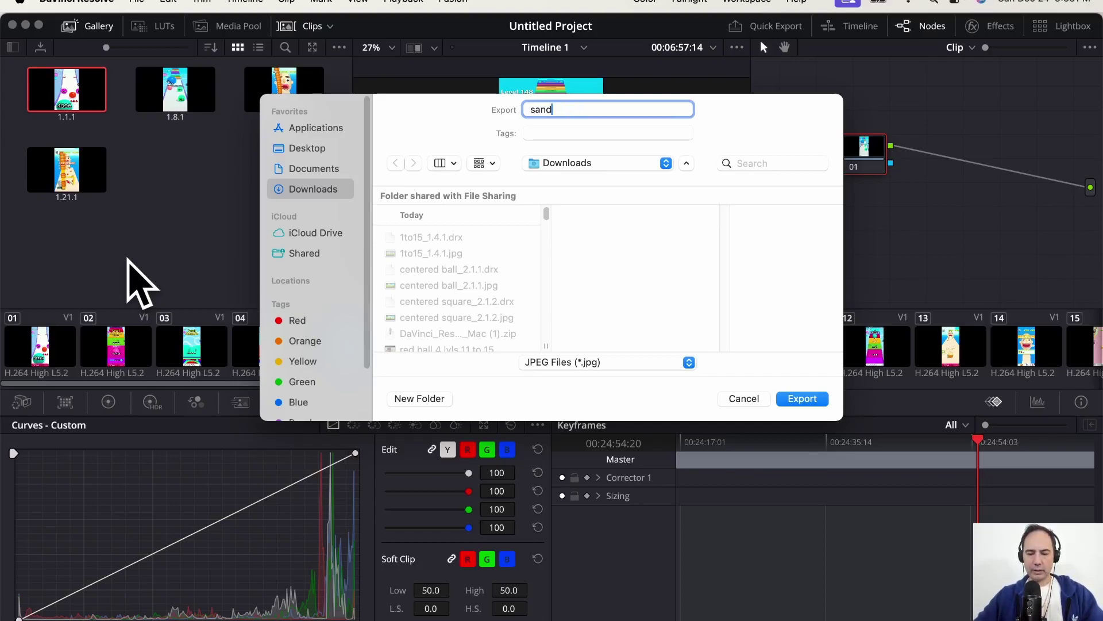
text(pic1)
key(Return)
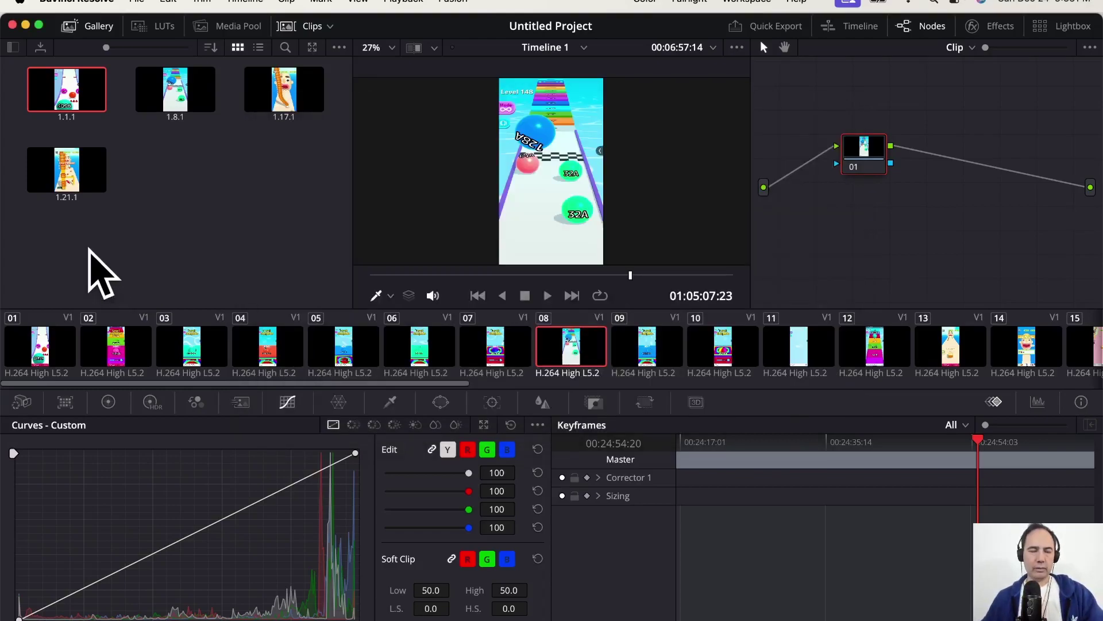
- Export the gallery still 1.17.1 to Downloads as a JPEG named sandpic2
click(278, 108)
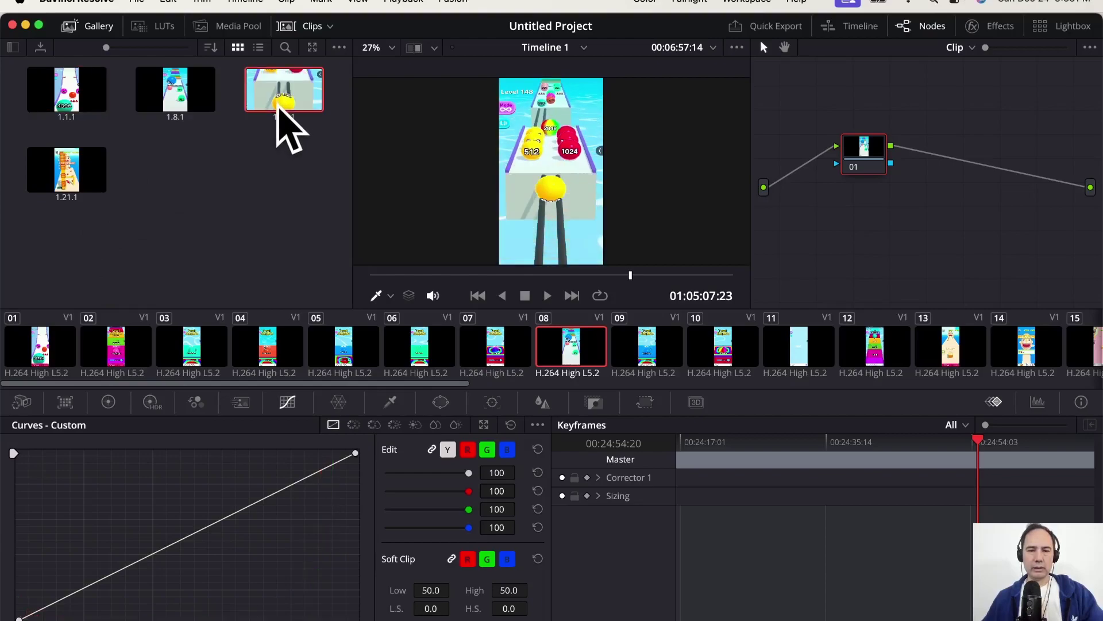
right_click(285, 123)
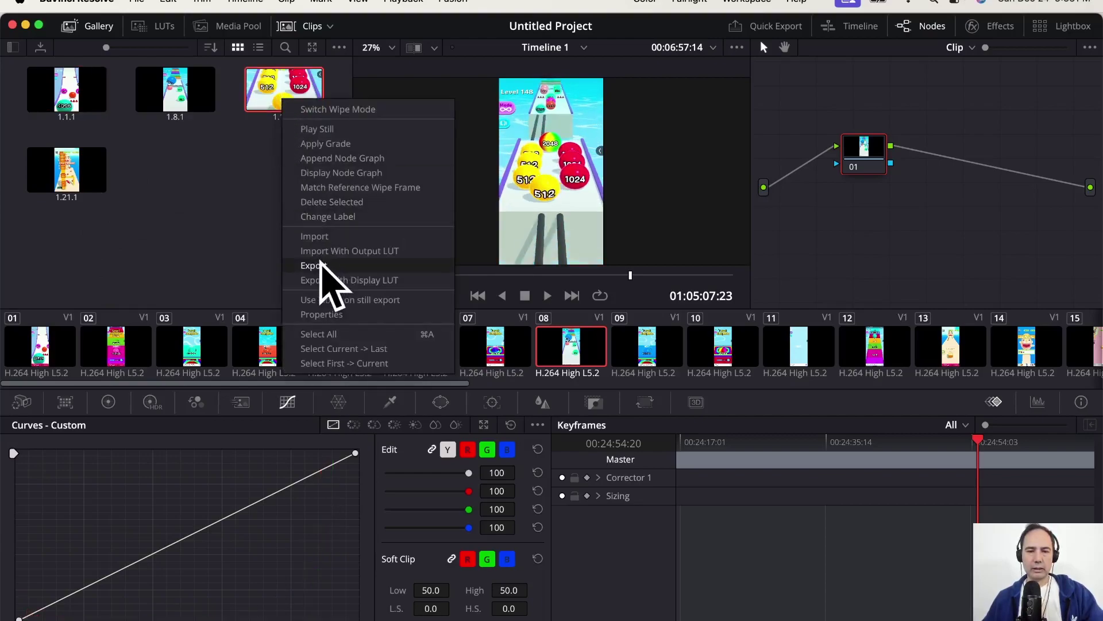
click(320, 266)
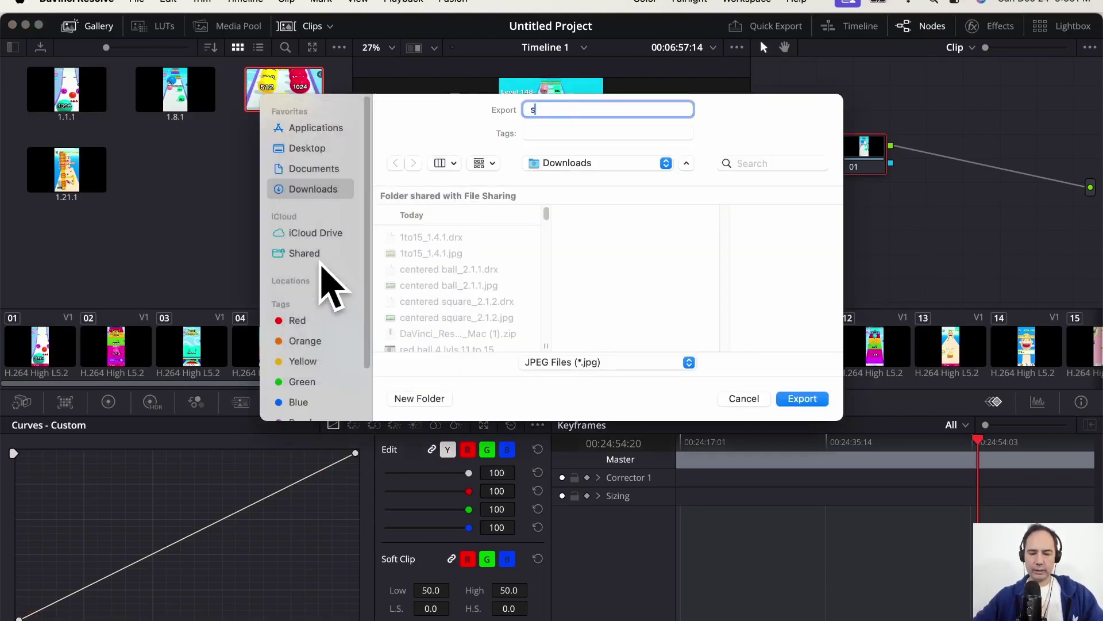
text(sandpit)
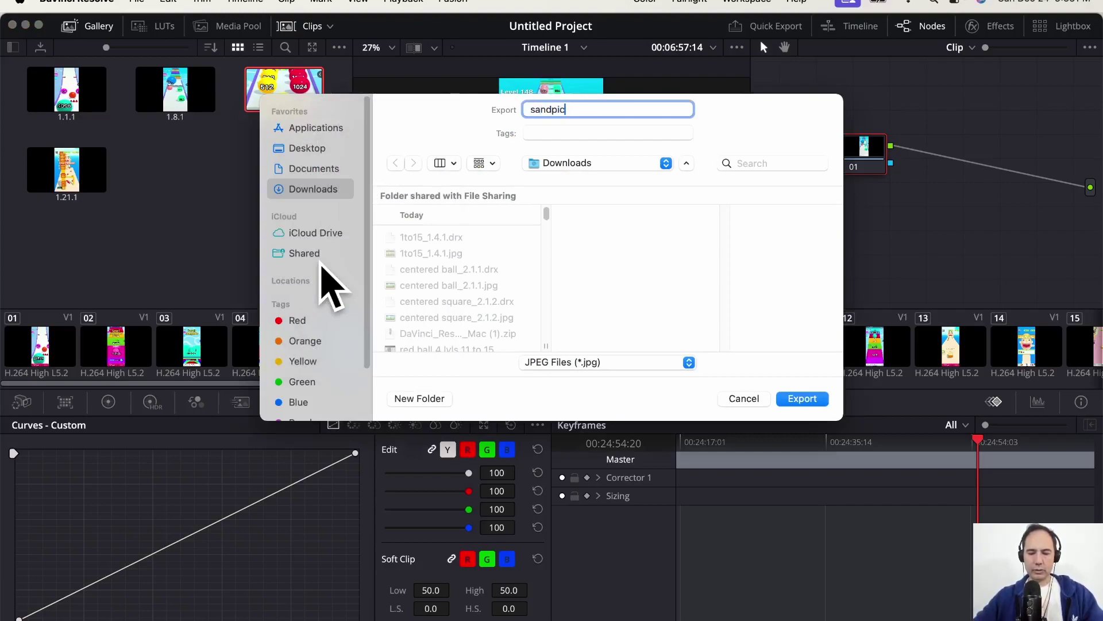
key(Return)
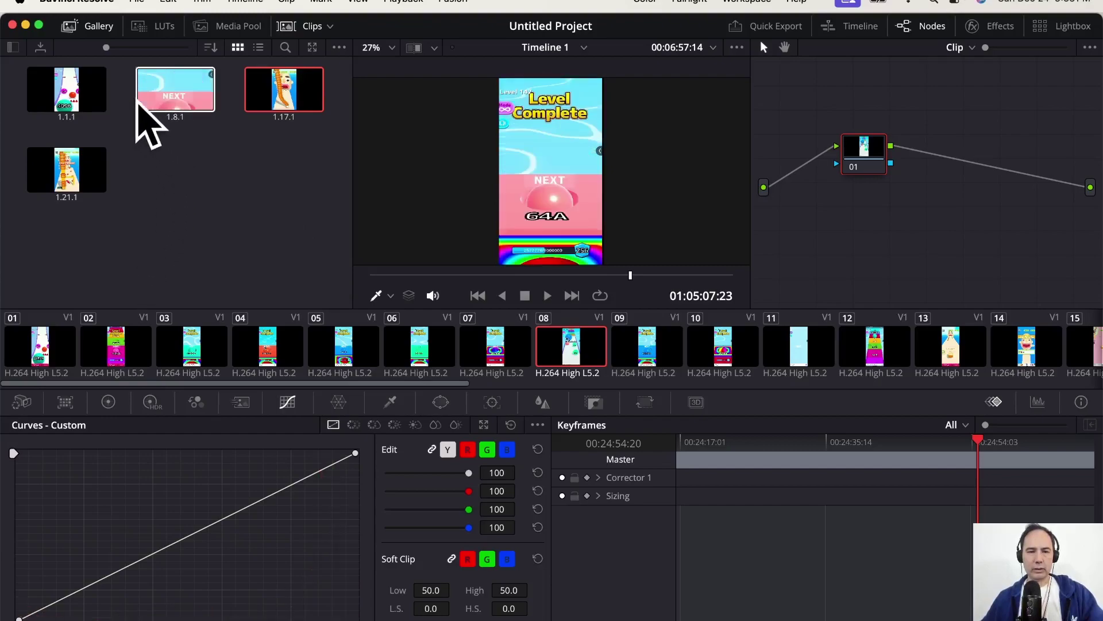
- Export the 128A ball still 1.8.1 to Downloads as a JPEG named sand3
right_click(197, 109)
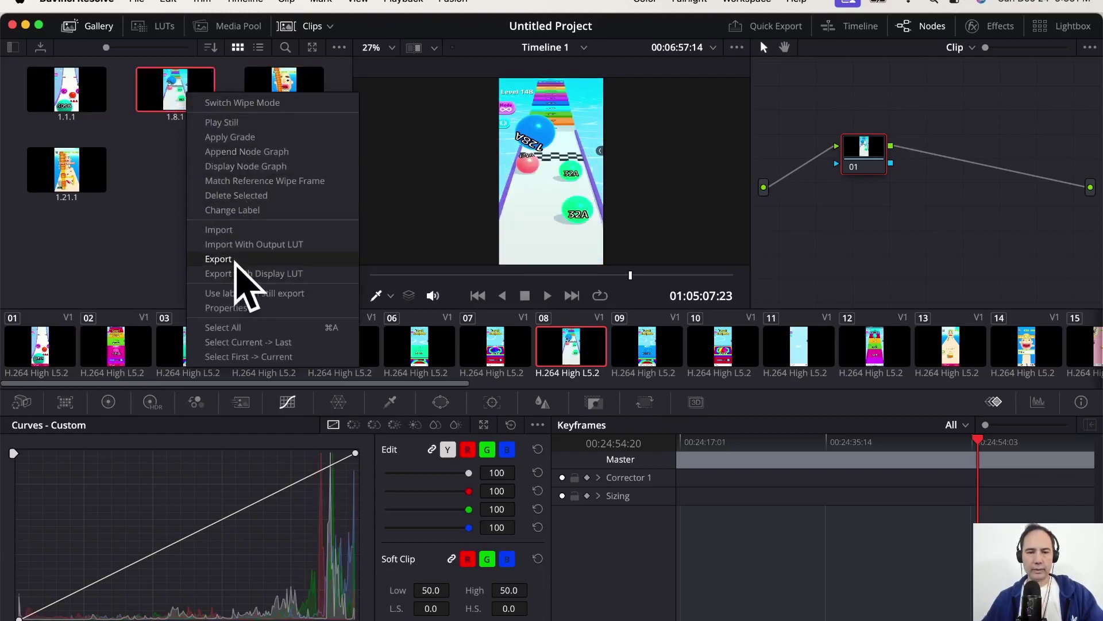
click(236, 259)
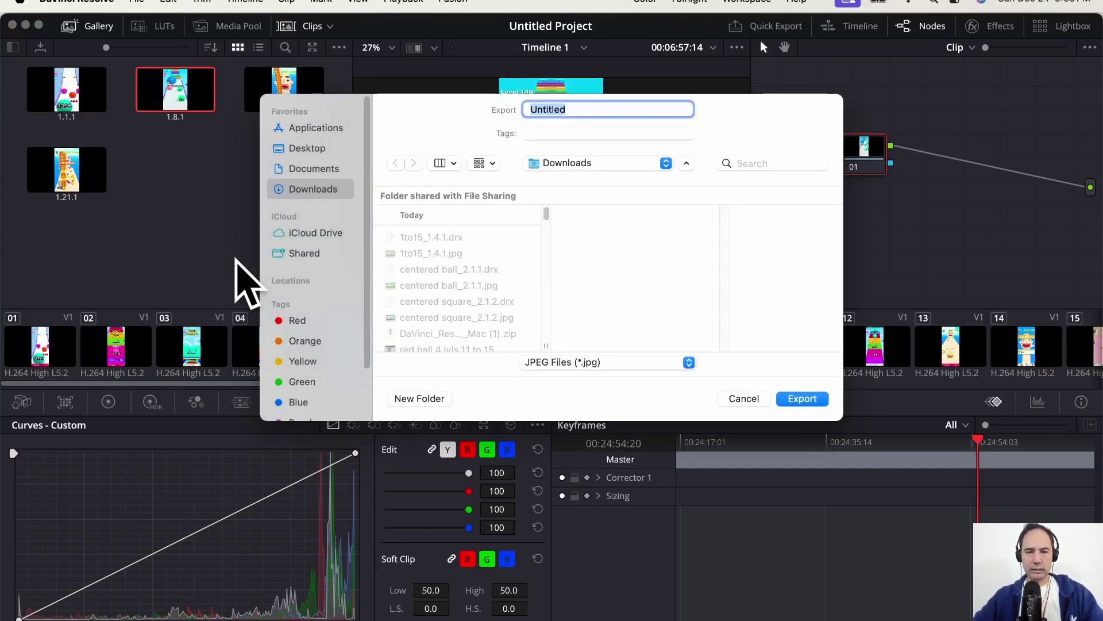
text(sand3)
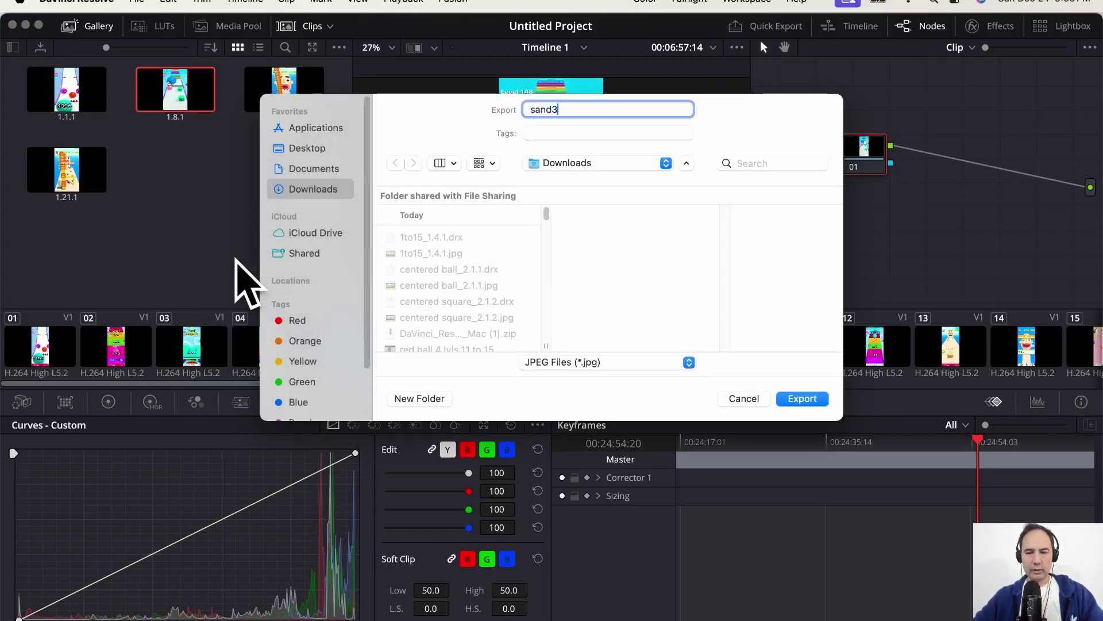
key(Return)
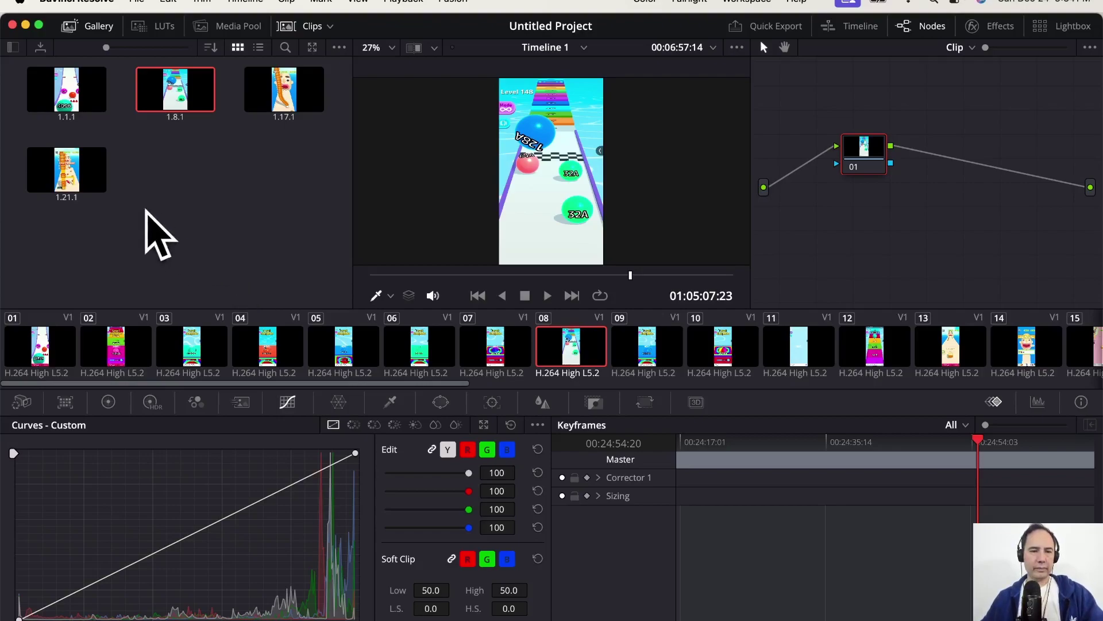
- Export the gallery still 1.21.1 to Downloads as a JPEG named sandpic4
right_click(73, 178)
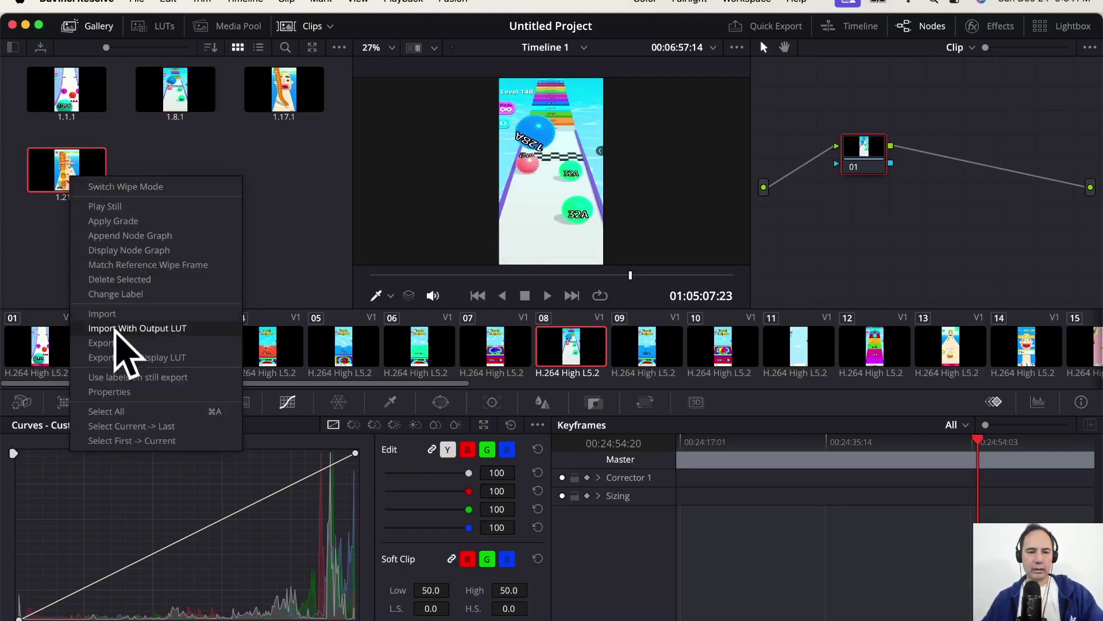
click(114, 343)
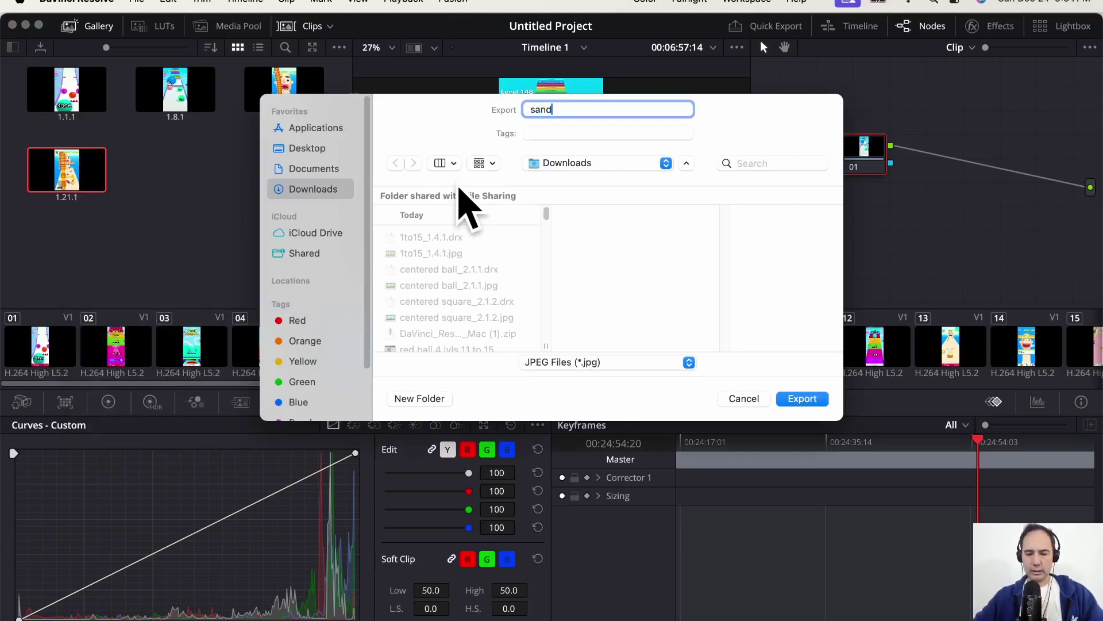
key(Return)
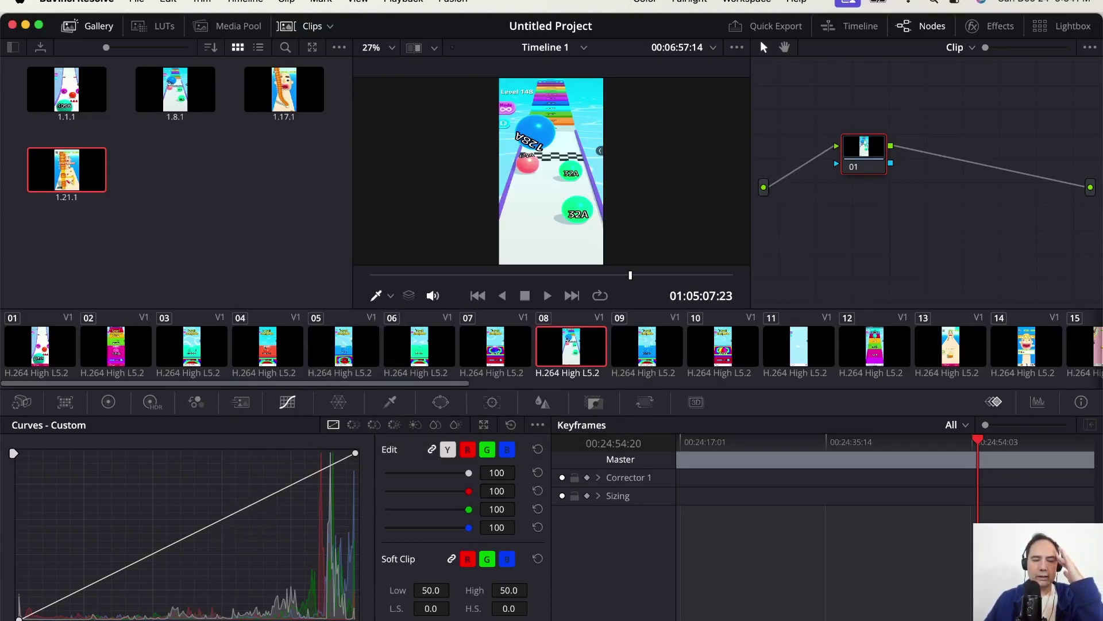
- Switch to Safari, open canva.com in a new tab and start a blank YouTube Thumbnail design
click(190, 619)
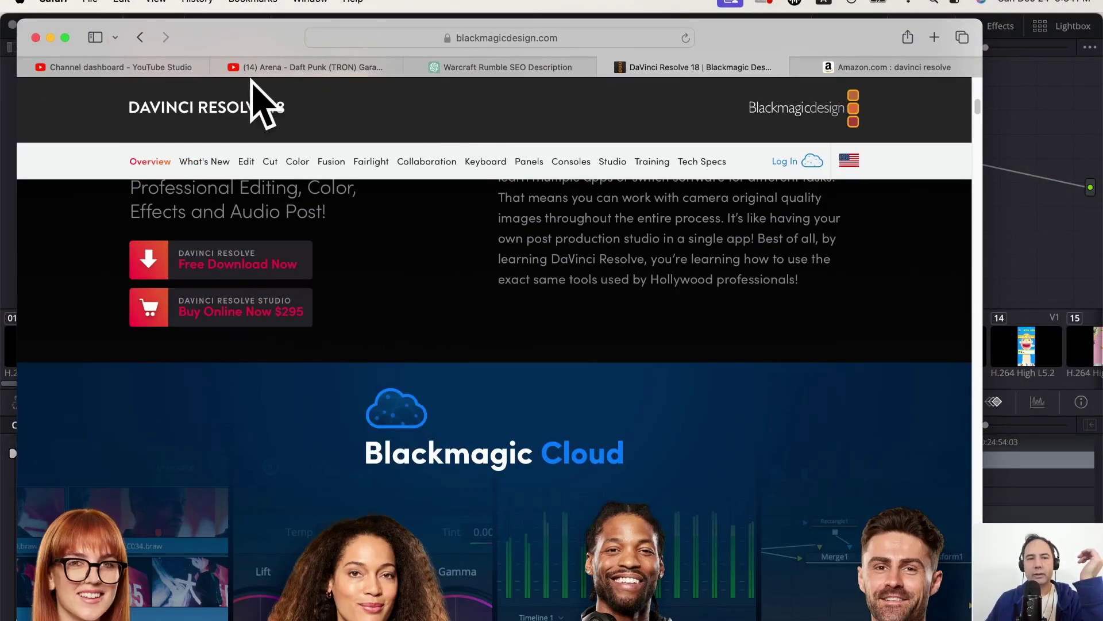
click(934, 37)
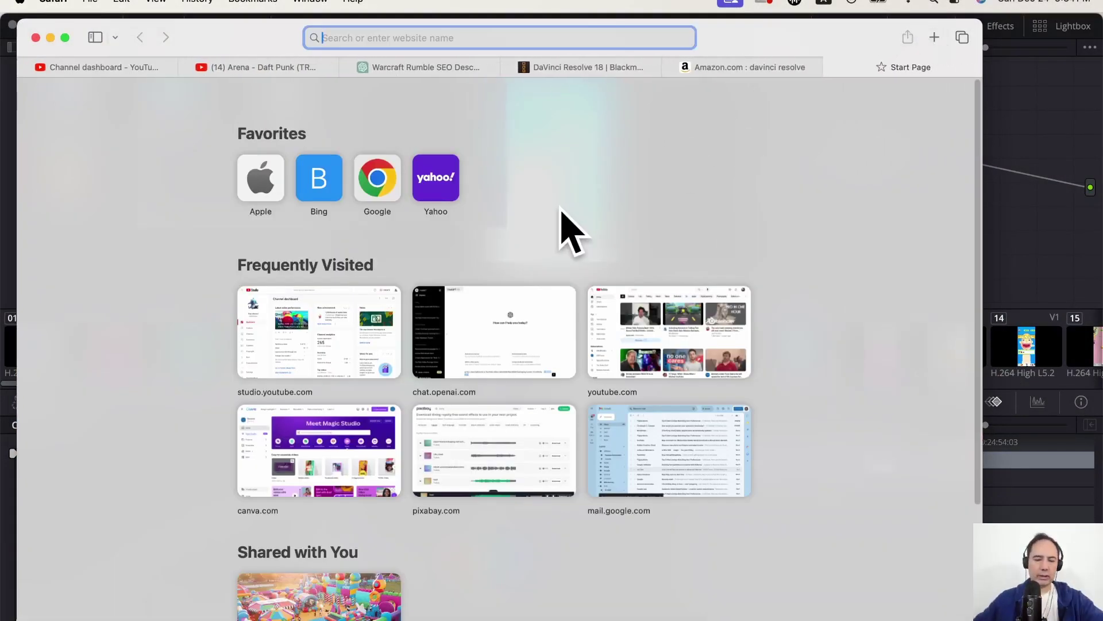
text(can)
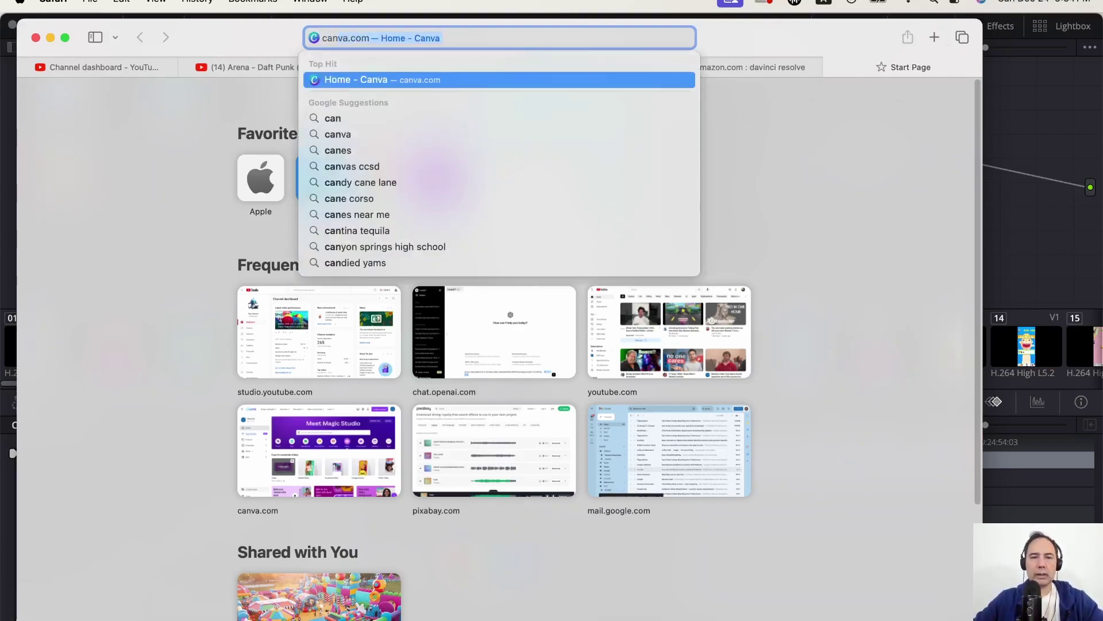
key(Return)
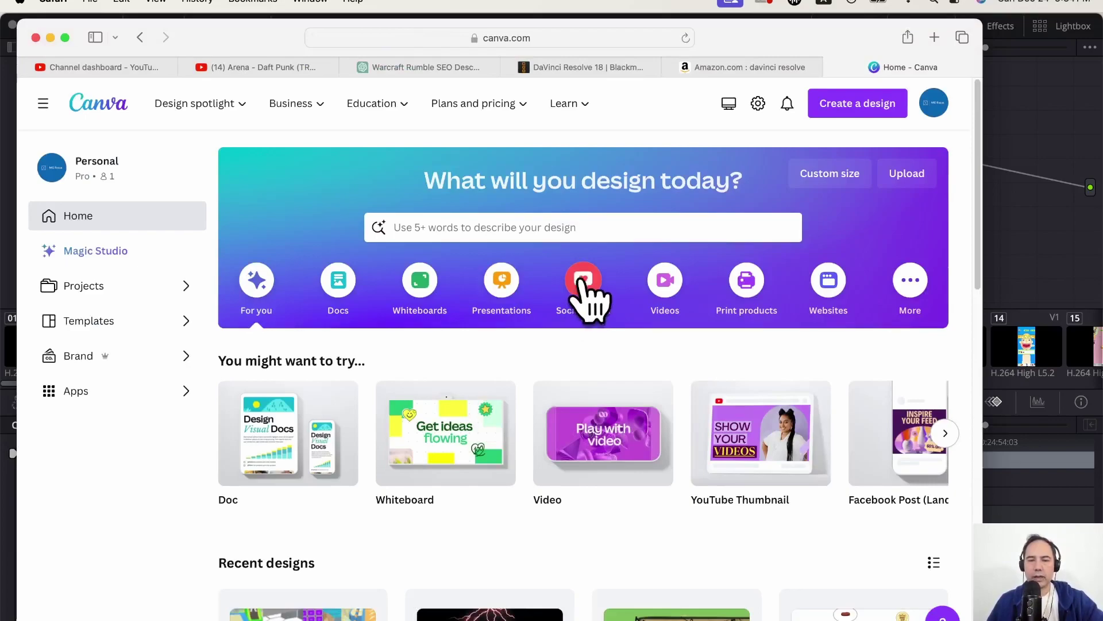
click(718, 445)
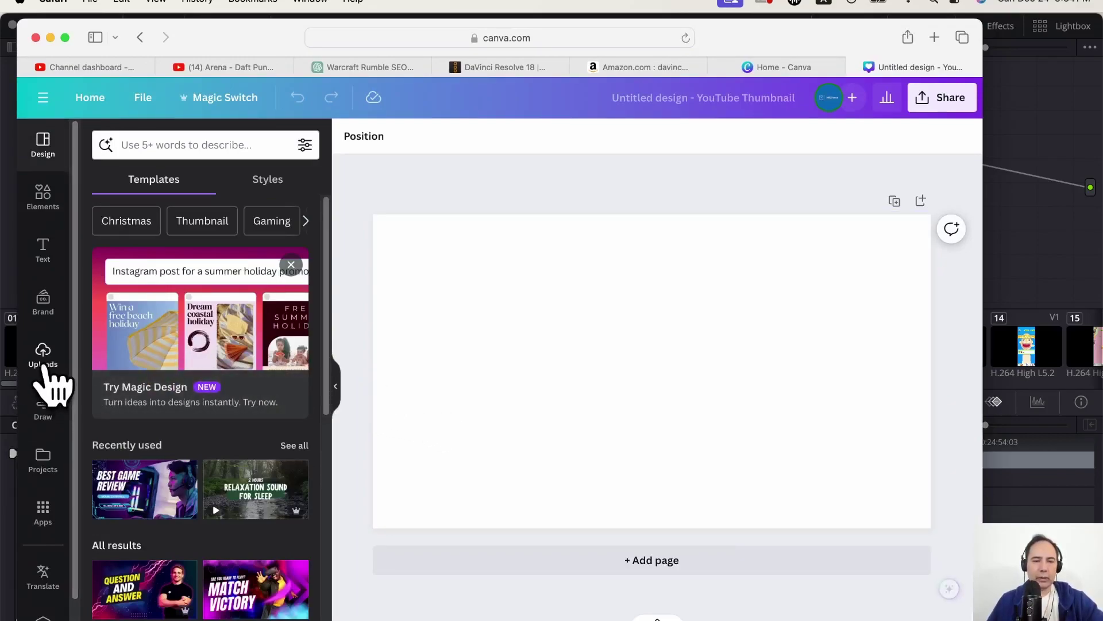
- Upload sand3_1.8.1.jpg, sandpic1_1.1.1.jpg, sandpic2_1.17.1.jpg and sandpic4_1.21.1.jpg from Downloads to the design's uploads
click(45, 368)
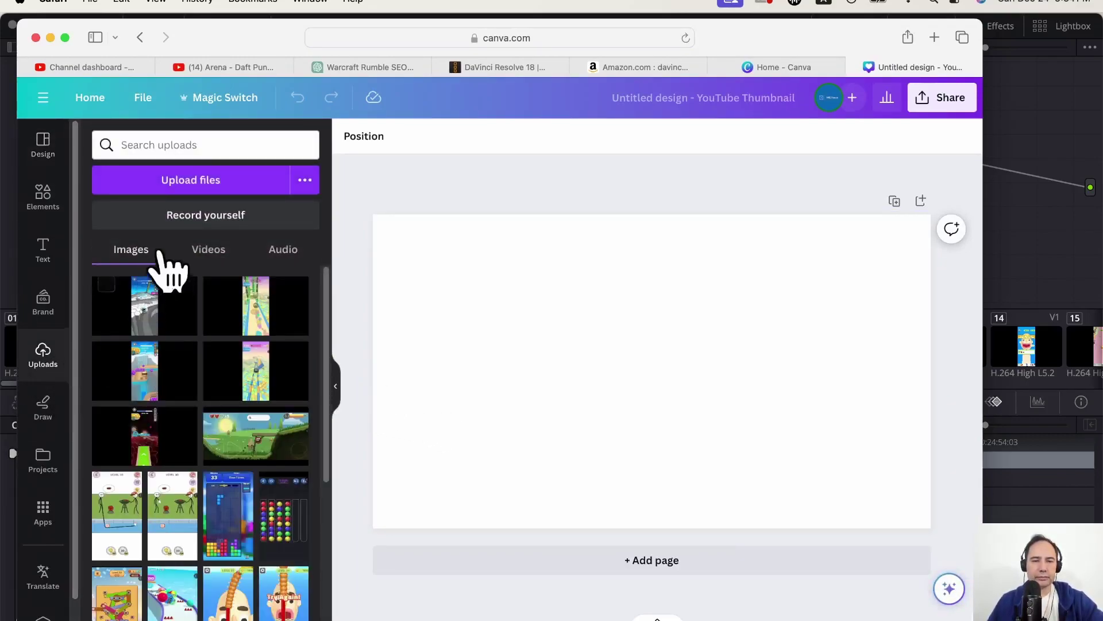
click(230, 181)
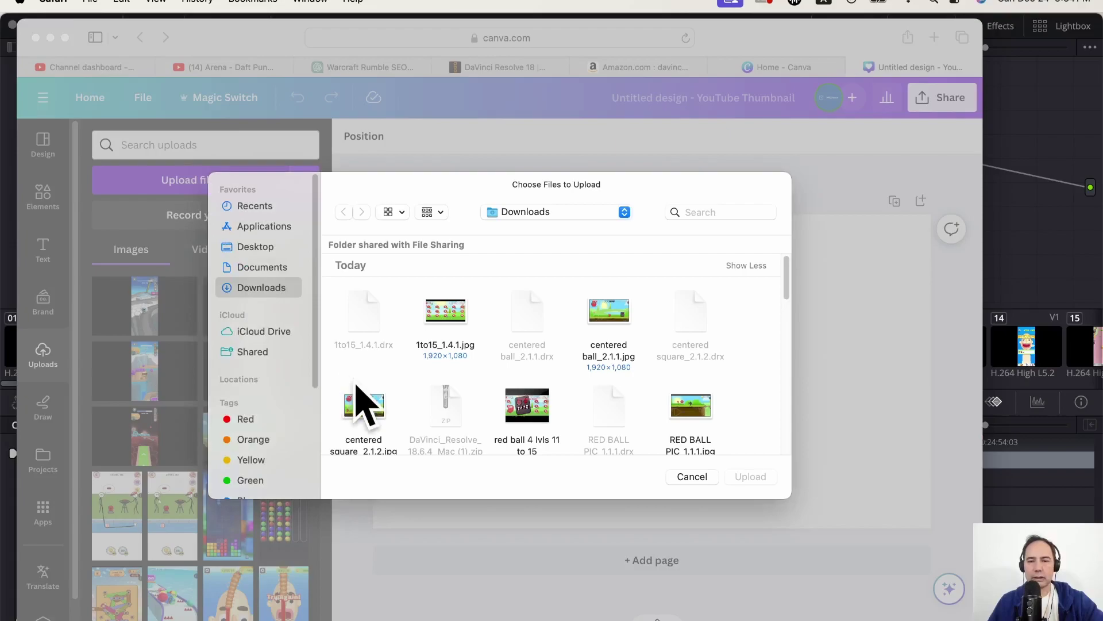
scroll(566, 368, down, 2)
scroll(566, 371, down, 4)
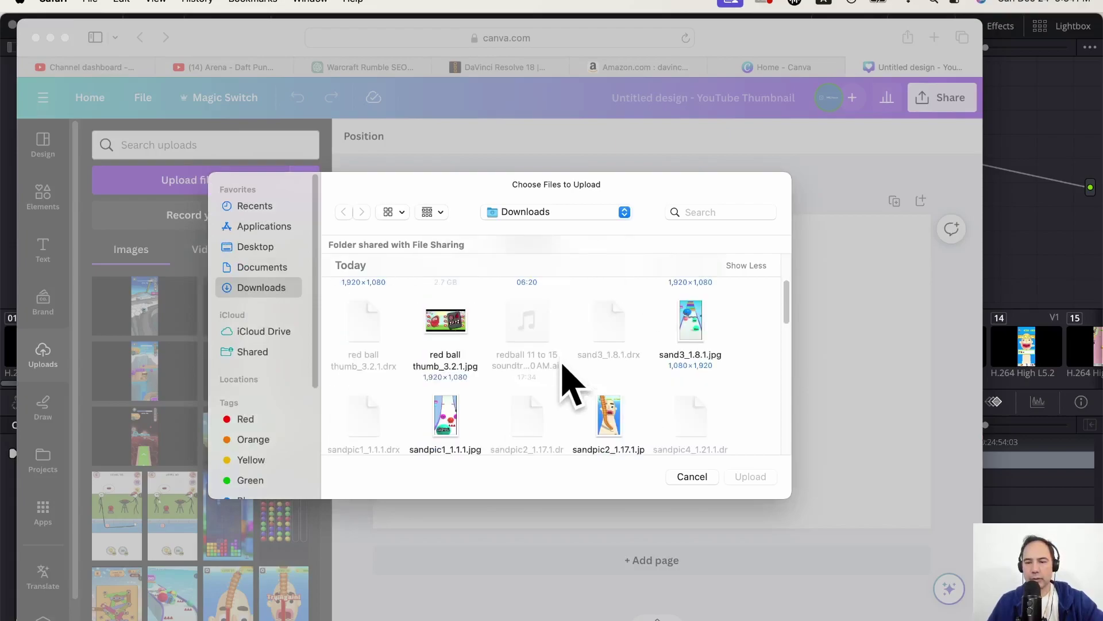
click(695, 348)
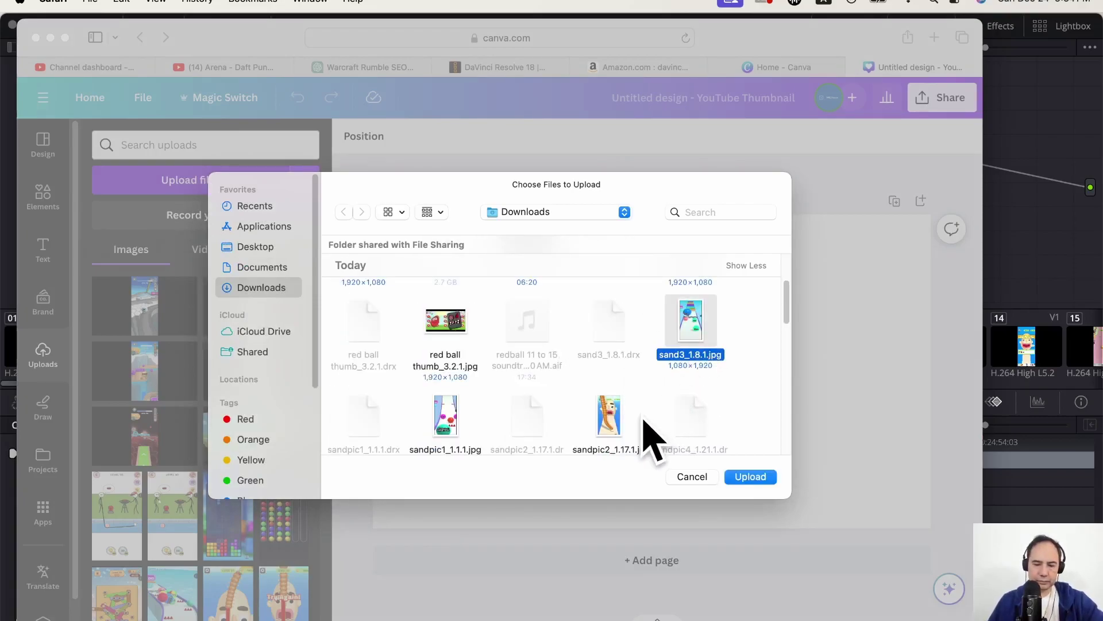
super+click(600, 437)
super+click(446, 428)
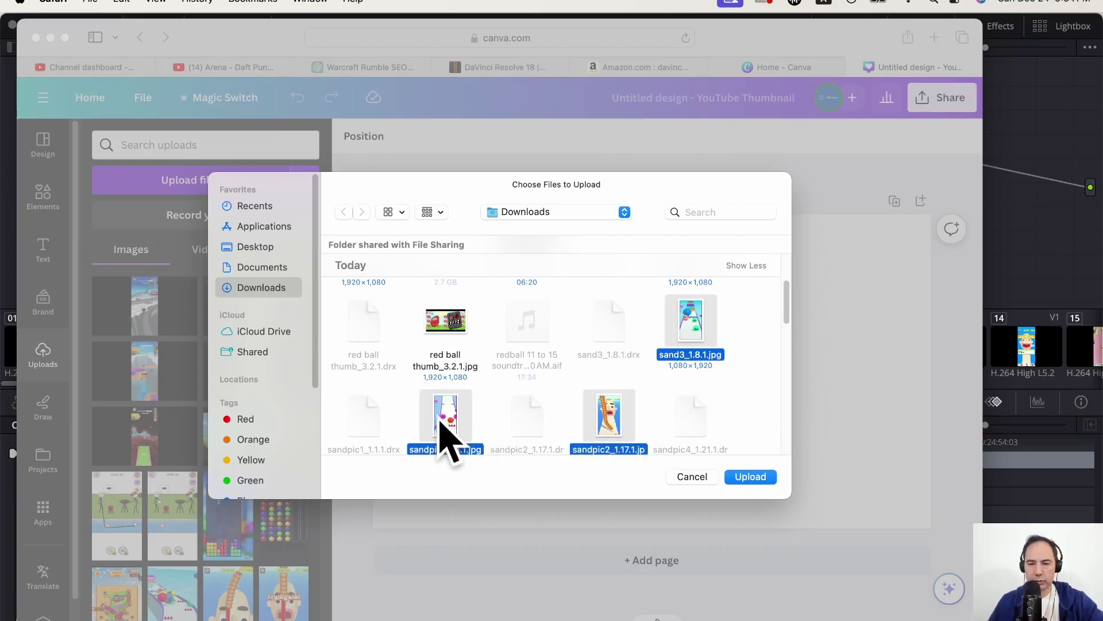
scroll(477, 397, down, 1)
scroll(477, 396, down, 2)
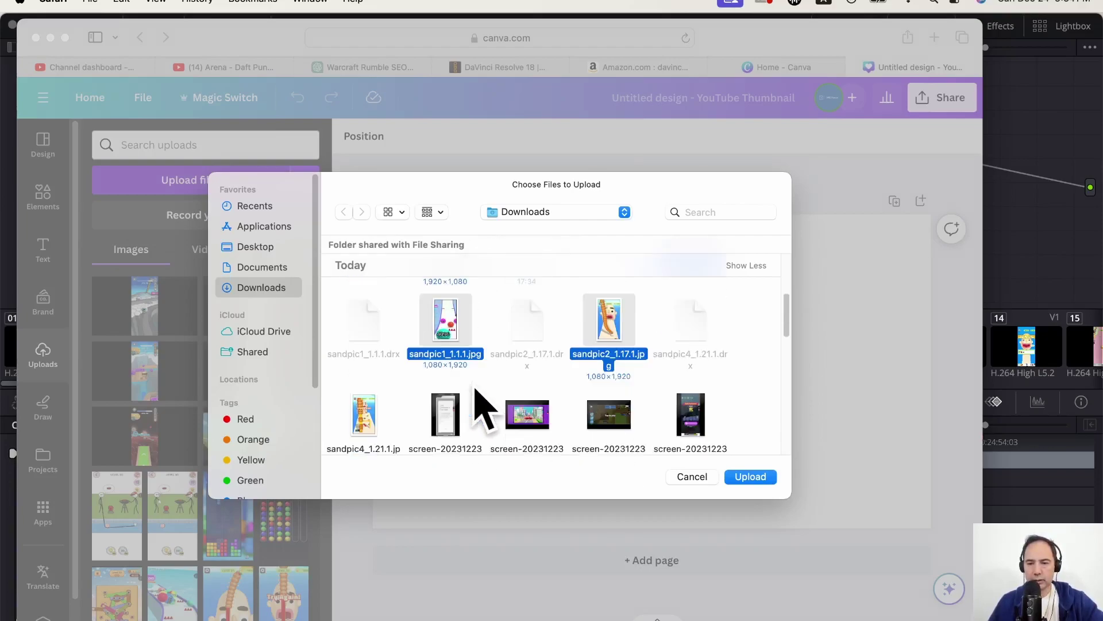
super+click(355, 422)
click(742, 477)
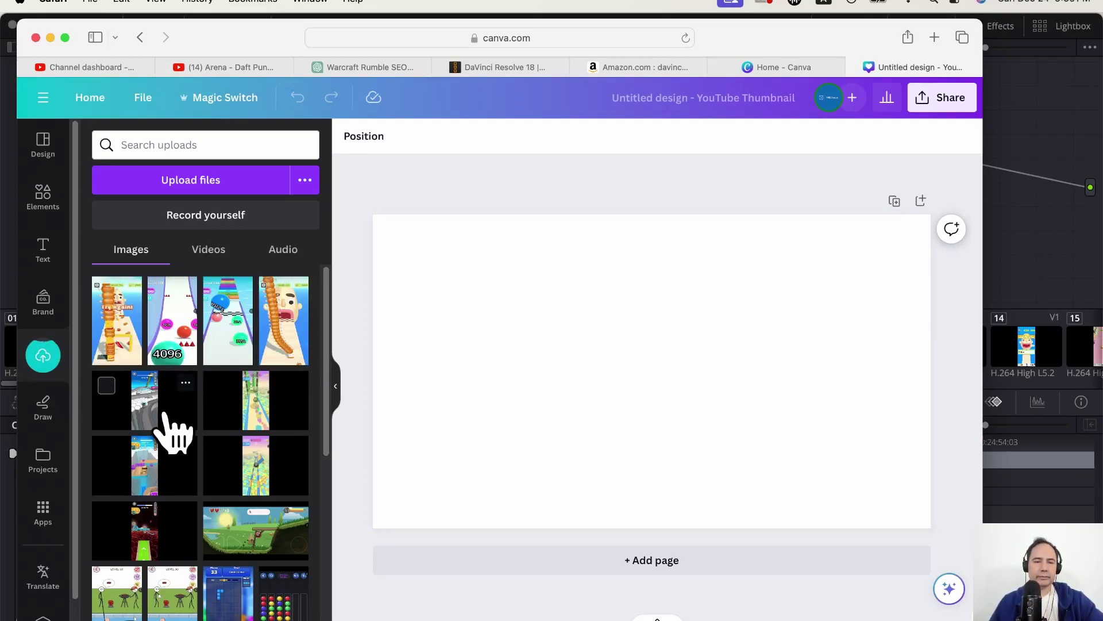
- Place the level 52 face still, the 128A ball still and the 4096 ball still side by side on the thumbnail page
drag(280, 328, 422, 325)
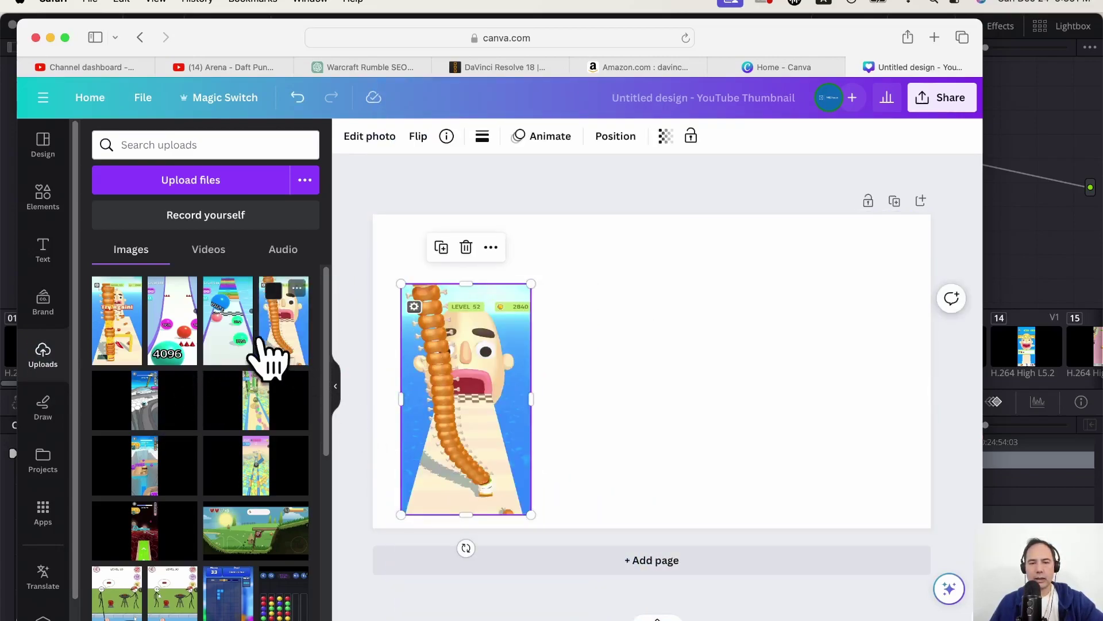
drag(244, 345, 580, 354)
drag(187, 339, 720, 345)
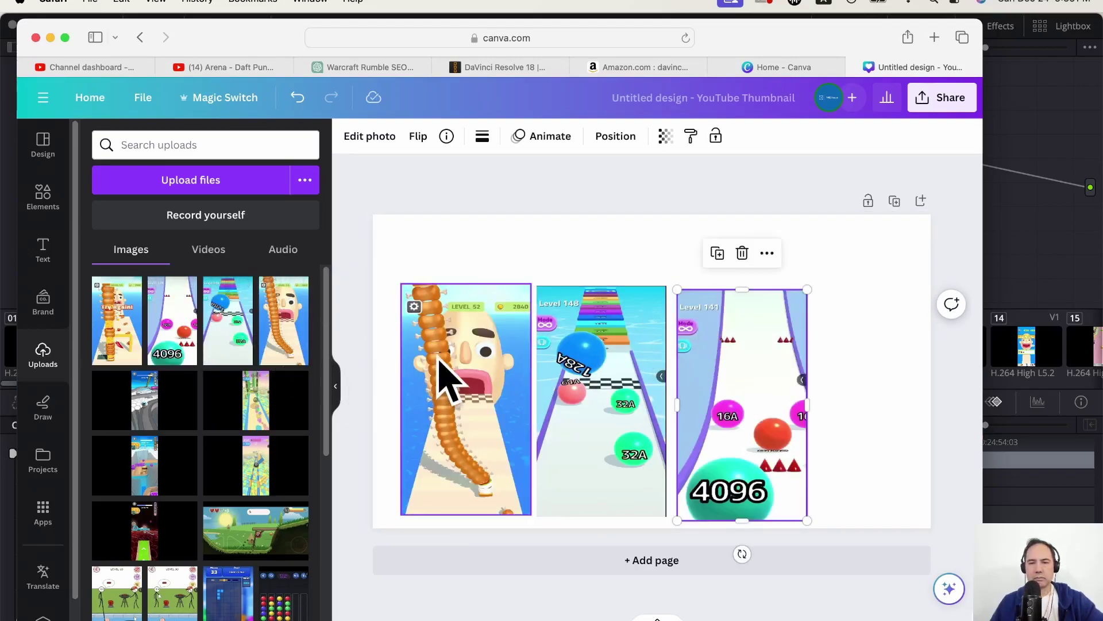
- Line up the three stills near the page's upper edge and add a second level 52 face still at the row's right end
drag(449, 359, 419, 303)
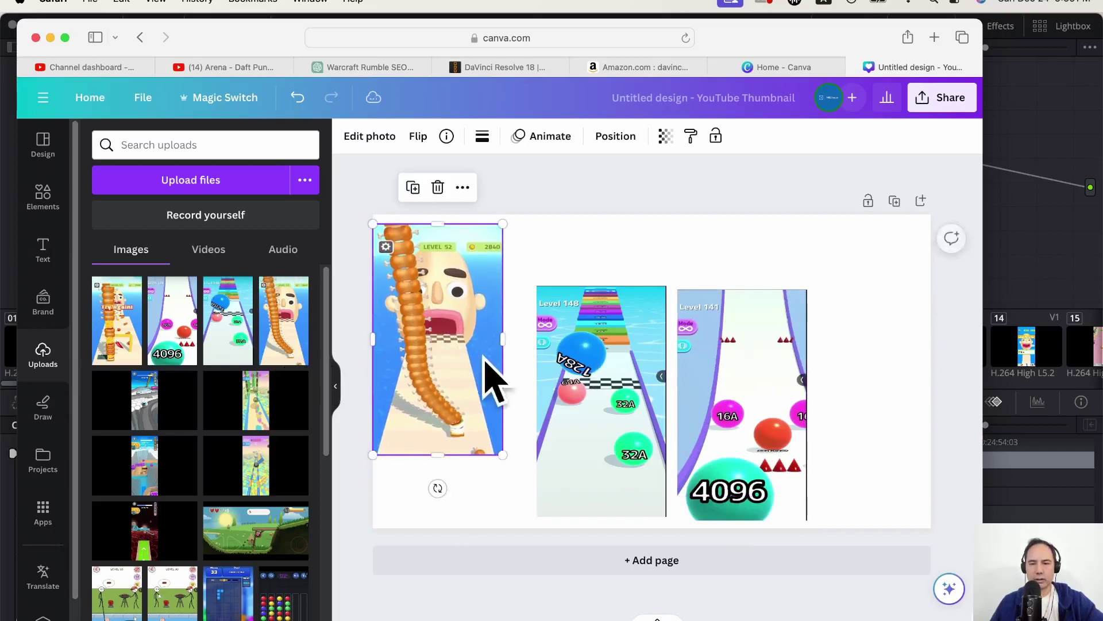
drag(604, 438, 574, 363)
drag(714, 419, 734, 339)
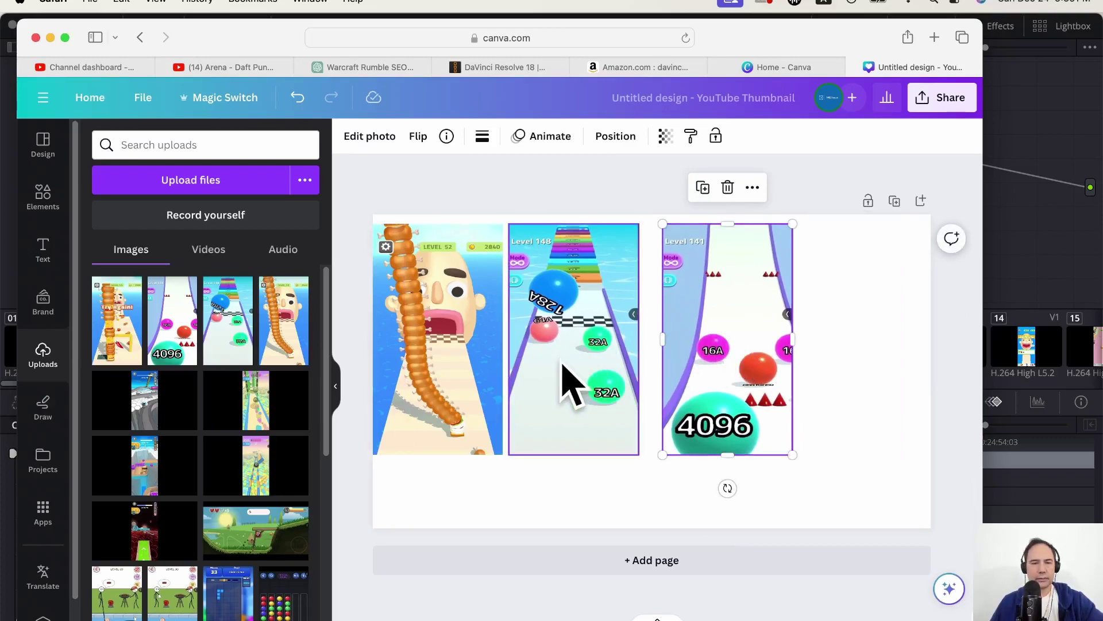
drag(278, 344, 812, 274)
drag(734, 325, 730, 311)
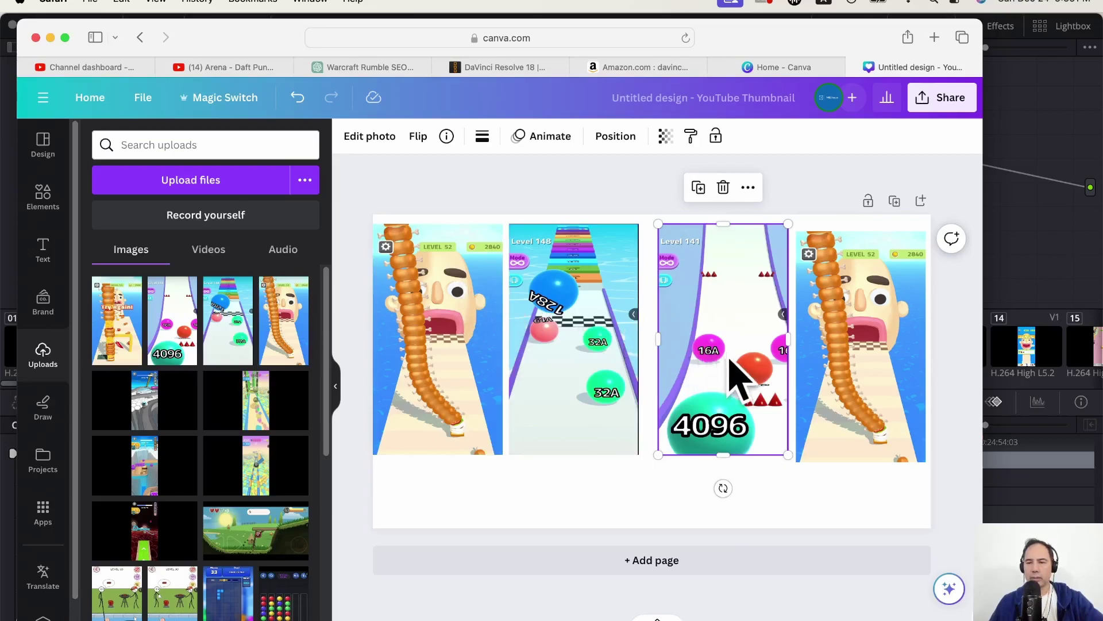
- Shift the 128A and 4096 ball stills toward the page's right edge and delete the duplicate level 52 face still
drag(885, 379, 448, 446)
drag(707, 423, 827, 433)
drag(585, 347, 679, 354)
drag(493, 419, 584, 370)
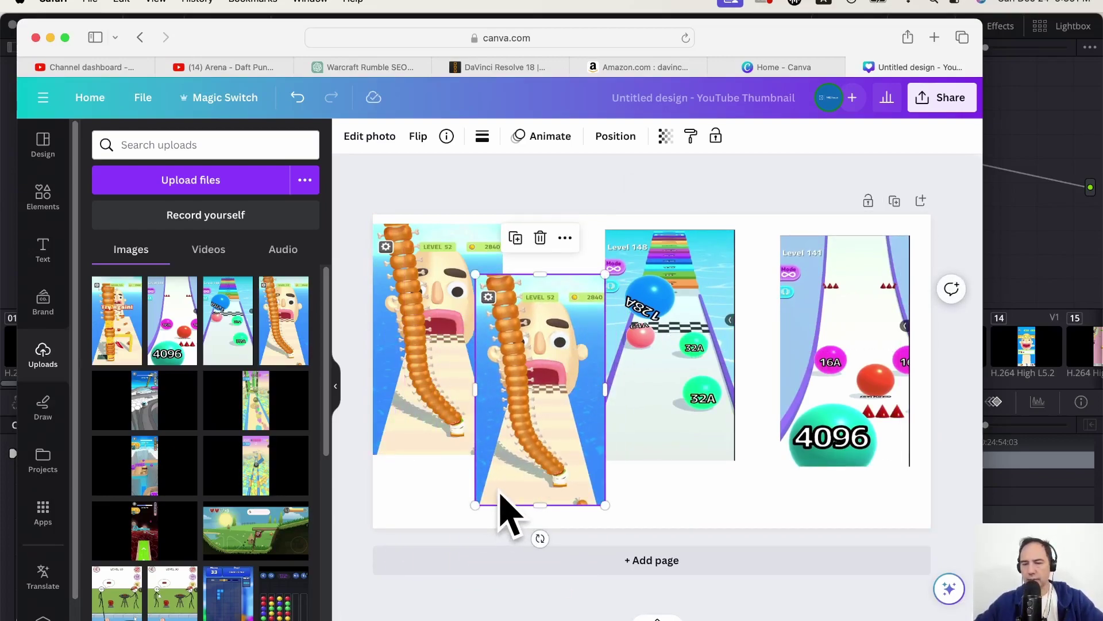
key(Delete)
- Add the level 55 Try Again still between the level 52 face still and the 128A ball still
drag(653, 394, 679, 368)
drag(115, 345, 542, 315)
mouse_move(721, 340)
mouse_down()
mouse_move(743, 322)
mouse_move(714, 303)
mouse_move(724, 318)
mouse_up()
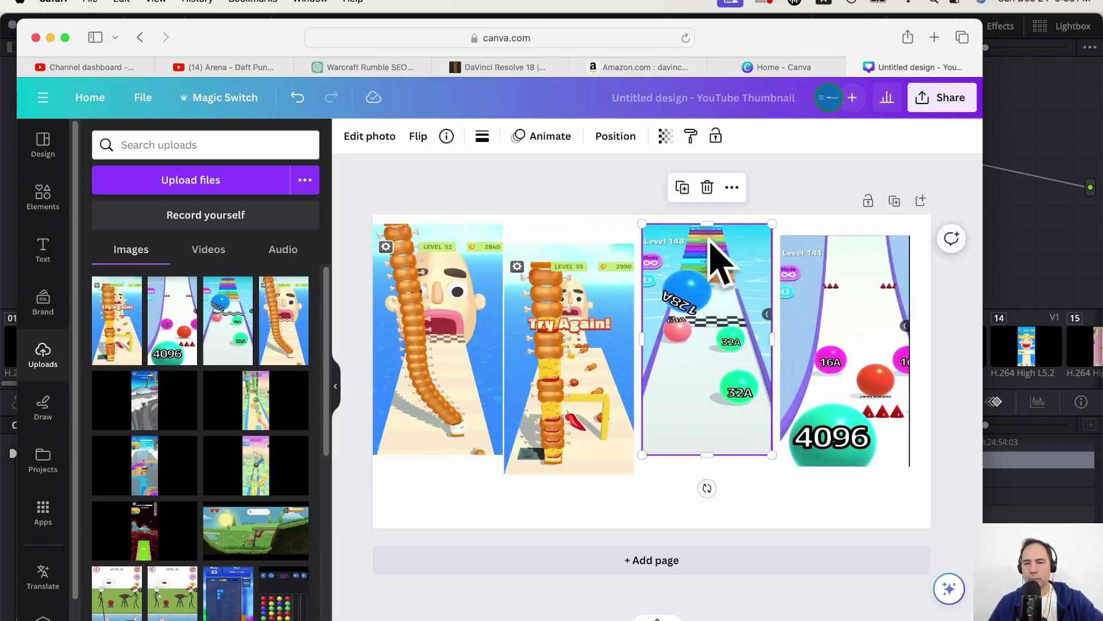
- Extend the 128A and 4096 ball stills to cover the page's full height, with the 4096 still against the page's right edge
drag(721, 253, 703, 215)
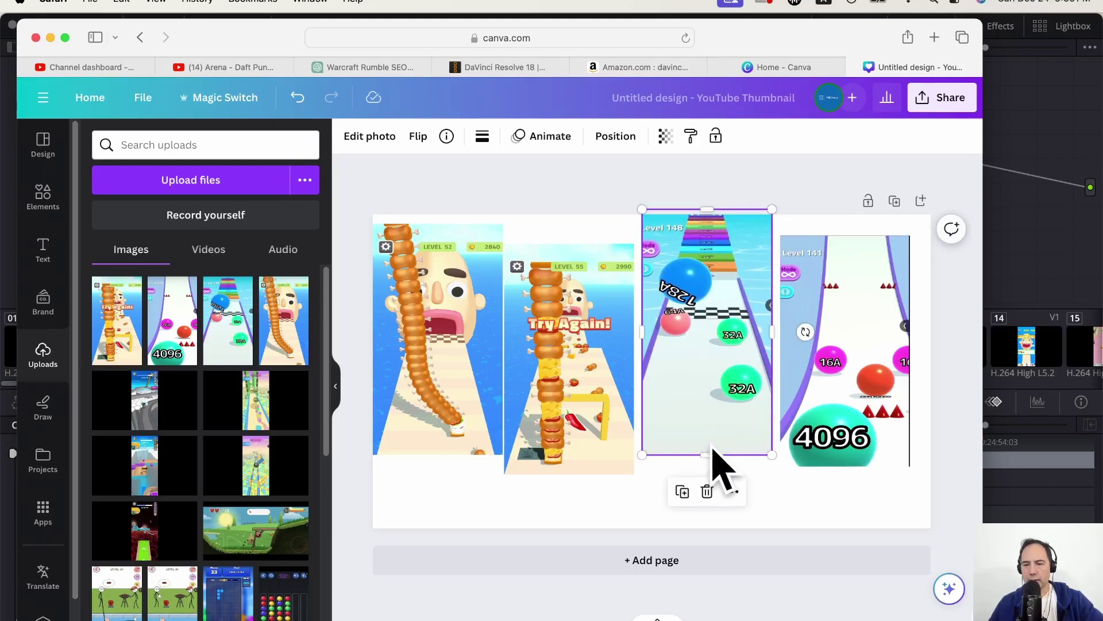
drag(706, 454, 707, 609)
drag(850, 353, 858, 301)
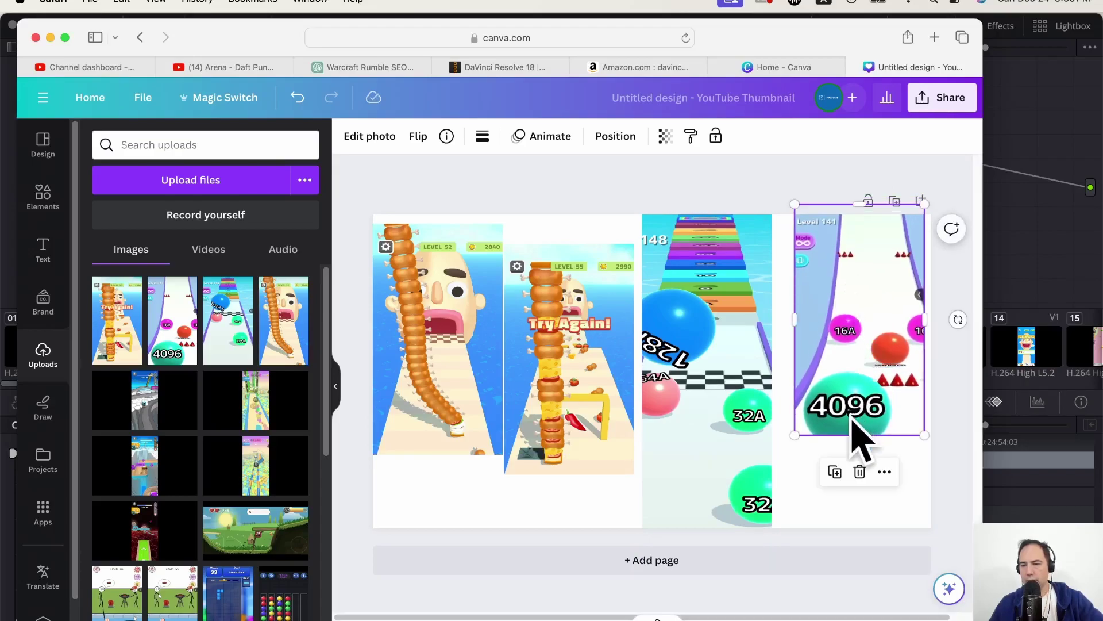
drag(856, 435, 931, 527)
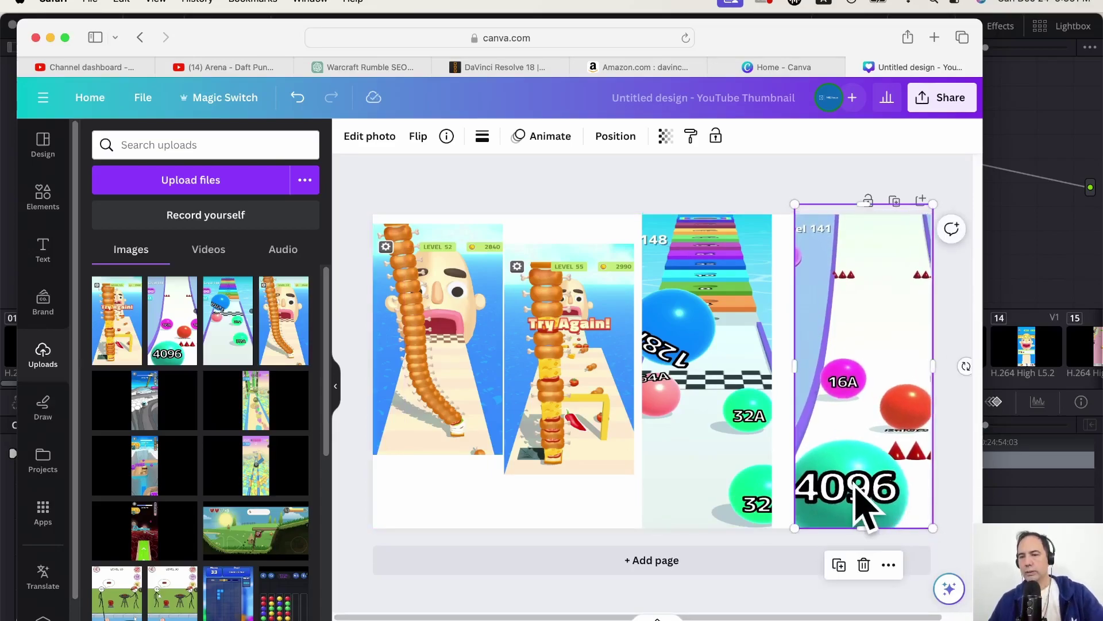
mouse_move(884, 443)
mouse_down()
mouse_move(864, 423)
mouse_move(878, 430)
mouse_up()
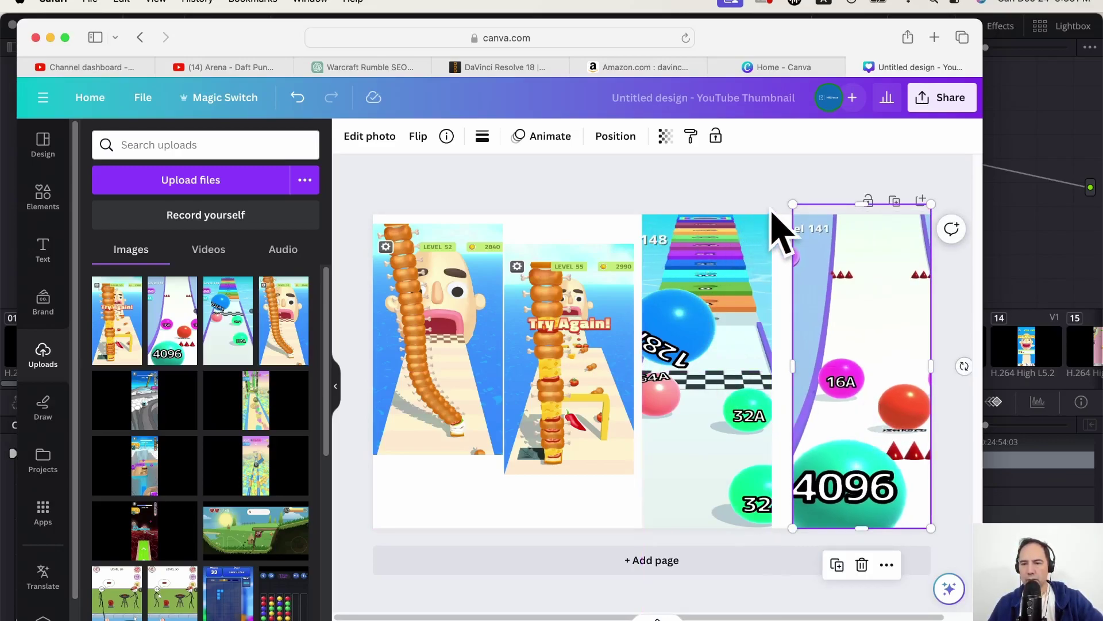
- Enlarge the 128A ball still until it meets the 4096 still, and reposition it slightly lower
click(768, 246)
drag(771, 210, 838, 164)
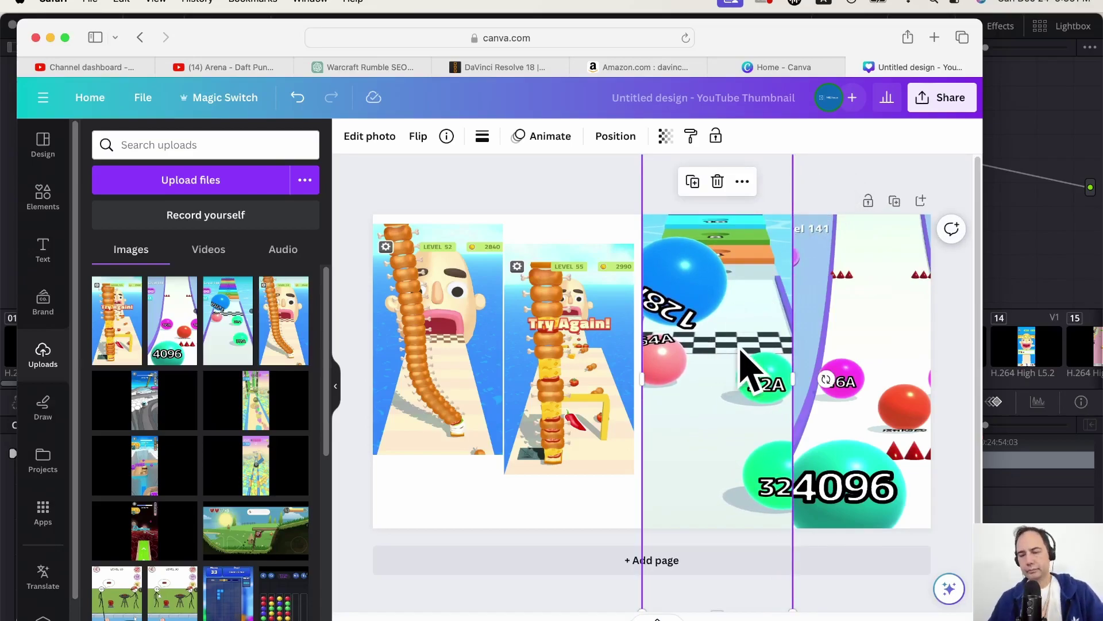
drag(740, 377, 731, 396)
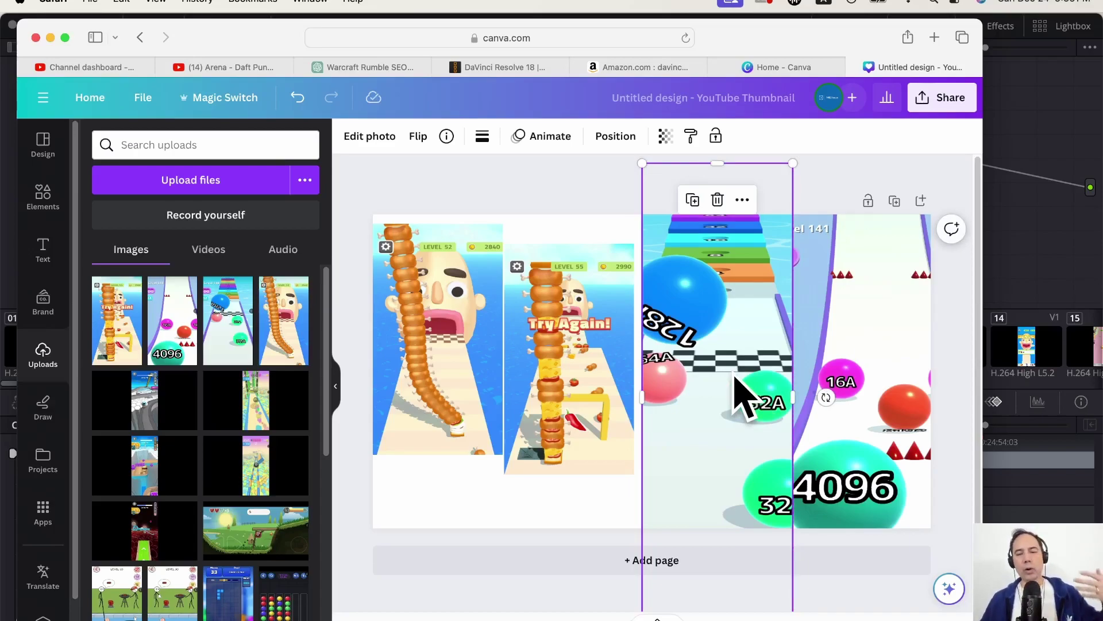
- Extend the level 55 Try Again still to the page's full height and widen it to meet the 128A ball still
click(589, 342)
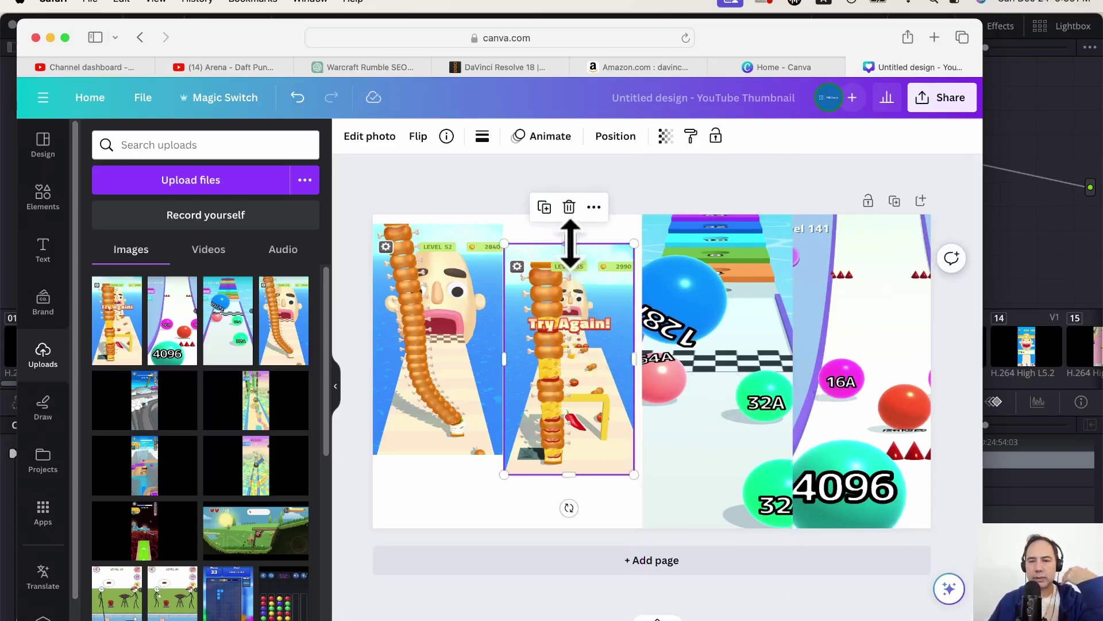
drag(569, 243, 579, 193)
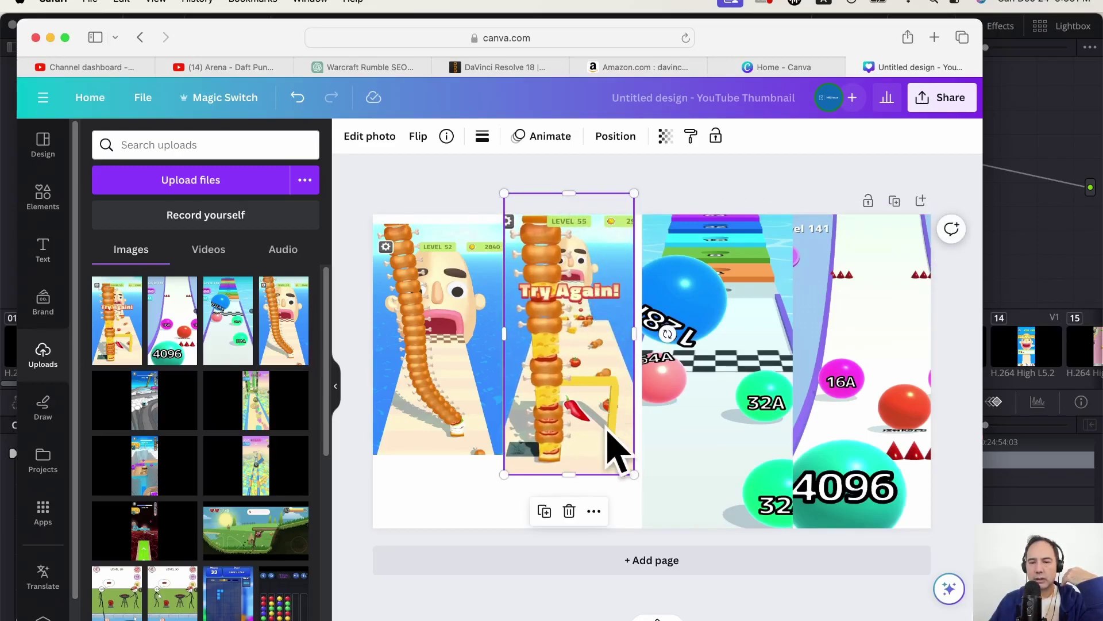
drag(635, 474, 653, 488)
drag(576, 485, 577, 528)
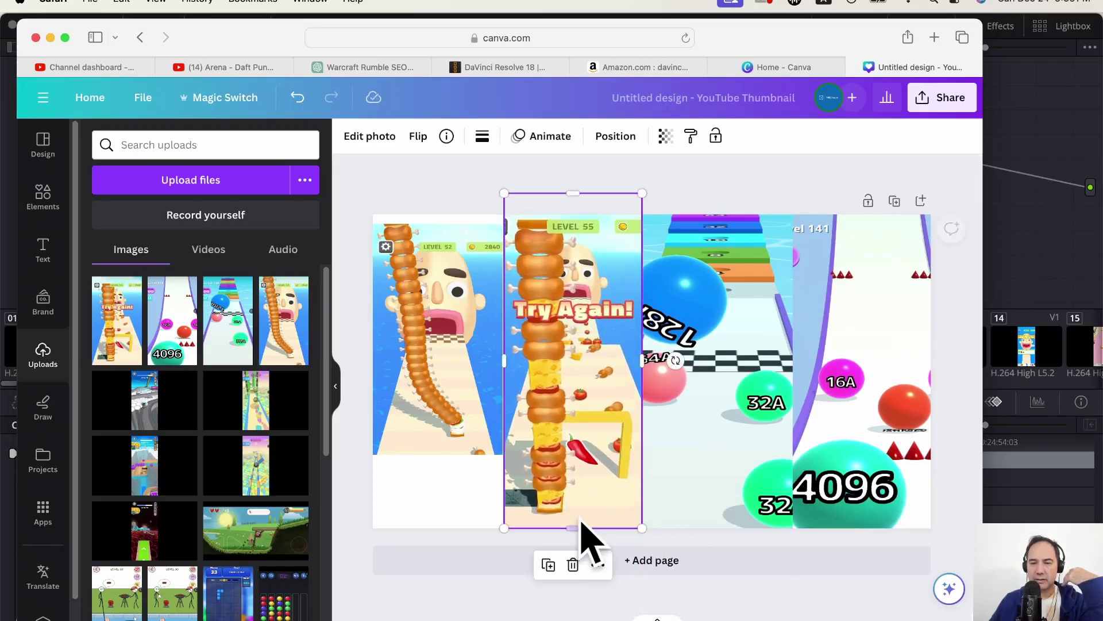
- Extend the level 52 face still to the page's full height and enlarge it slightly to meet the Try Again still
click(443, 283)
drag(443, 283, 435, 263)
drag(434, 445, 431, 528)
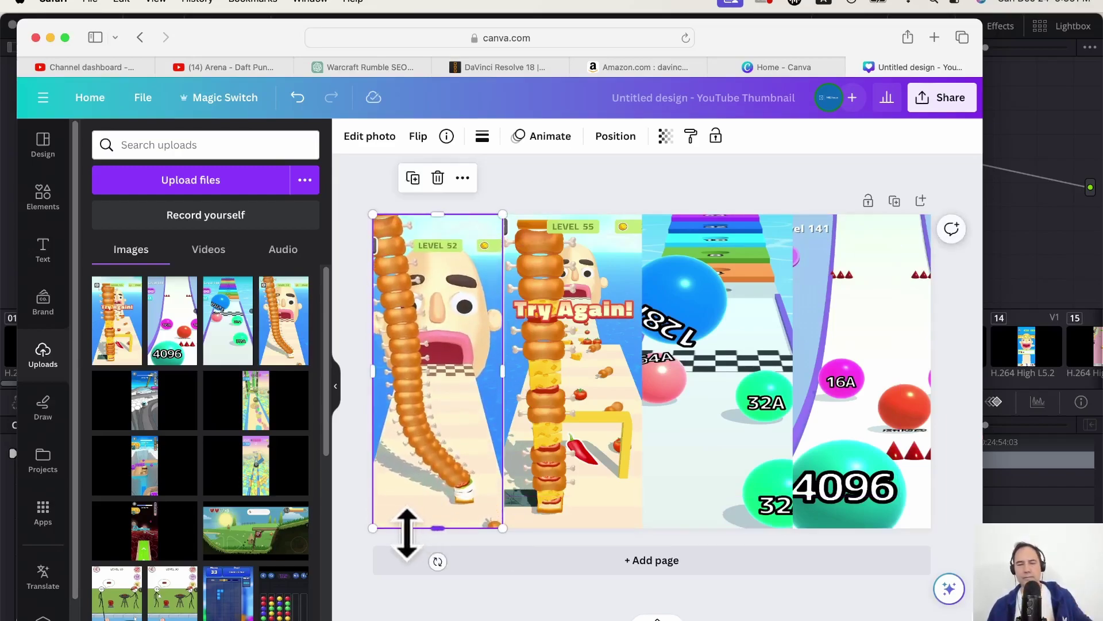
click(540, 178)
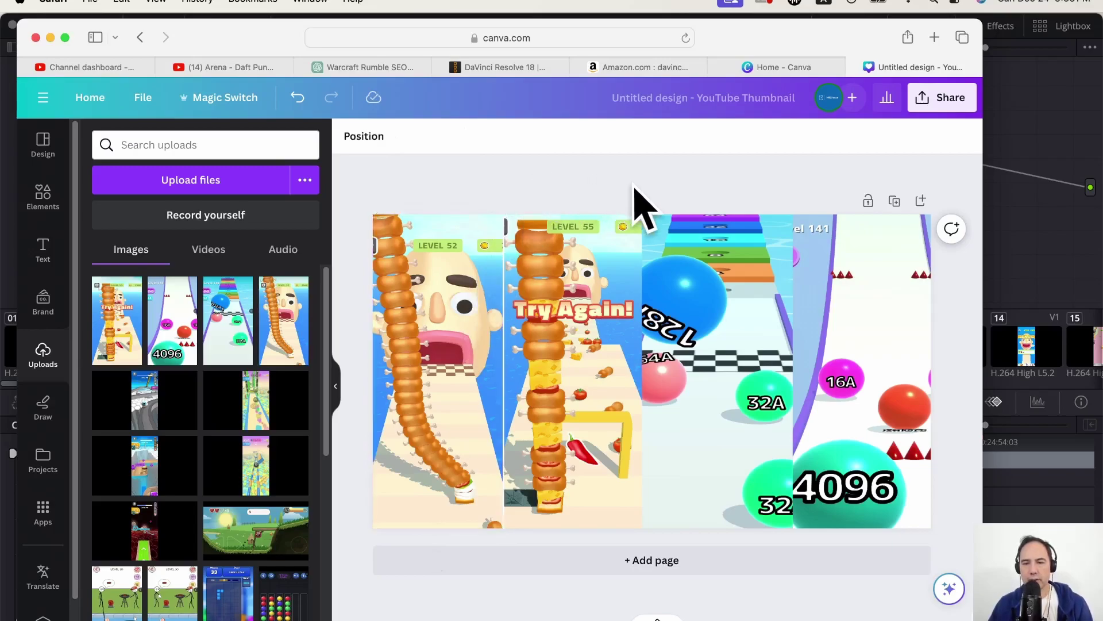
click(474, 244)
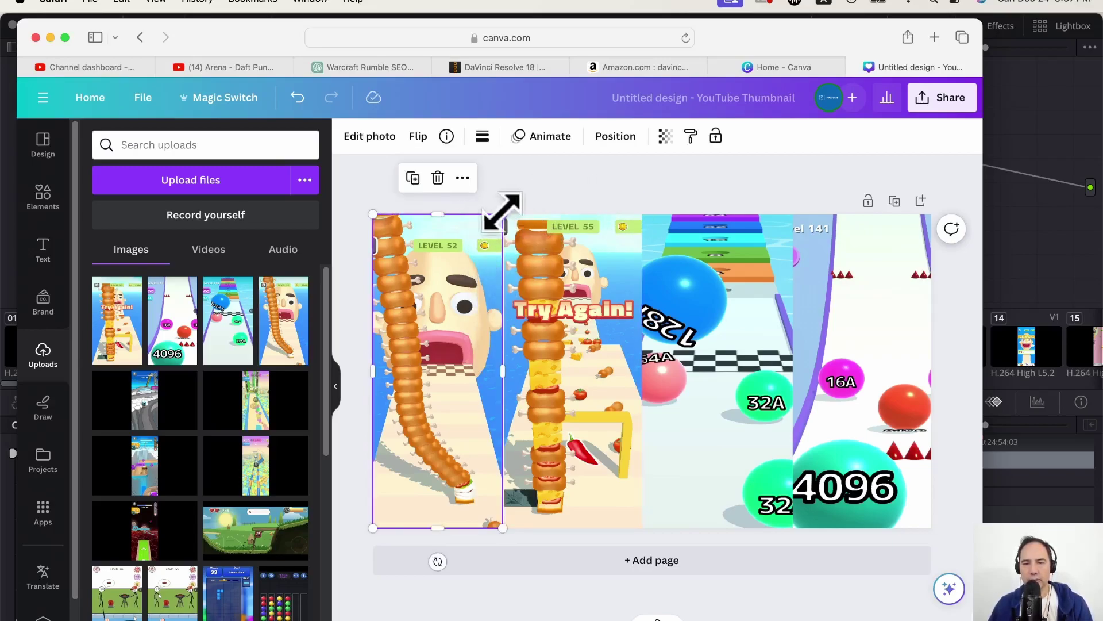
drag(501, 214, 505, 210)
click(587, 181)
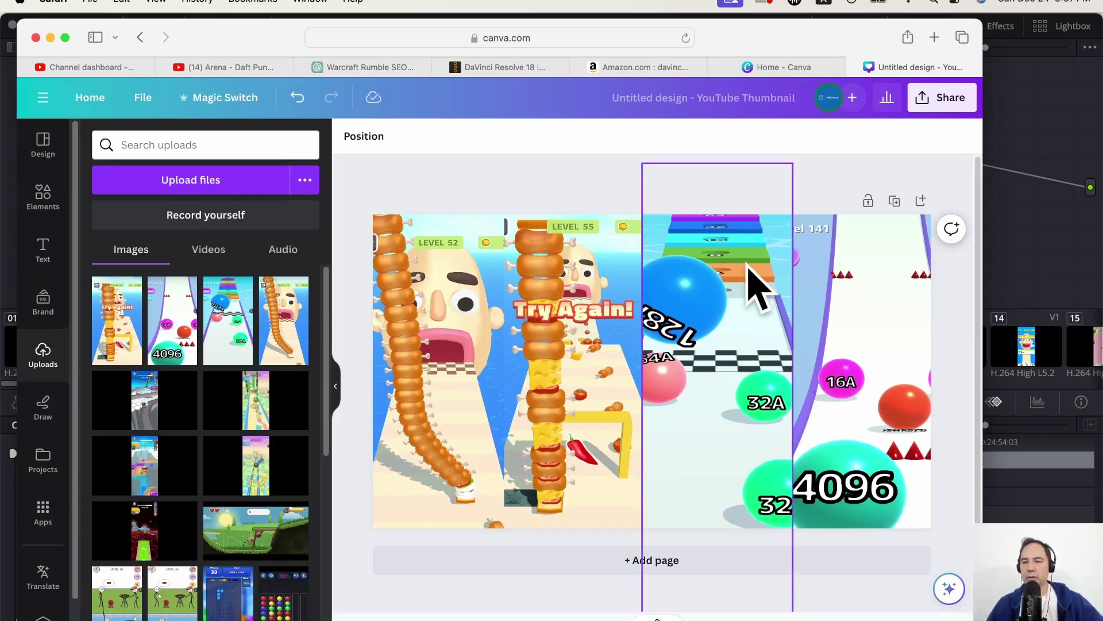
- Shift the 128A ball still sideways and extend its left edge back to the Try Again still to show the whole blue ball
click(718, 322)
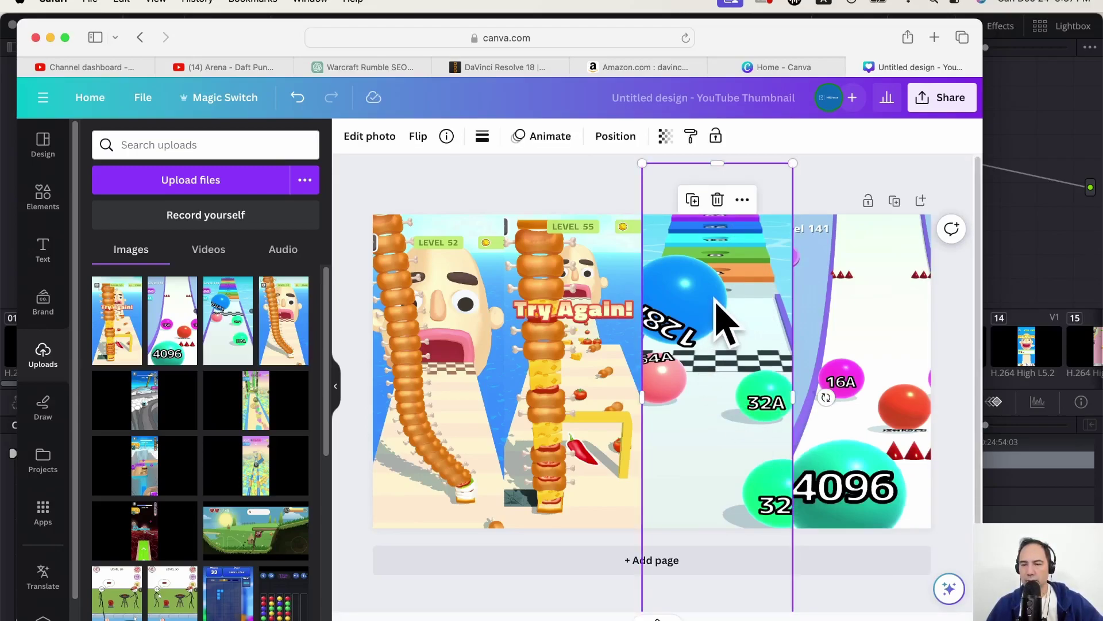
drag(723, 321, 767, 322)
drag(683, 391, 661, 394)
drag(727, 416, 714, 419)
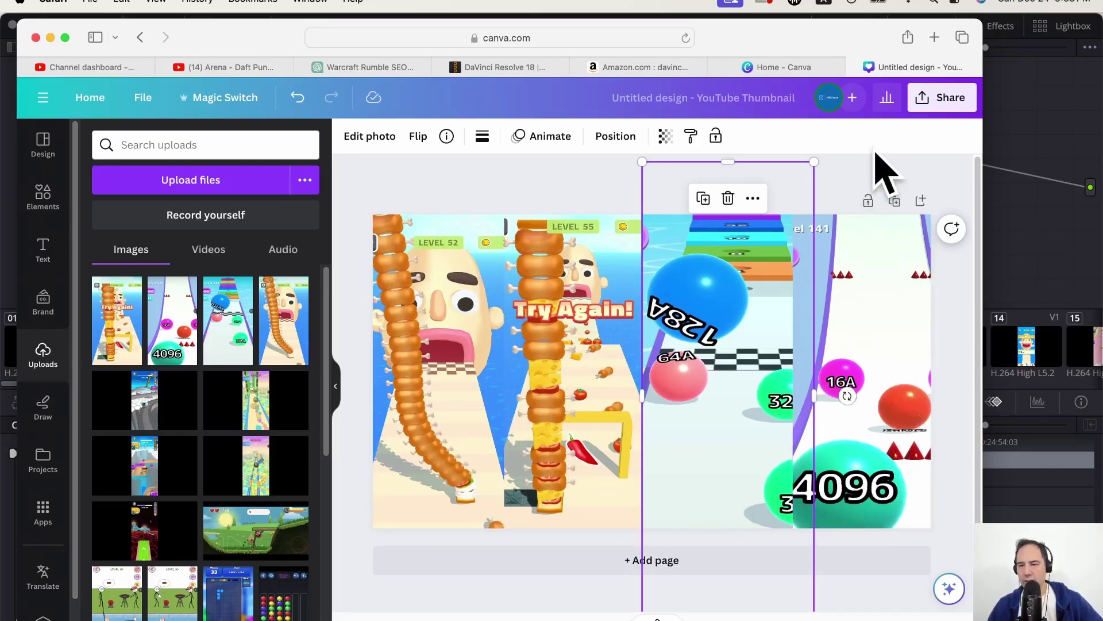
click(865, 193)
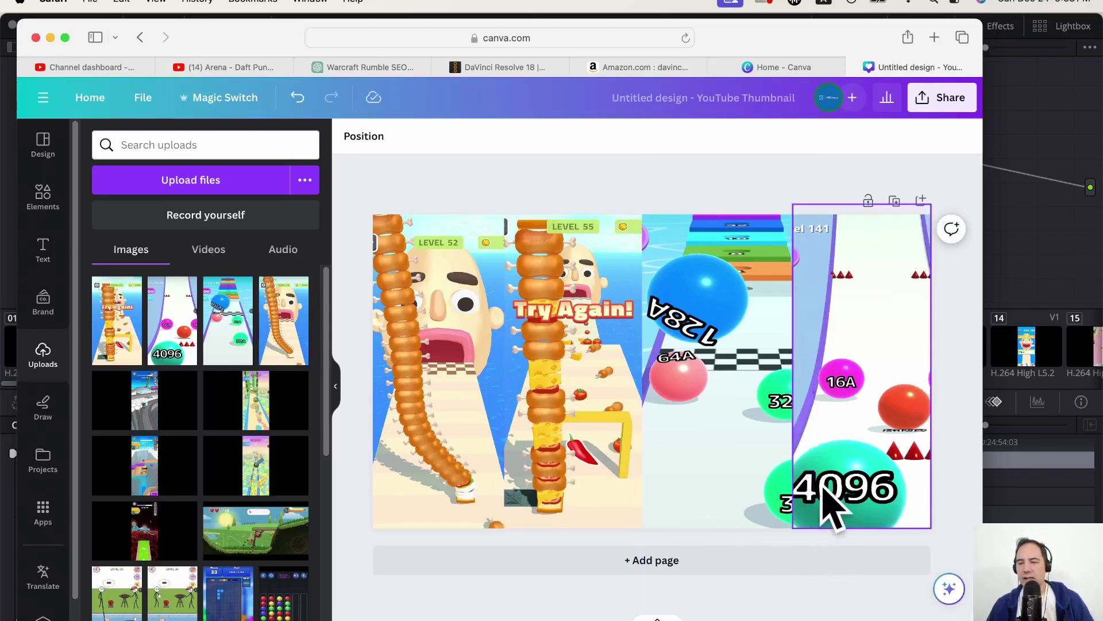
- Download the finished thumbnail as a PNG at 1,280 × 720 px
click(945, 99)
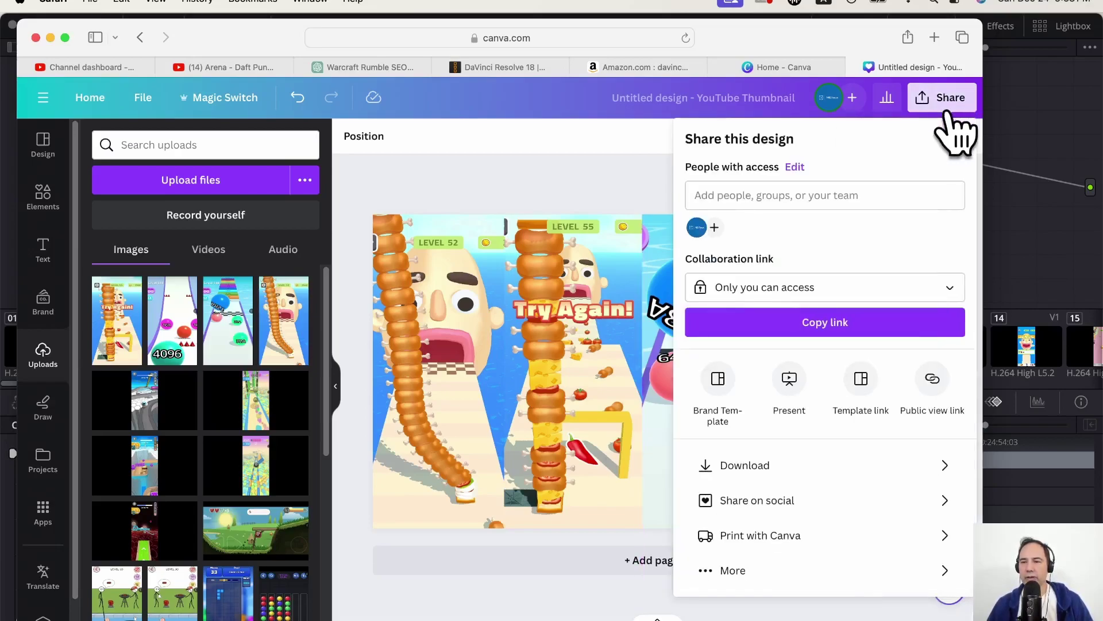
click(780, 467)
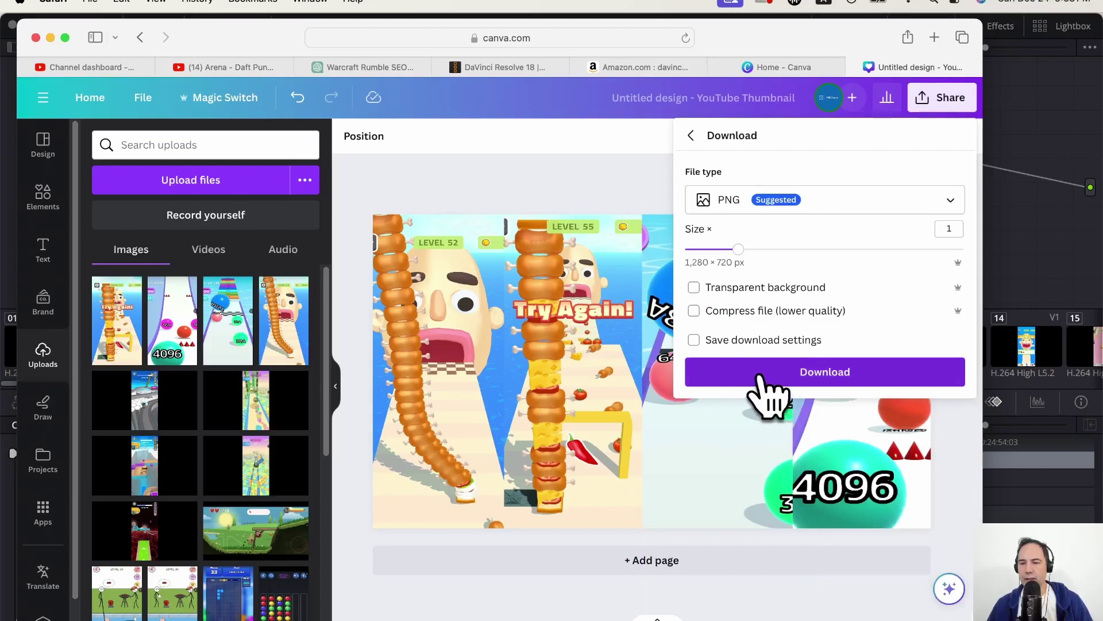
click(763, 375)
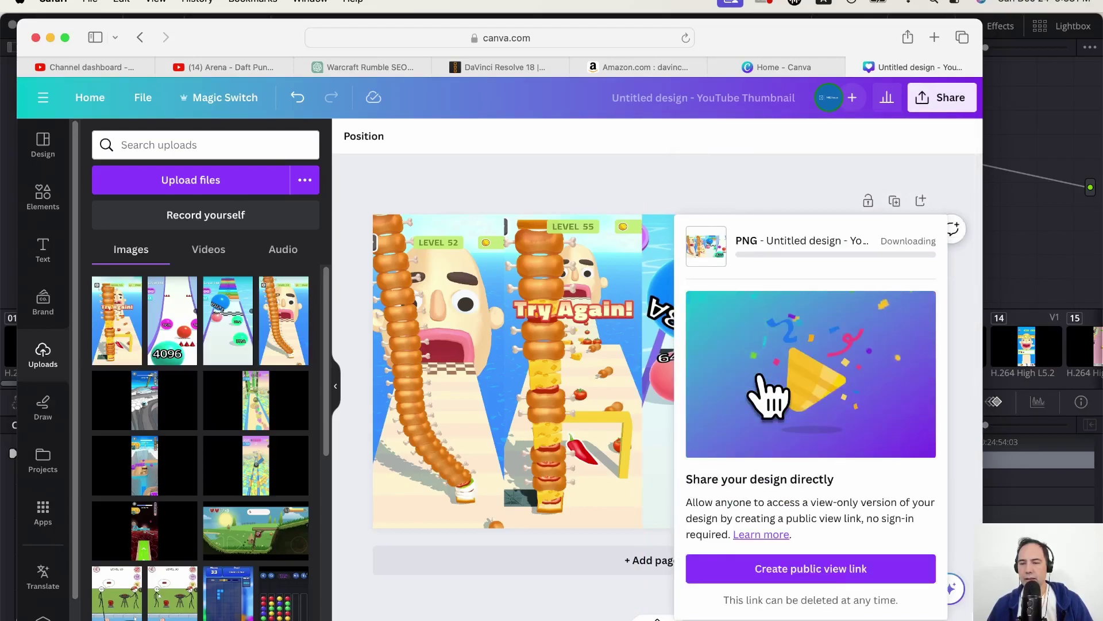